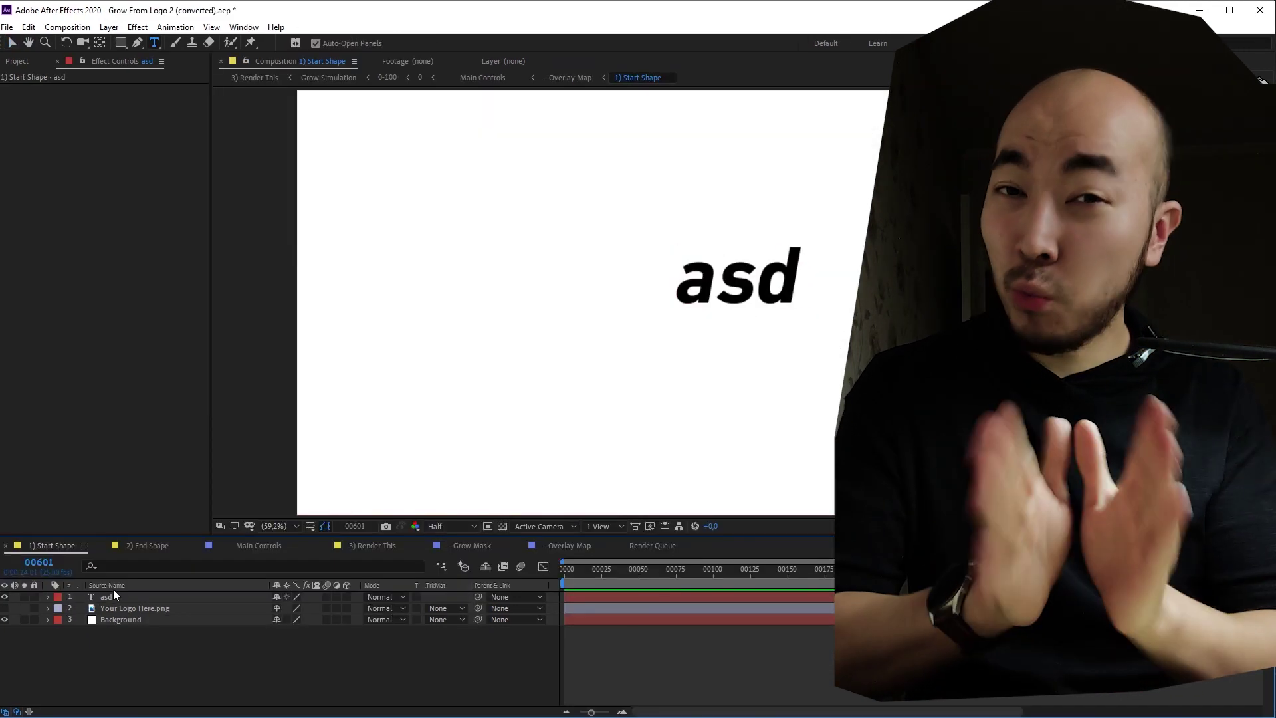
Step: Move the asd text layer up and to the left in the Start Shape composition
click(113, 586)
click(113, 595)
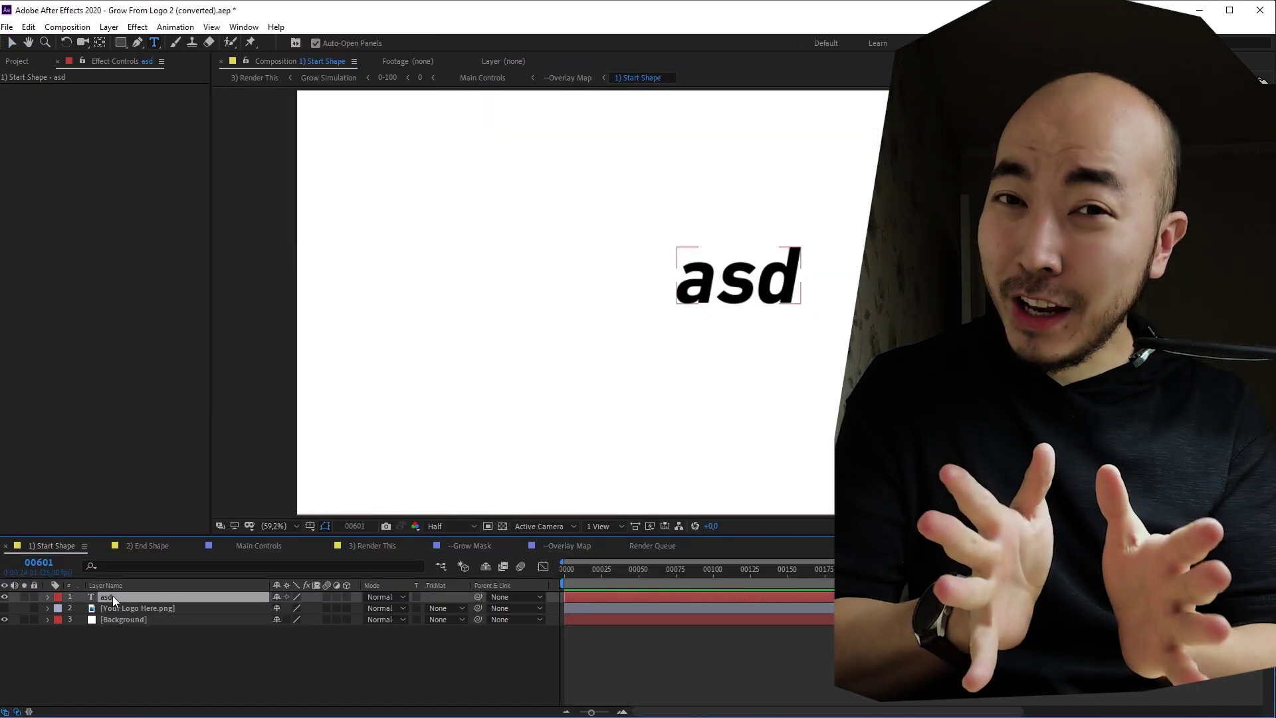
key(v)
drag(731, 306, 665, 279)
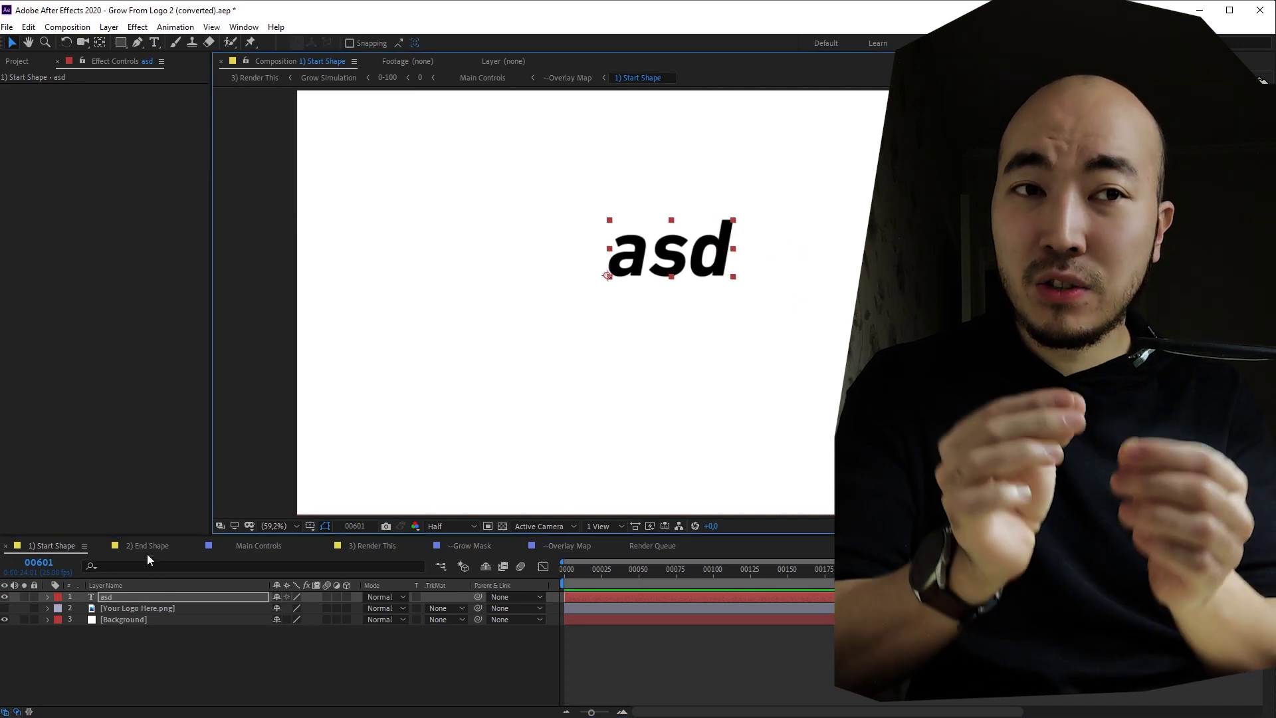
Step: Open the Render This composition and preview the growth animation from the first frame
click(148, 546)
click(371, 546)
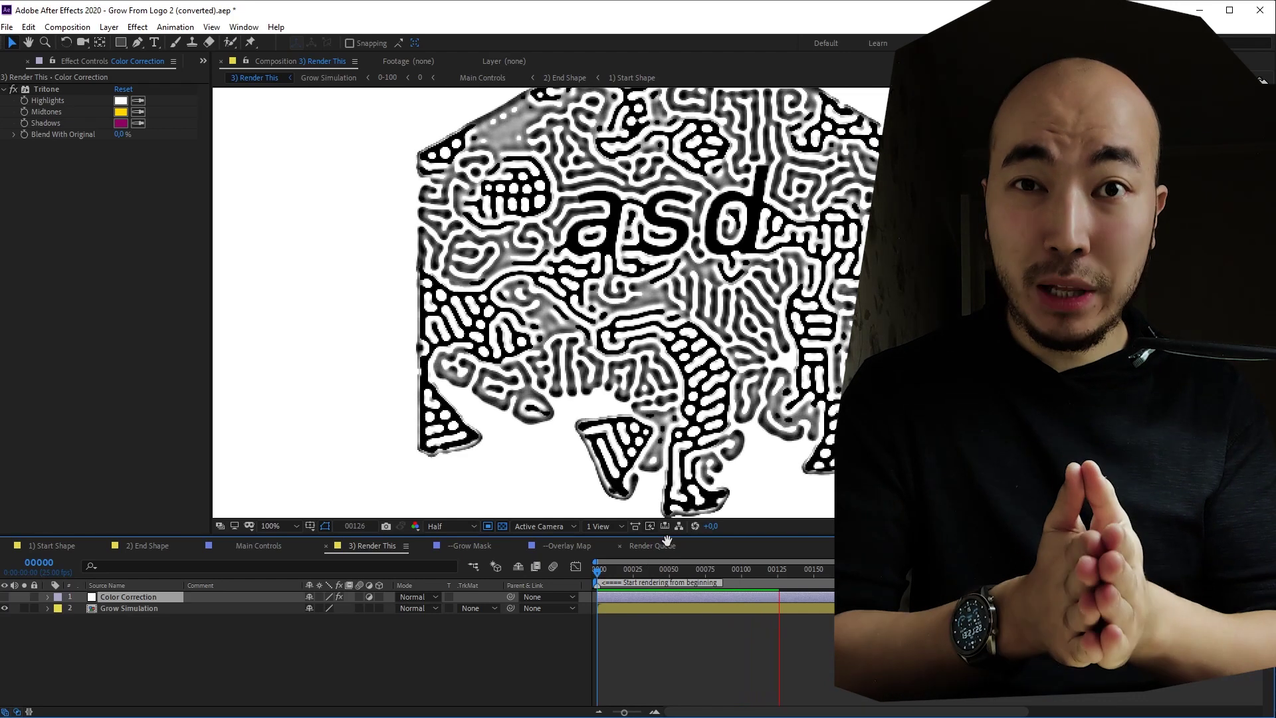
key(space)
key(comma)
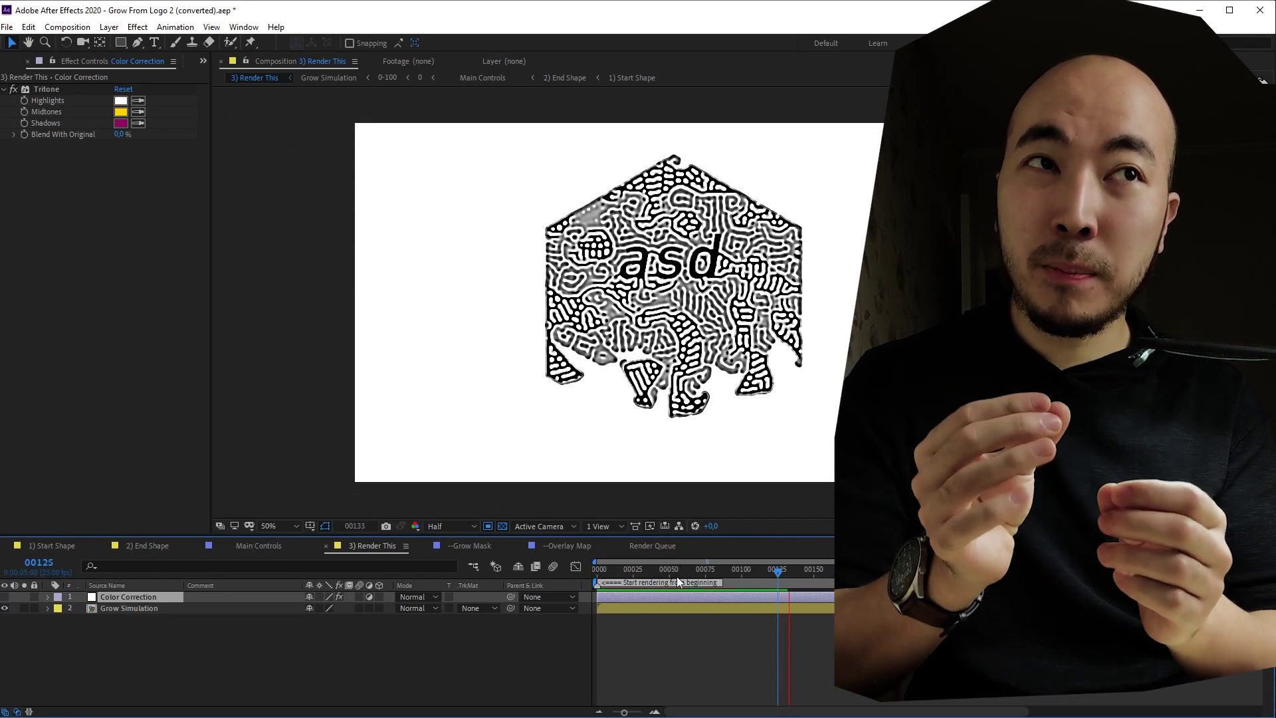
key(Home)
key(space)
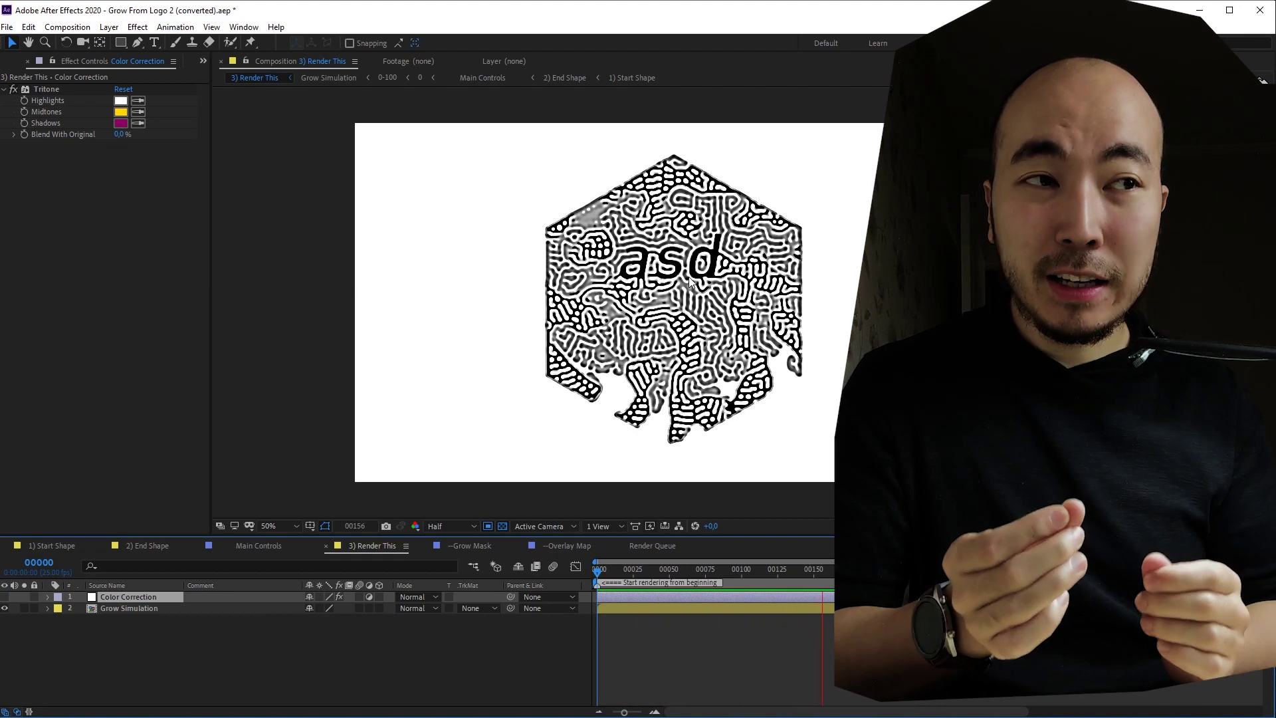
key(space)
key(space)
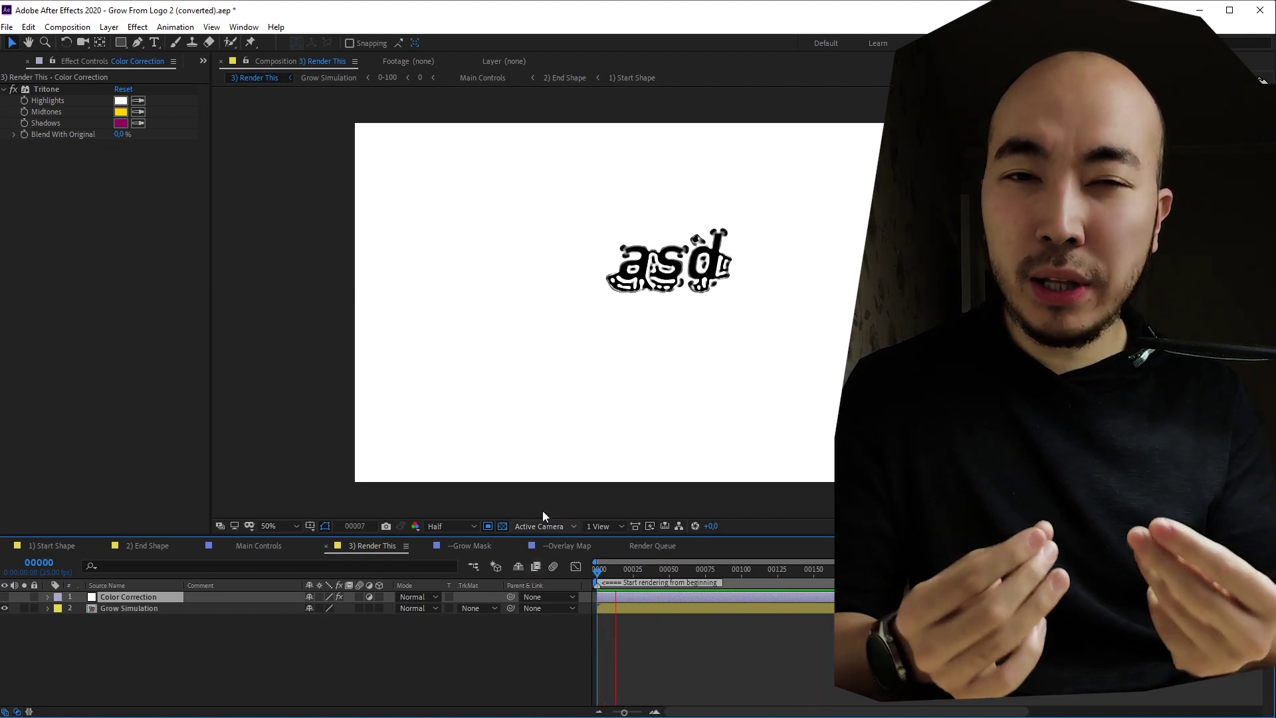
drag(657, 581, 789, 581)
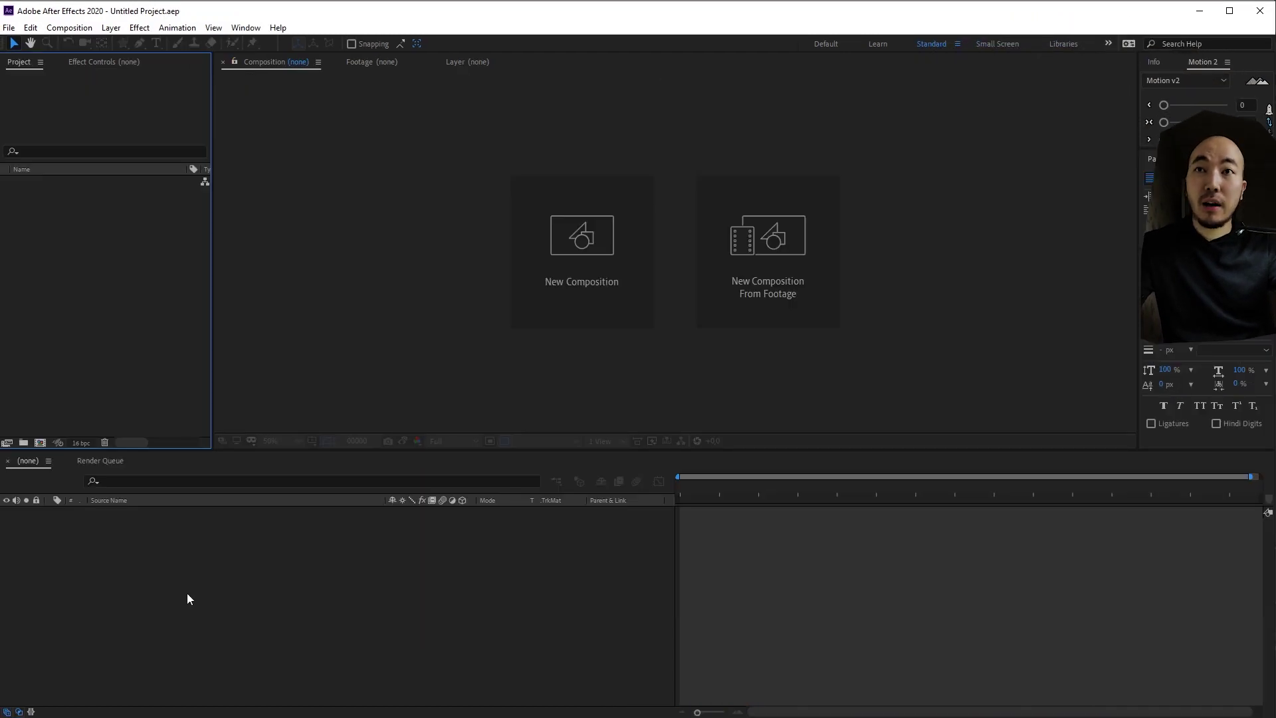
Step: Create a new HDTV 1080 25 composition, 1920 x 1080 px at 25 fps and 100 frames long
click(40, 442)
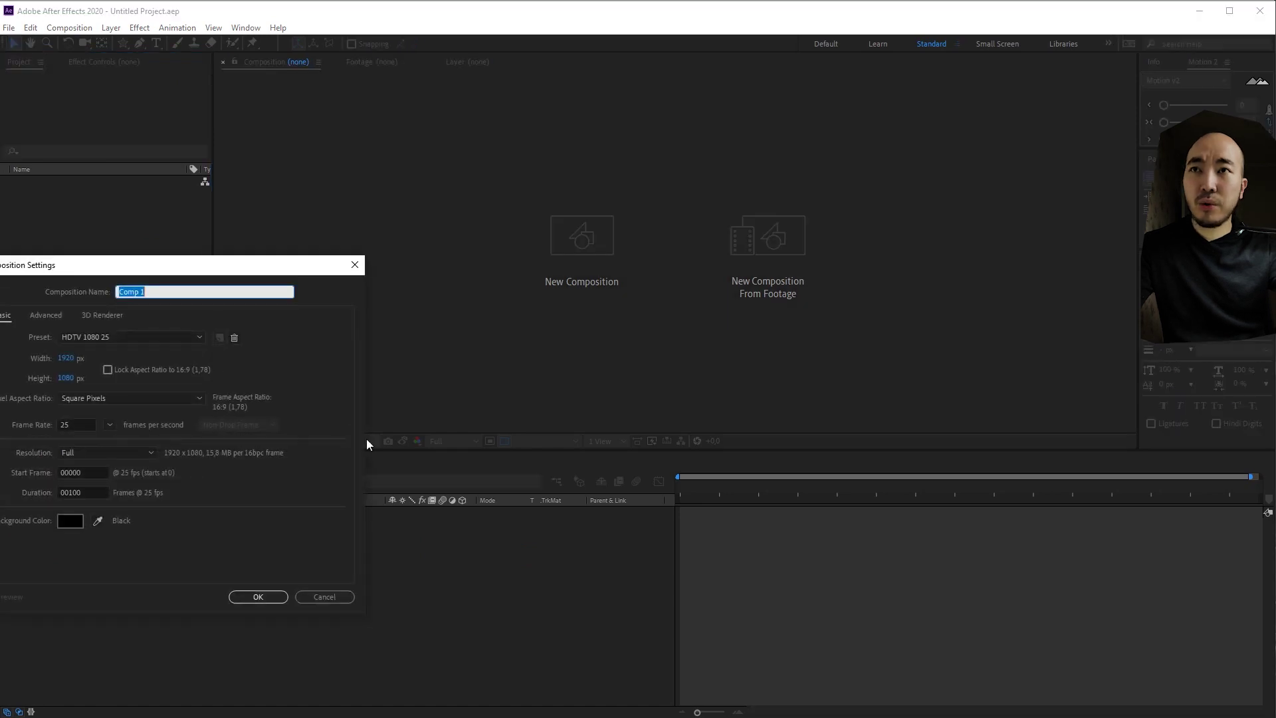
click(286, 594)
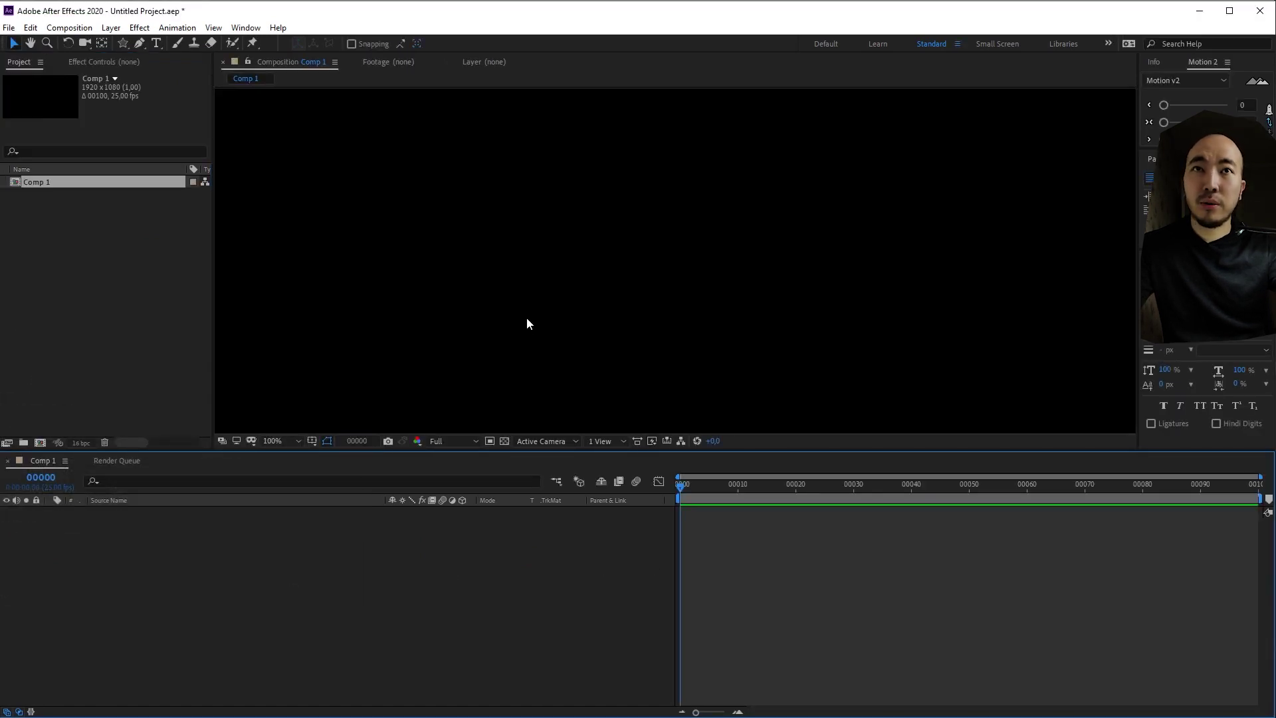
key(shift+slash)
Step: Add a white solid as the background layer of the new composition
right_click(368, 590)
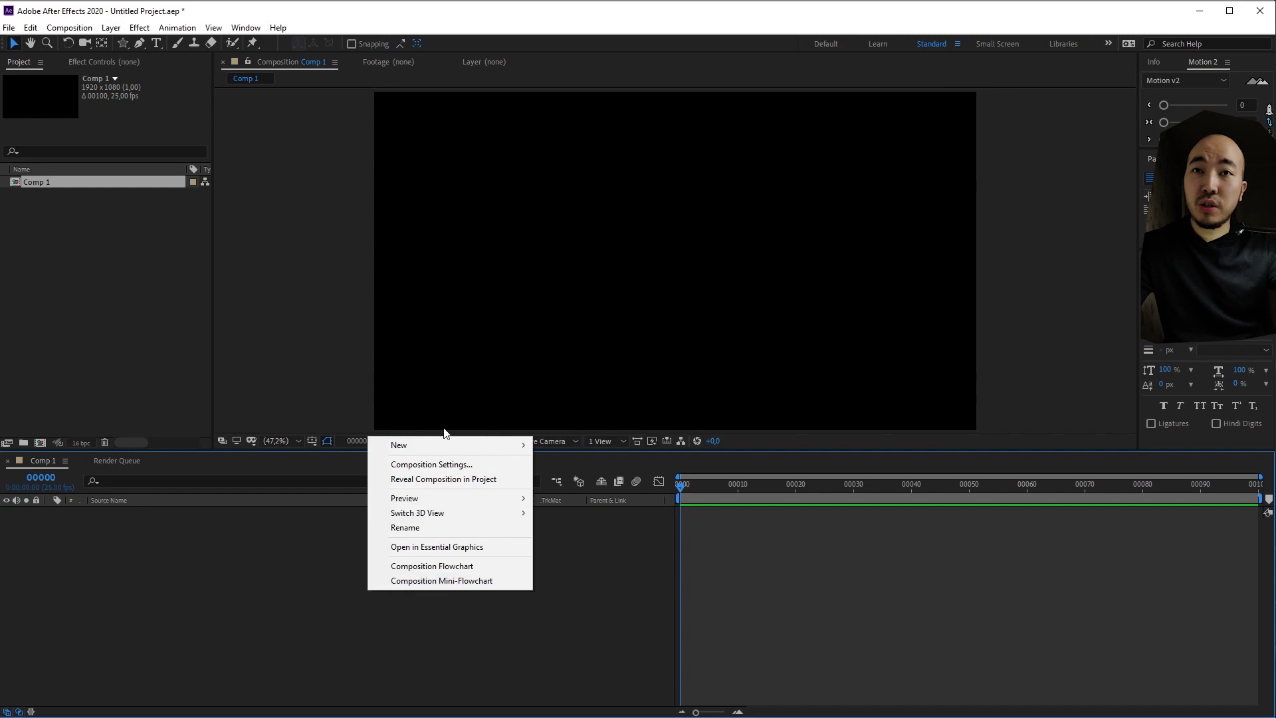
mouse_move(450, 444)
click(593, 484)
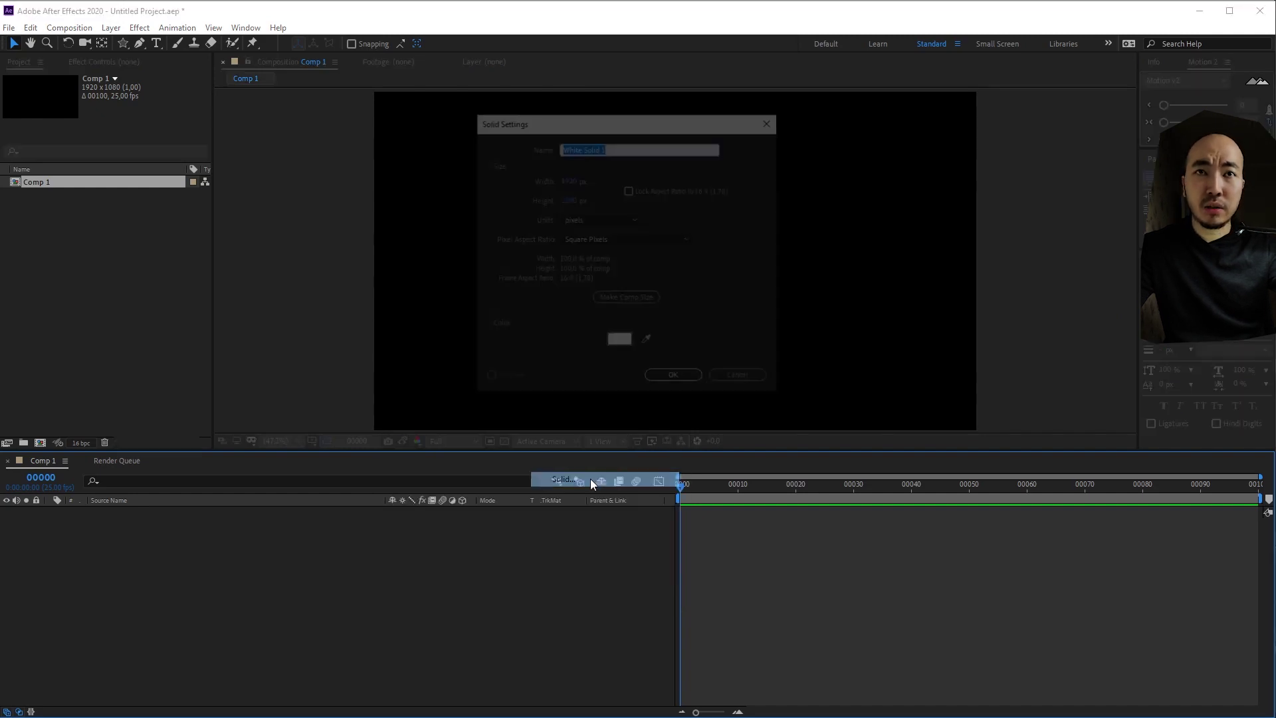
click(655, 374)
Step: Draw two black stars side by side on one shape layer above the white solid
right_click(257, 594)
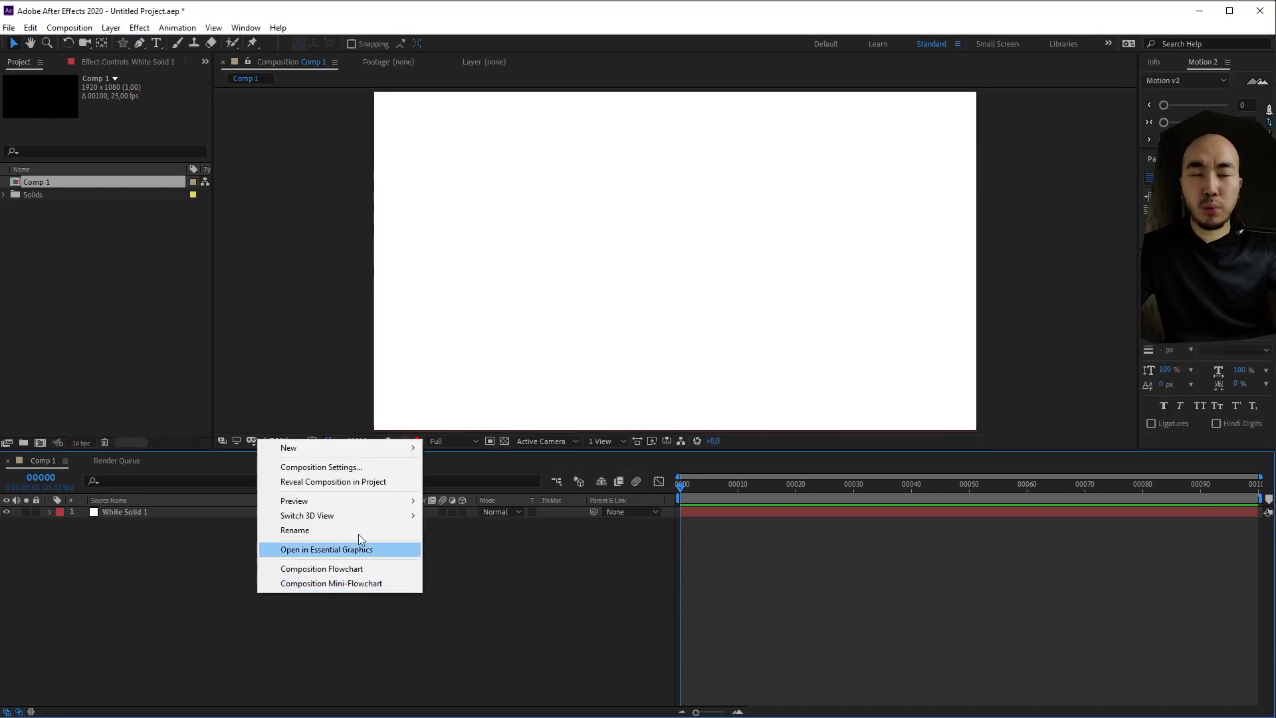
click(126, 44)
drag(561, 229, 547, 295)
mouse_move(748, 240)
mouse_down()
mouse_move(710, 312)
mouse_move(713, 301)
mouse_up()
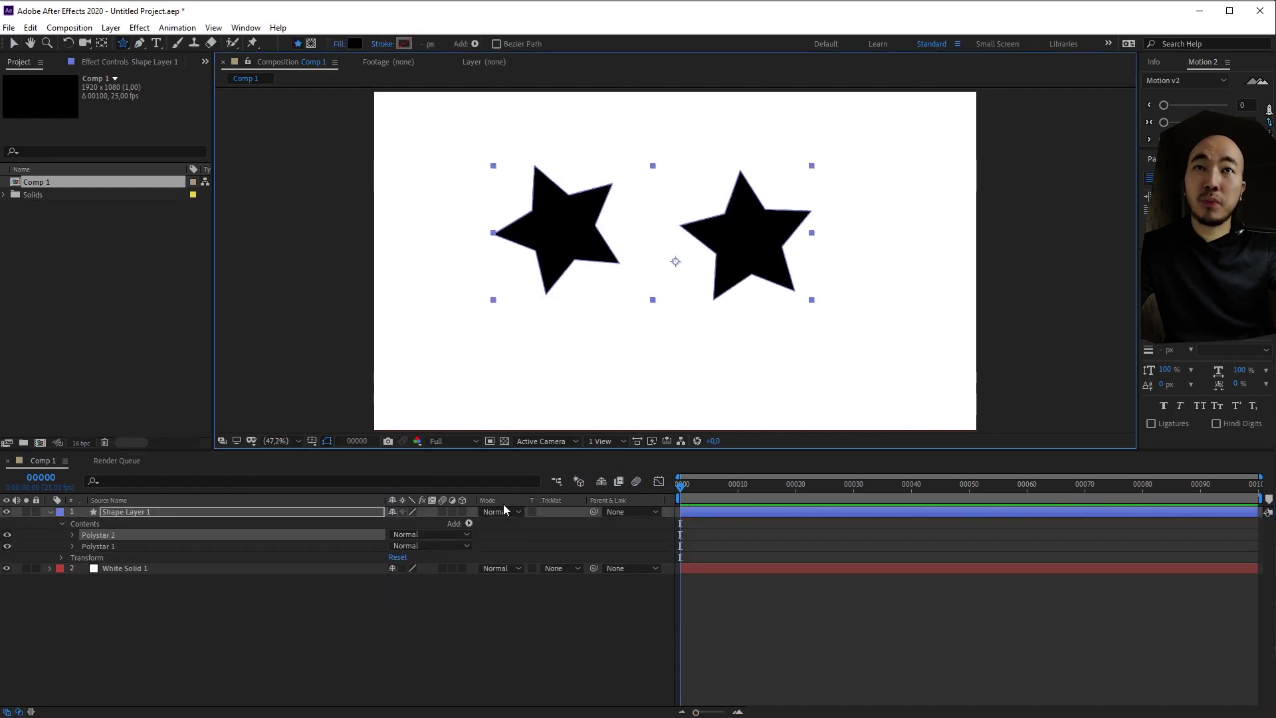
Step: Move the star shape layer down towards the middle of the frame, collapse its properties and deselect it
click(105, 509)
key(v)
drag(585, 255, 585, 303)
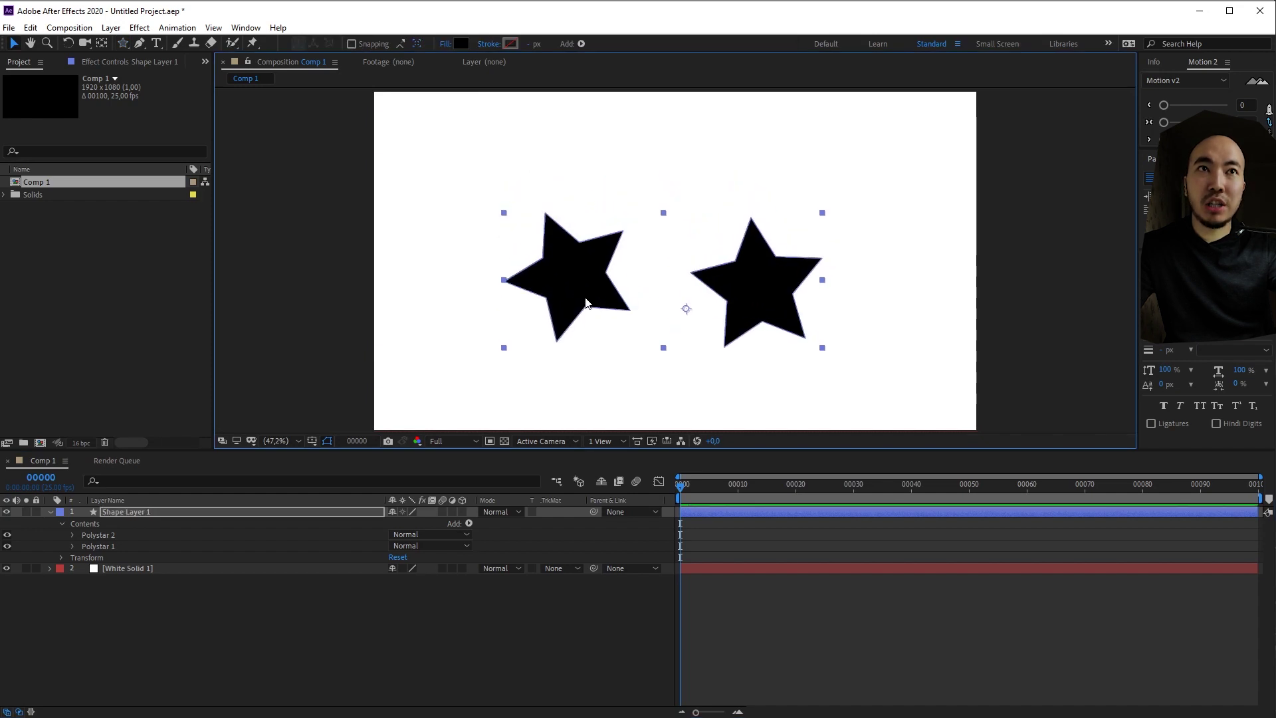
click(172, 674)
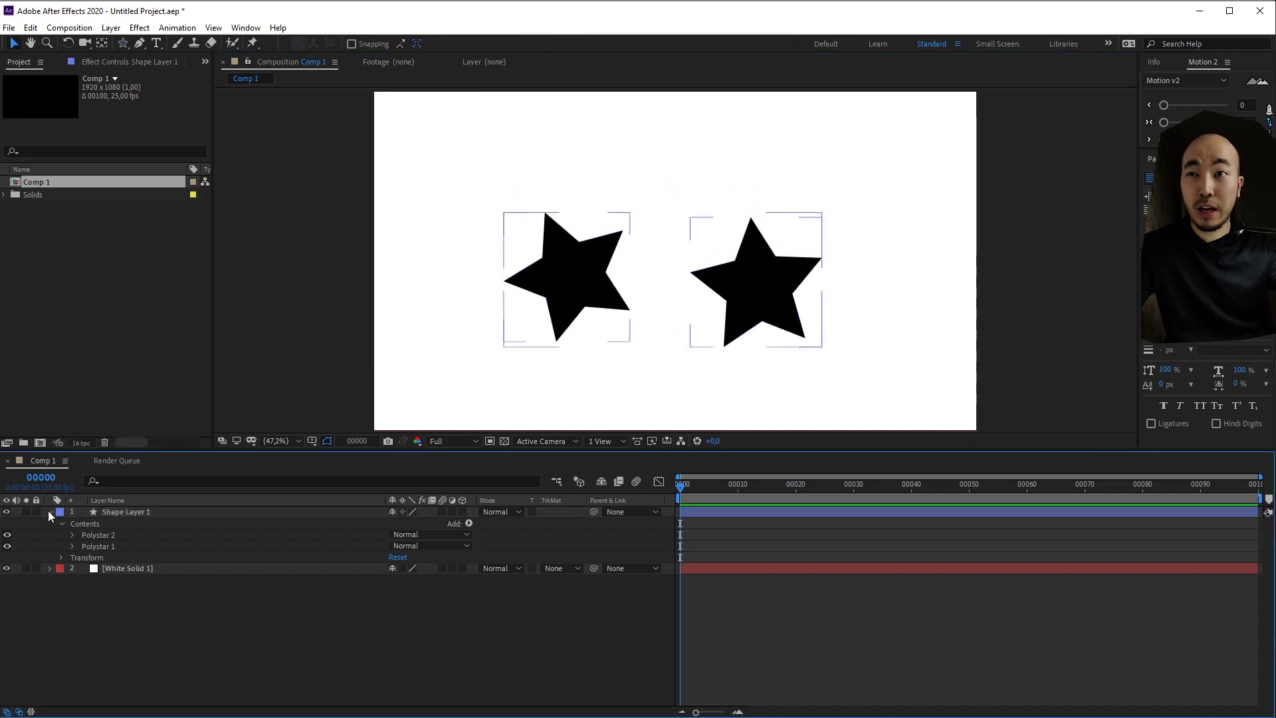
click(50, 512)
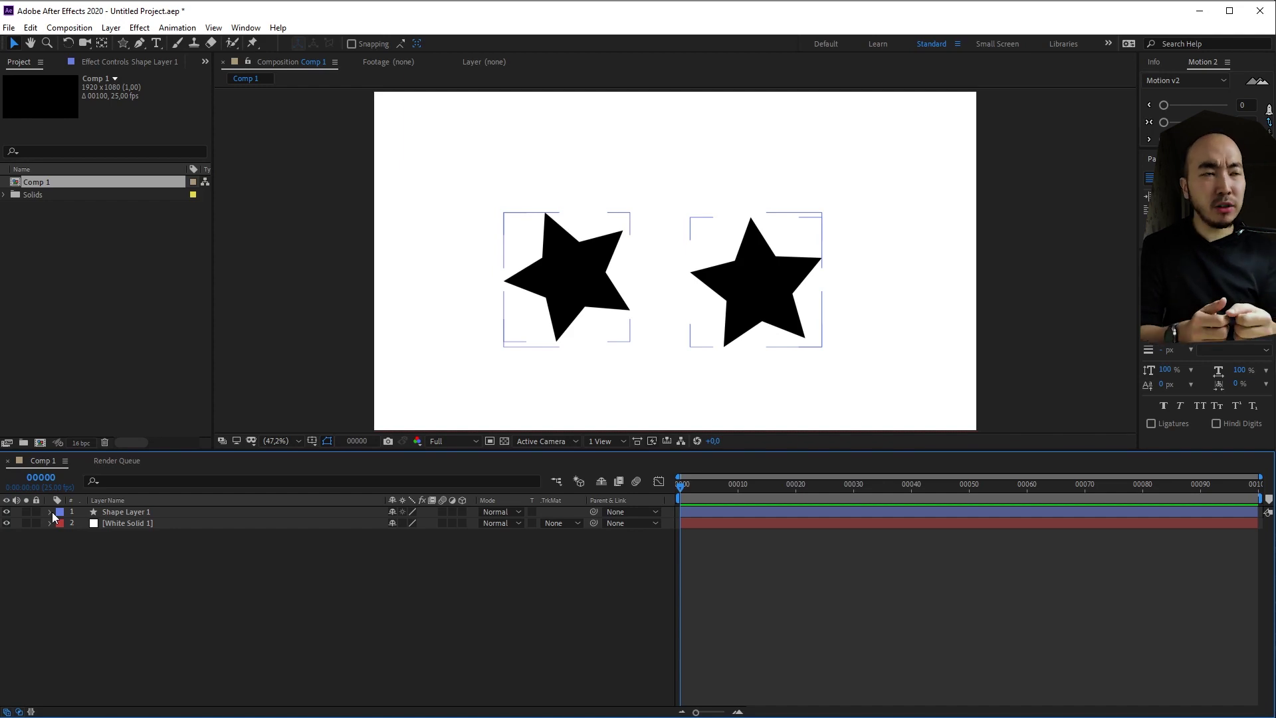
key(ctrl+shift+a)
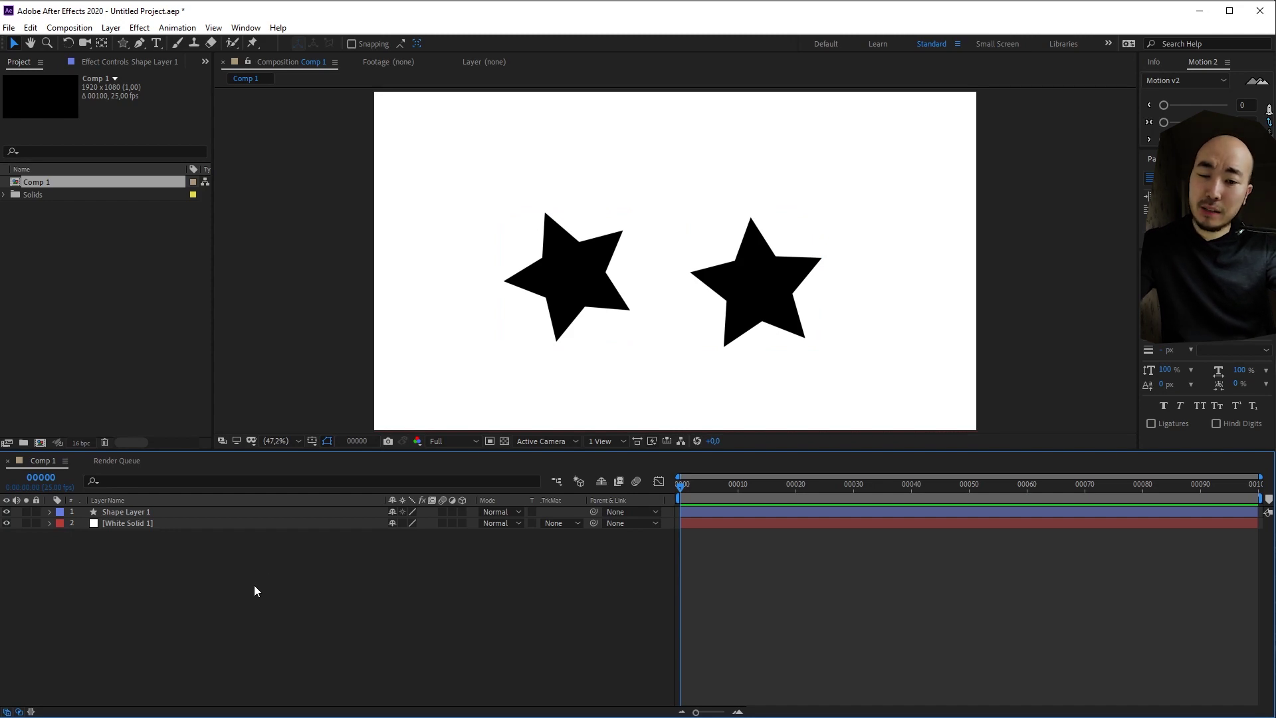
Step: Add an adjustment layer above the stars and show its effect controls with more width
key(ctrl+alt+y)
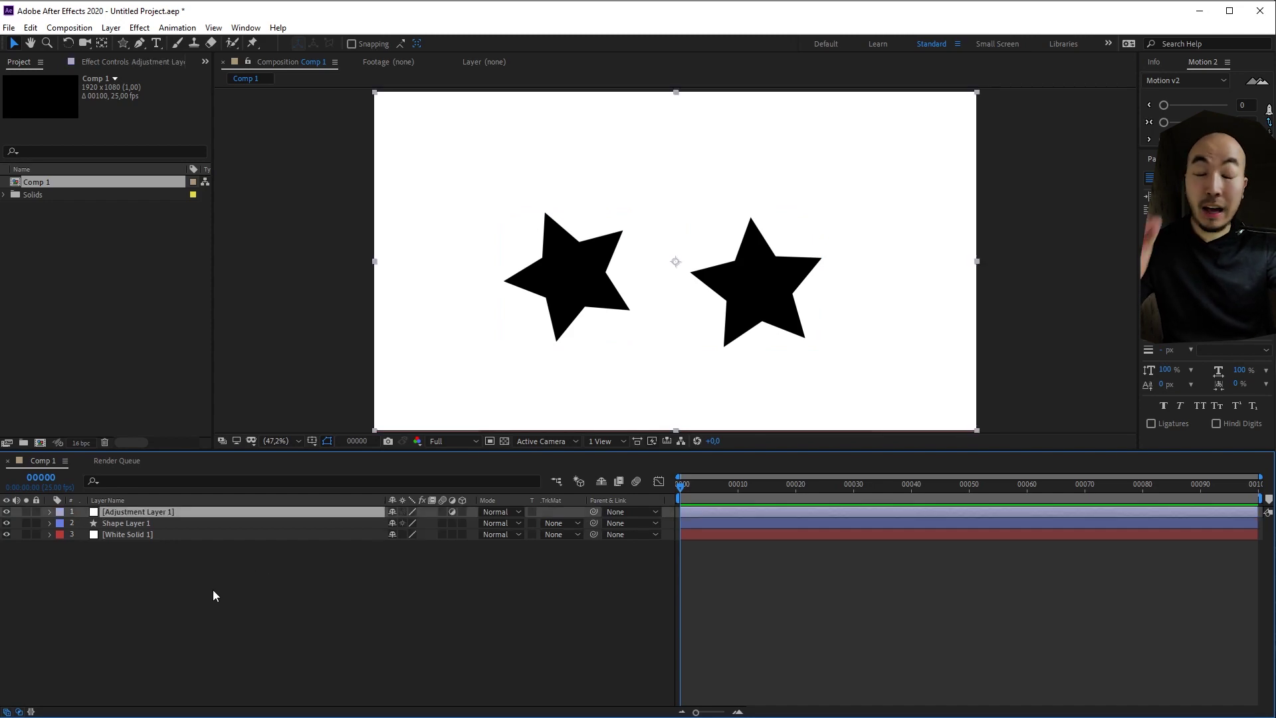
click(105, 66)
drag(211, 141, 294, 143)
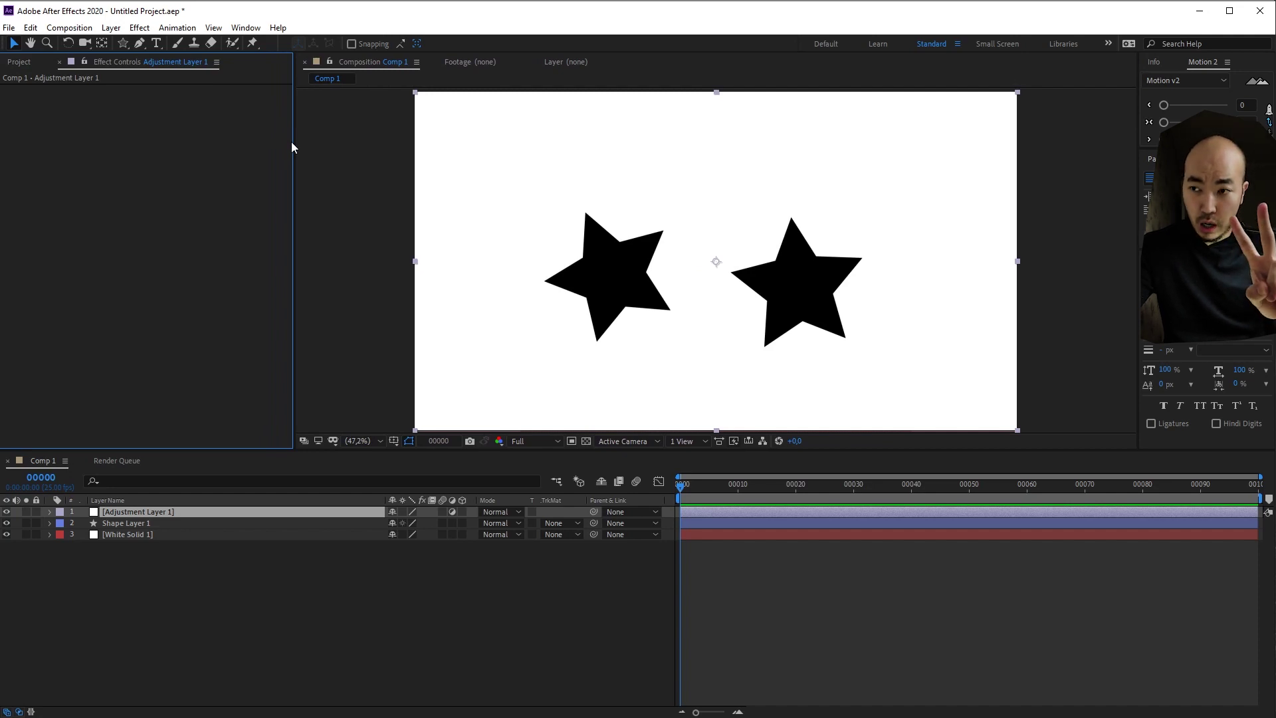
right_click(107, 139)
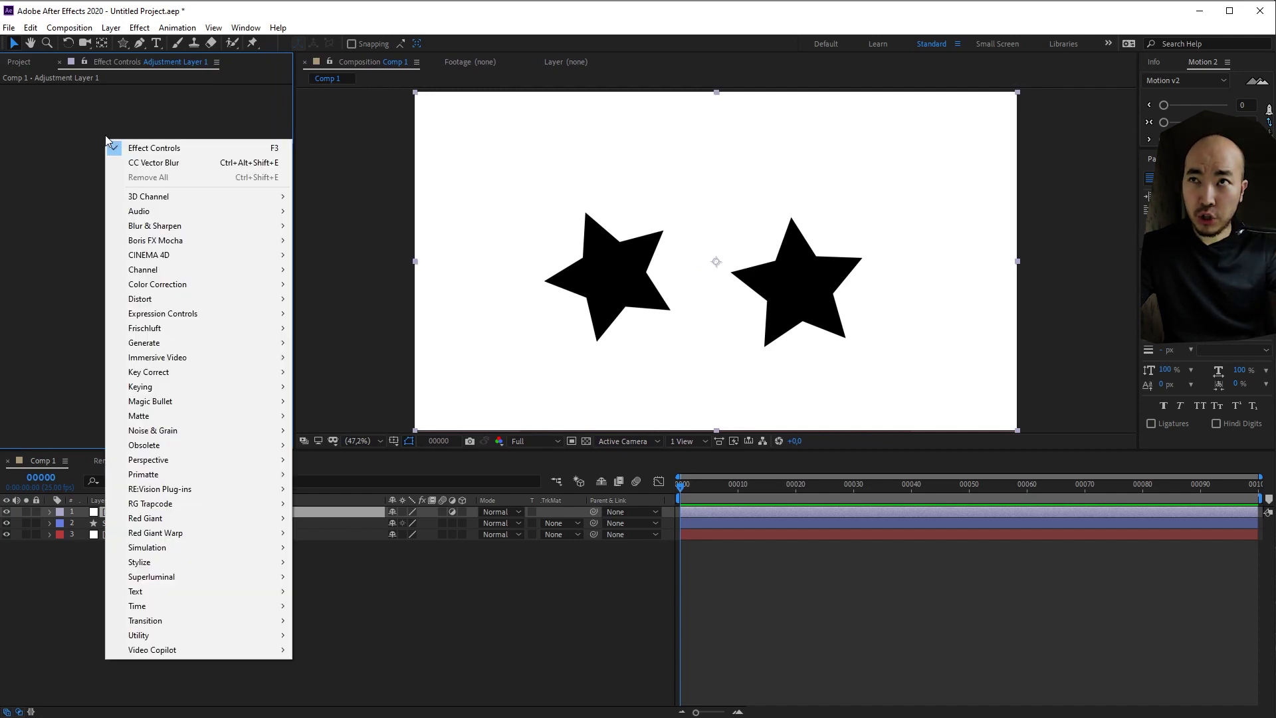
click(66, 185)
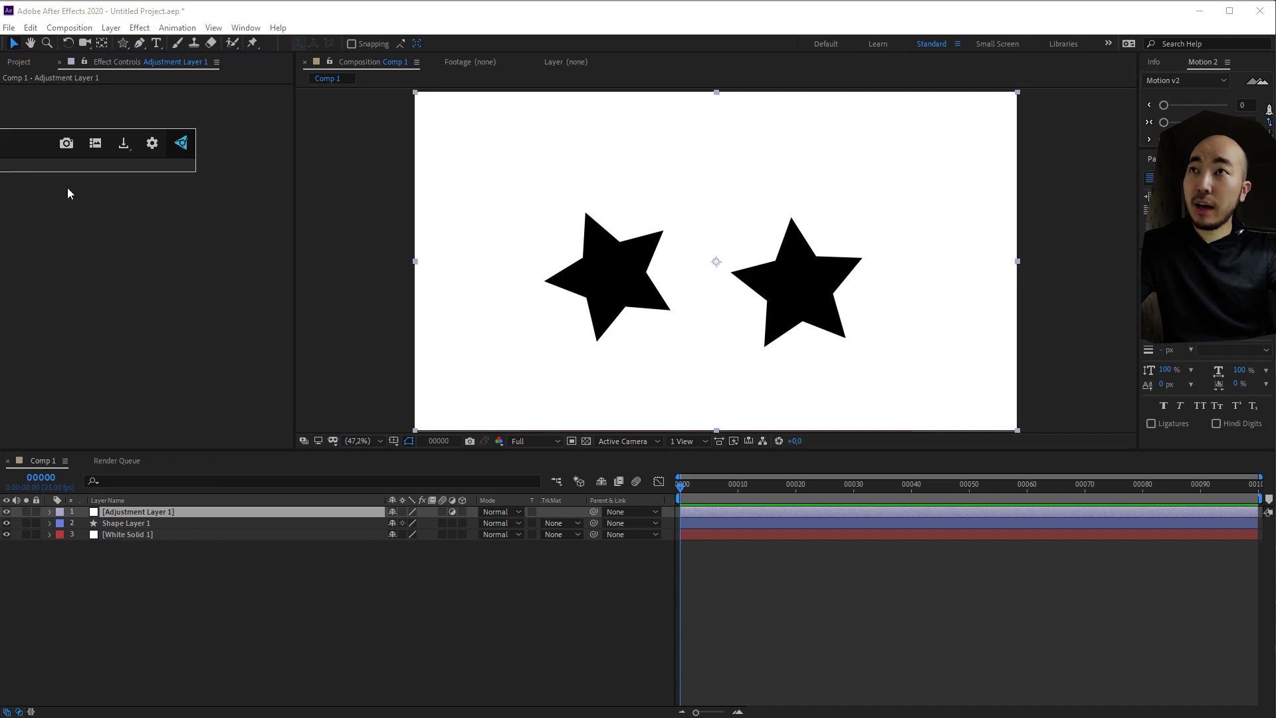
text(blur)
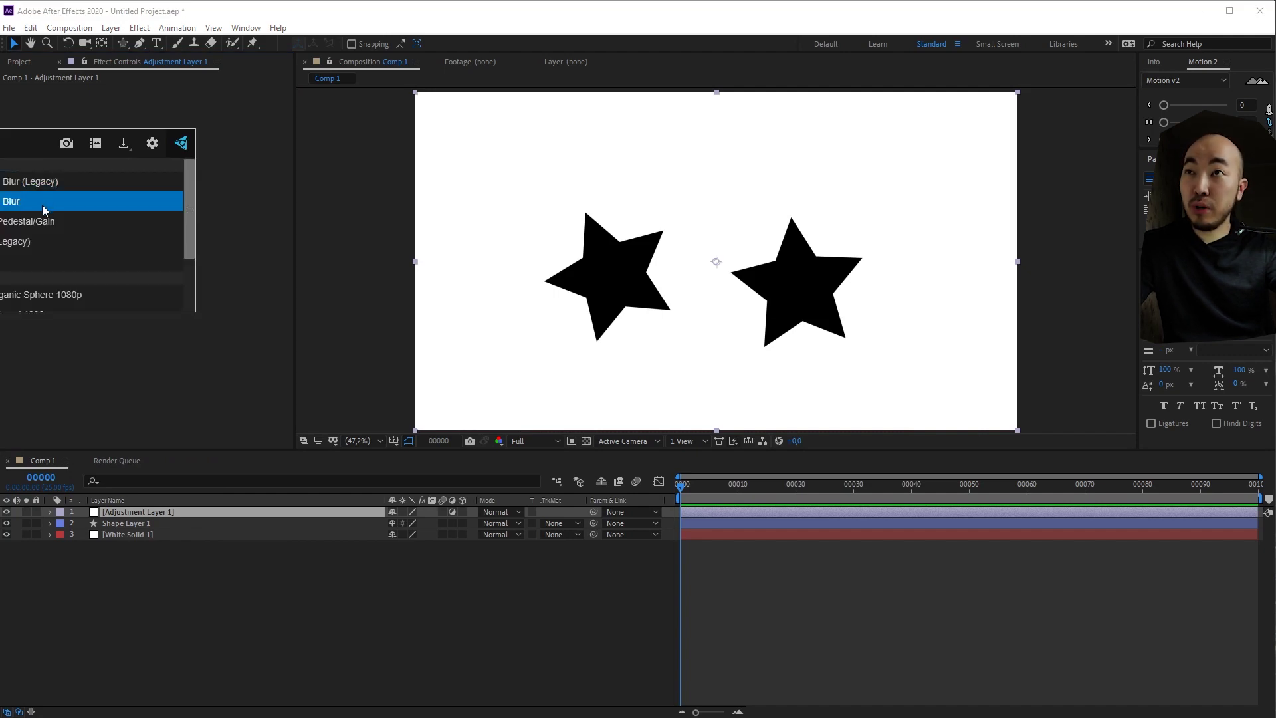
click(42, 202)
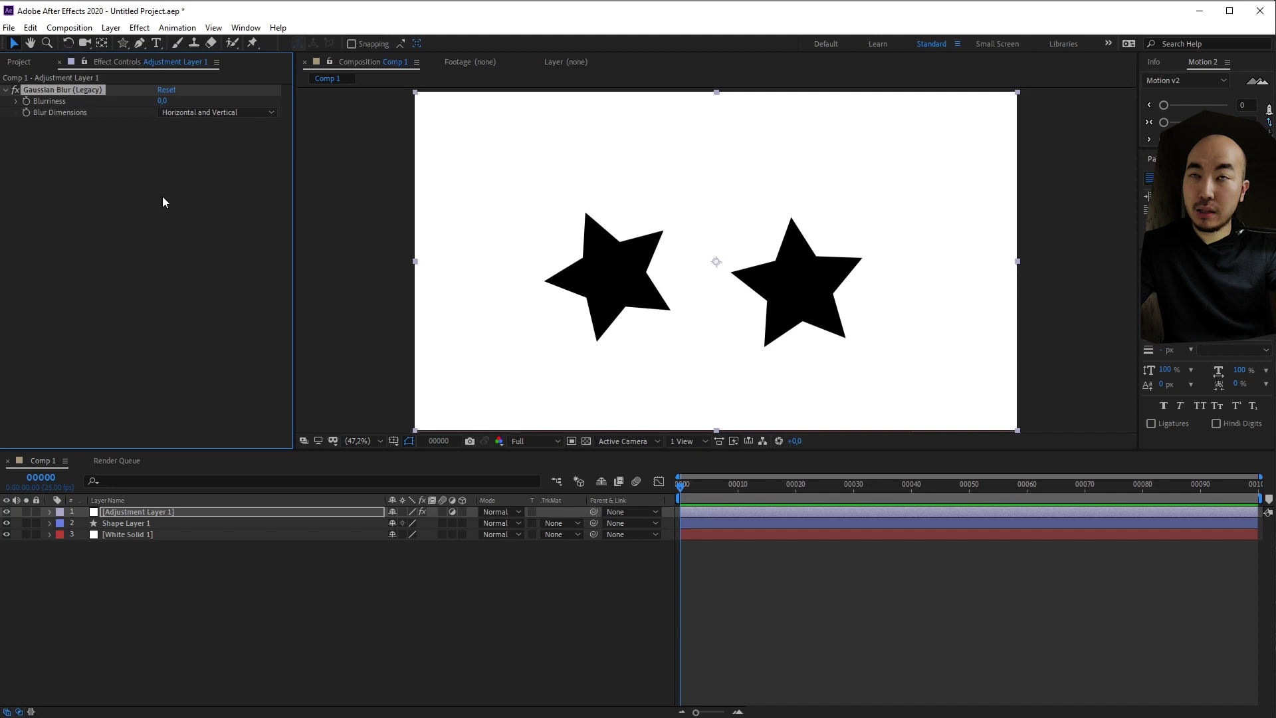
click(101, 166)
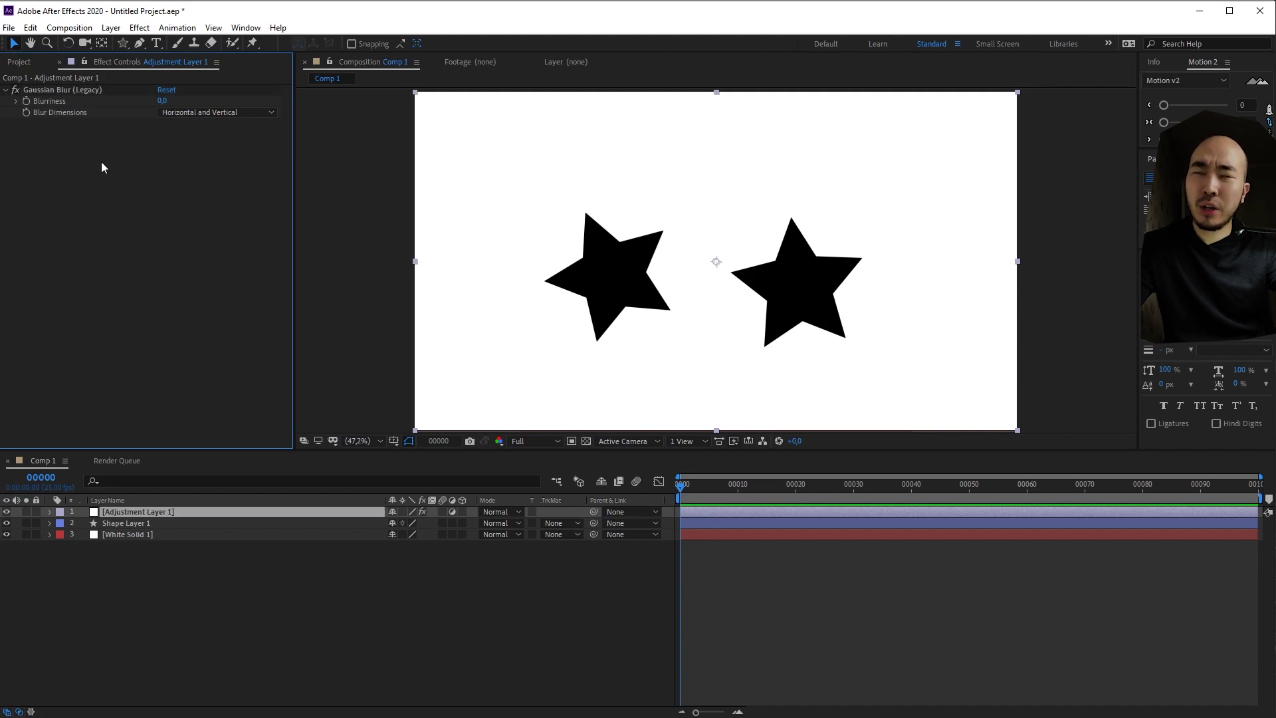
click(89, 91)
key(Delete)
Step: Apply the non-legacy Gaussian Blur effect to the adjustment layer and enable Repeat Edge Pixels
key(ctrl+space)
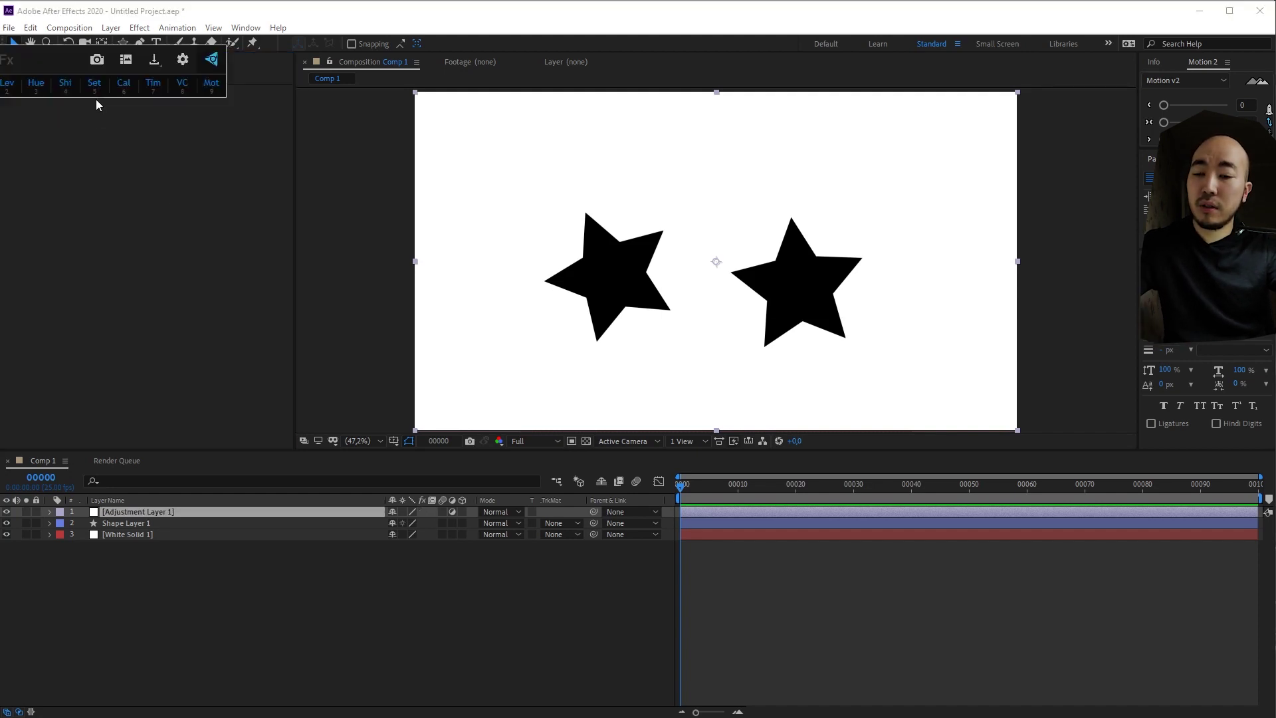
text(blur)
click(87, 117)
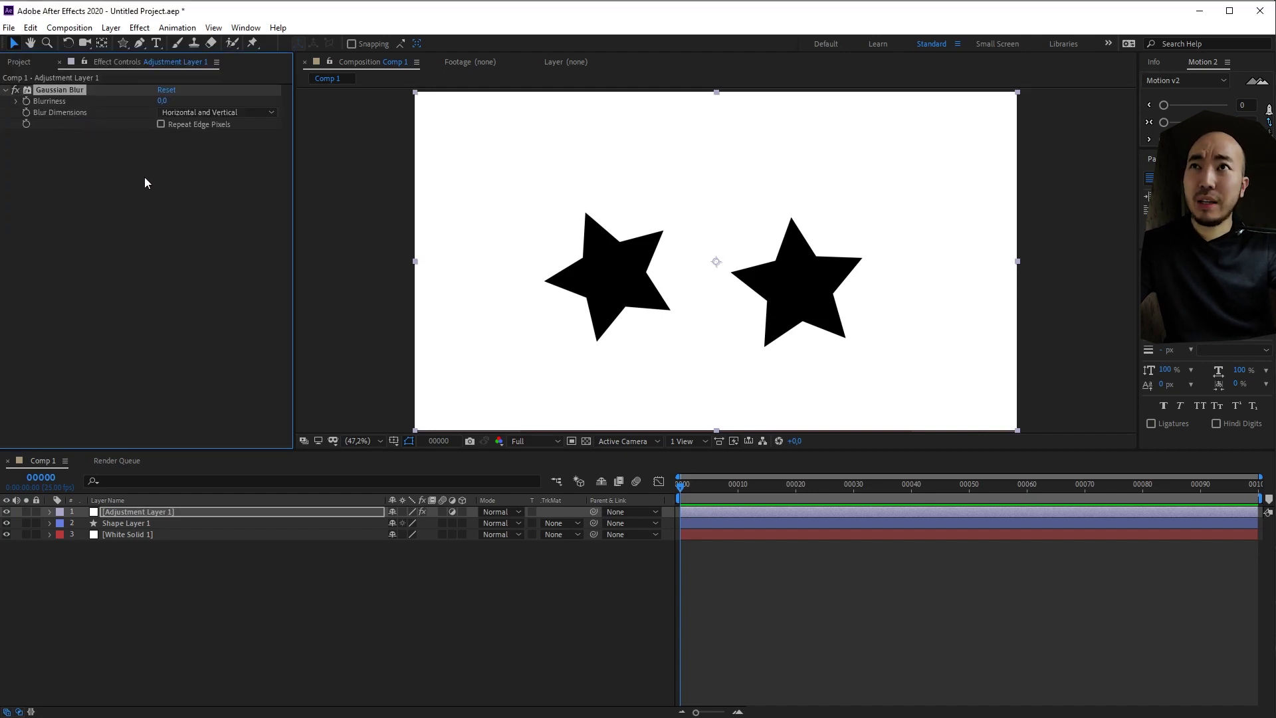
click(163, 125)
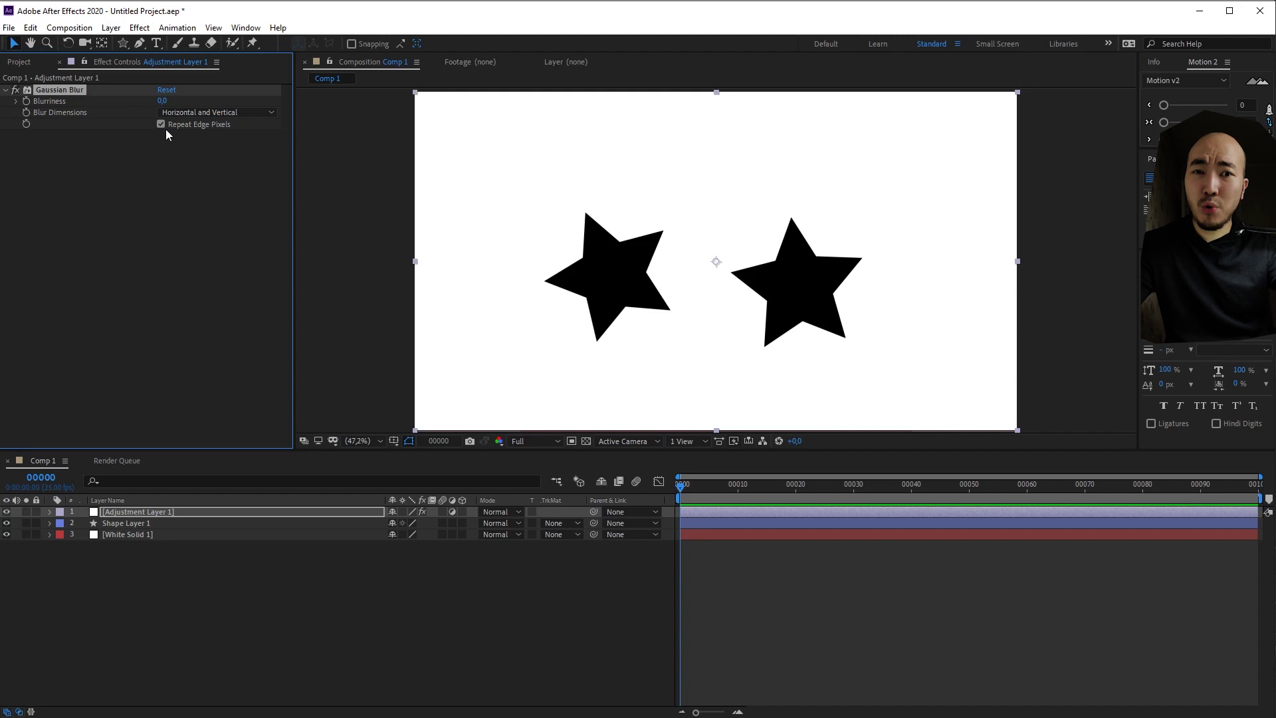
Step: Apply an Unsharp Mask effect to the adjustment layer below the Gaussian Blur
click(159, 170)
key(ctrl+space)
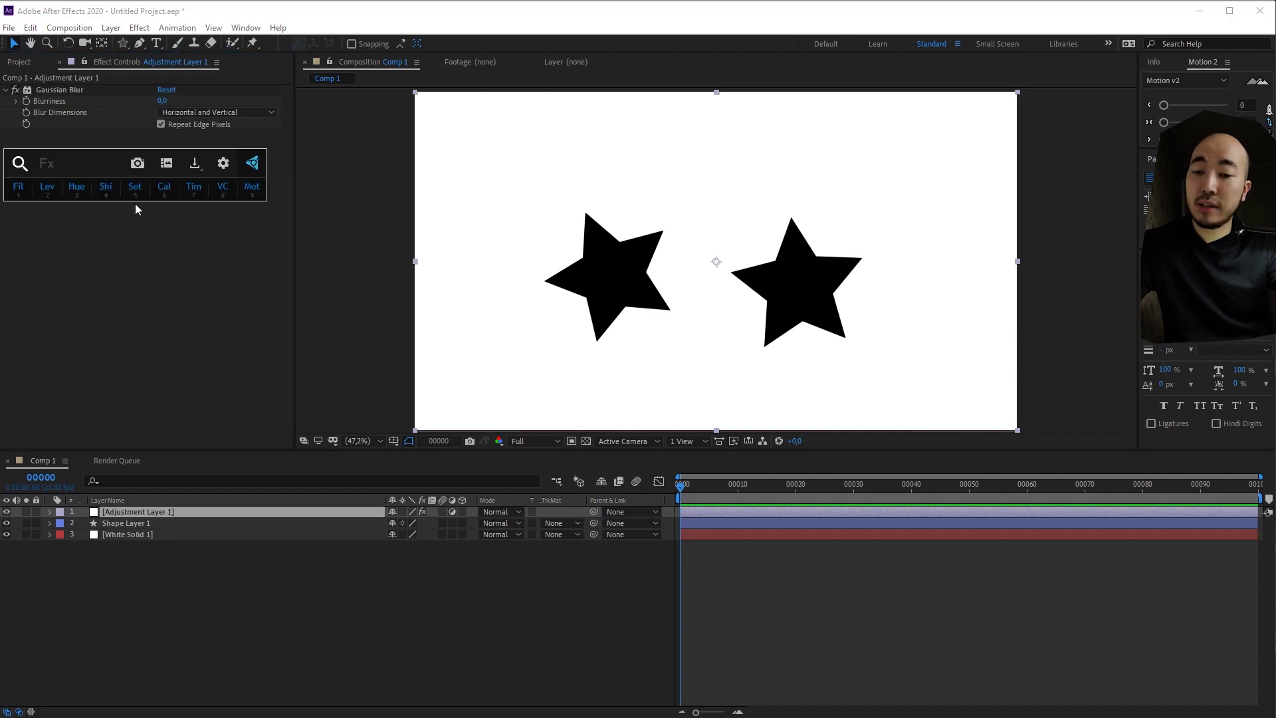
text(u)
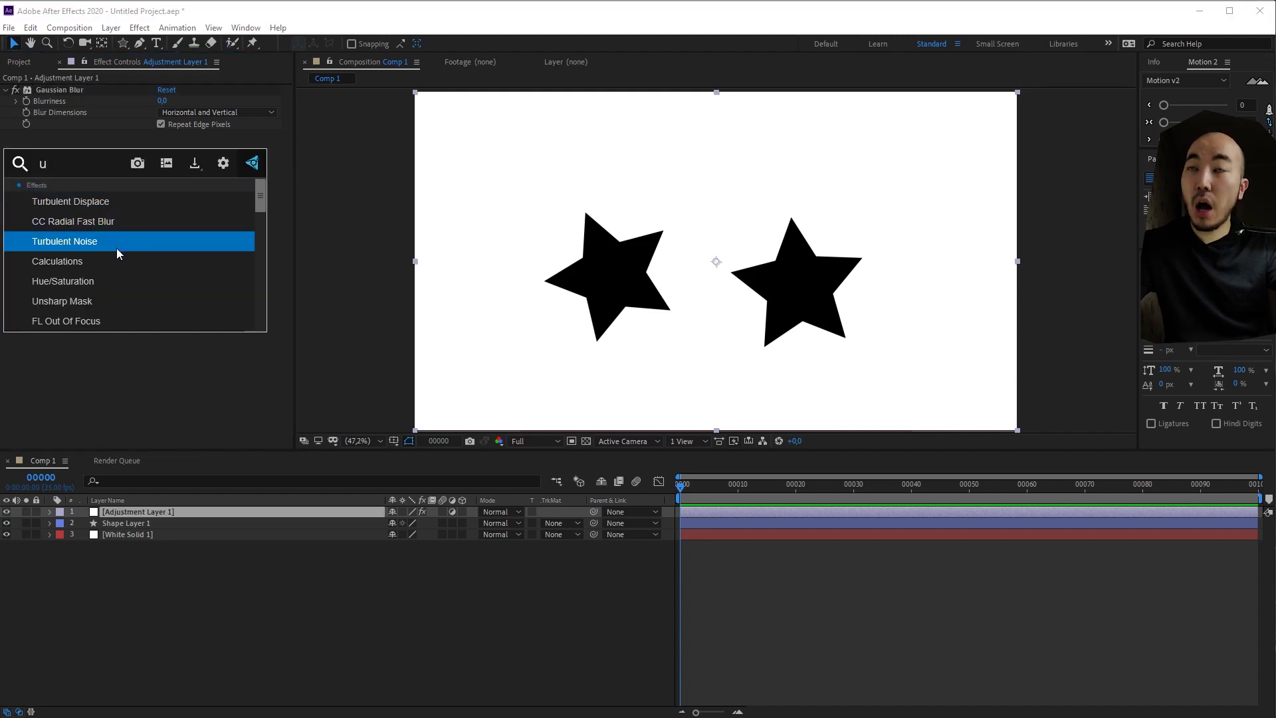
text(n)
click(108, 204)
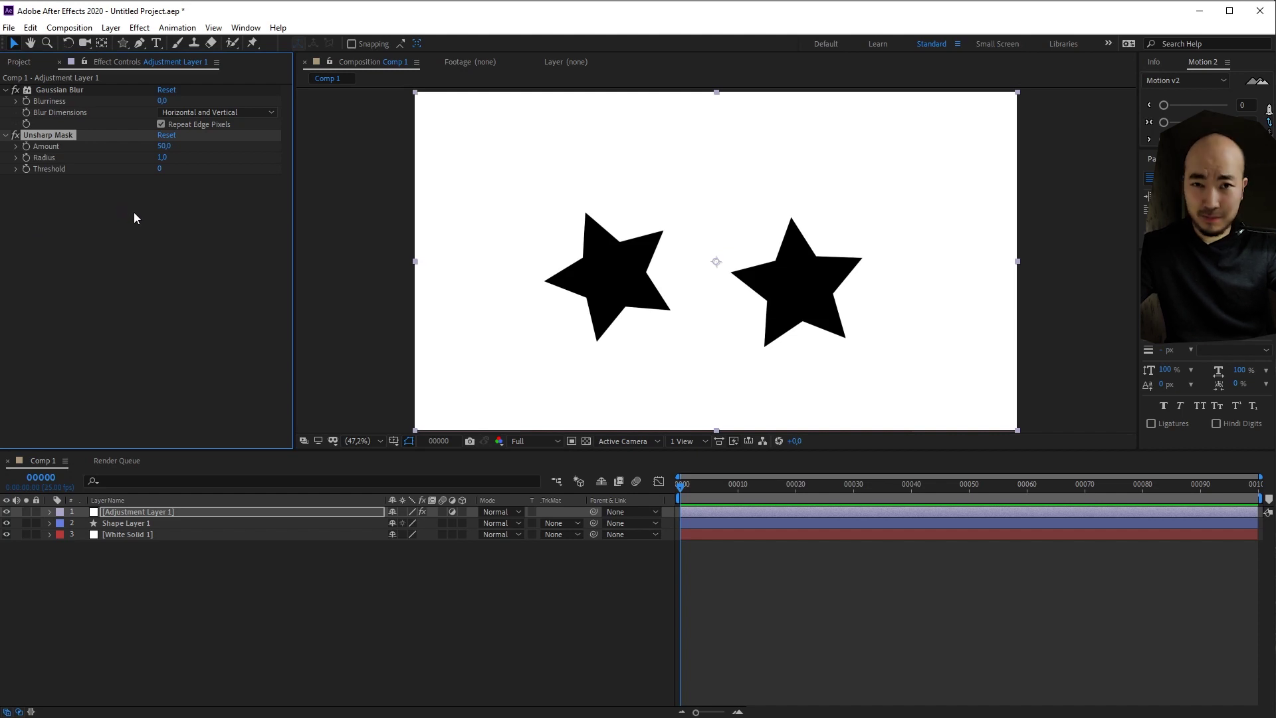
Step: Set the Gaussian Blur's Blurriness to 11
click(160, 101)
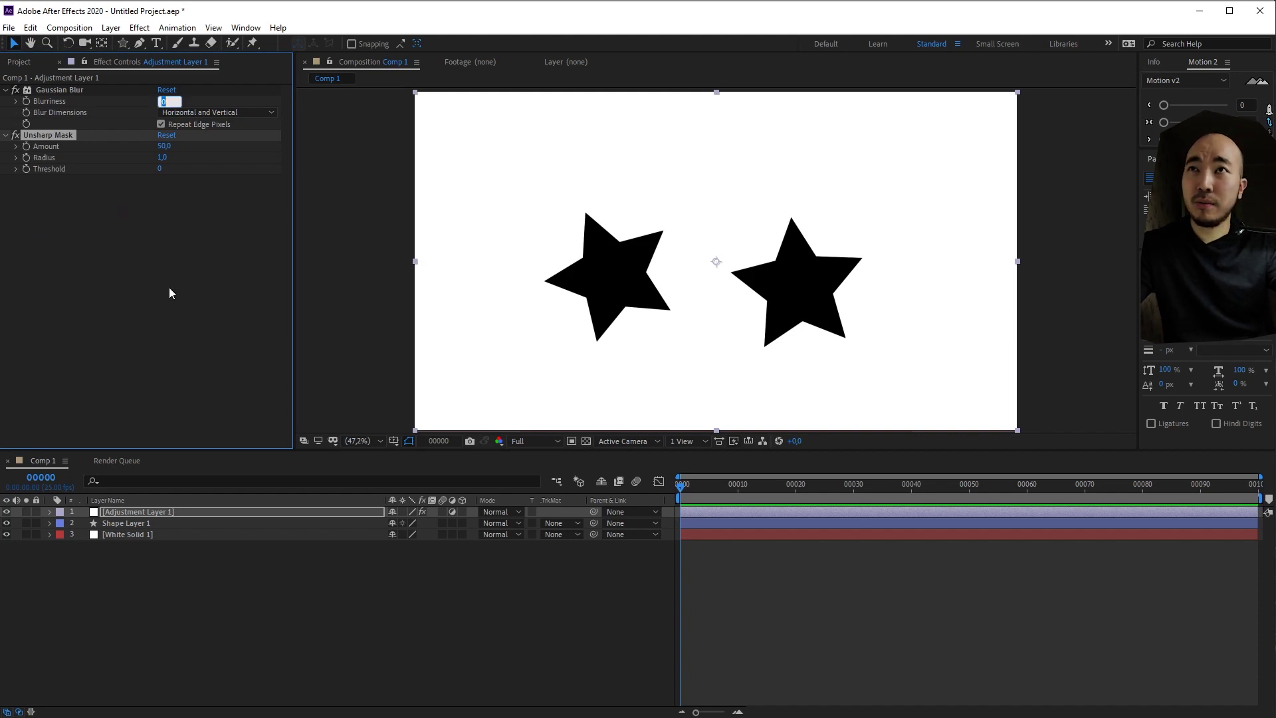
text(11)
key(Return)
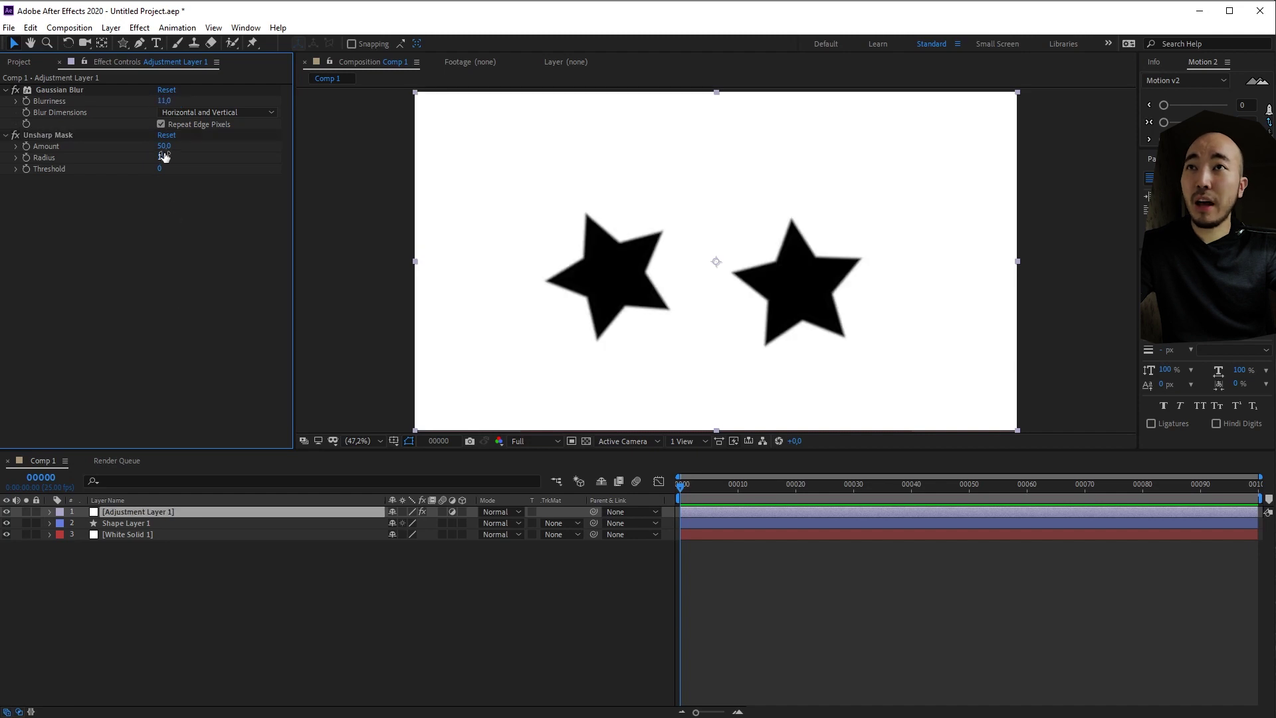
Step: Set the Unsharp Mask's Amount to 500 and its Radius to 11
drag(163, 149, 545, 170)
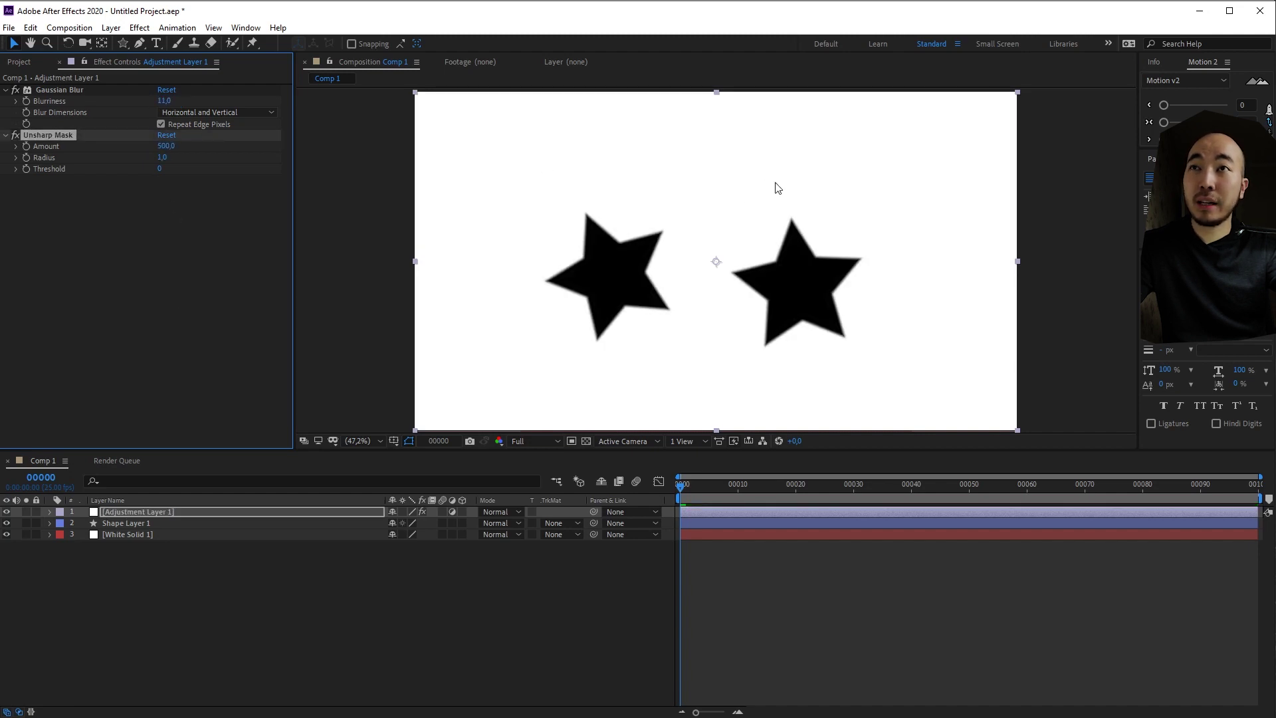
click(202, 185)
click(163, 157)
text(11)
click(202, 214)
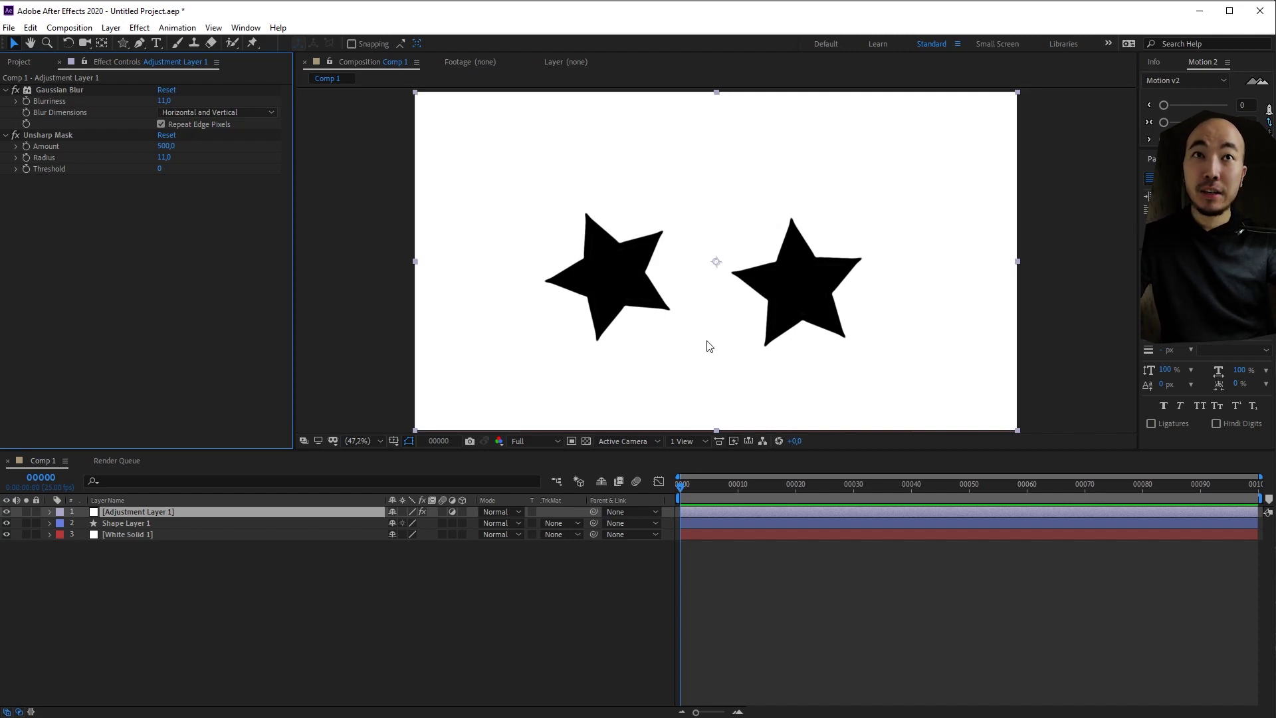
scroll(715, 336, up, 3)
scroll(715, 341, down, 2)
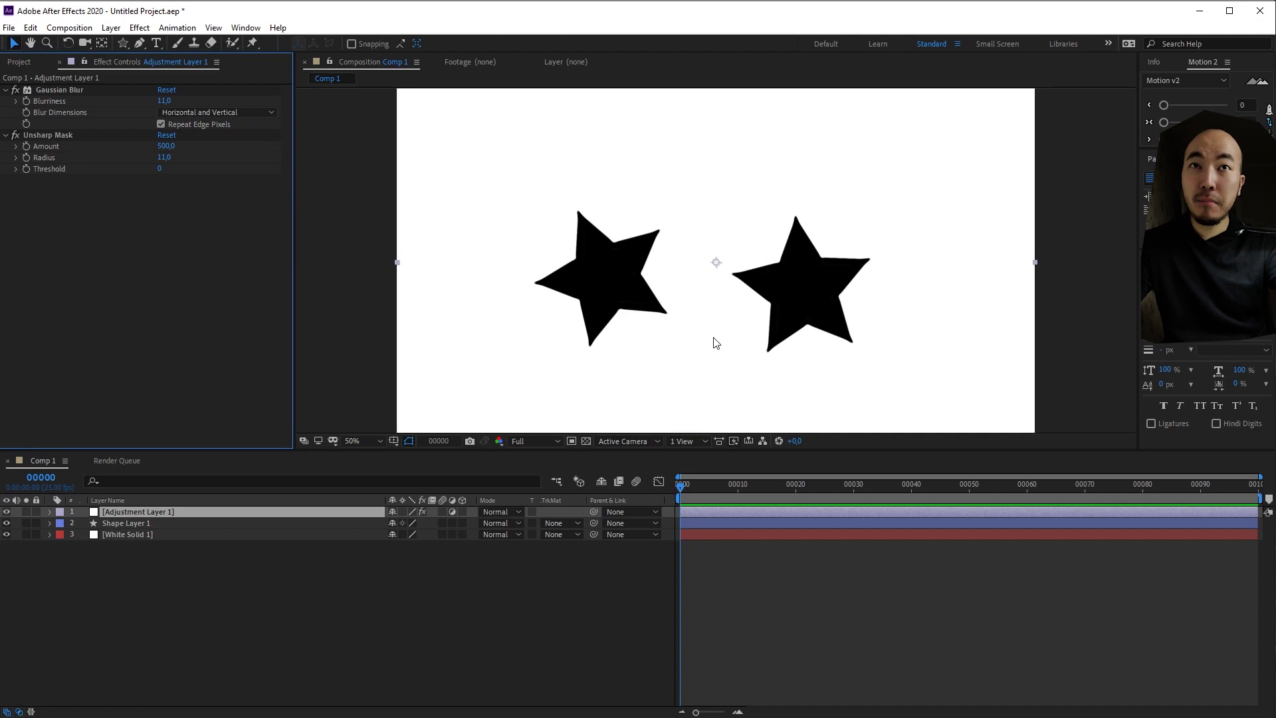
Step: Duplicate the adjustment layer until ten copies are stacked above the star shapes
scroll(710, 345, up, 2)
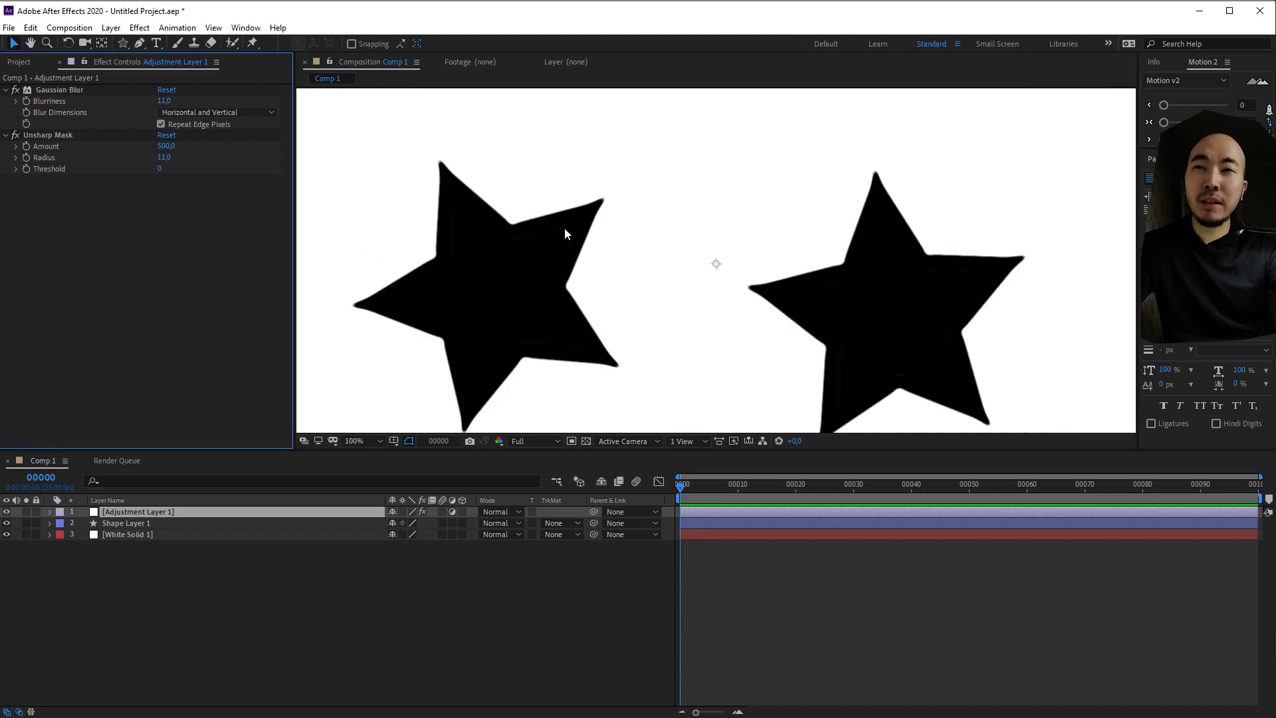
click(279, 588)
click(206, 525)
click(174, 513)
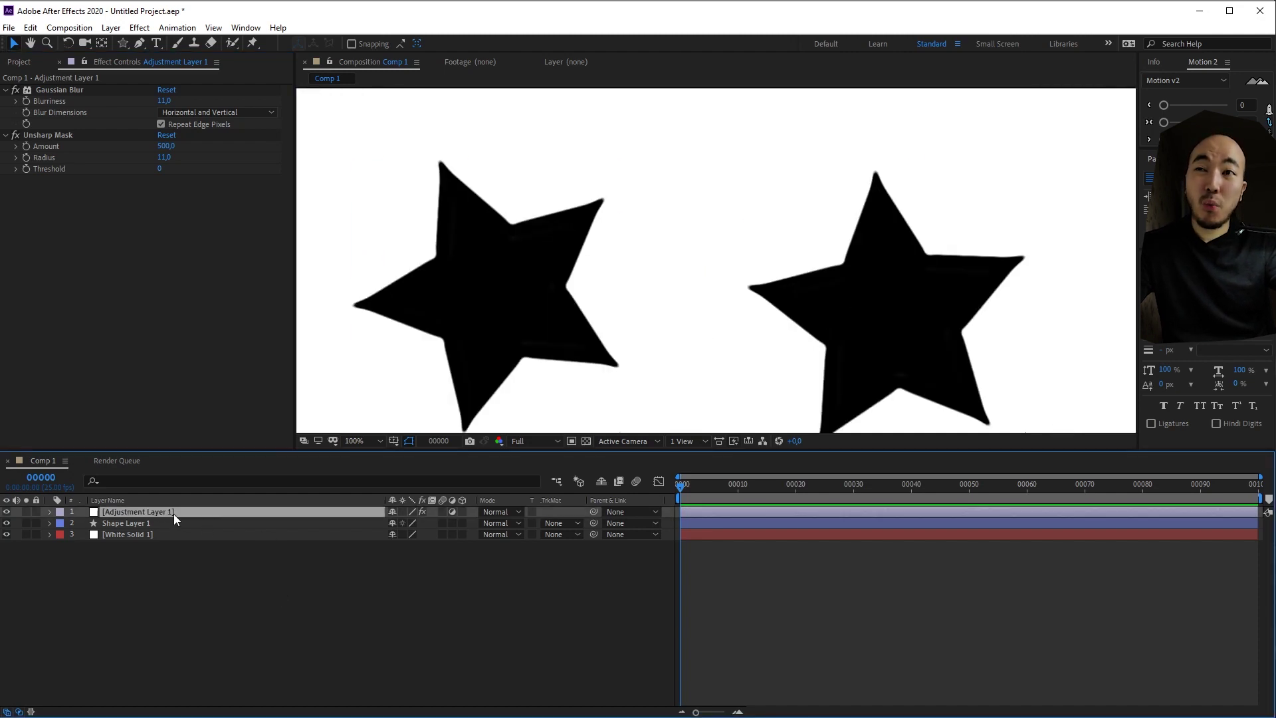
key(ctrl+d)
key(ctrl+d)
key(ctrl+d)
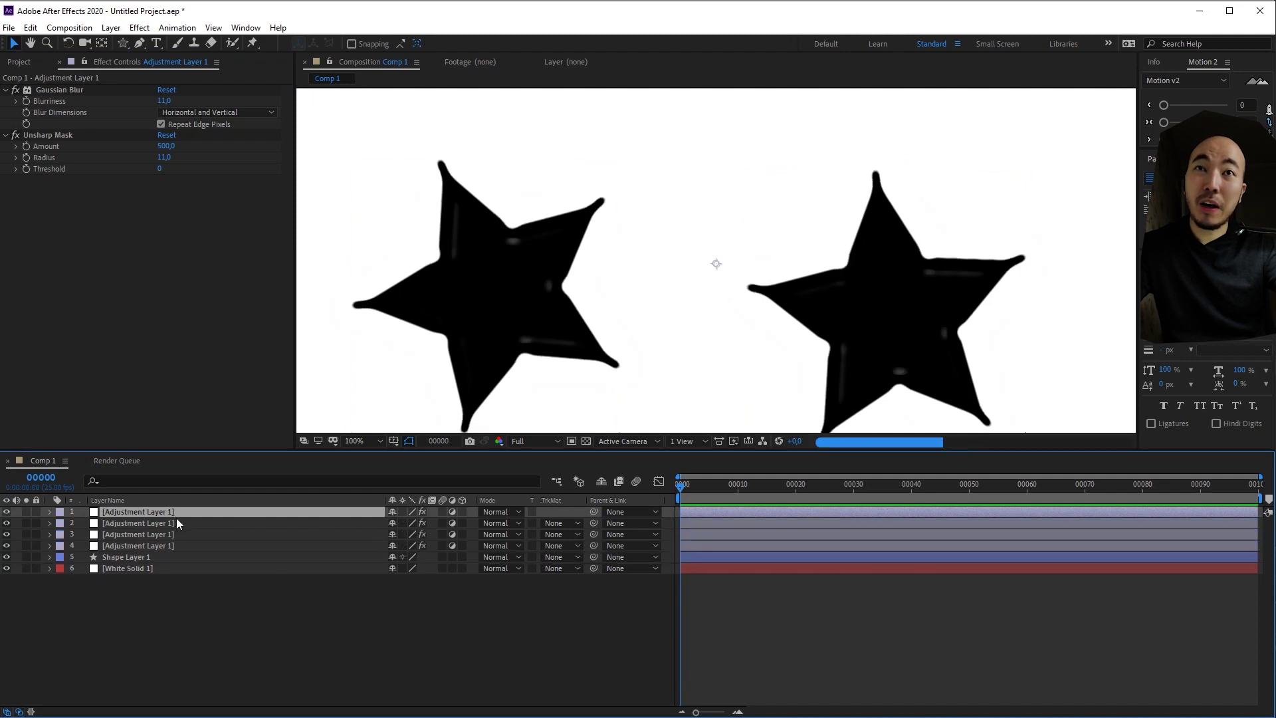
key(ctrl+d)
key(ctrl+d)
key(ctrl+d)
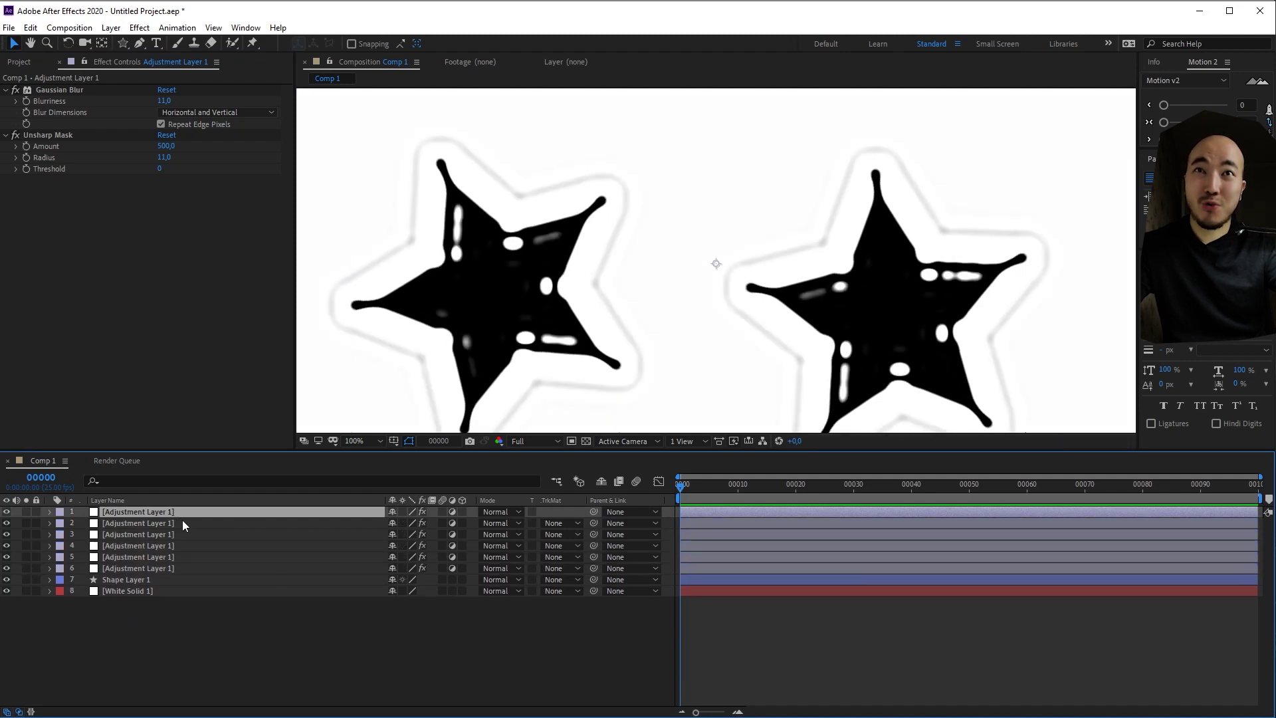
key(ctrl+d)
key(ctrl+d)
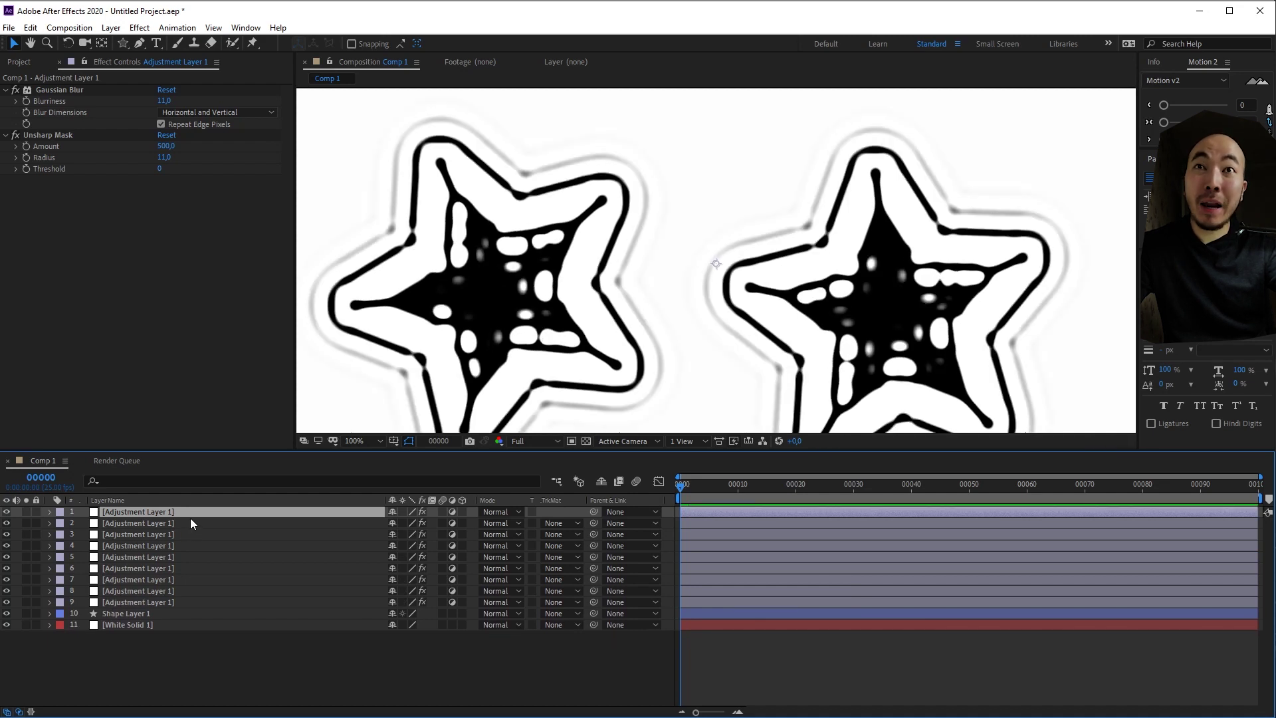
key(ctrl+d)
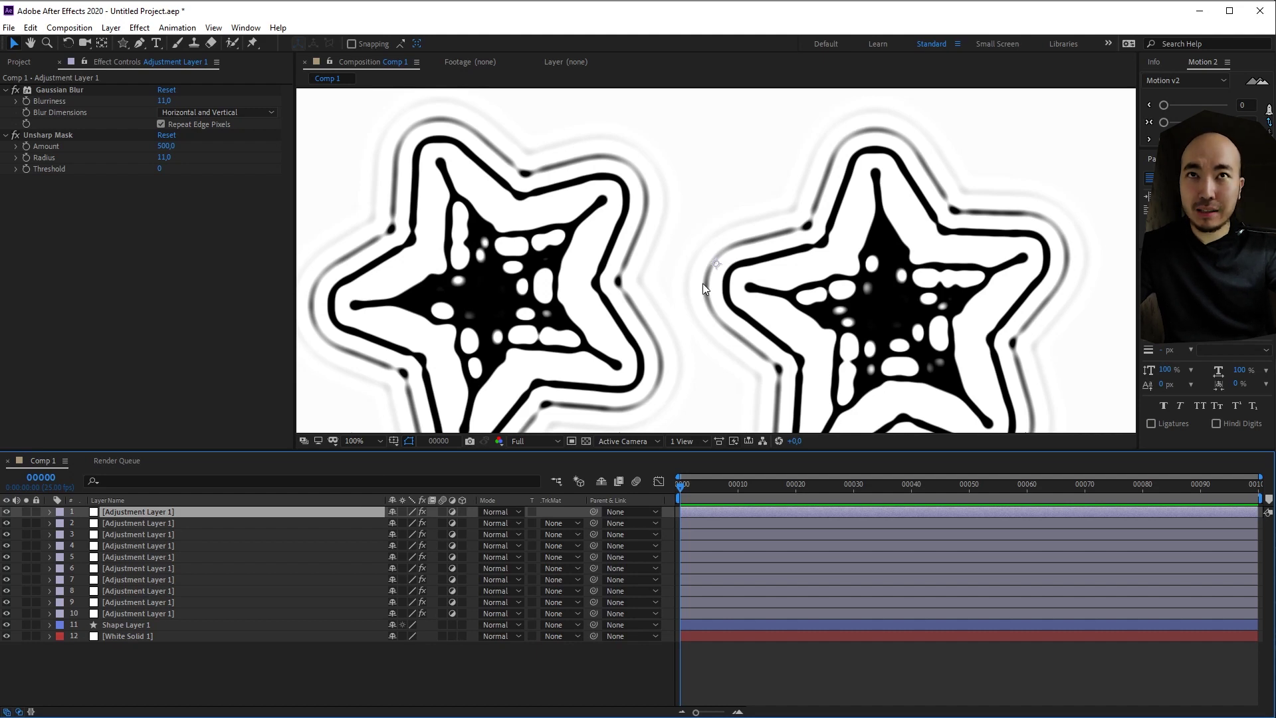
key(comma)
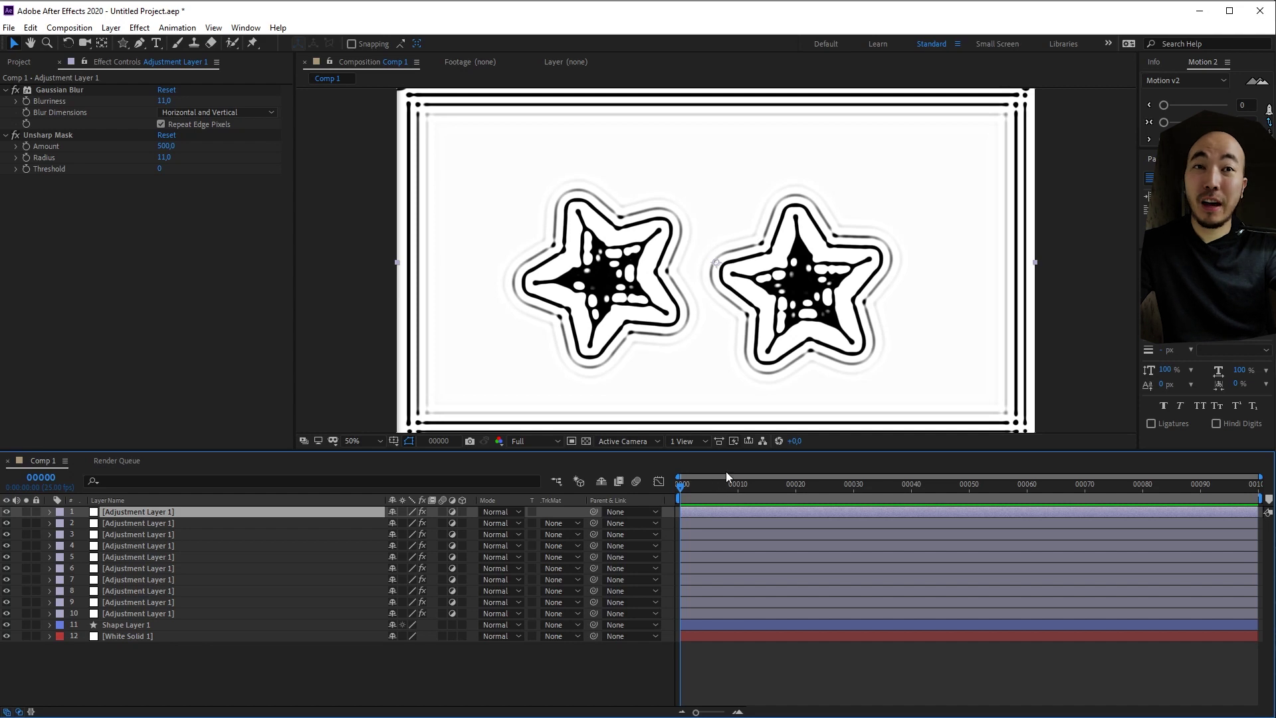
Step: Delete the top nine adjustment layers and select the one that is left
shift+click(142, 604)
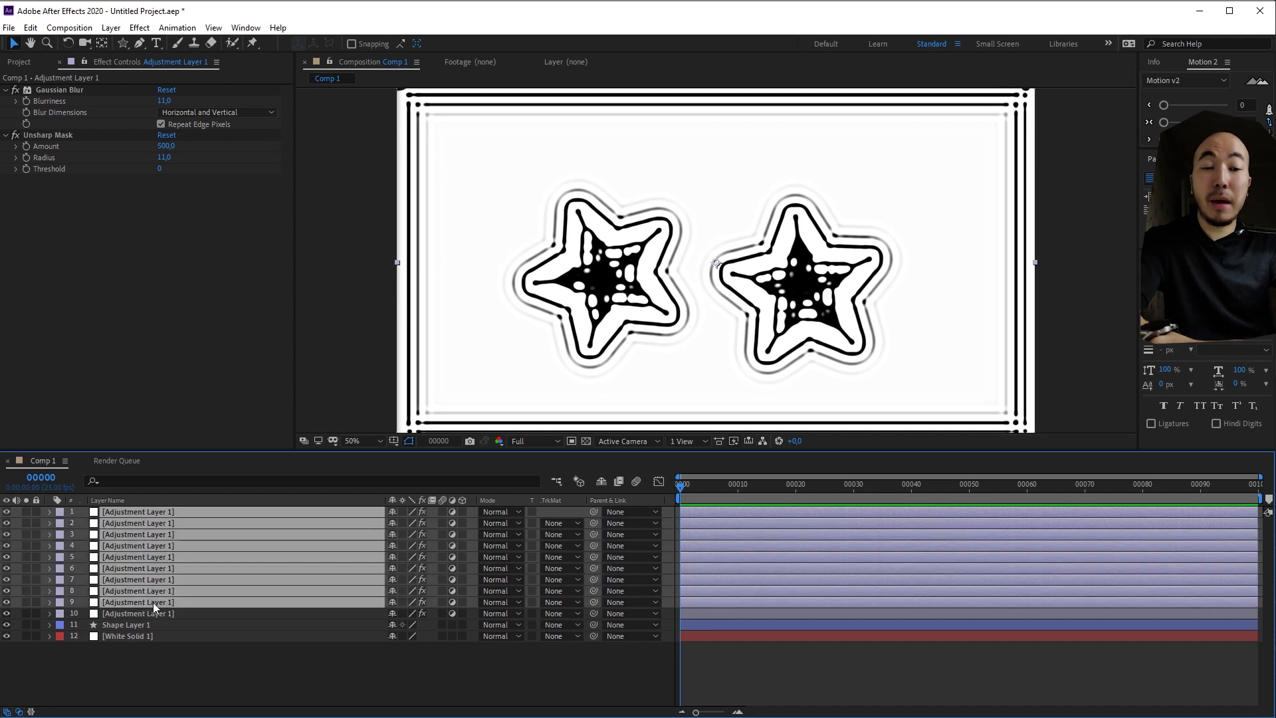
key(Delete)
click(167, 514)
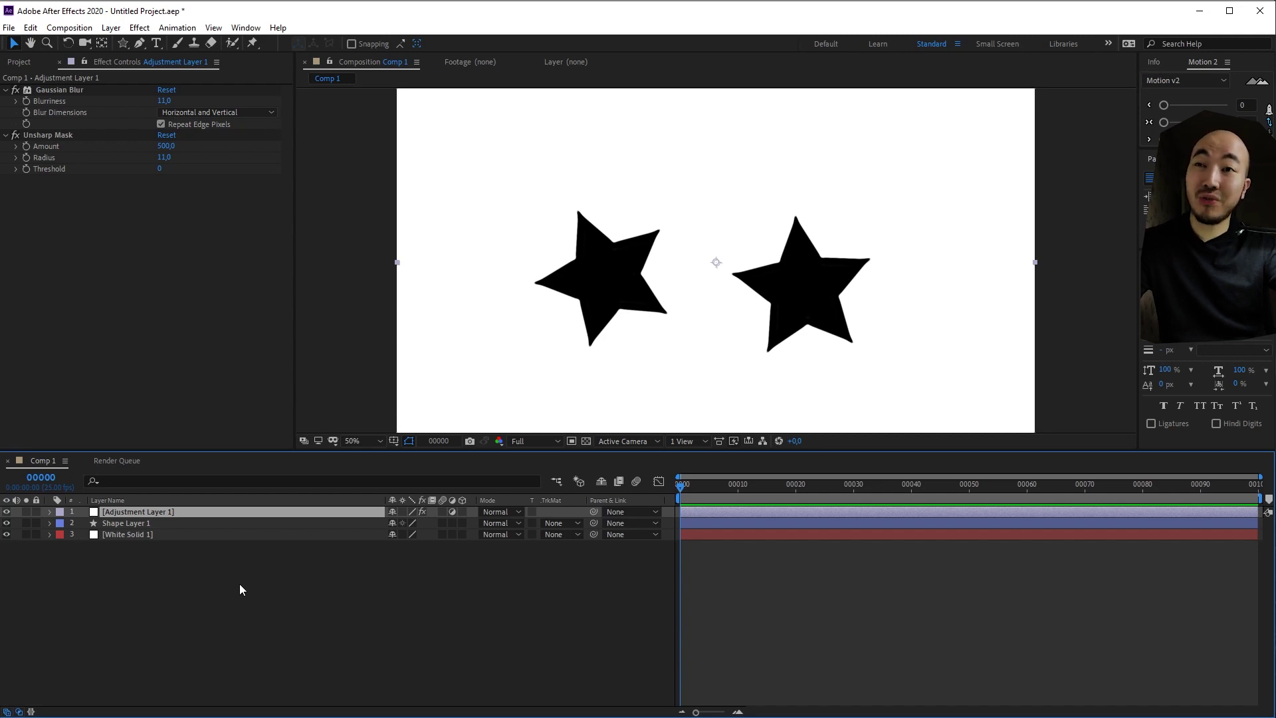
Step: Pre-compose the adjustment layer as "re", moving all attributes into the new composition
key(ctrl+shift+c)
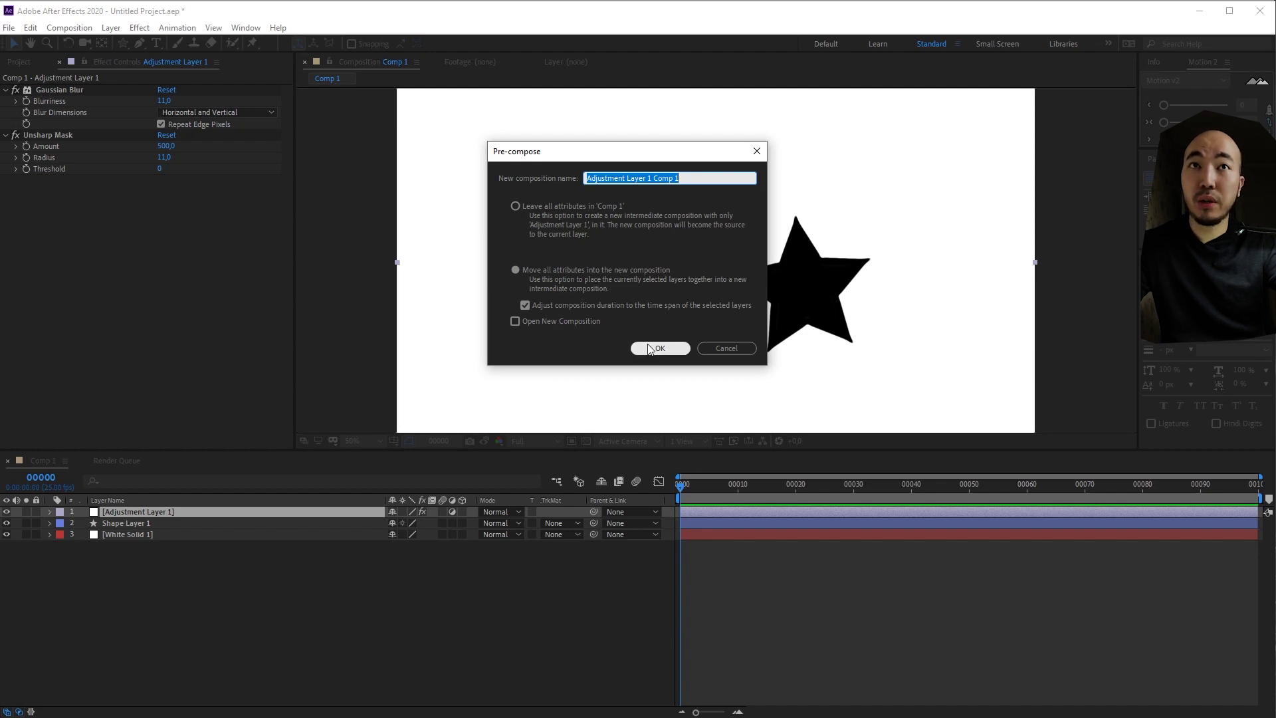
text(a)
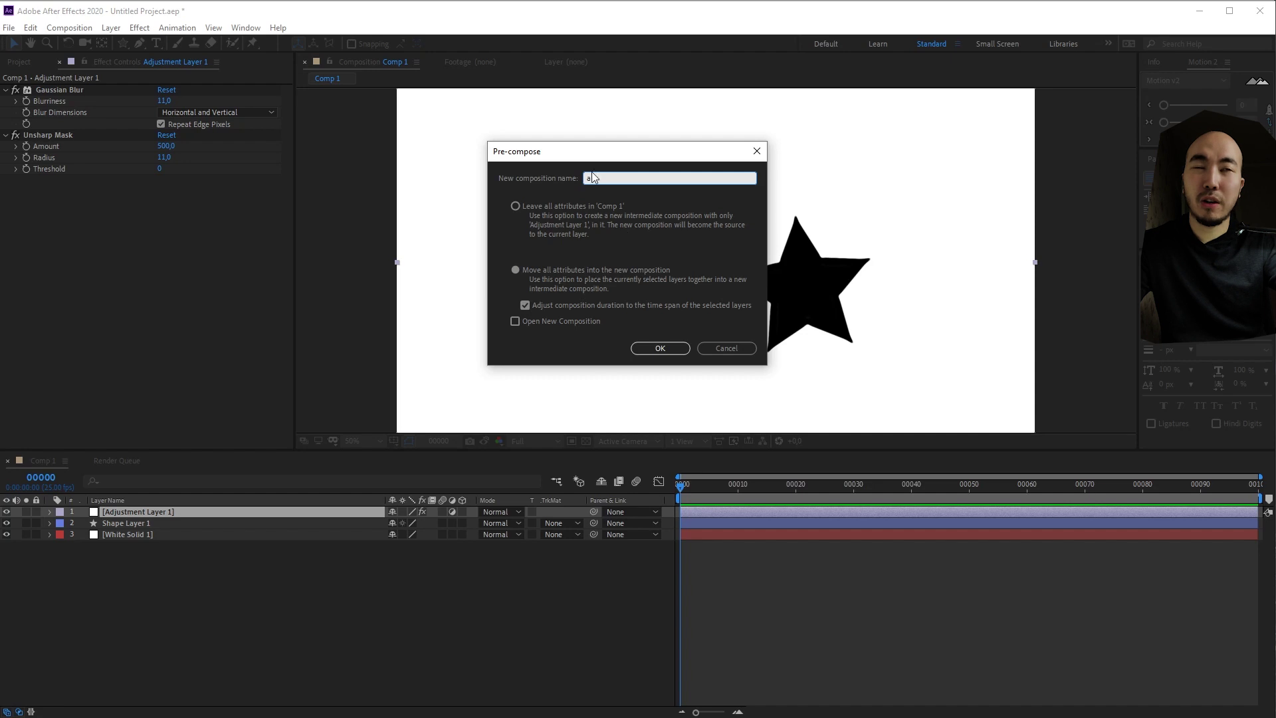
key(BackSpace)
text(re)
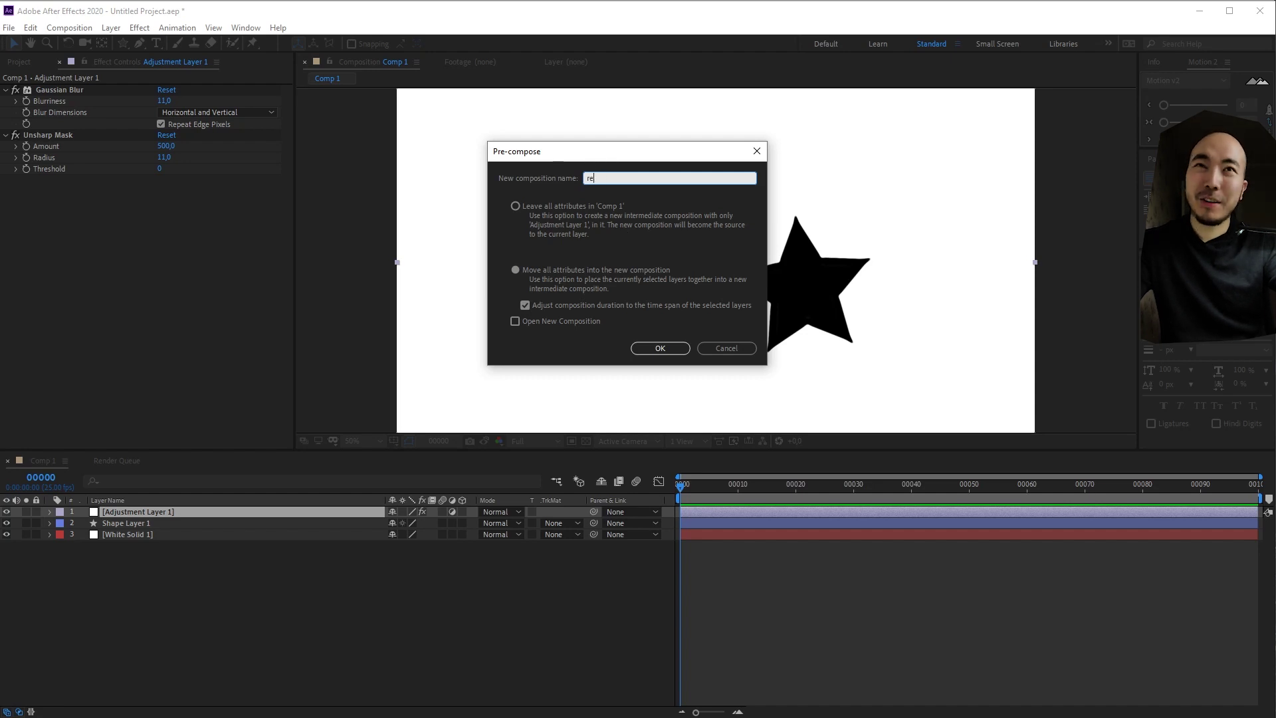
click(649, 346)
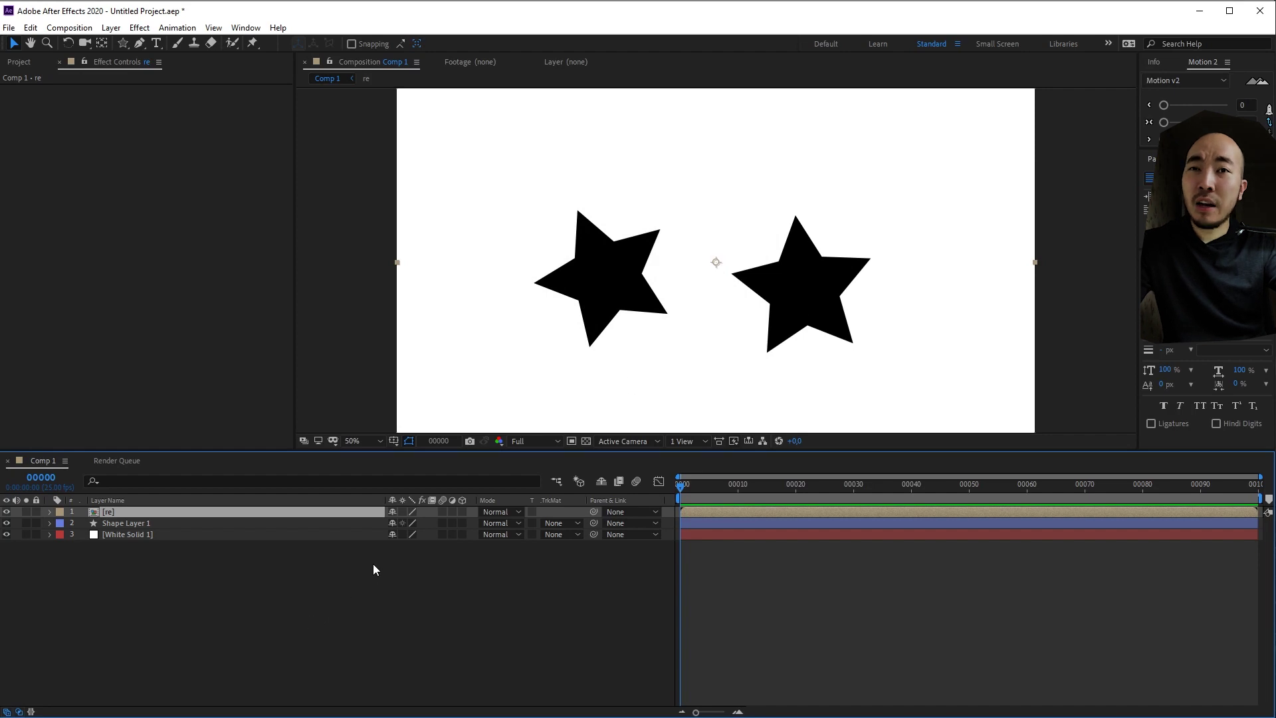
Step: Enable Collapse Transformations on the re precomp layer
click(404, 512)
click(401, 513)
click(401, 512)
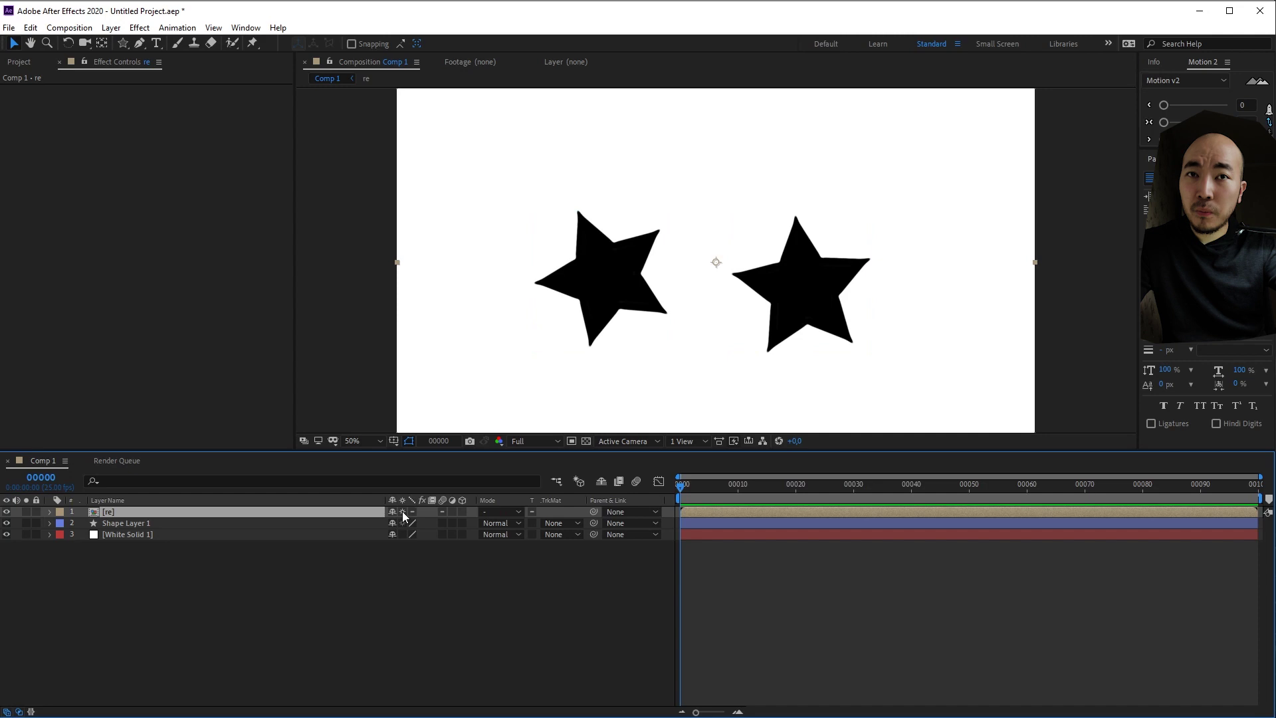
Step: Inspect the adjustment layer inside the re precomp and check the stars in Comp 1
double_click(143, 514)
click(147, 516)
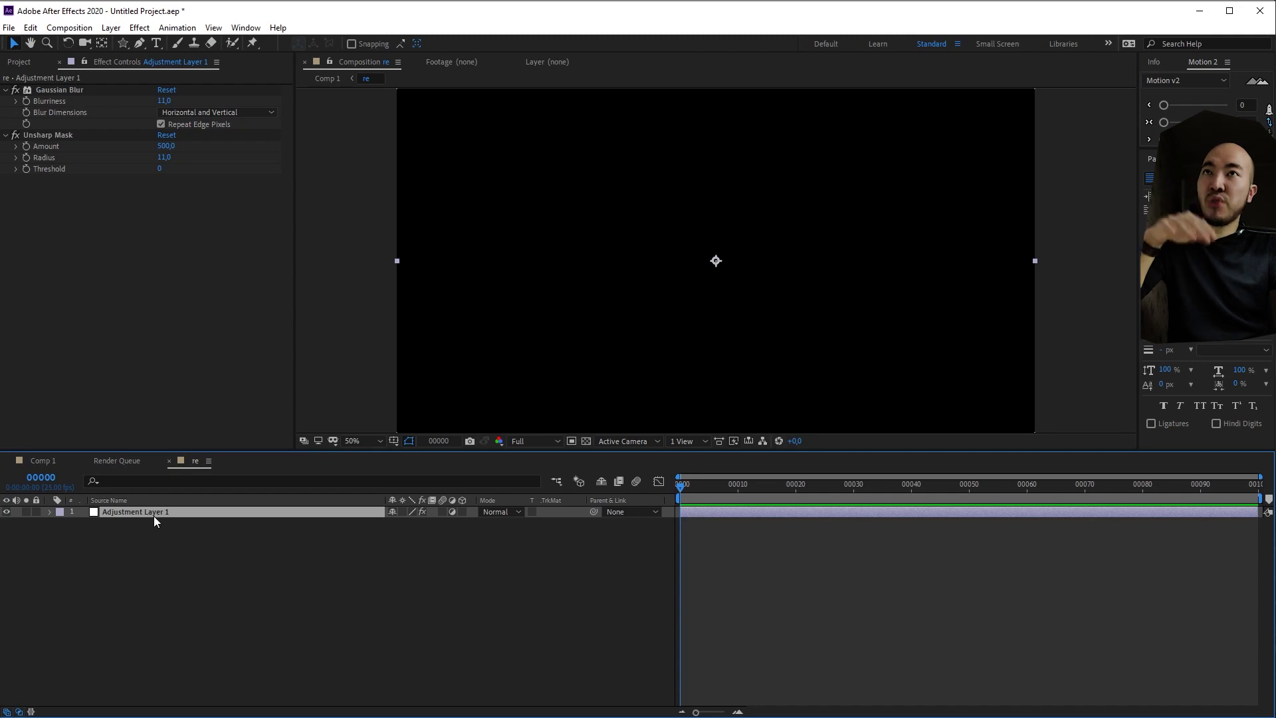
click(54, 462)
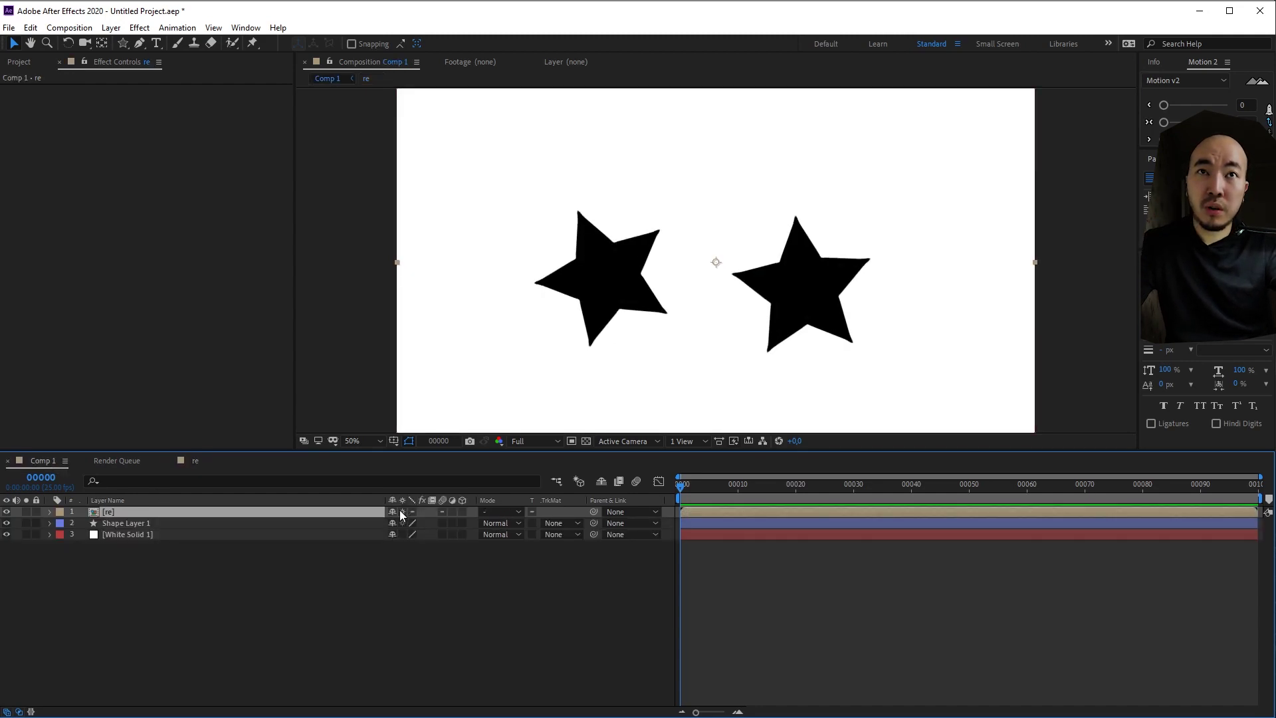
key(period)
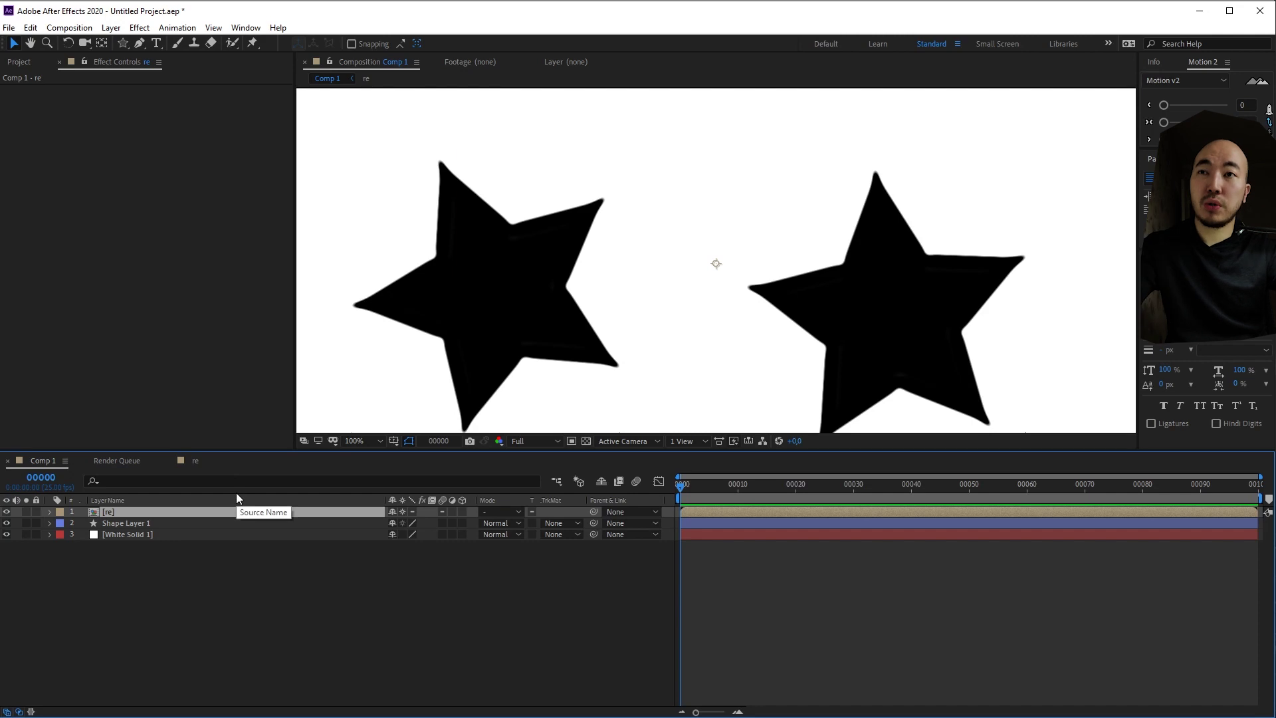
click(192, 461)
click(43, 465)
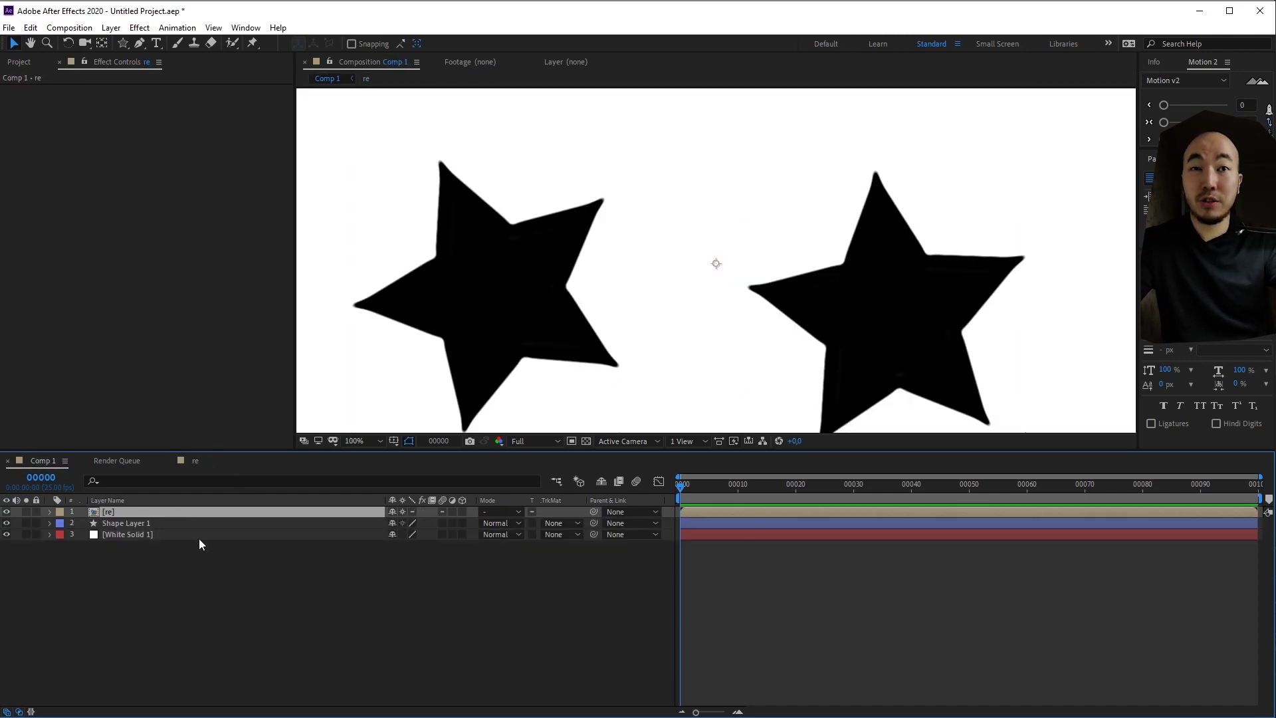
Step: Duplicate the re precomp layer until there are nine copies
click(322, 598)
click(124, 513)
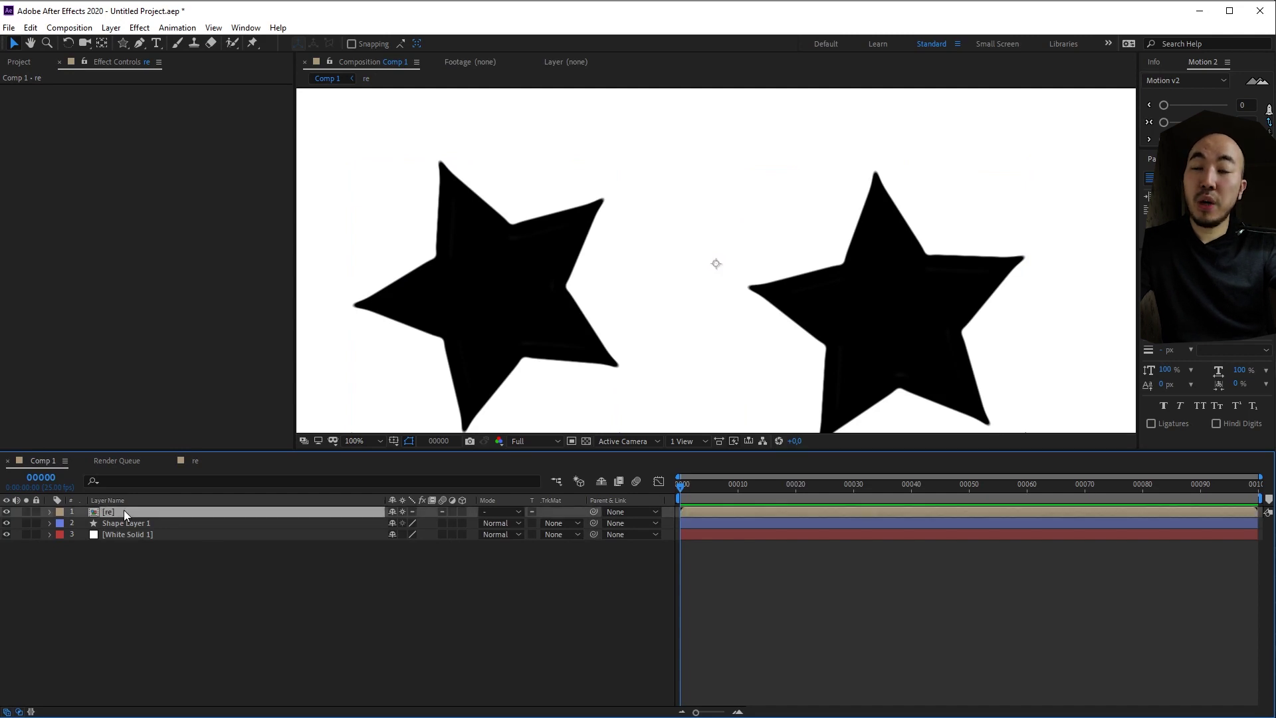
key(ctrl+d)
key(ctrl+d)
key(ctrl+d)
key(ctrl+d)
key(ctrl+d)
key(ctrl+d)
key(ctrl+d)
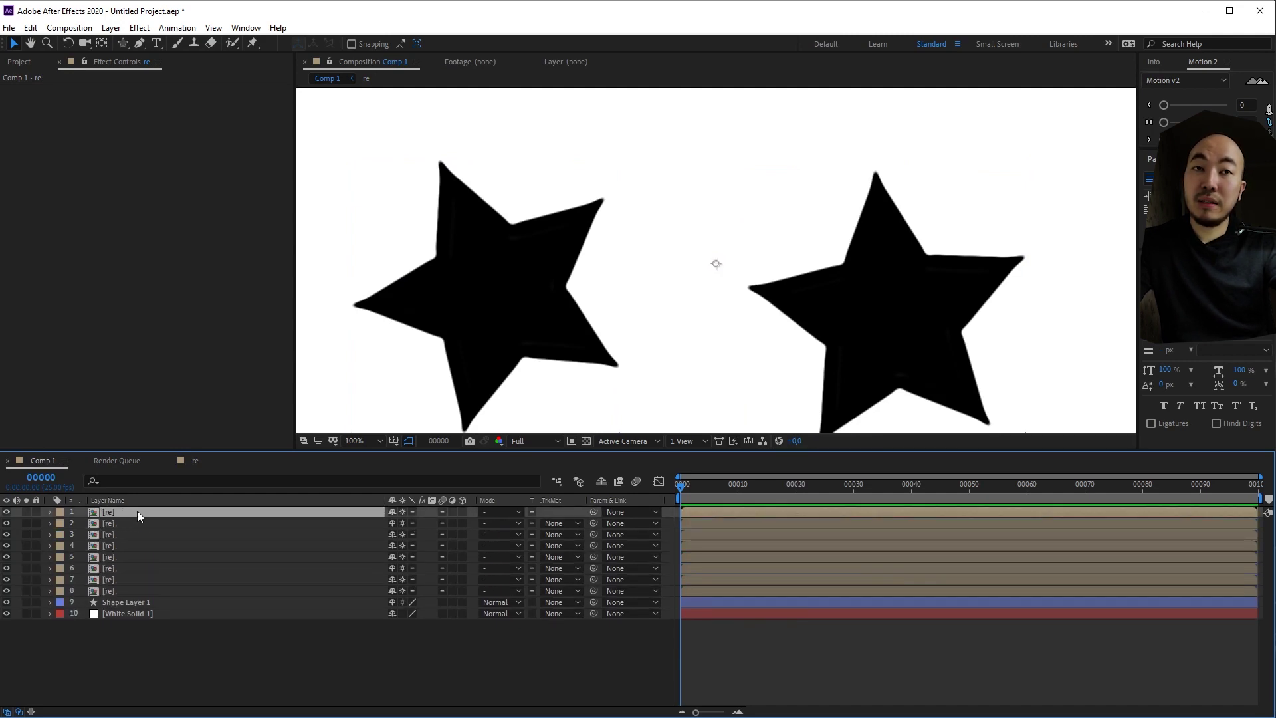
key(ctrl+d)
Step: Sequence all nine re layers with a 99-frame overlap and the transition off
shift+click(117, 598)
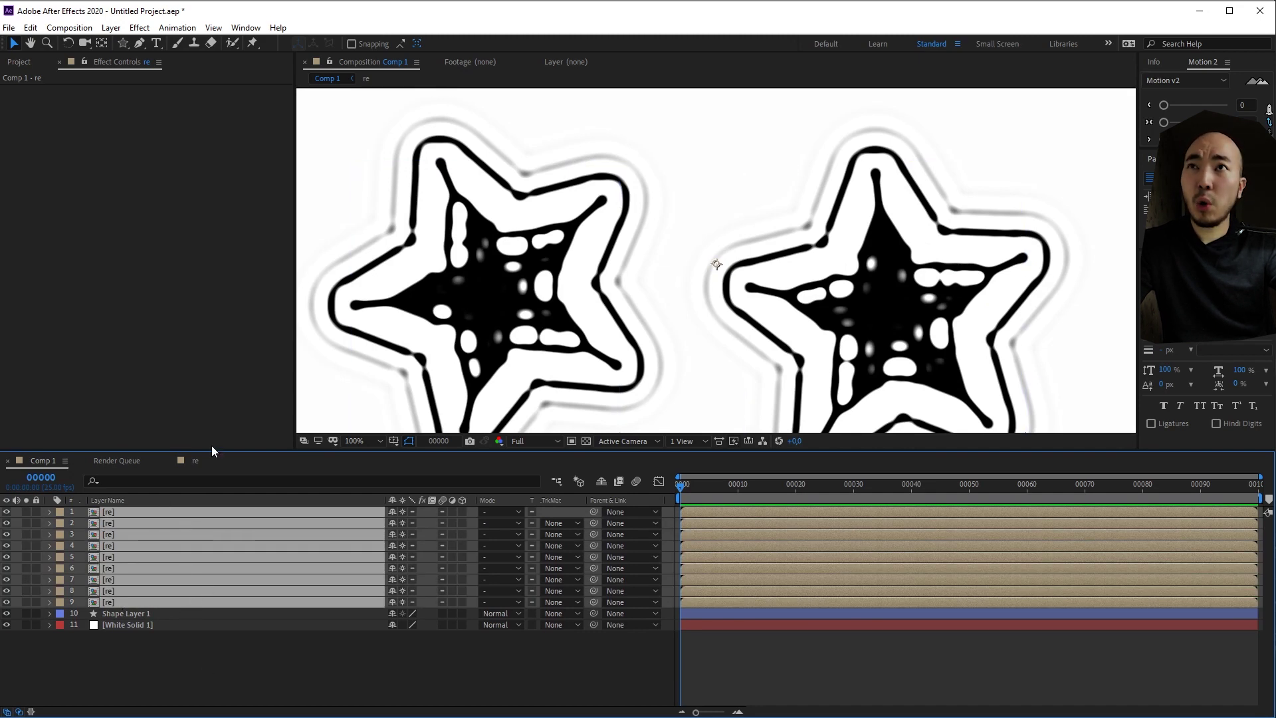
click(176, 28)
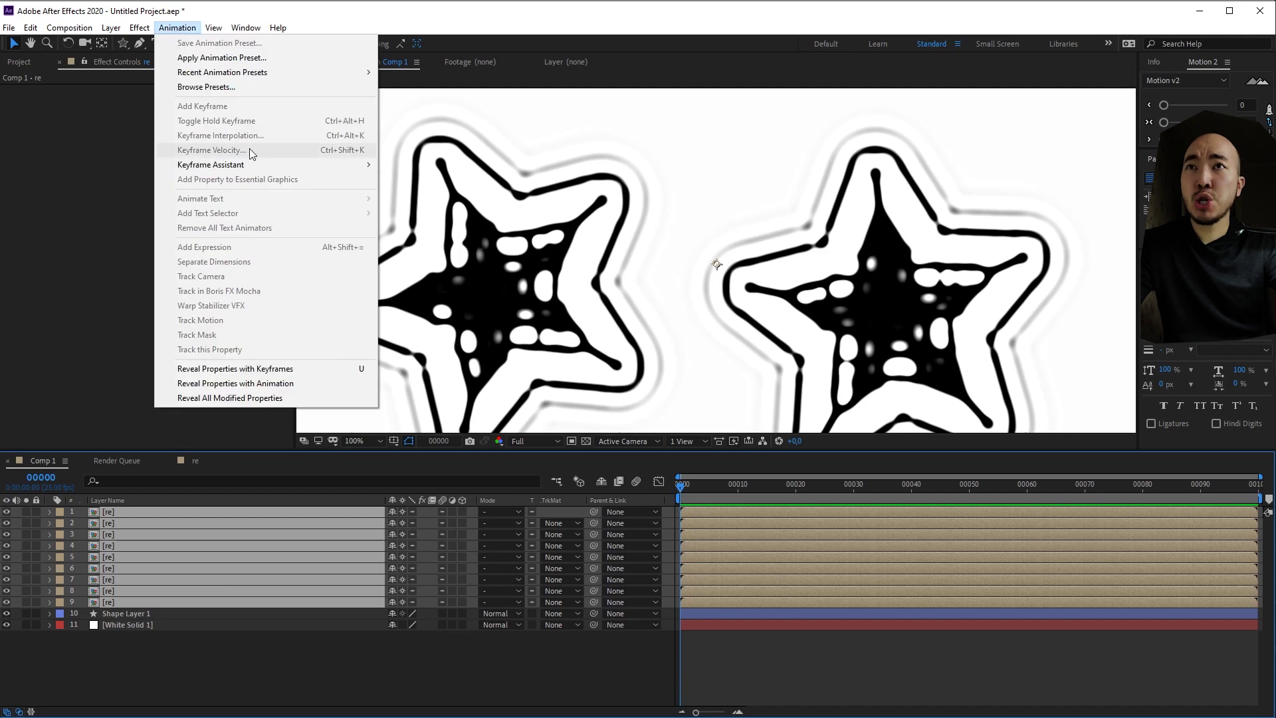
mouse_move(251, 164)
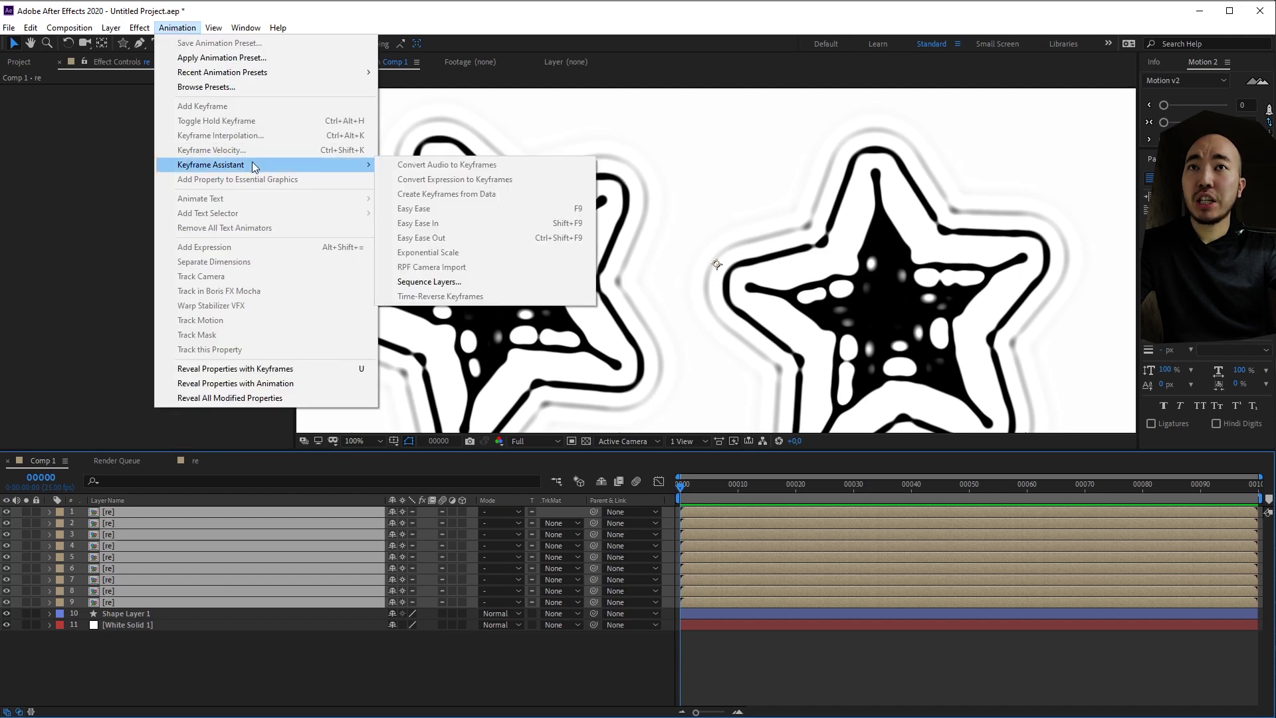
click(447, 281)
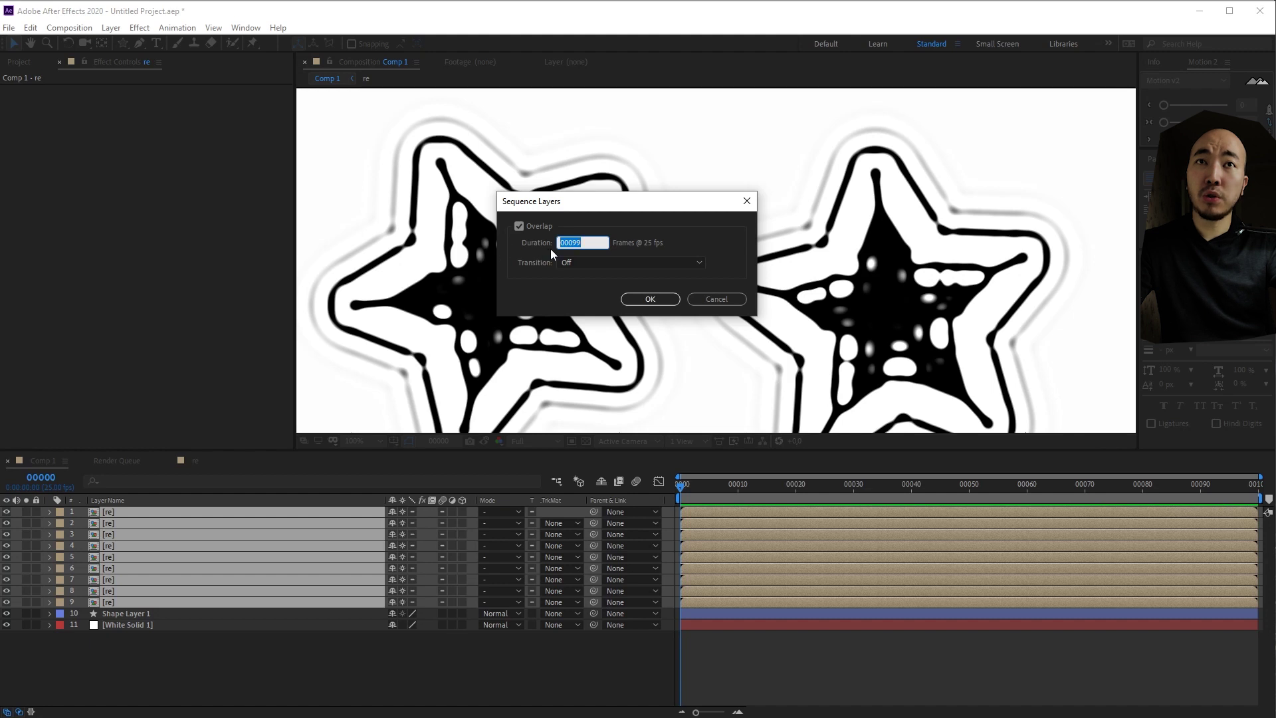
click(636, 300)
click(589, 652)
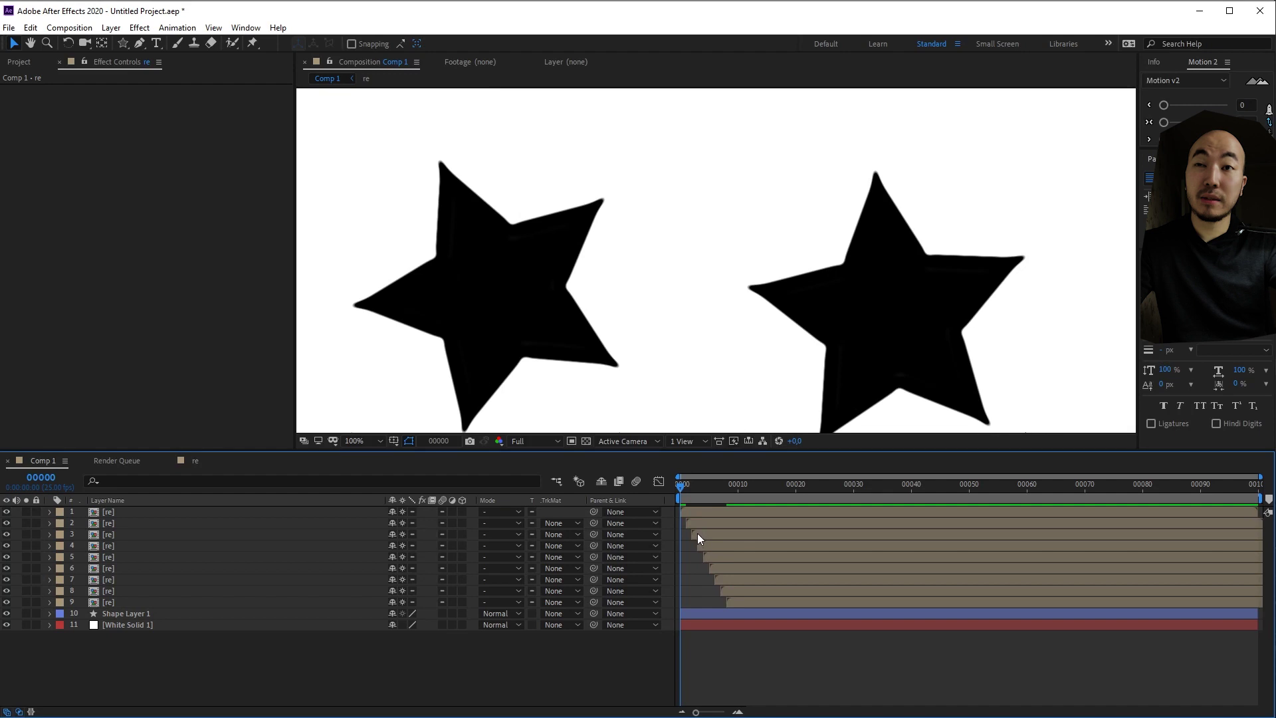
Step: Preview the growth animation from the start several times, including with the whole composition fitted in view
key(space)
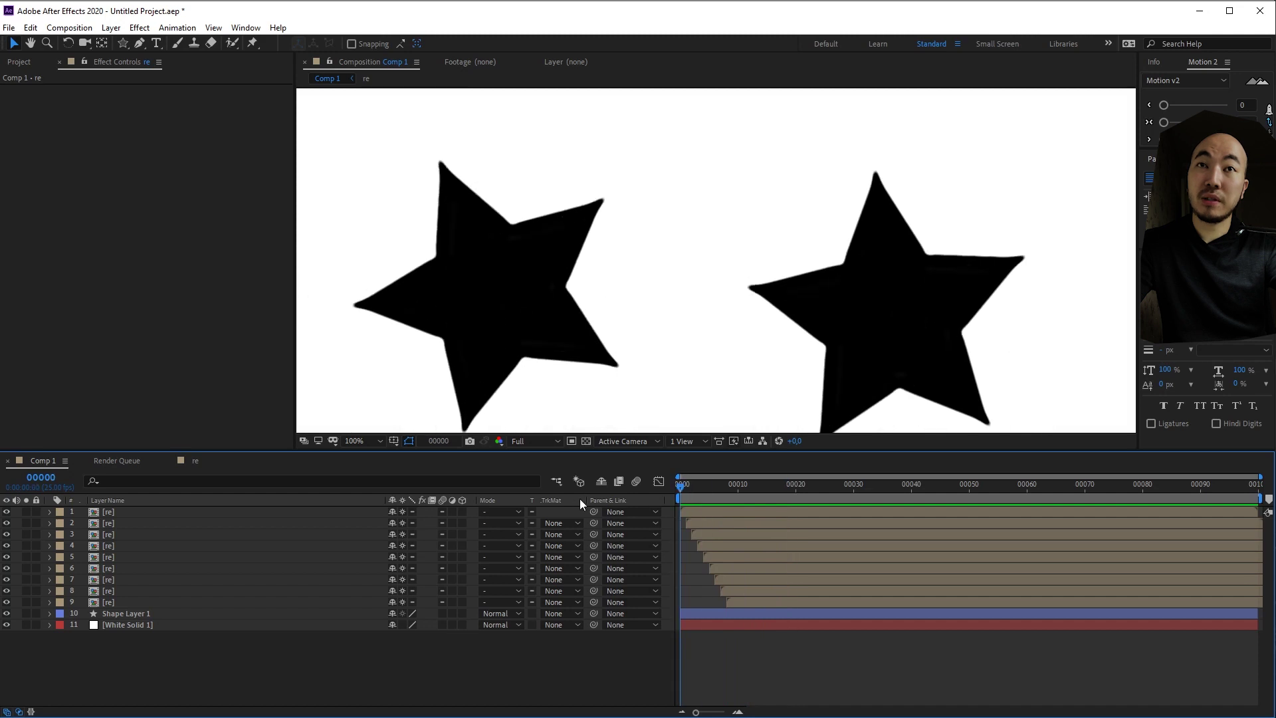
key(space)
drag(698, 488, 597, 493)
key(space)
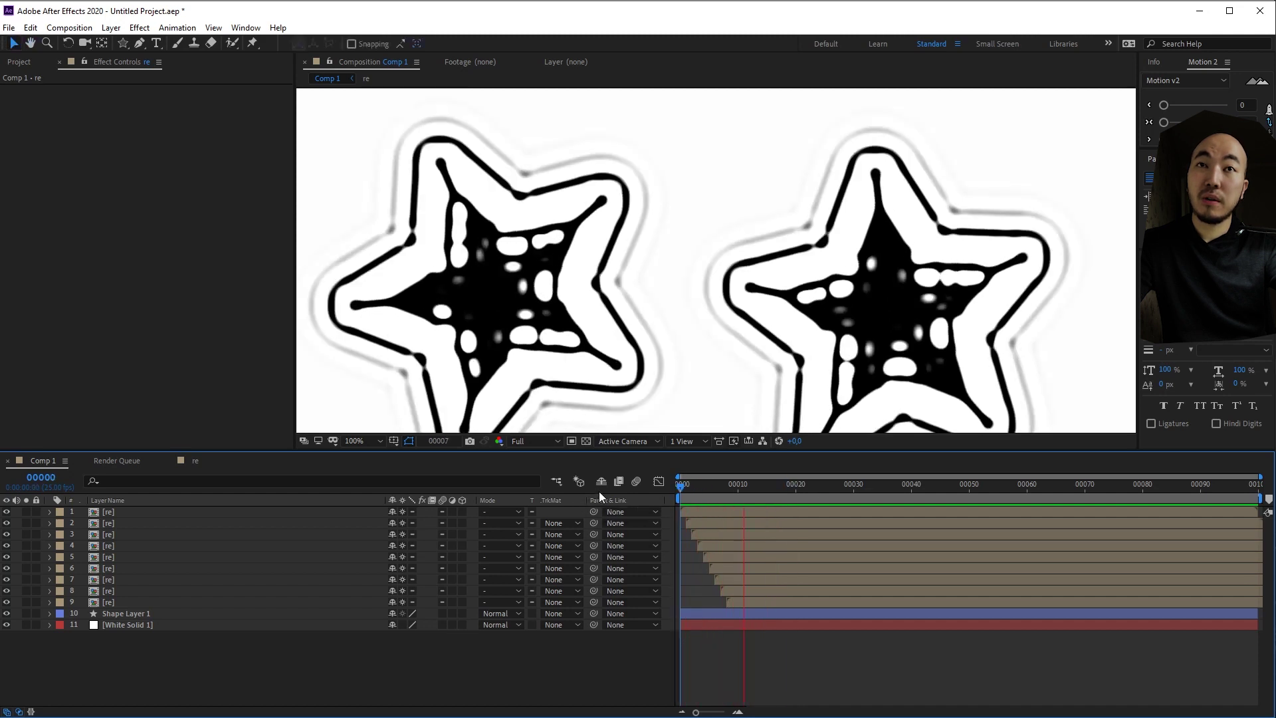
key(space)
drag(711, 486, 565, 493)
key(space)
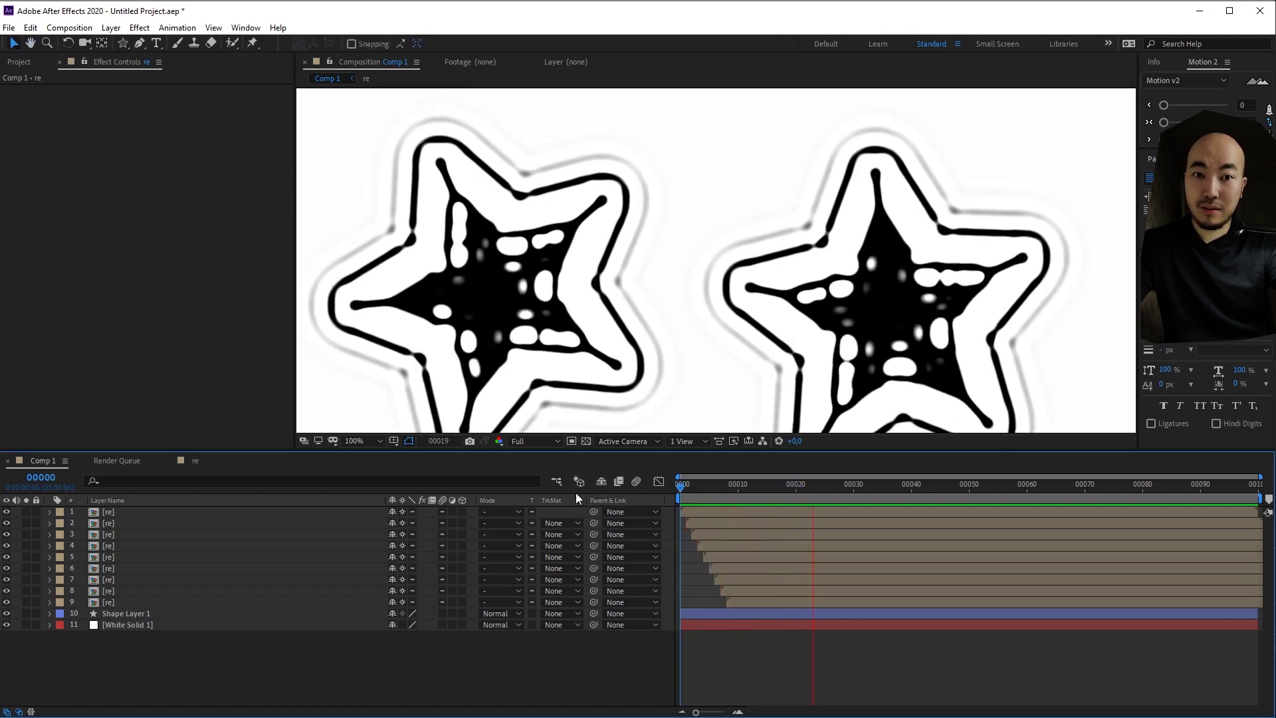
key(space)
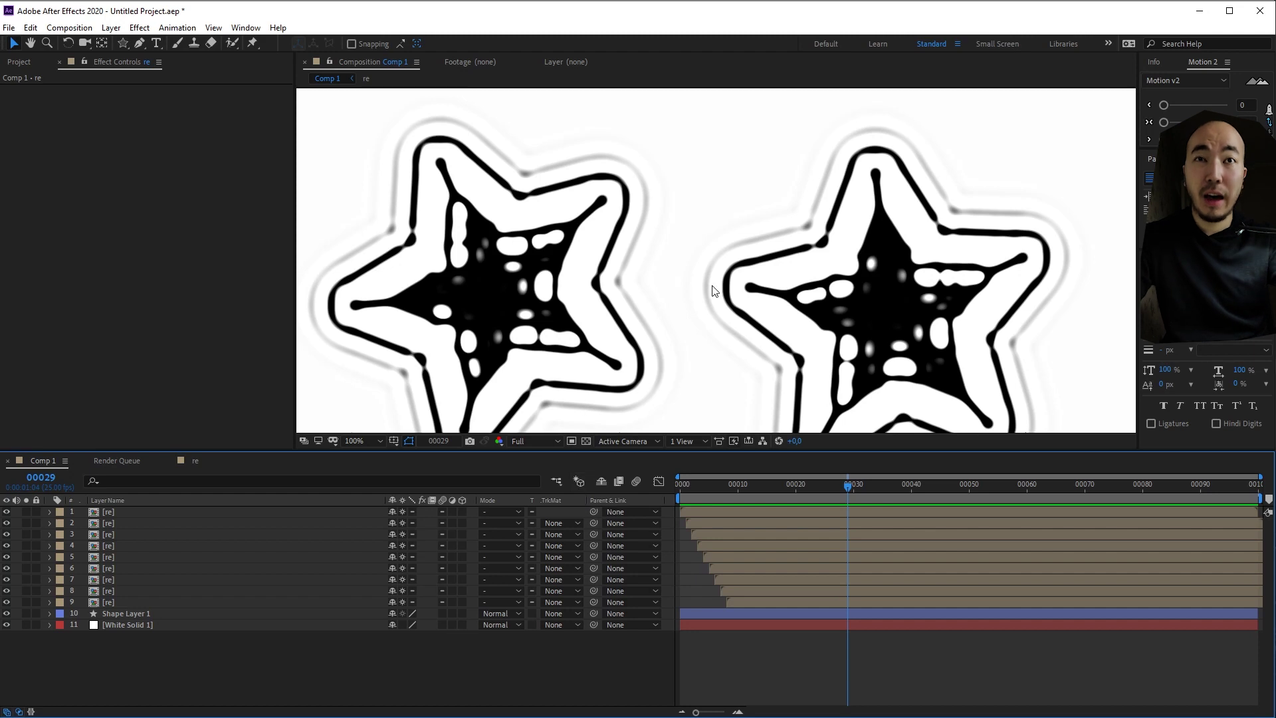
key(shift+slash)
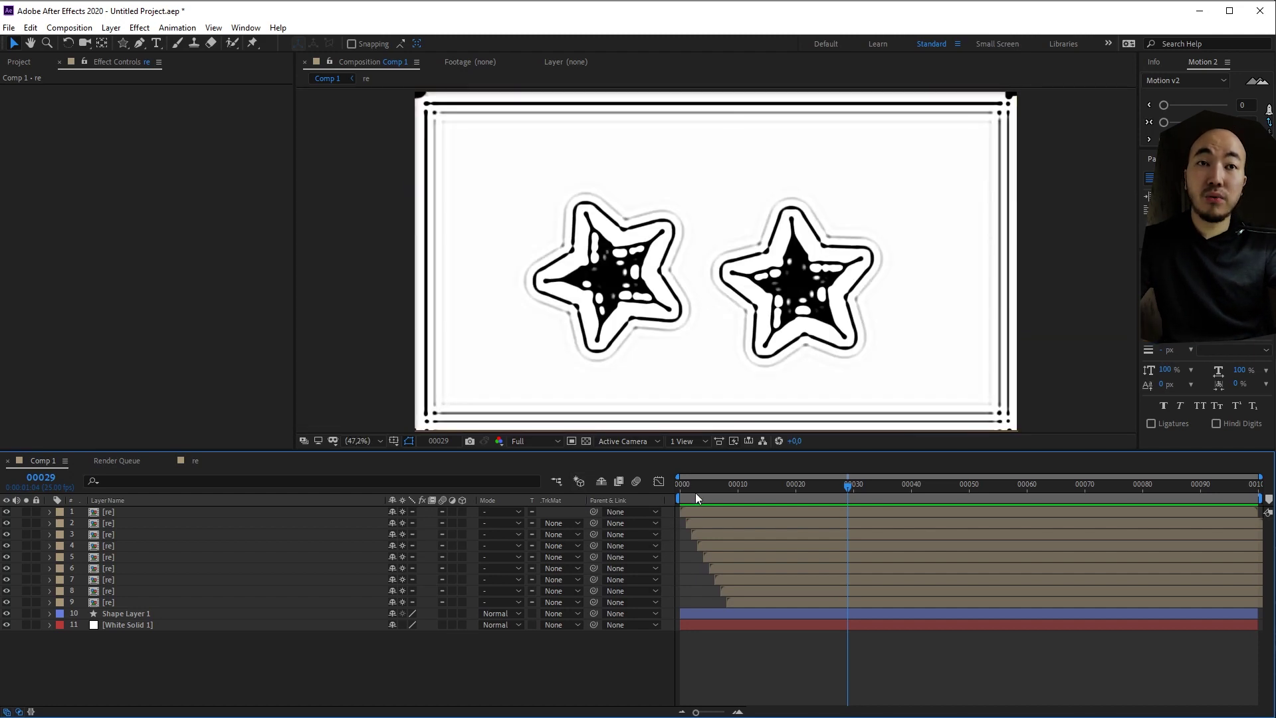
drag(695, 493, 683, 488)
key(space)
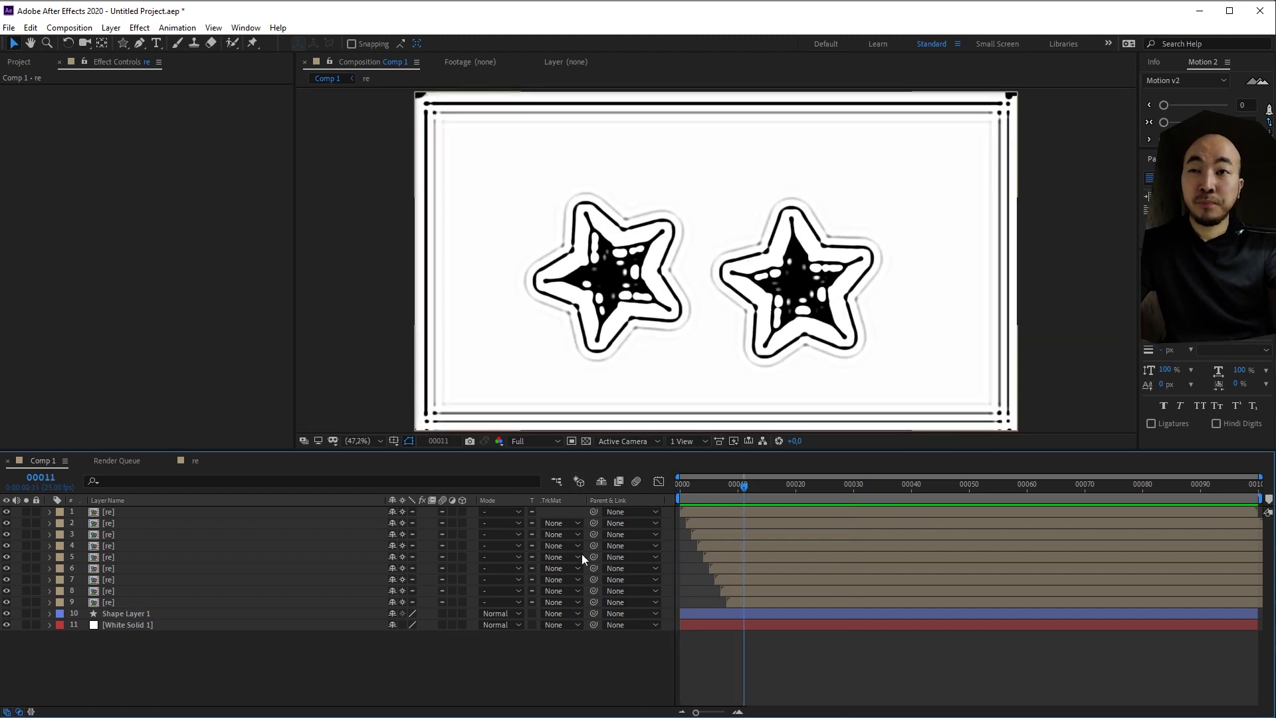
Step: Delete re layers 2 through 9, keeping only the topmost one
click(112, 519)
shift+click(130, 601)
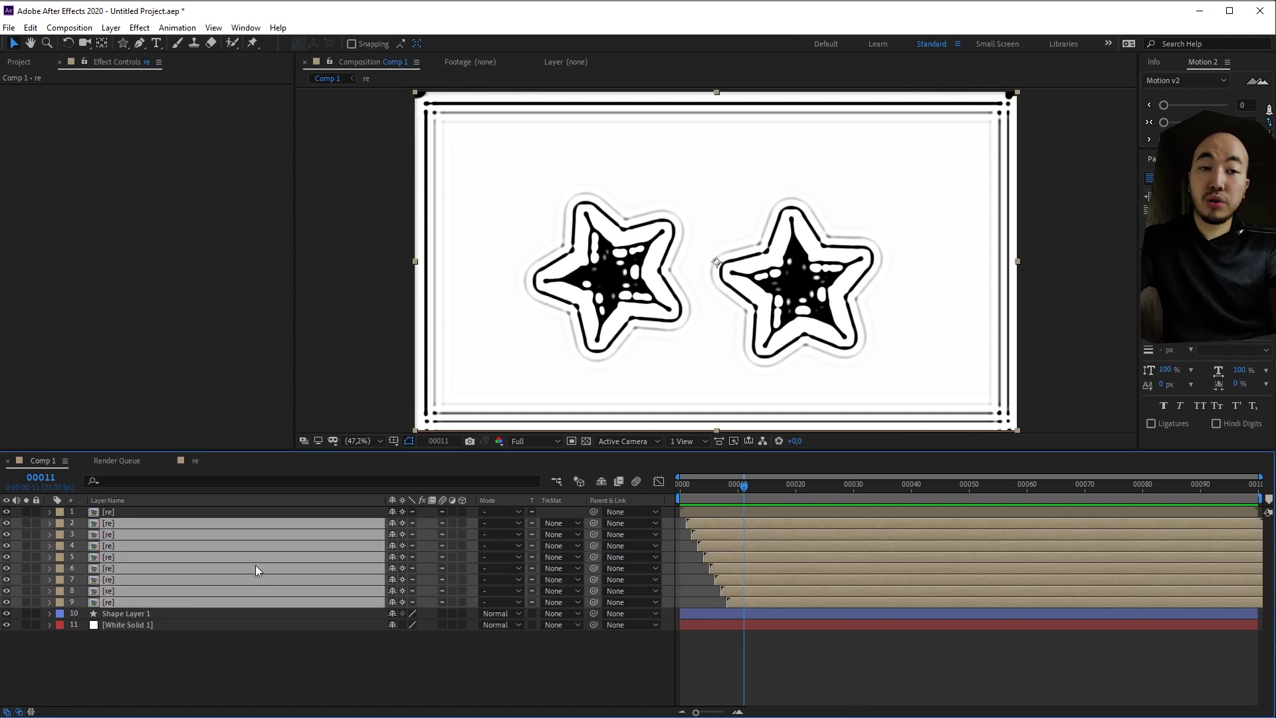
key(Delete)
Step: Duplicate the remaining re precomp layer until there are sixteen copies above the shape layer
click(142, 511)
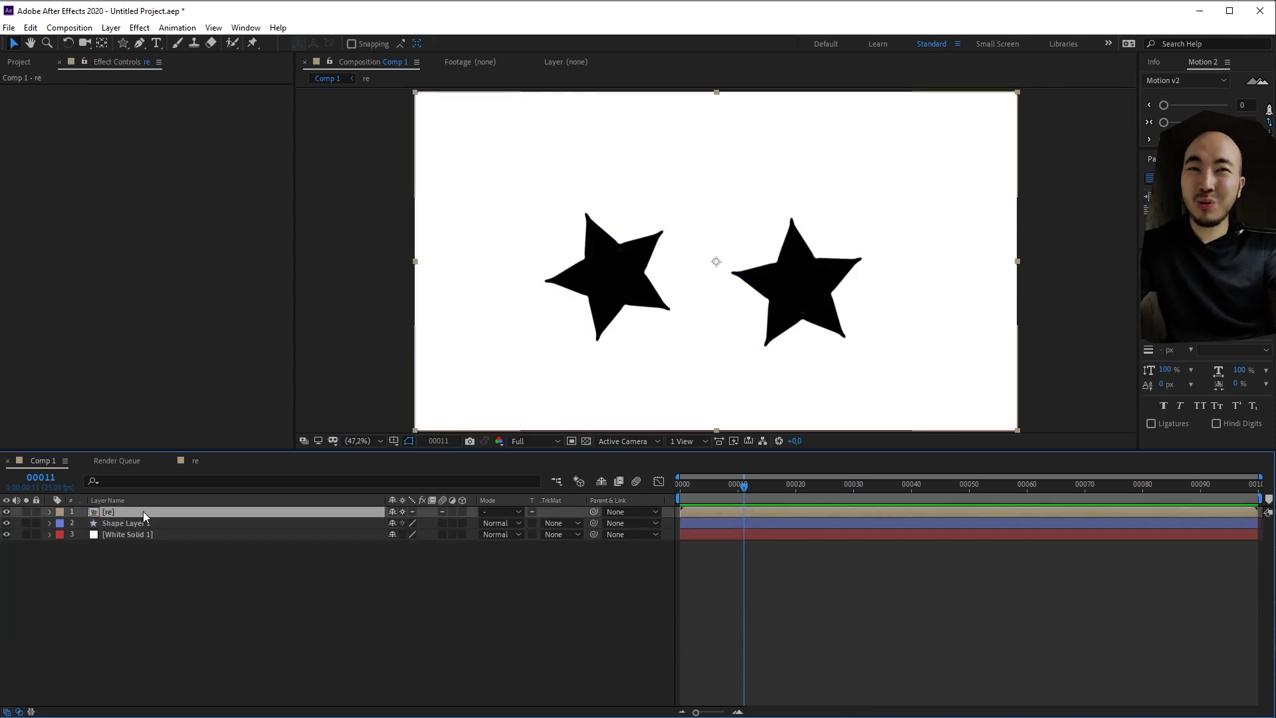
key(ctrl+d)
key(ctrl+d)
key(ctrl+d)
key(ctrl+d)
key(ctrl+d)
key(ctrl+d)
key(ctrl+d)
key(ctrl+d)
key(ctrl+d)
key(ctrl+d)
key(ctrl+d)
key(ctrl+d)
key(ctrl+d)
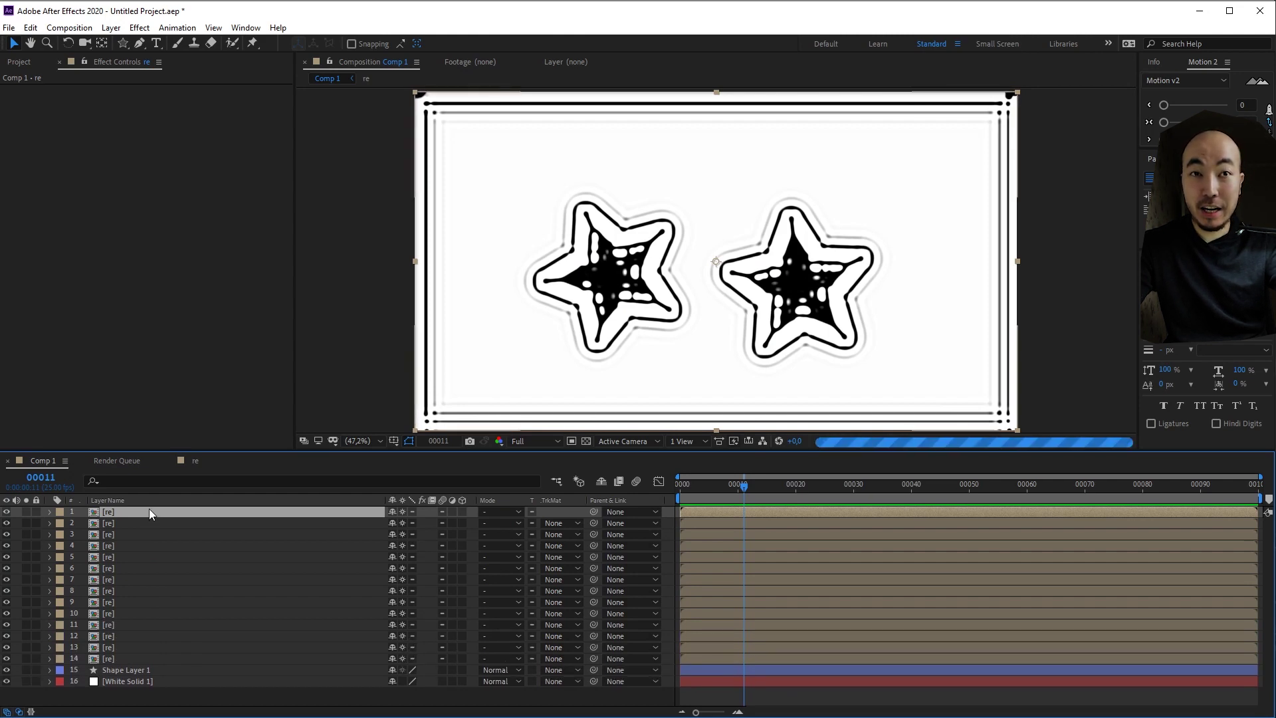
key(ctrl+d)
key(ctrl+d)
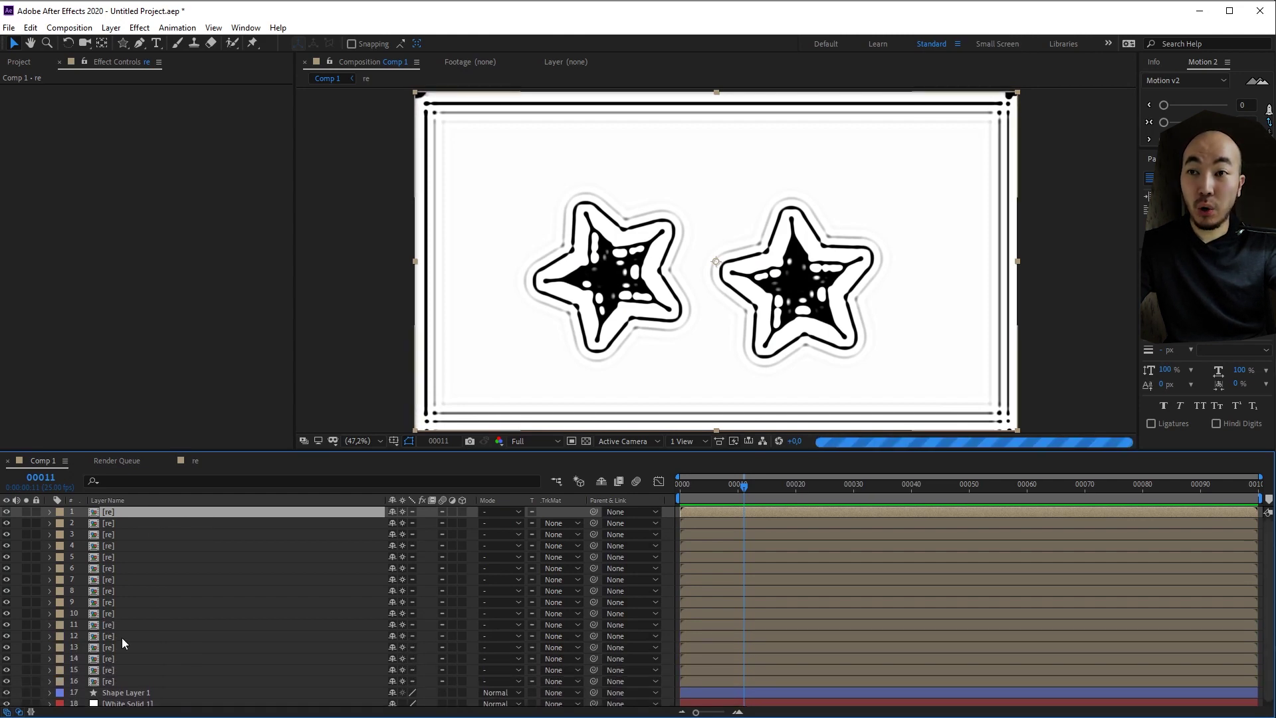
Step: Sequence all sixteen re layers so that each starts one frame after the layer below it
click(123, 682)
shift+click(133, 510)
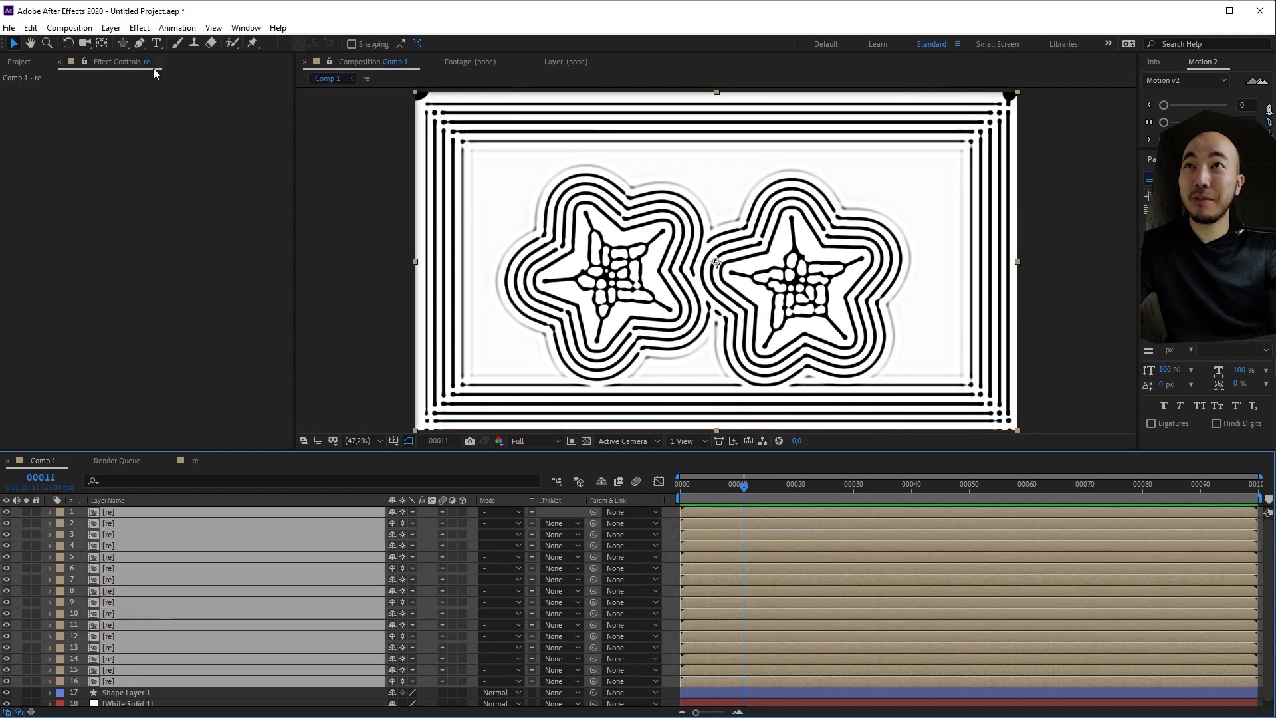
click(177, 27)
mouse_move(243, 165)
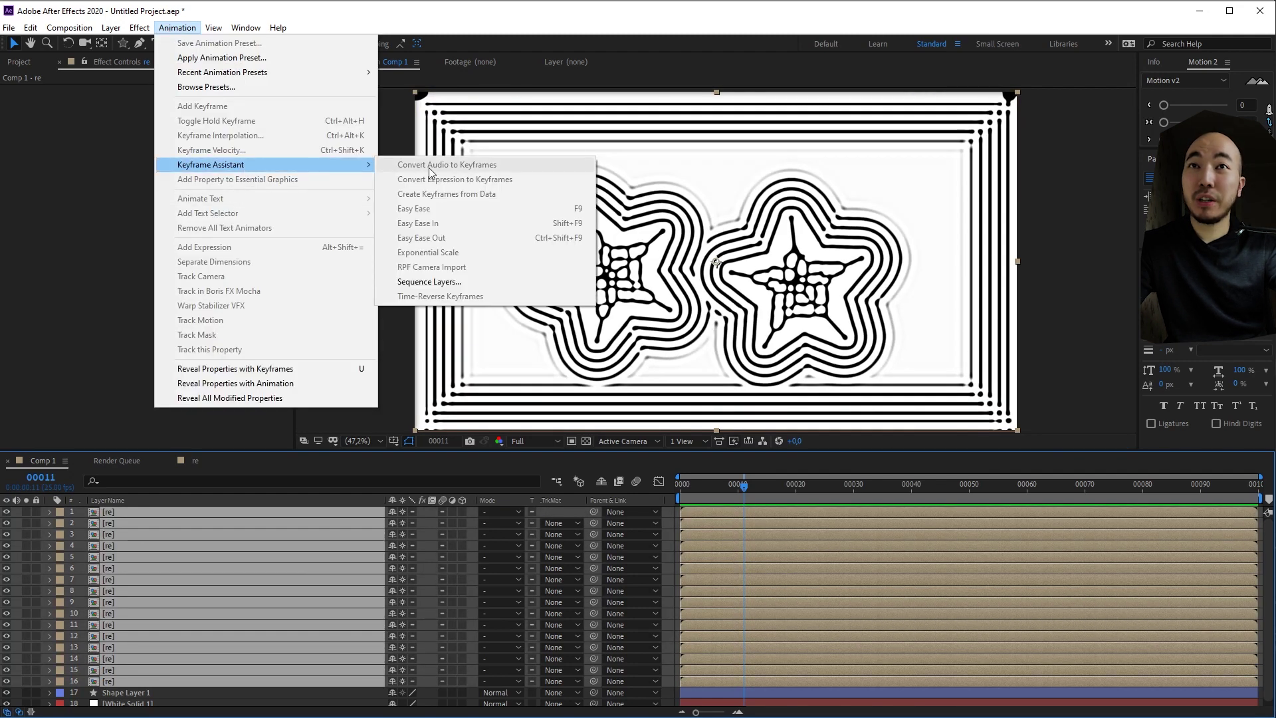
click(438, 278)
click(650, 299)
Step: Preview the growth animation of the sixteen sequenced re layers in Comp 1 from frame 0
drag(744, 485, 599, 509)
key(space)
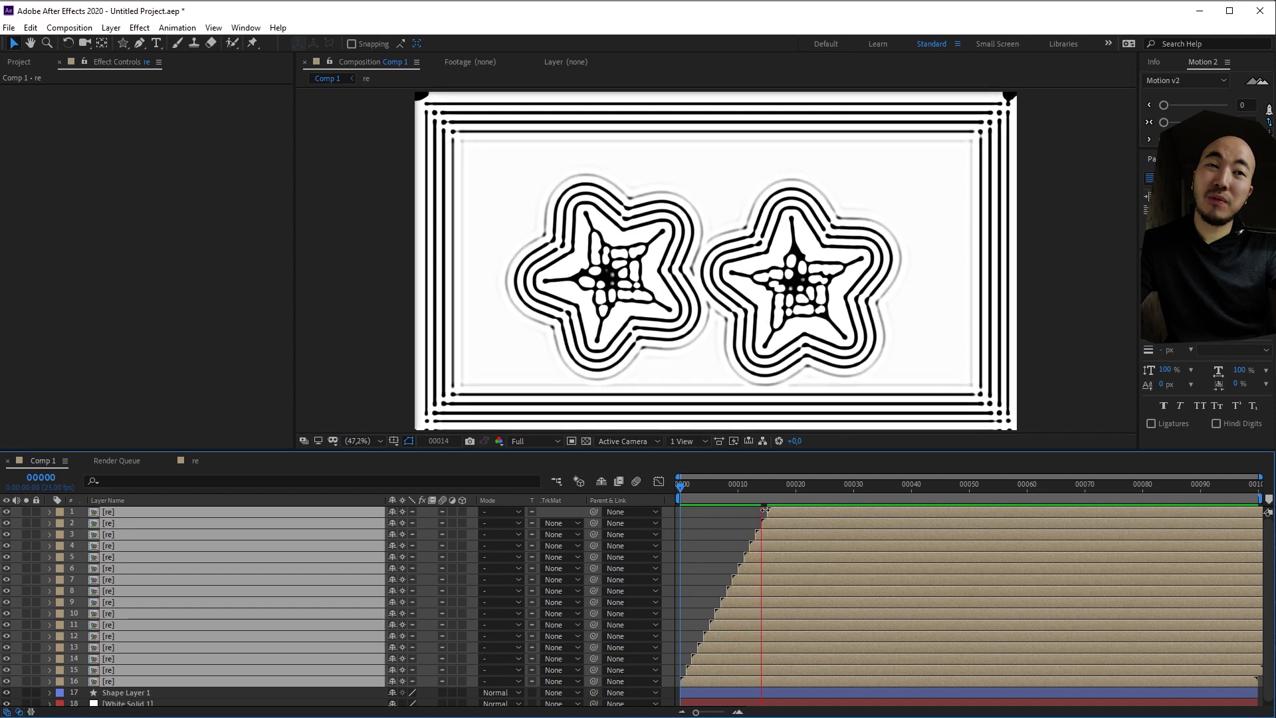
key(space)
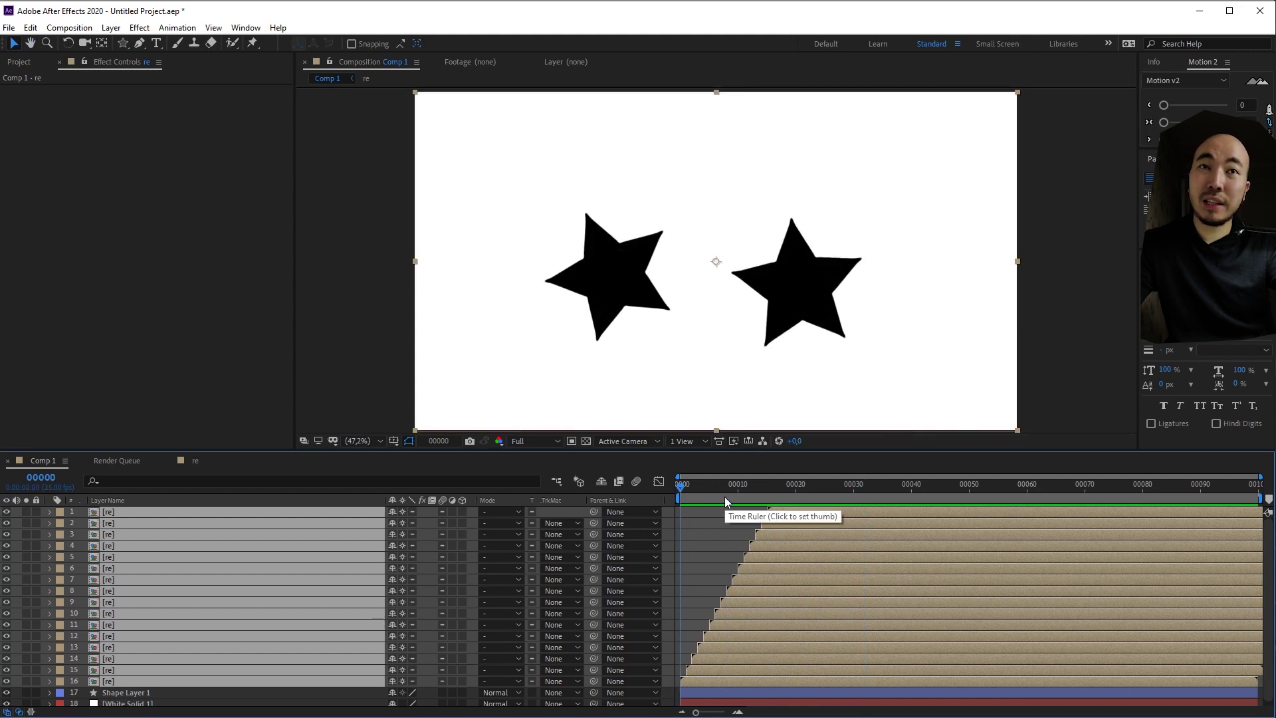
key(space)
key(space)
key(space)
key(space)
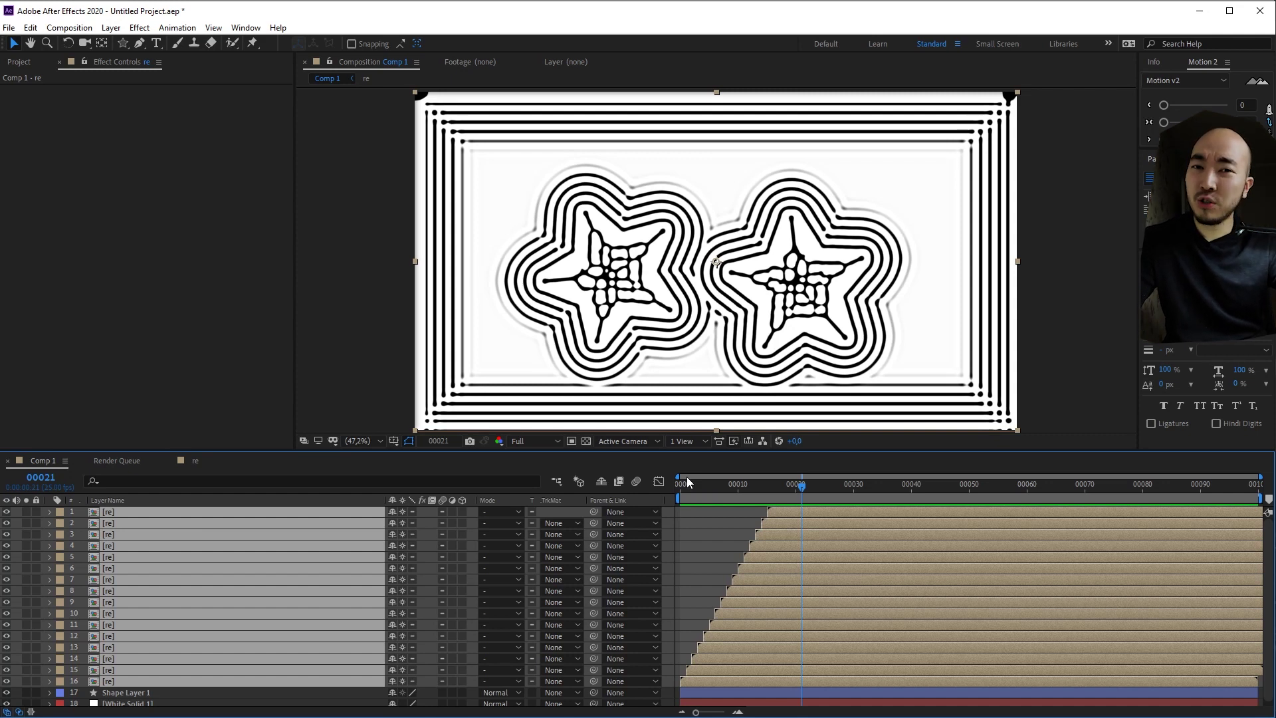
Step: Copy Shape Layer 1 and White Solid 1 from Comp 1 into the re precomp beneath the adjustment layer
click(170, 460)
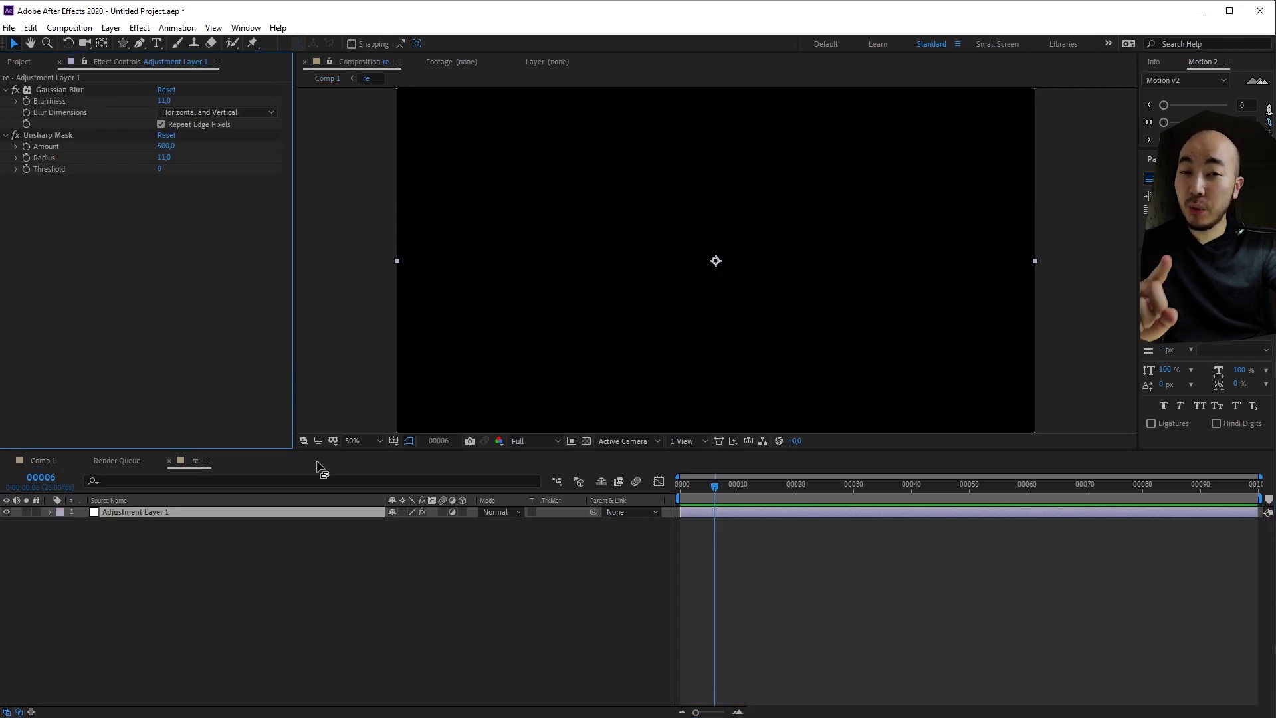
click(37, 464)
click(135, 688)
shift+click(133, 700)
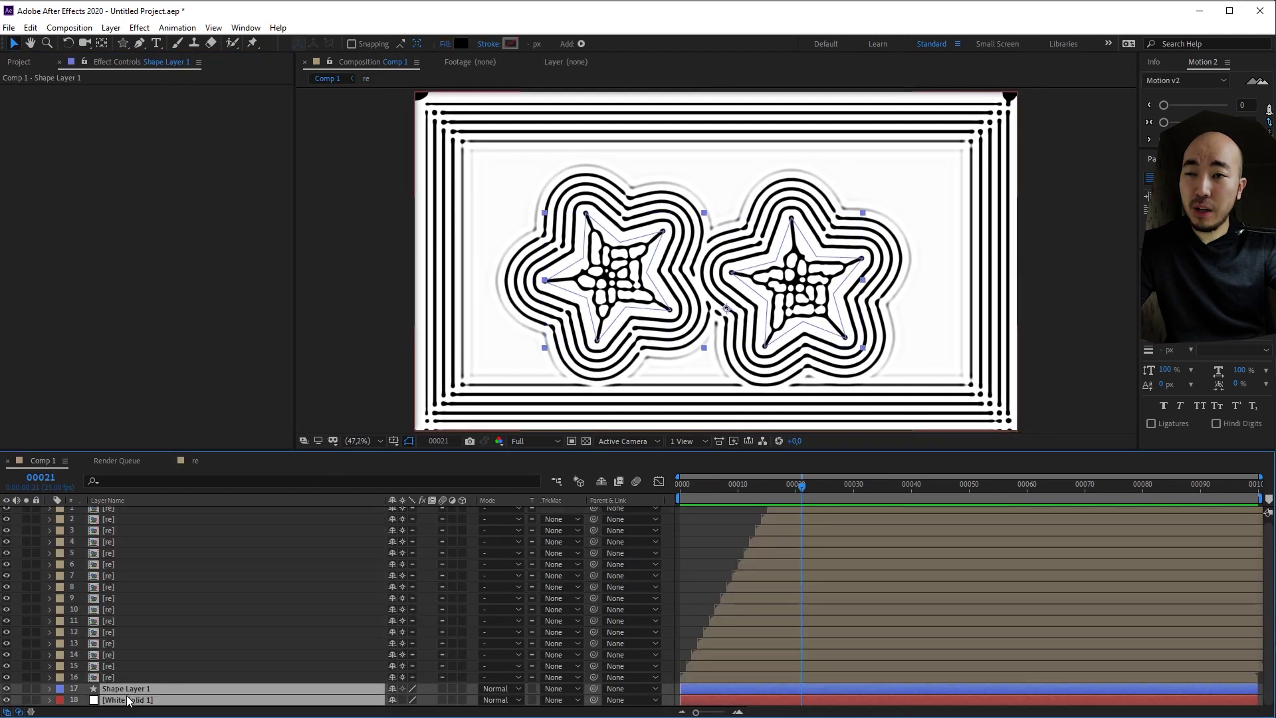
click(186, 462)
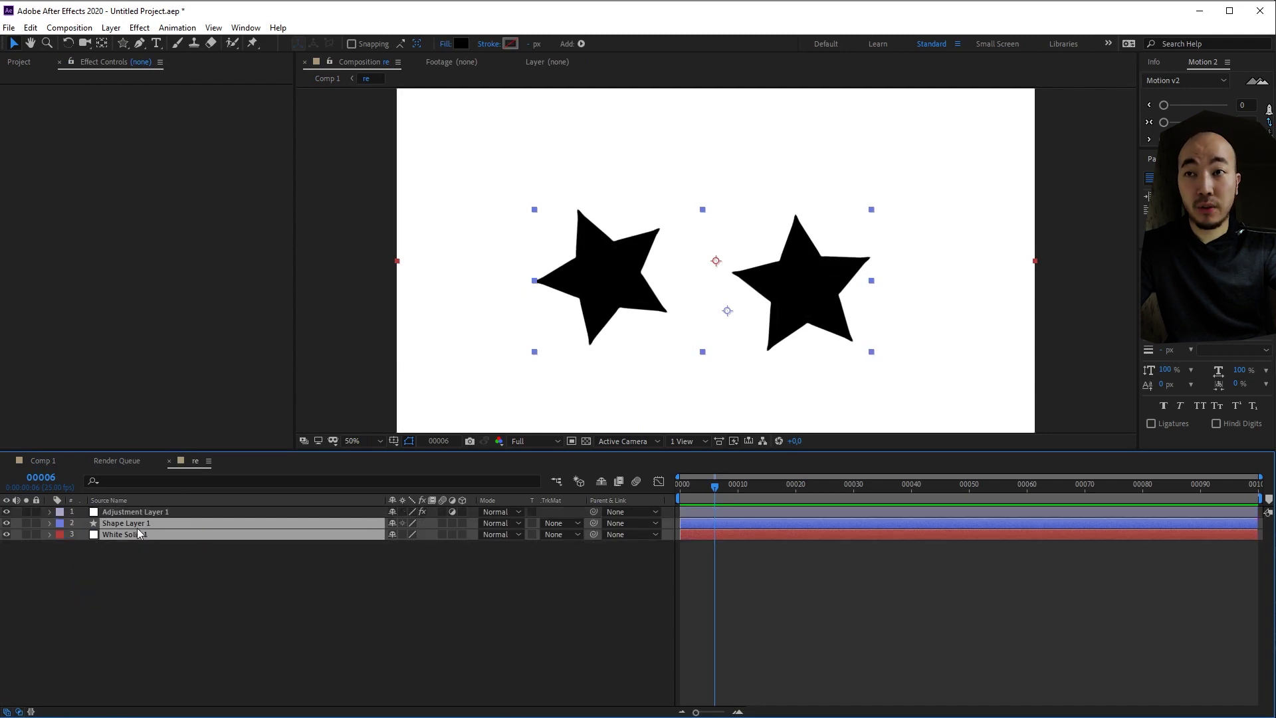
Step: Turn the shape layer and white solid inside the re precomp into guide layers
right_click(138, 527)
click(226, 278)
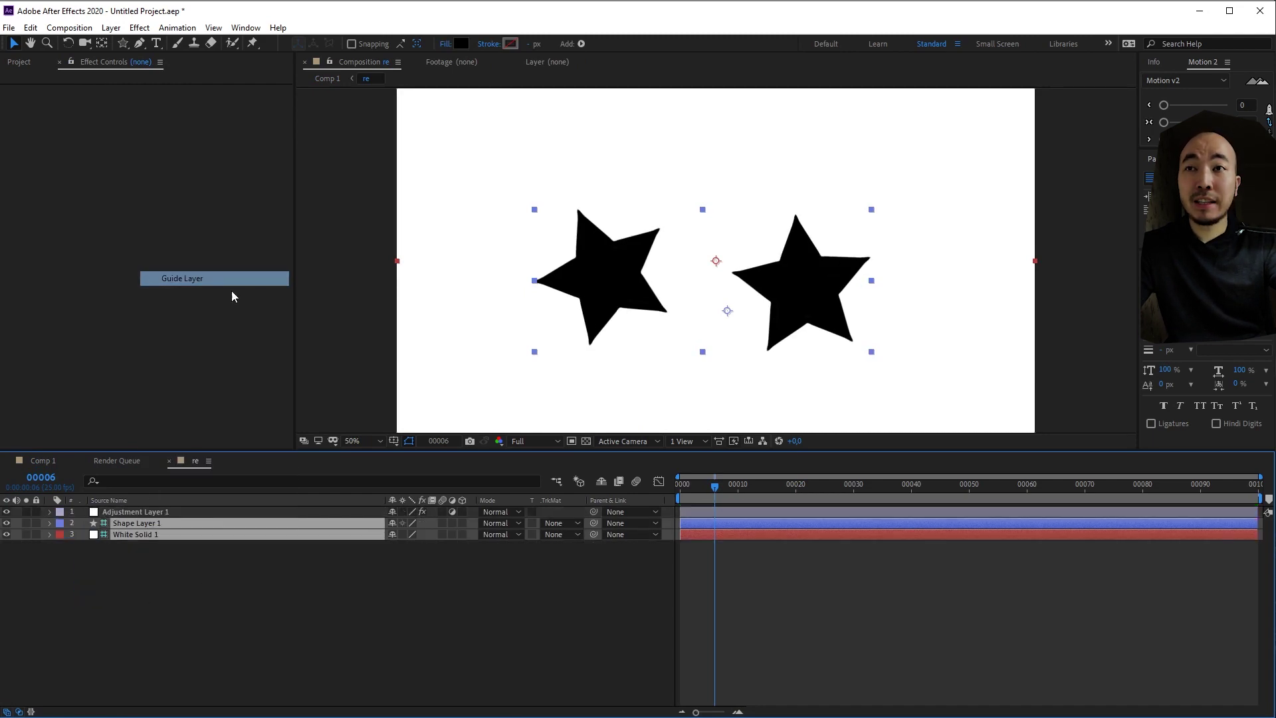
click(198, 602)
Step: Examine a star's edges up close in the re precomp, comparing them with Unsharp Mask off and on
click(159, 510)
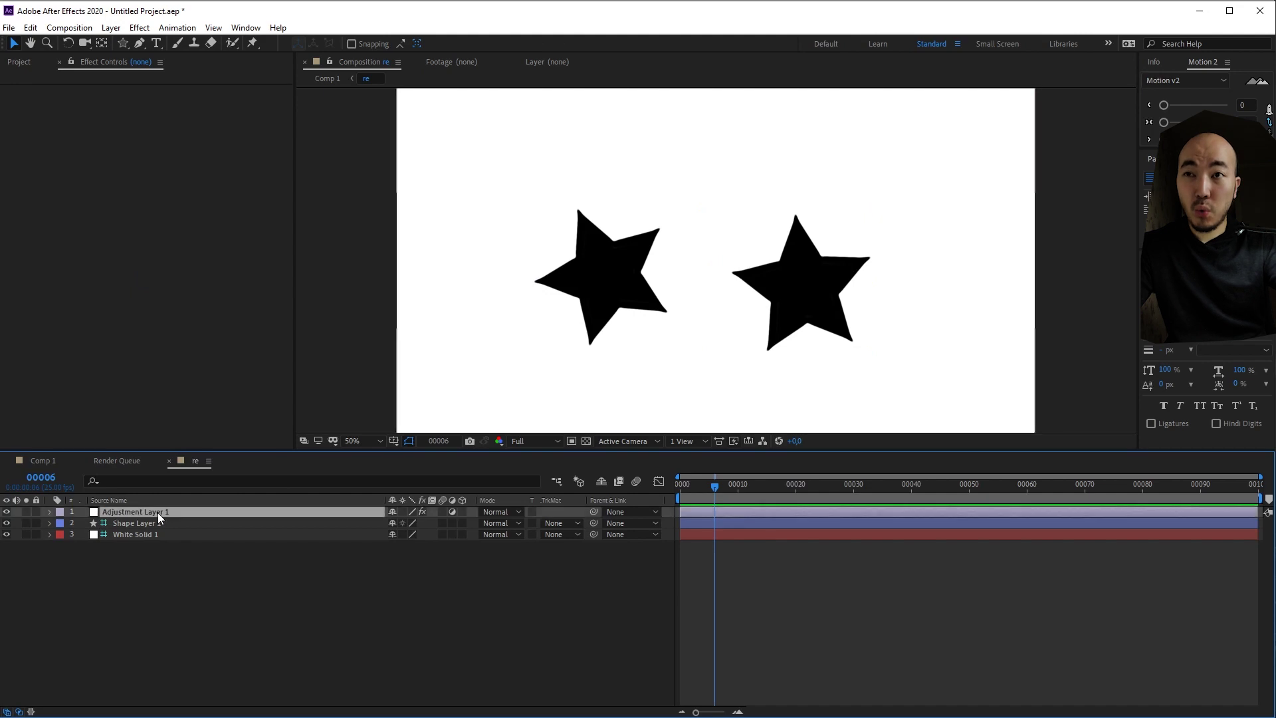
click(191, 612)
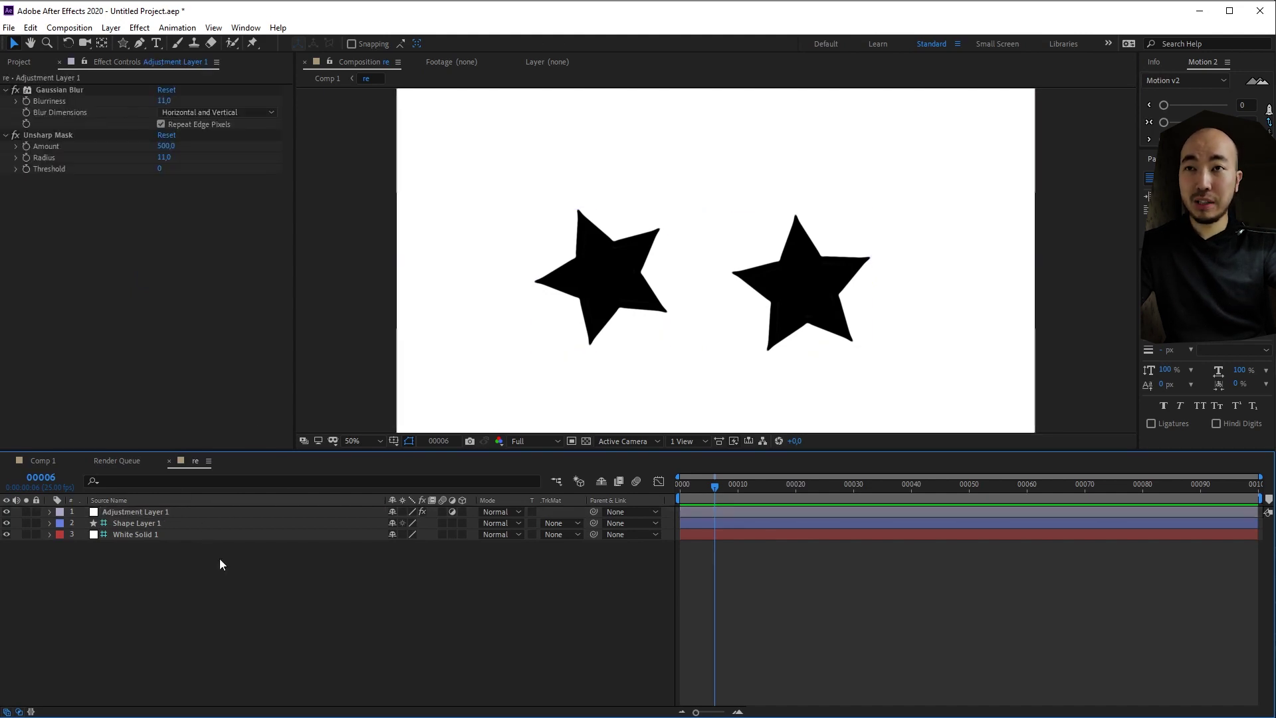
click(221, 528)
click(329, 549)
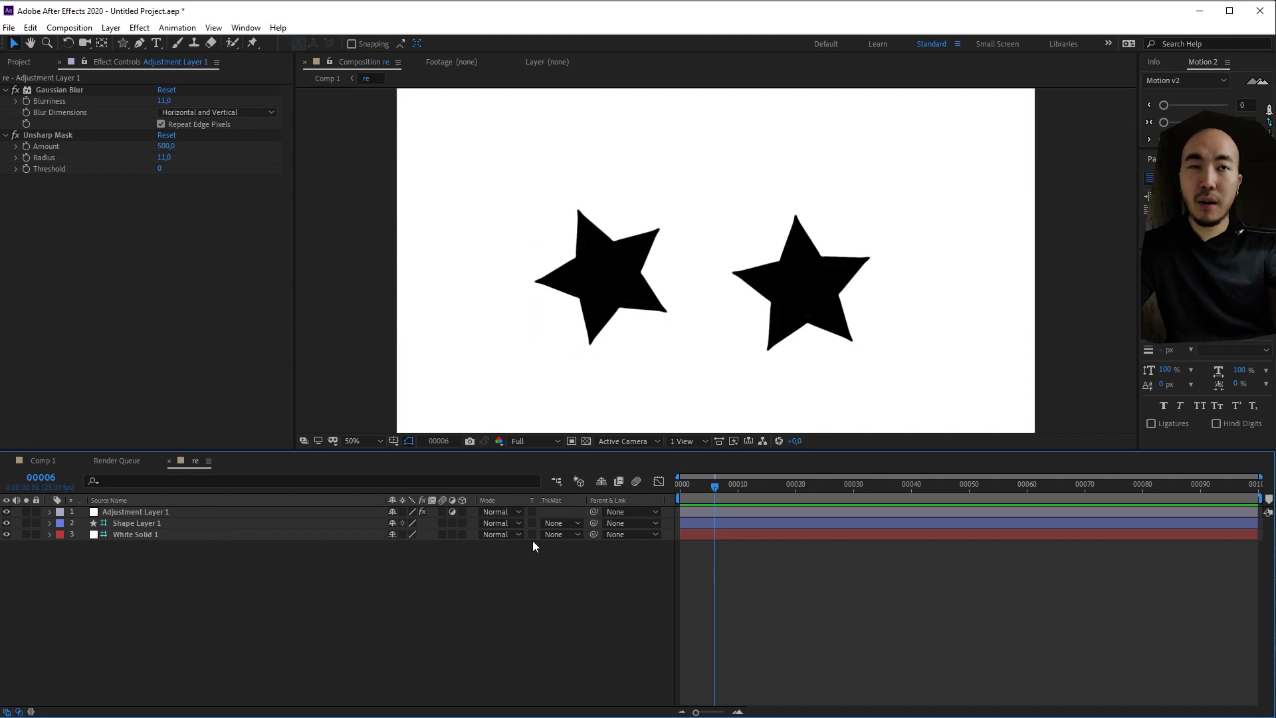
scroll(674, 319, up, 4)
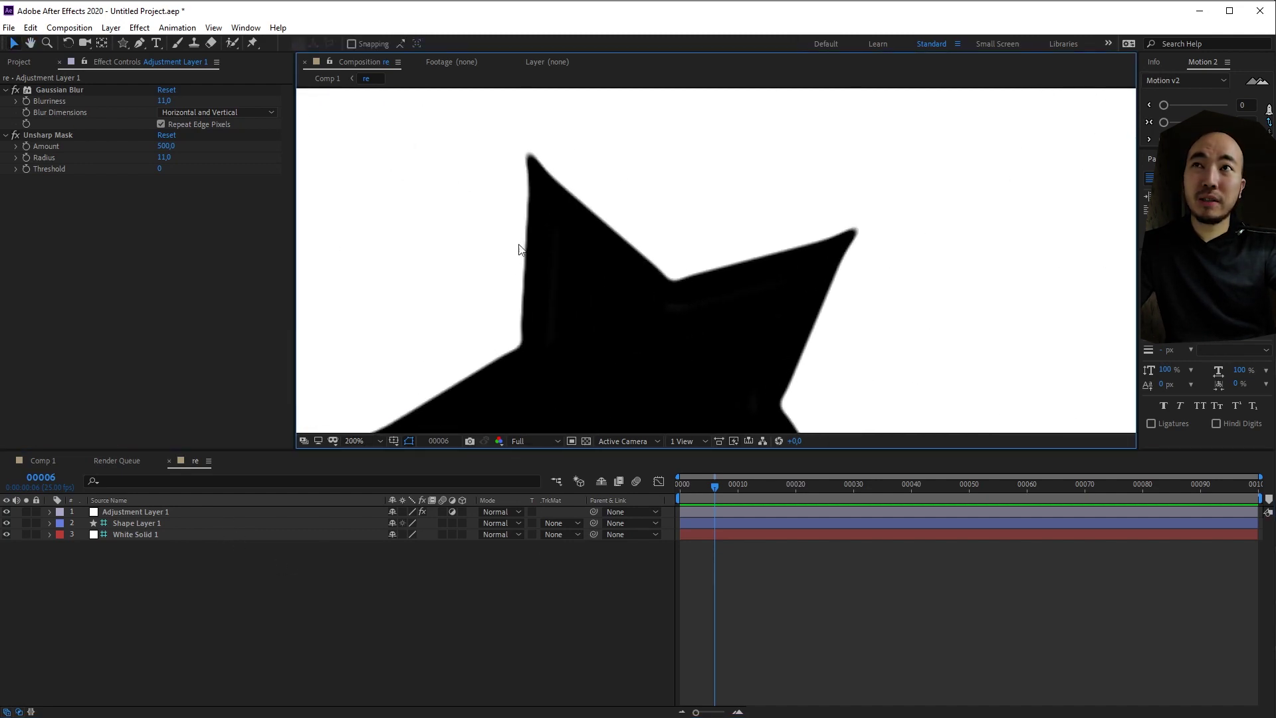
click(149, 512)
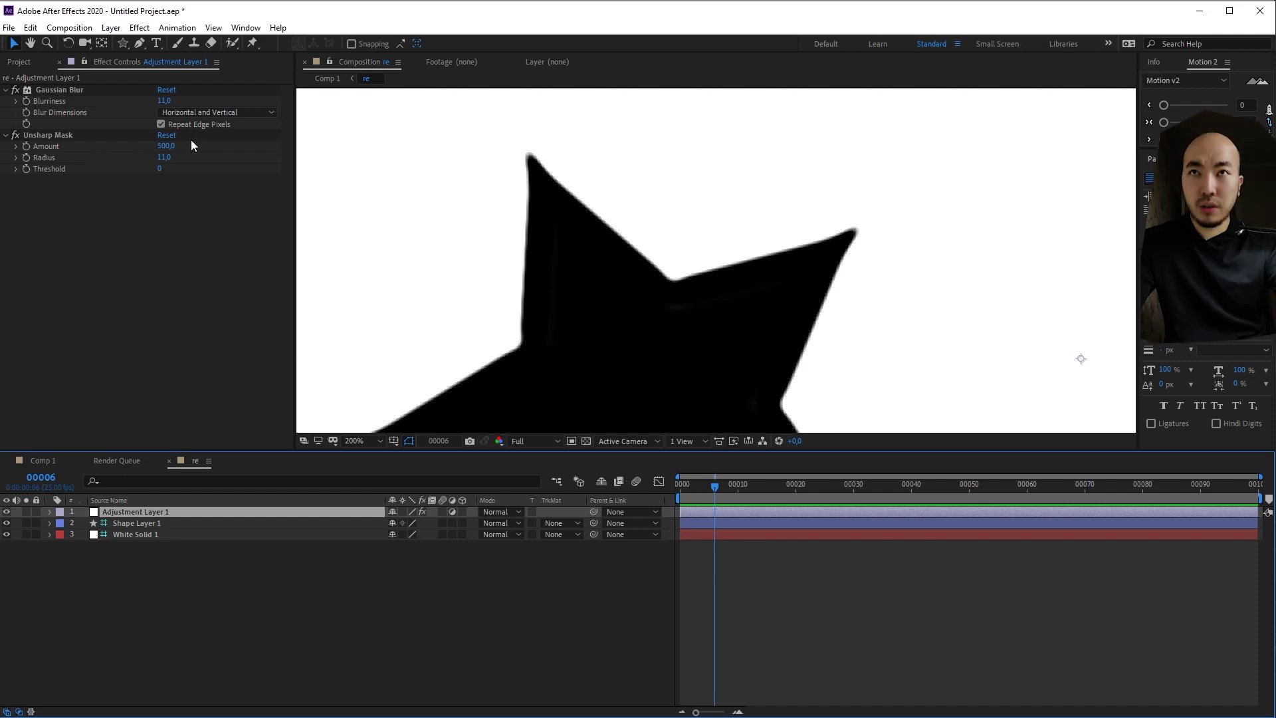
click(129, 270)
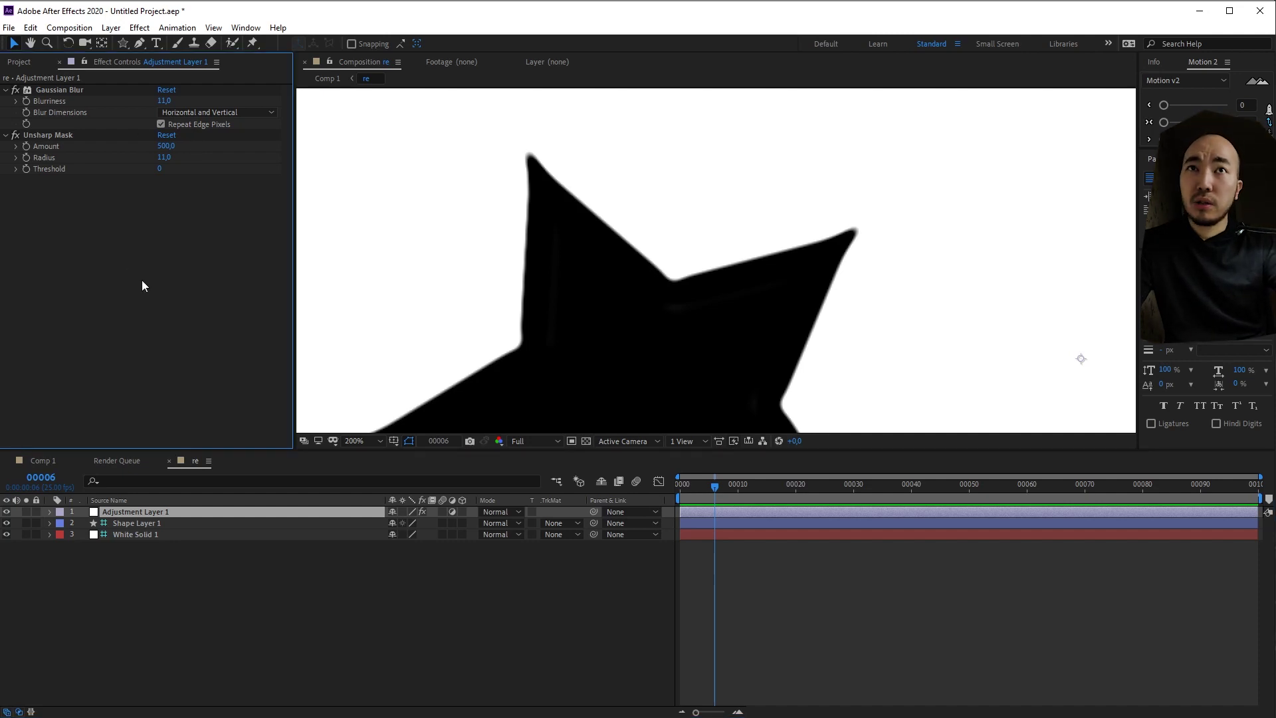
click(14, 135)
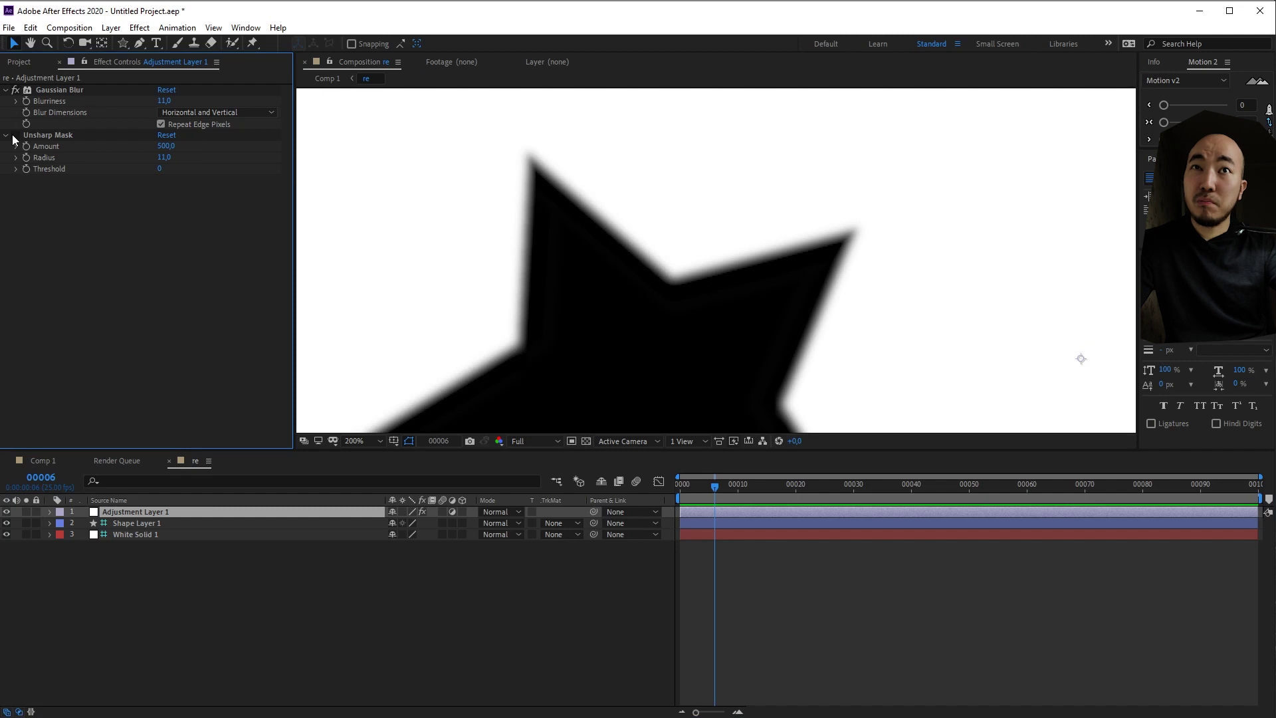
click(14, 135)
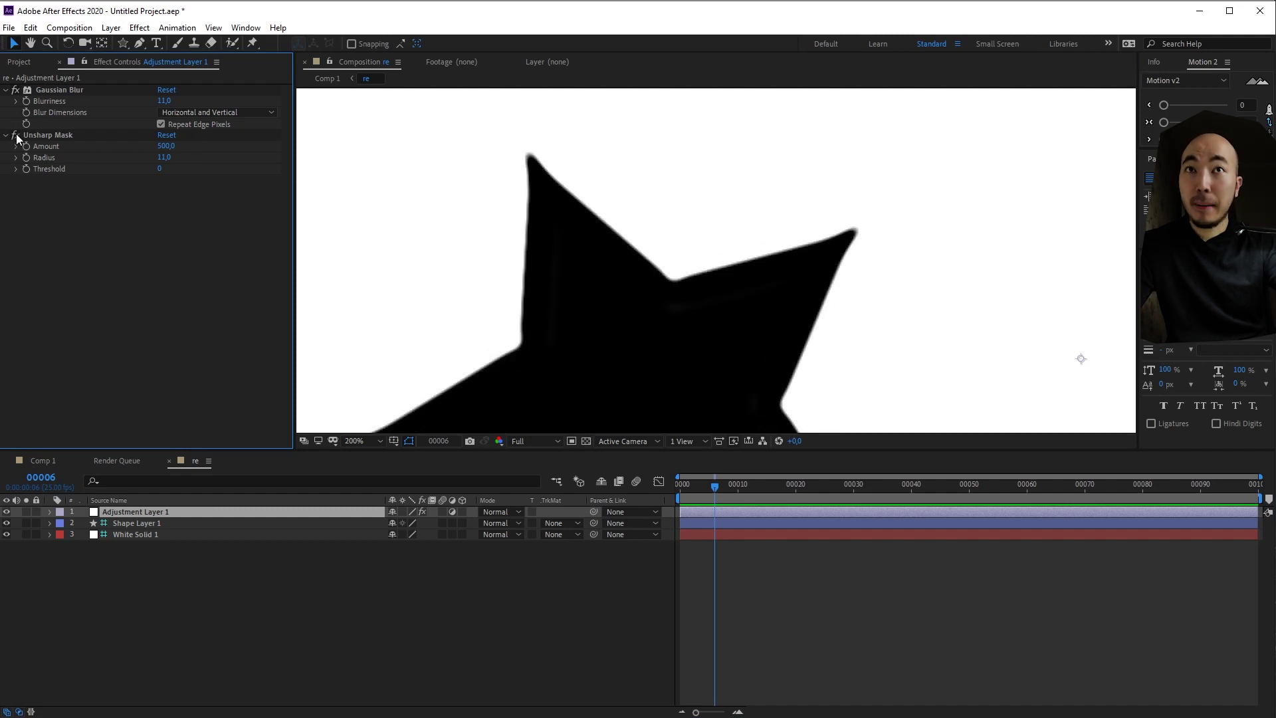
click(45, 136)
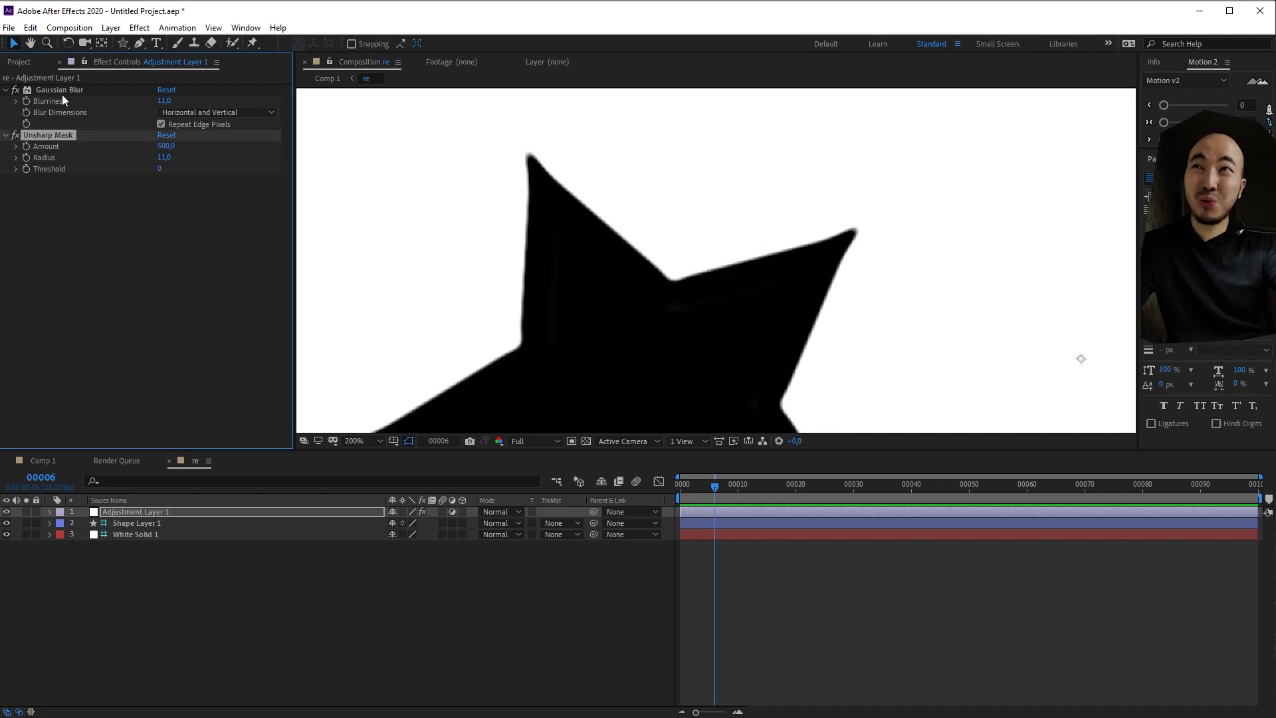
click(64, 91)
click(62, 133)
click(60, 92)
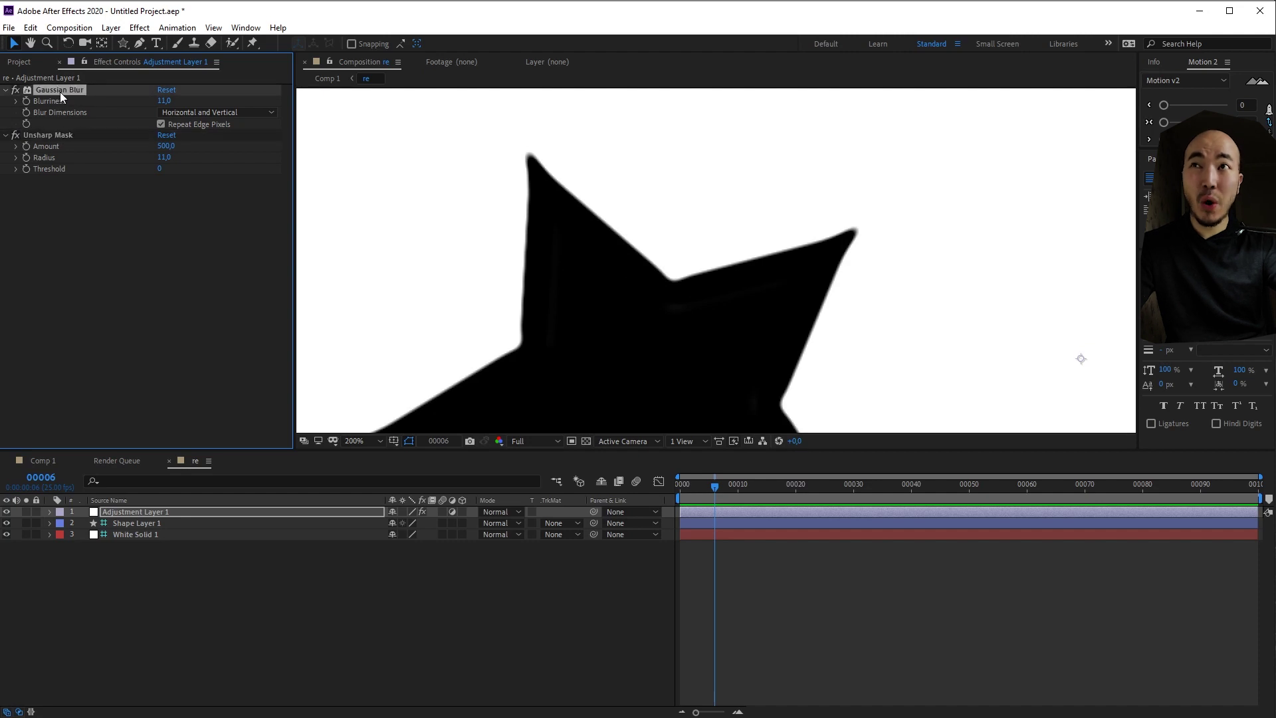
click(83, 285)
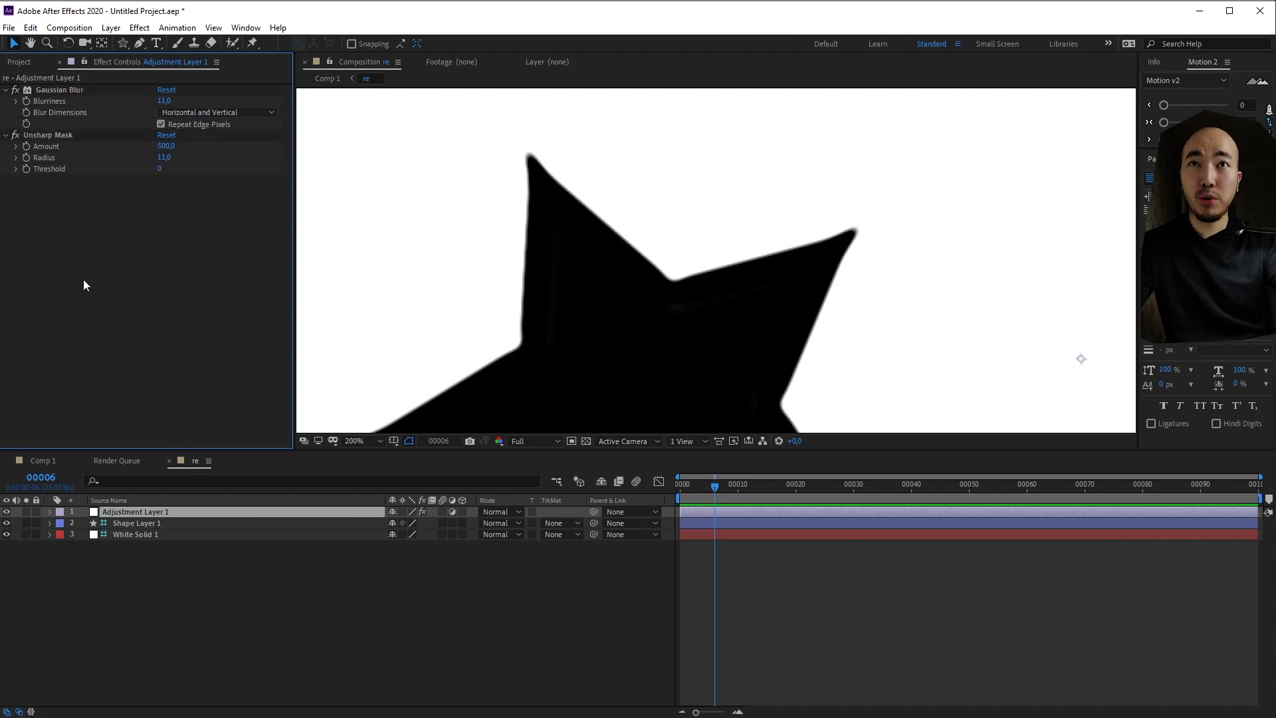
Step: Add a Levels effect to Adjustment Layer 1 and place it between Gaussian Blur and Unsharp Mask
right_click(106, 283)
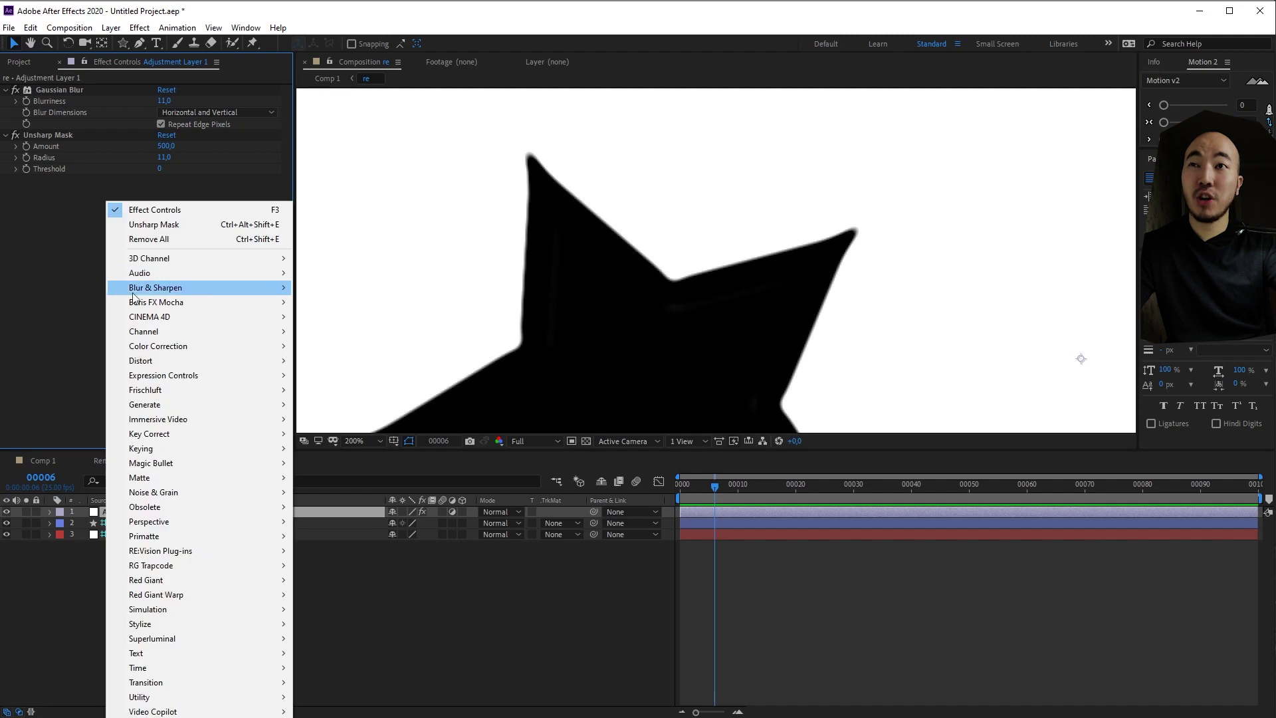
mouse_move(155, 346)
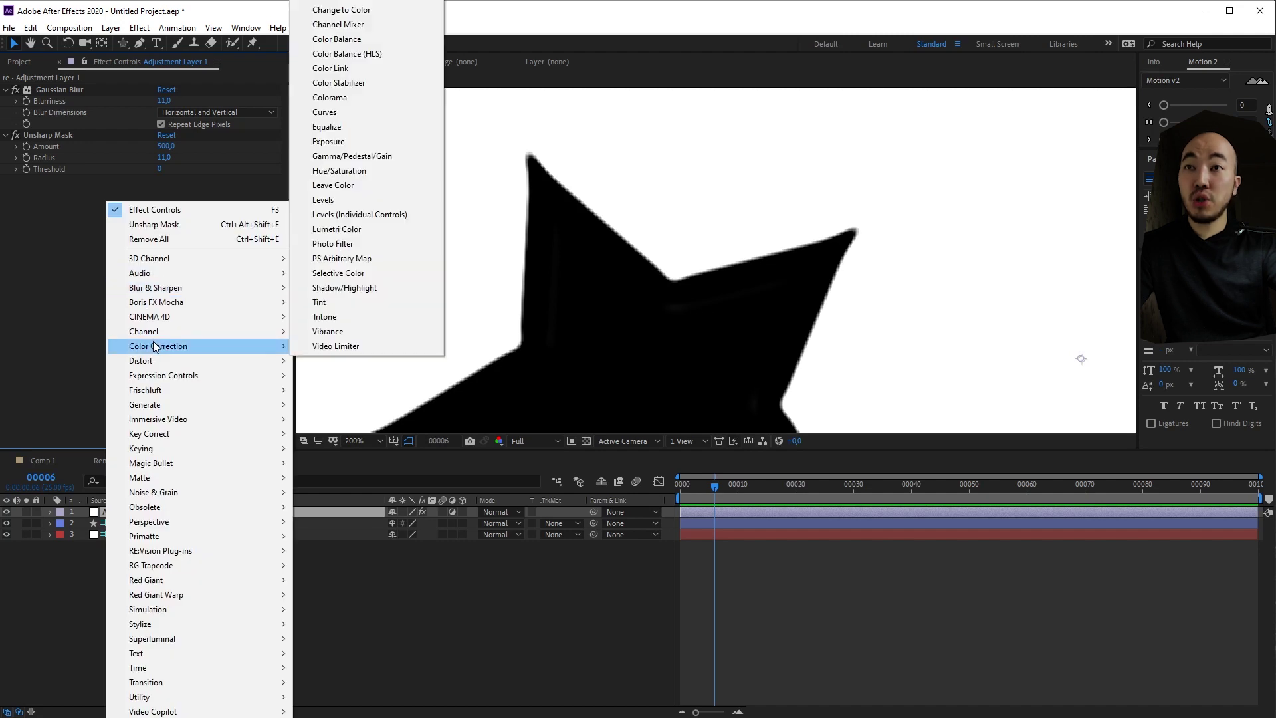
click(332, 201)
drag(51, 180, 64, 128)
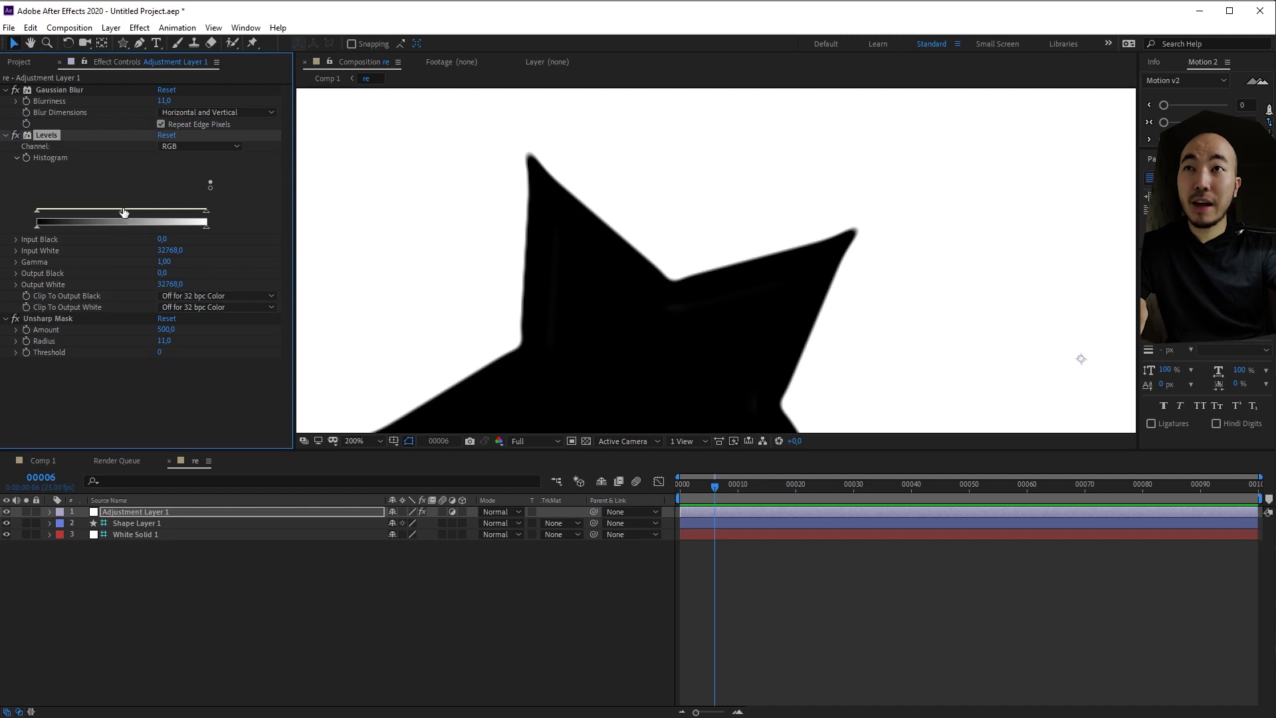
Step: Lower the Levels gamma to about 0.31 and preview the growth animation in Comp 1
drag(118, 213, 173, 213)
click(180, 557)
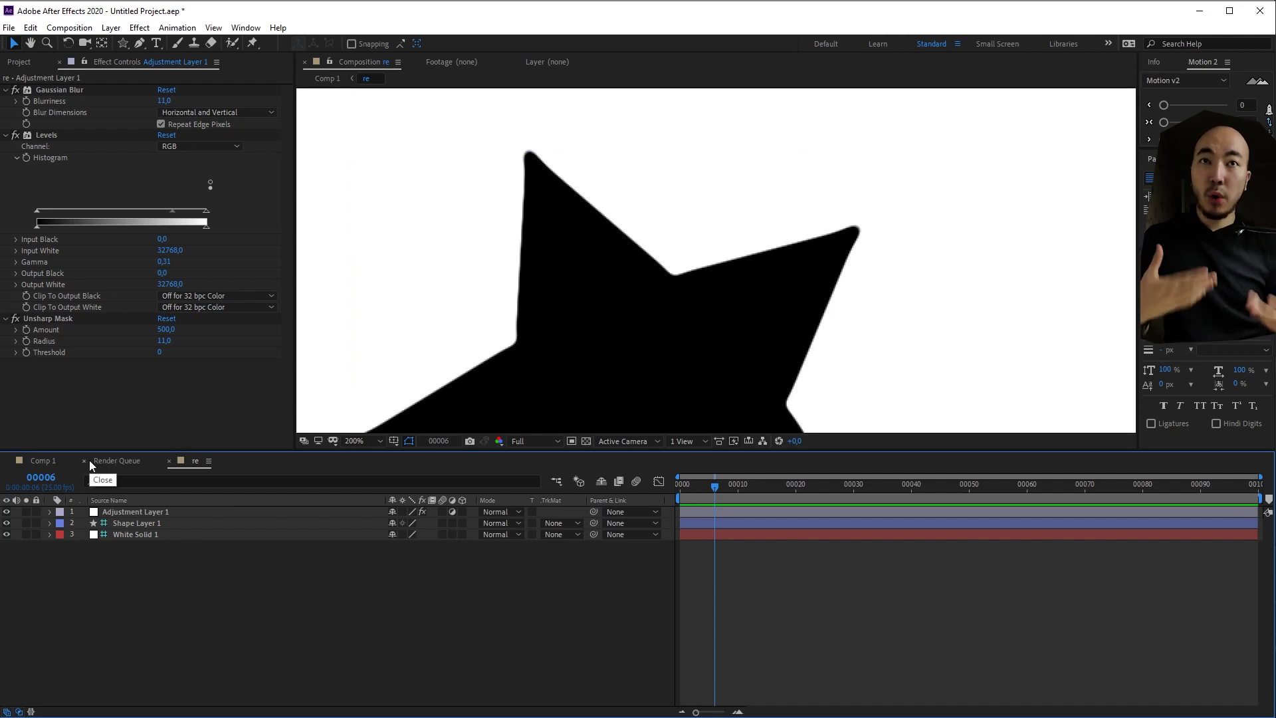
click(42, 461)
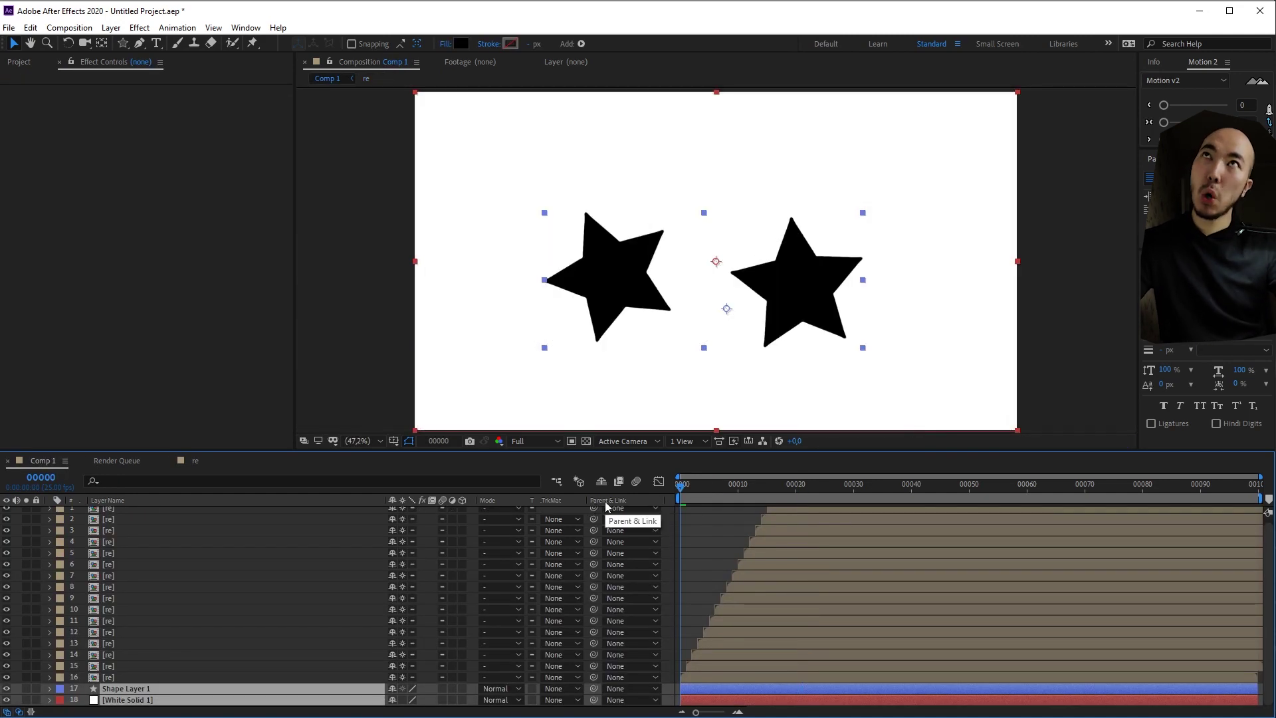
key(space)
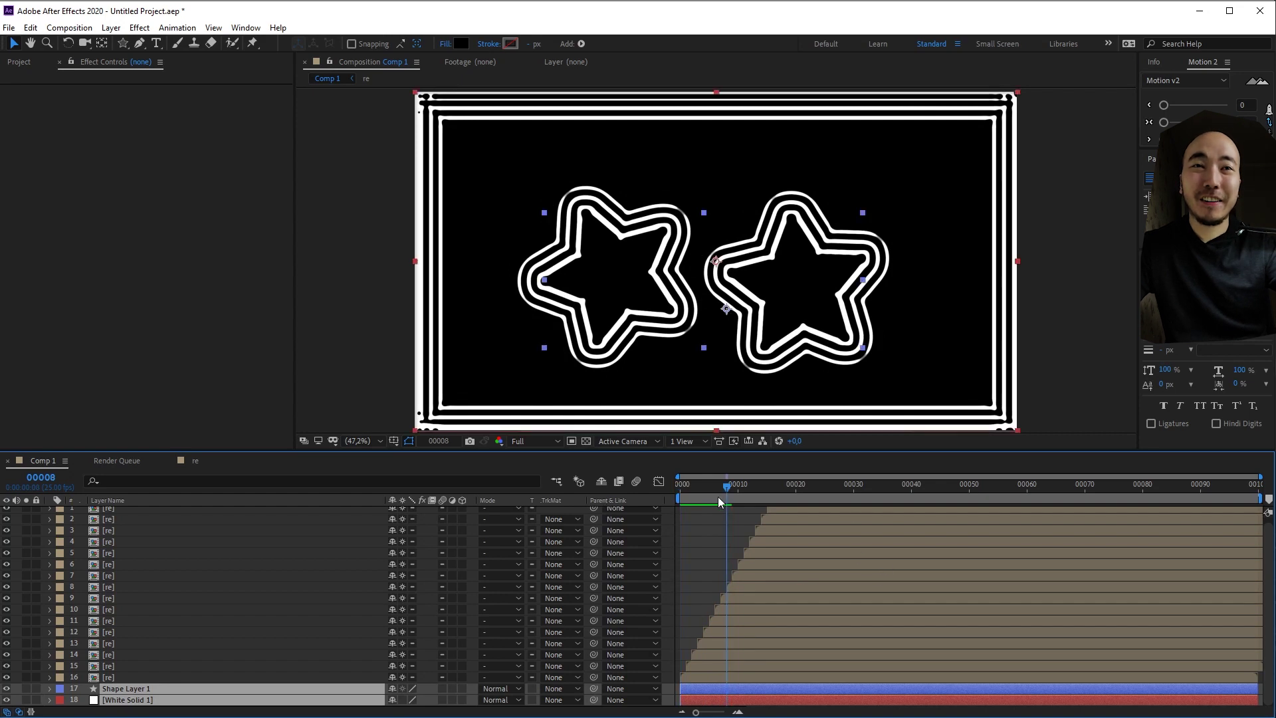
key(space)
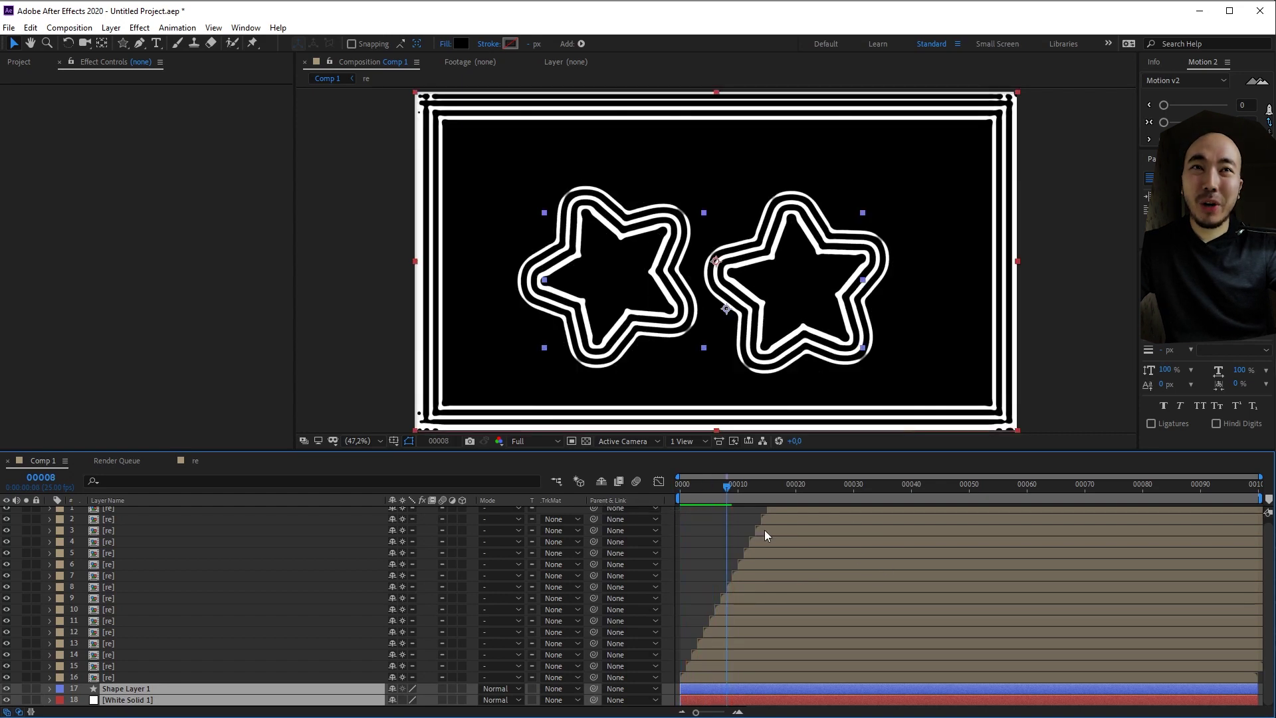
Step: Reset Levels in the re precomp, raise its input black to about 20174.8, and preview the result in Comp 1
click(195, 462)
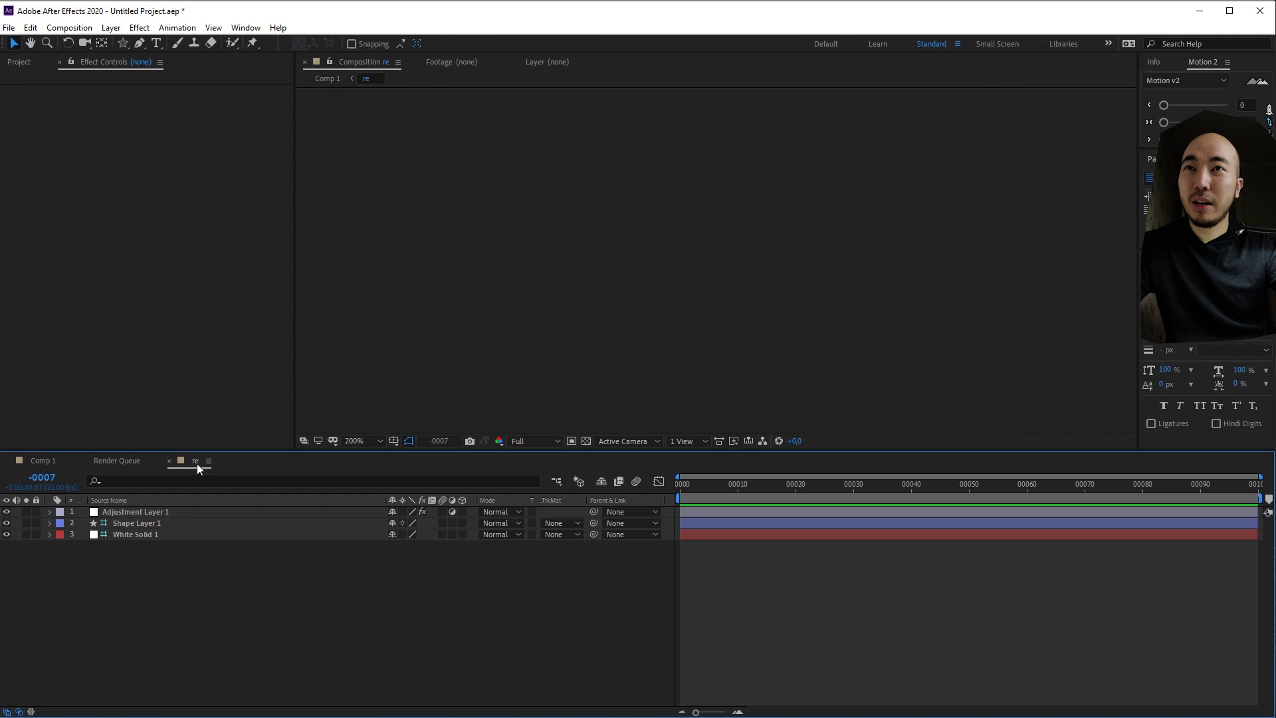
drag(697, 484, 670, 494)
click(120, 511)
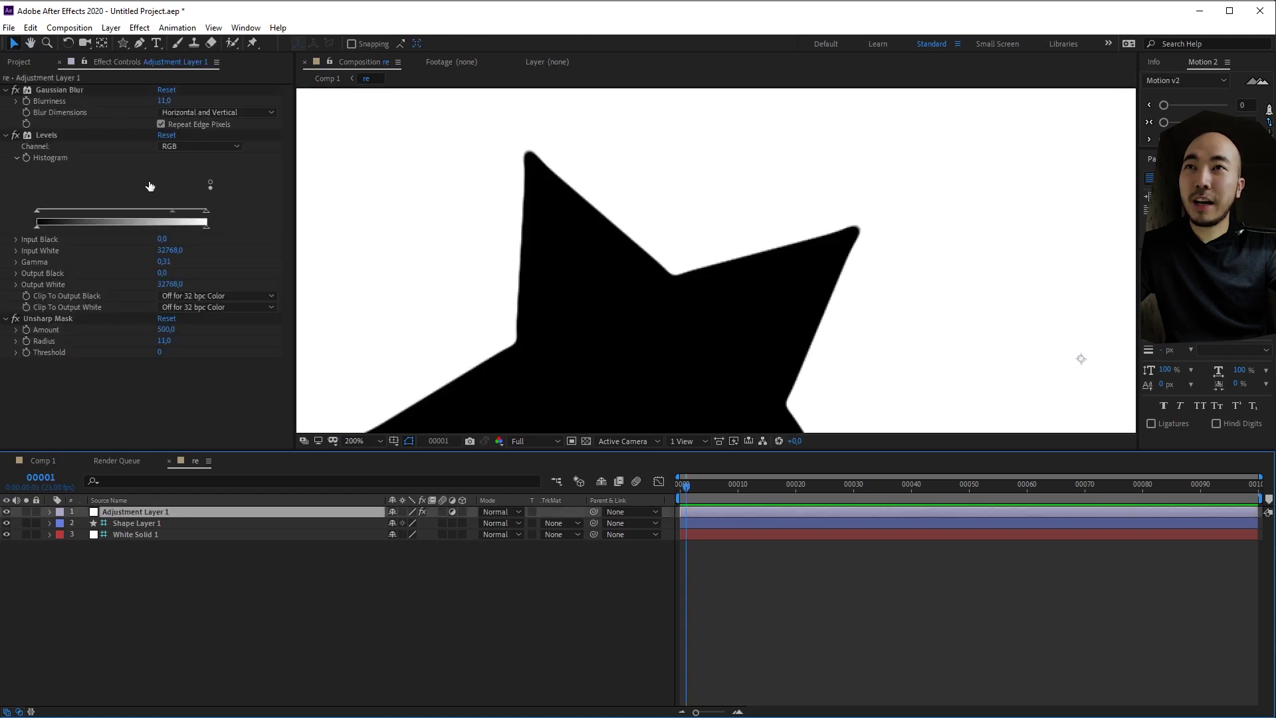
click(166, 136)
drag(34, 212, 158, 216)
drag(65, 210, 141, 211)
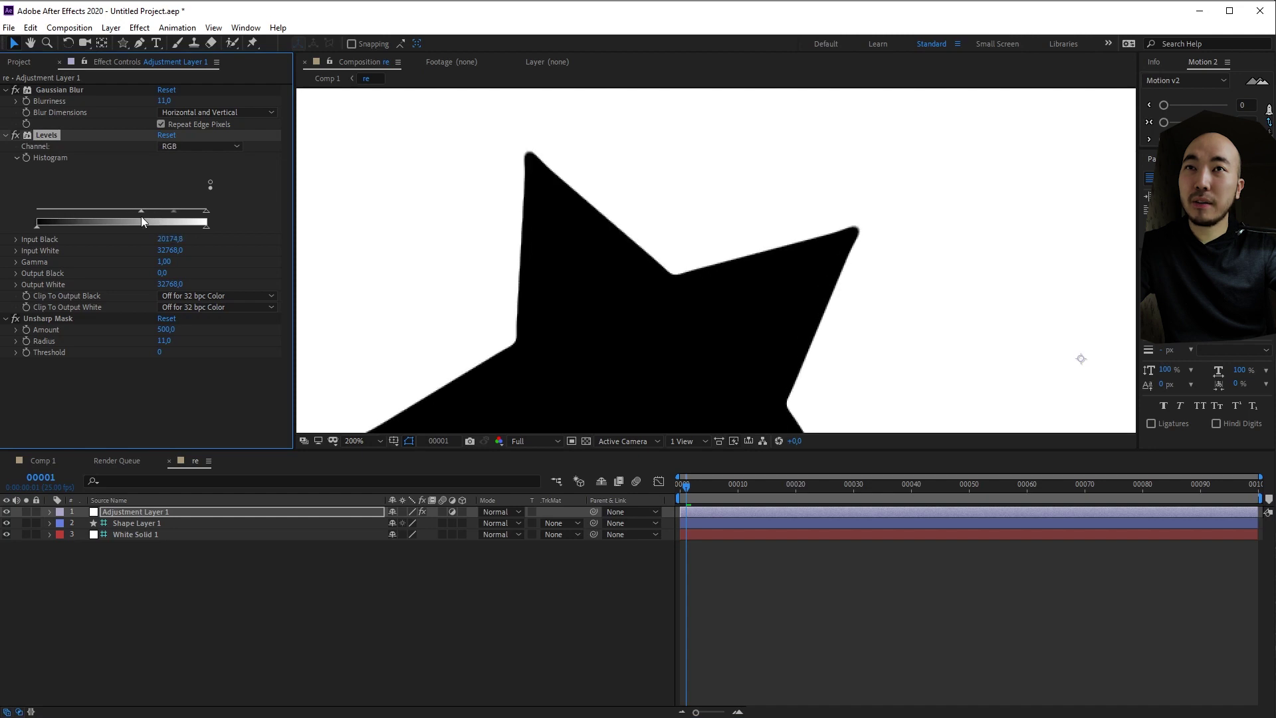
click(42, 461)
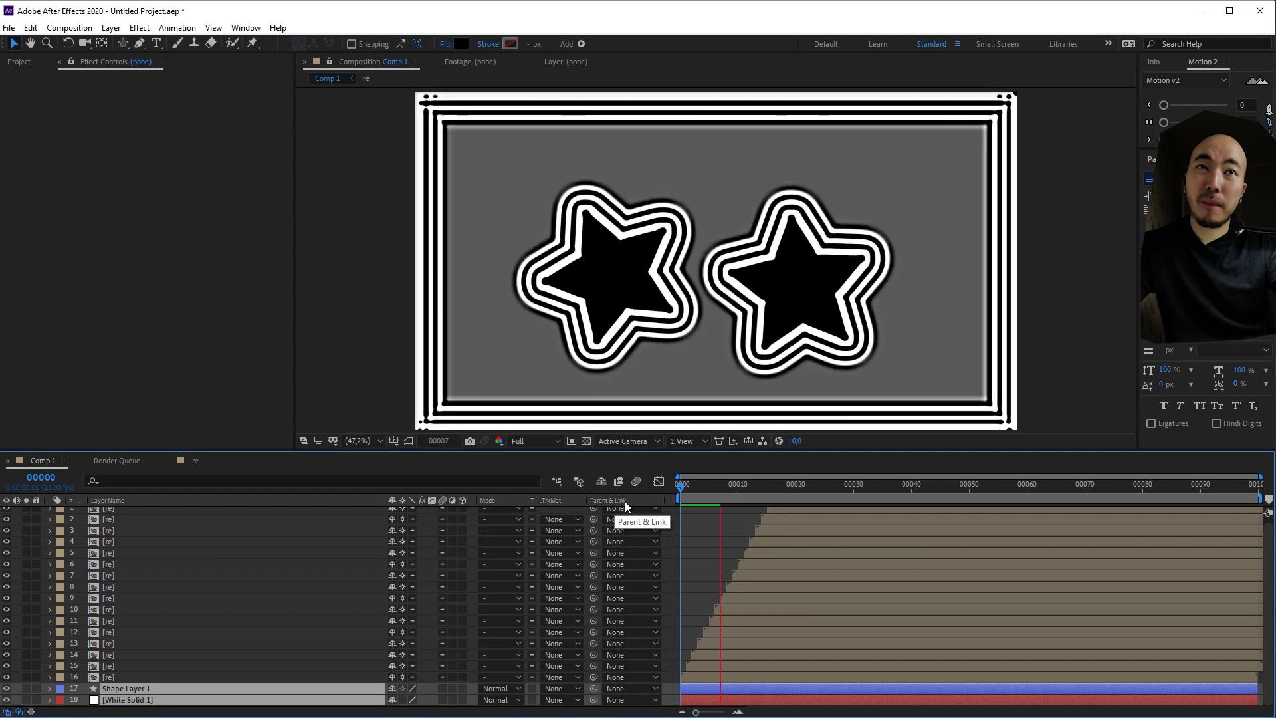
Step: Set the Levels input black to about 5782.6 and input white to about 30069.5, then preview Comp 1
click(197, 461)
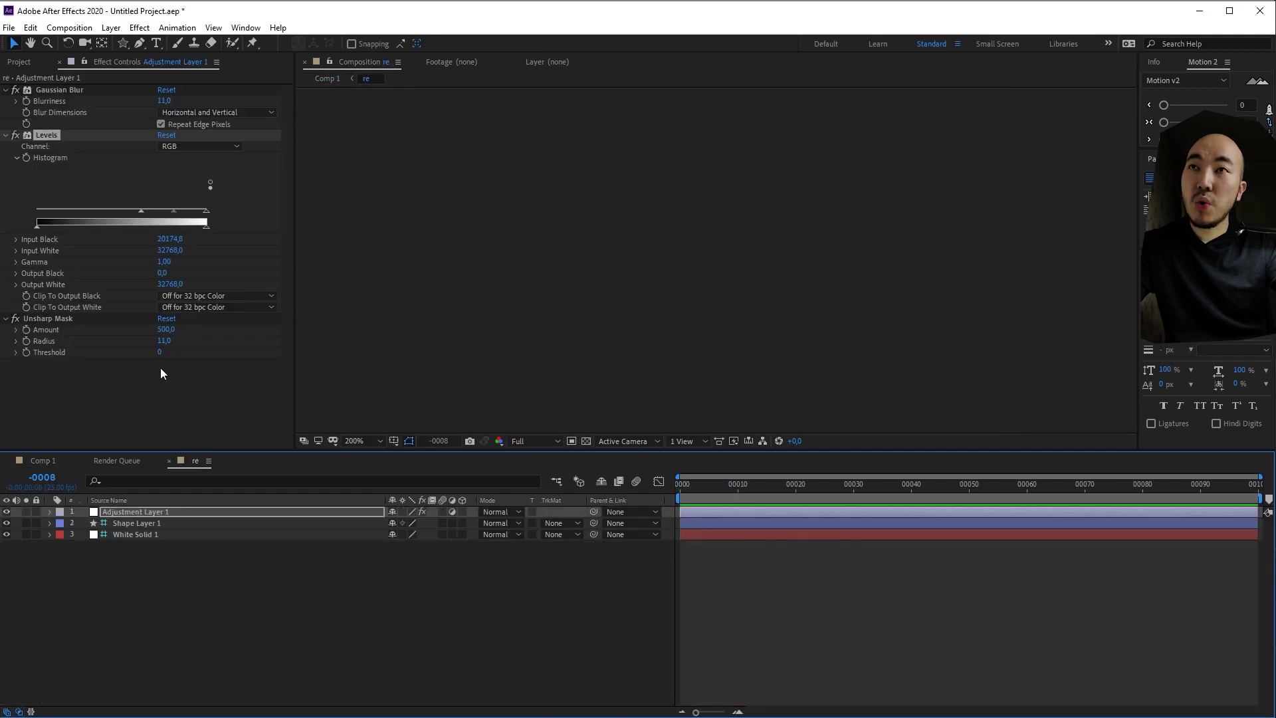
drag(209, 210, 55, 209)
click(44, 459)
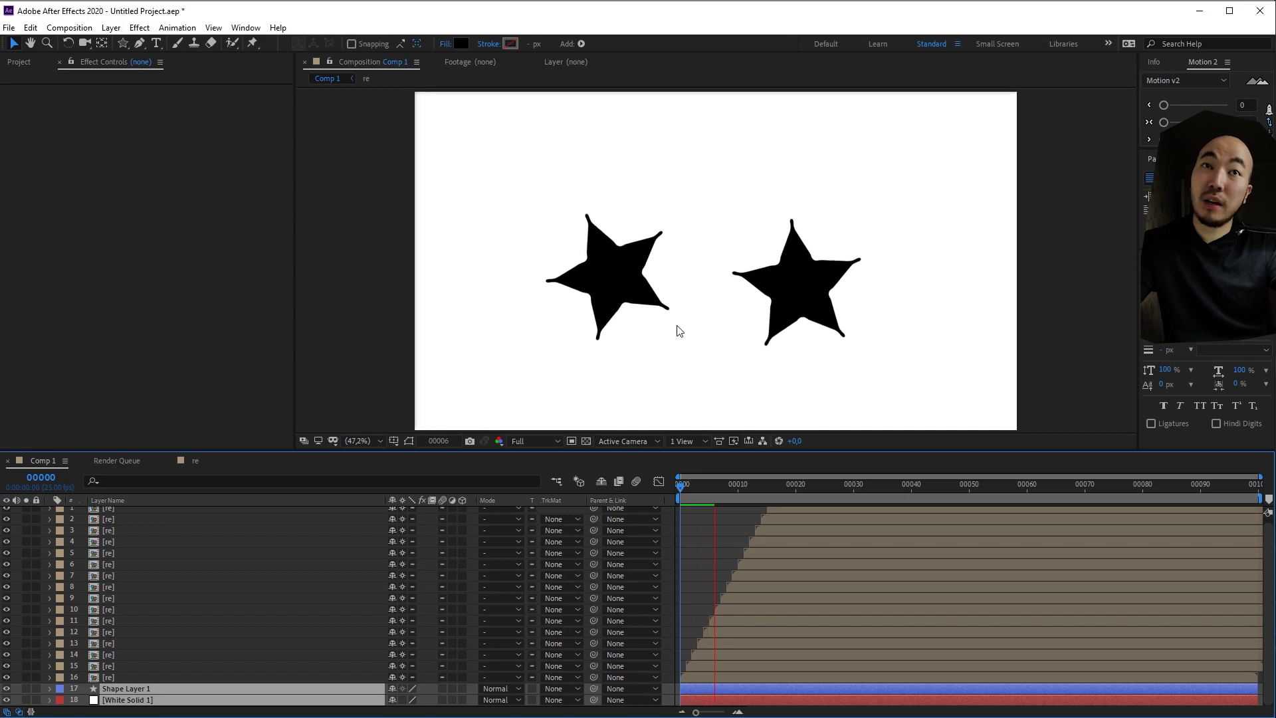
Step: Lower the Levels gamma in the re precomp to about 0.38 and preview the animation in Comp 1
click(182, 459)
drag(124, 210, 167, 212)
click(732, 489)
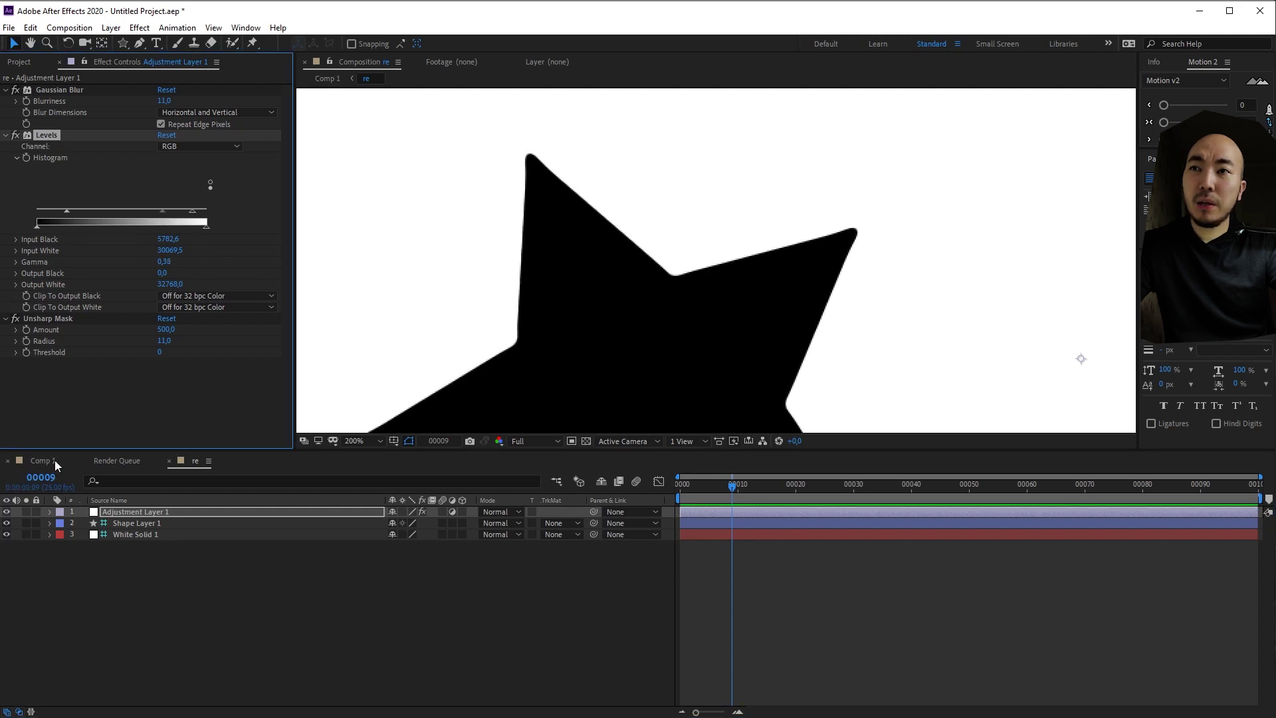
click(48, 461)
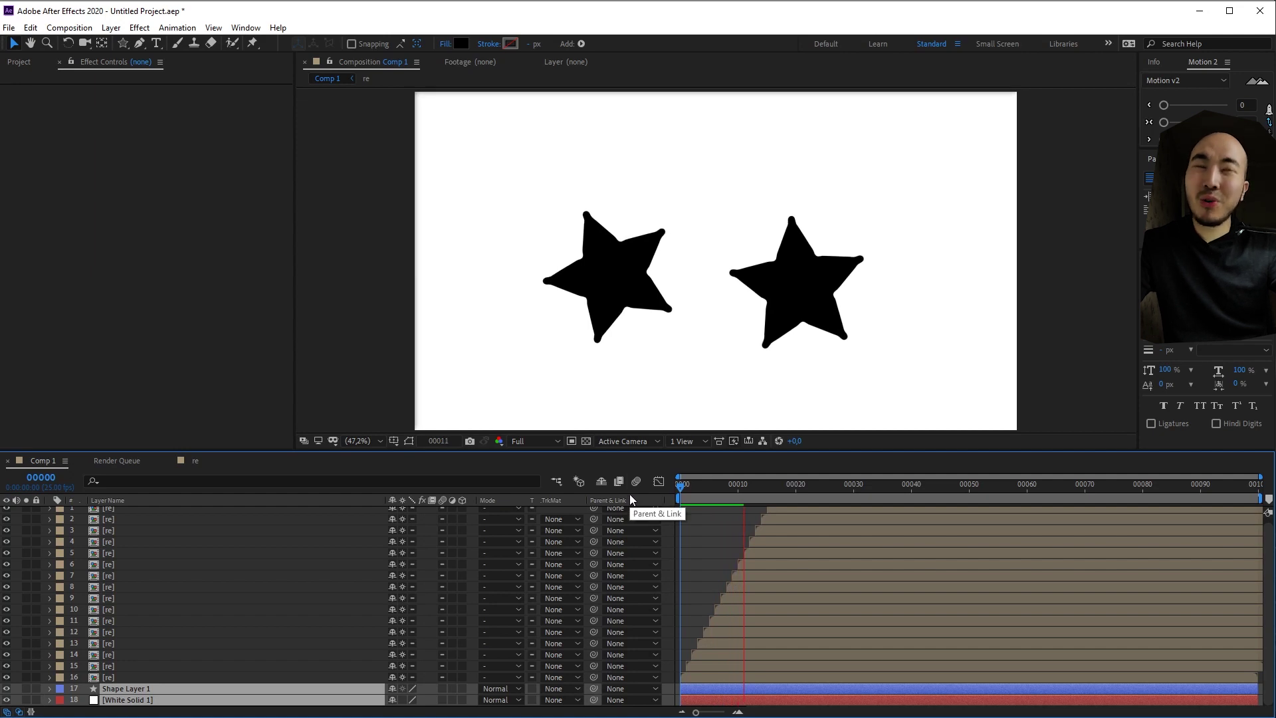
Step: Set the Levels input black to about 16962.3 and gamma to about 0.18 in the re precomp, and preview Comp 1
click(192, 467)
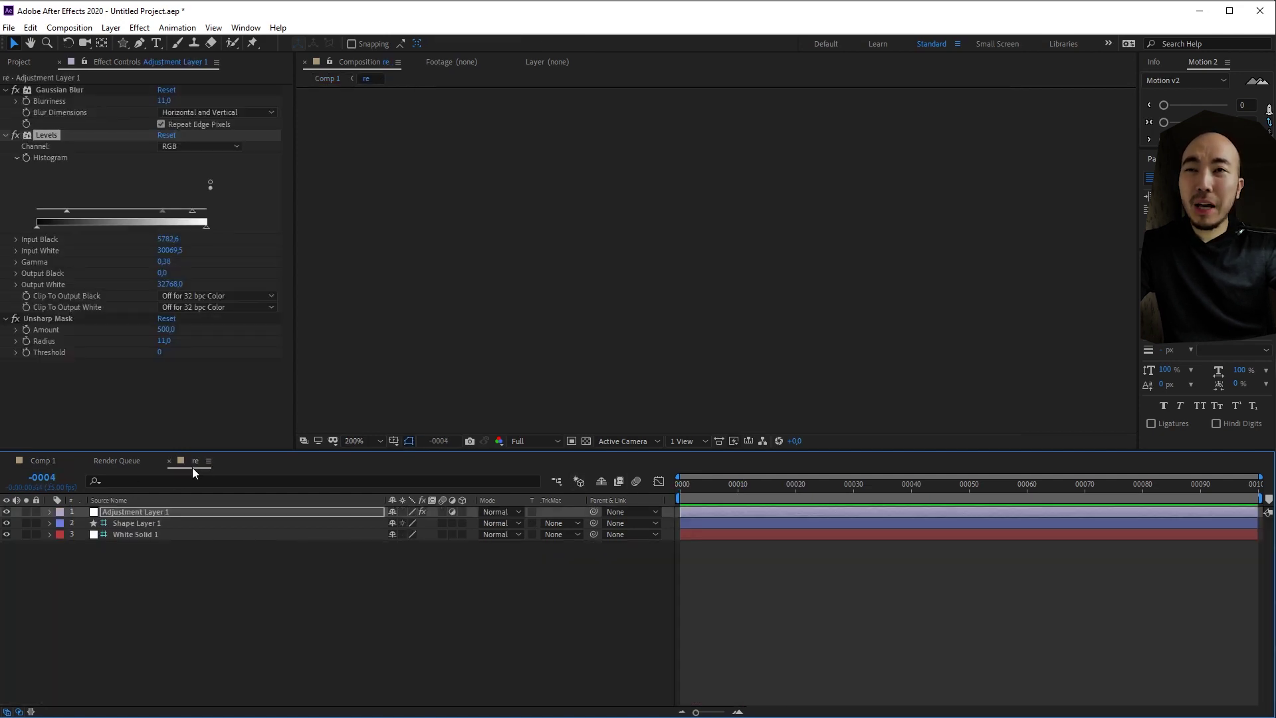
mouse_move(61, 210)
mouse_down()
mouse_move(37, 211)
mouse_move(56, 216)
mouse_up()
click(749, 487)
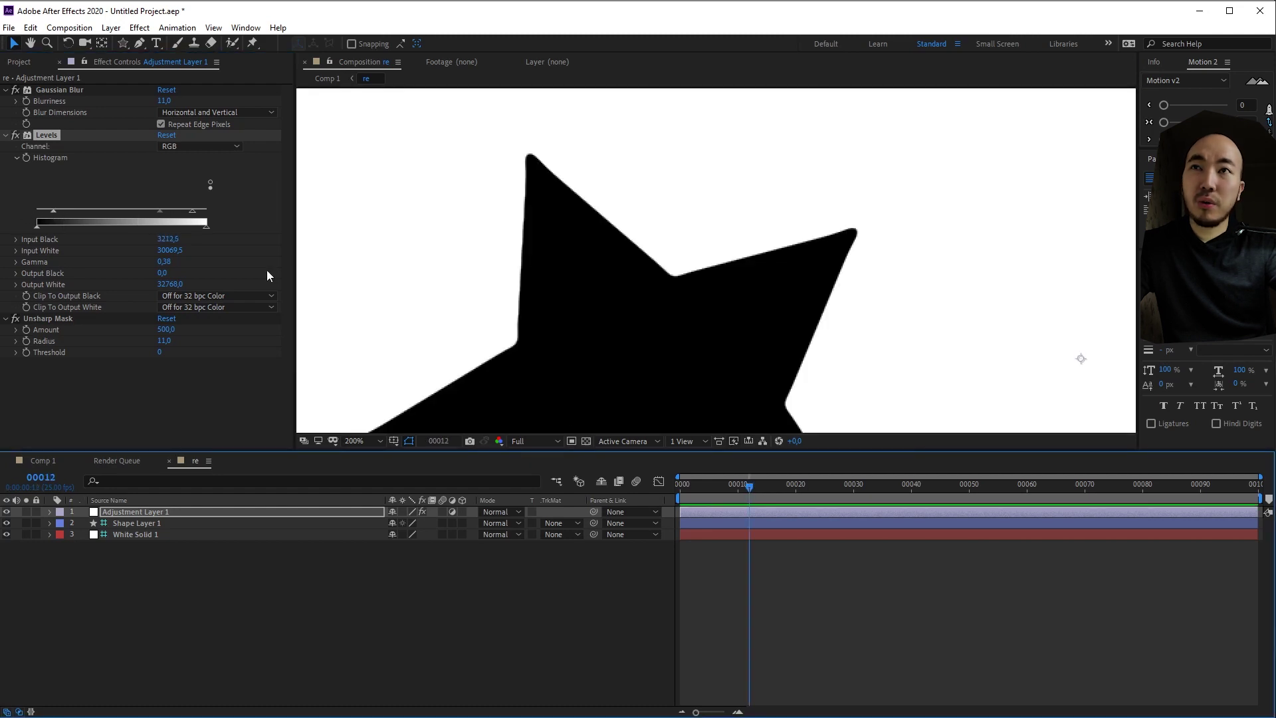
drag(150, 213, 169, 221)
drag(50, 213, 178, 214)
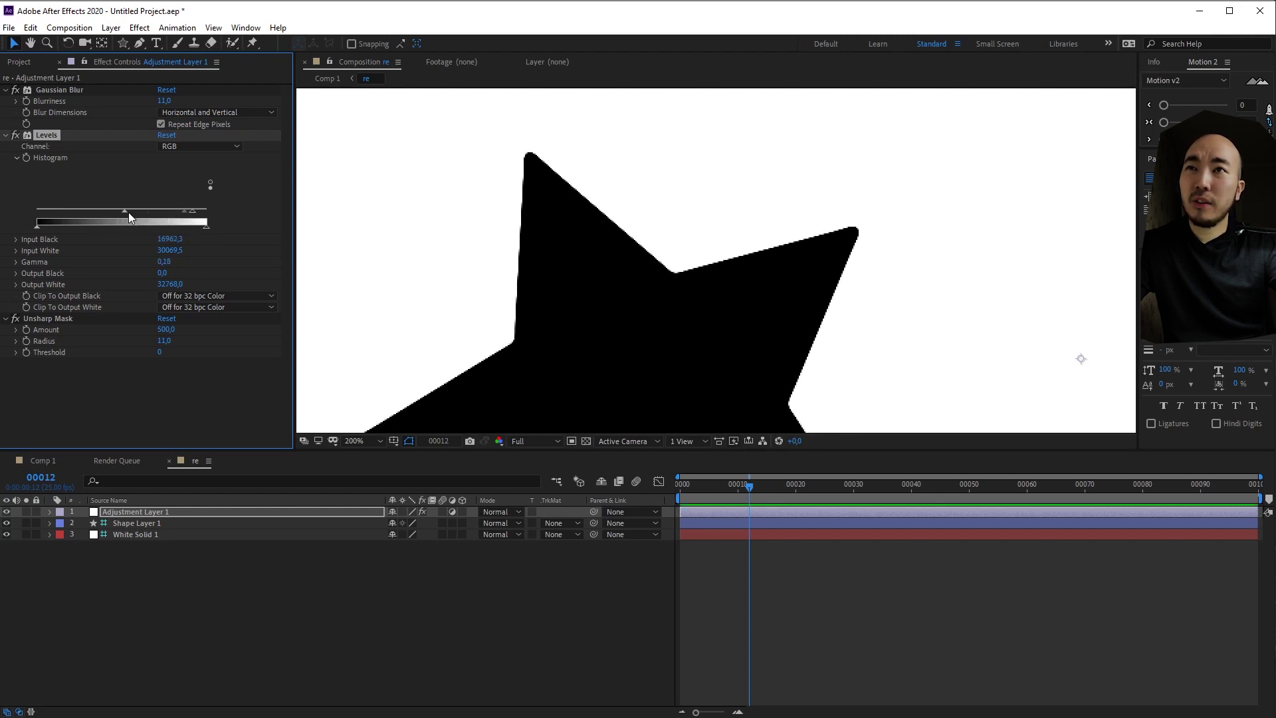
click(50, 459)
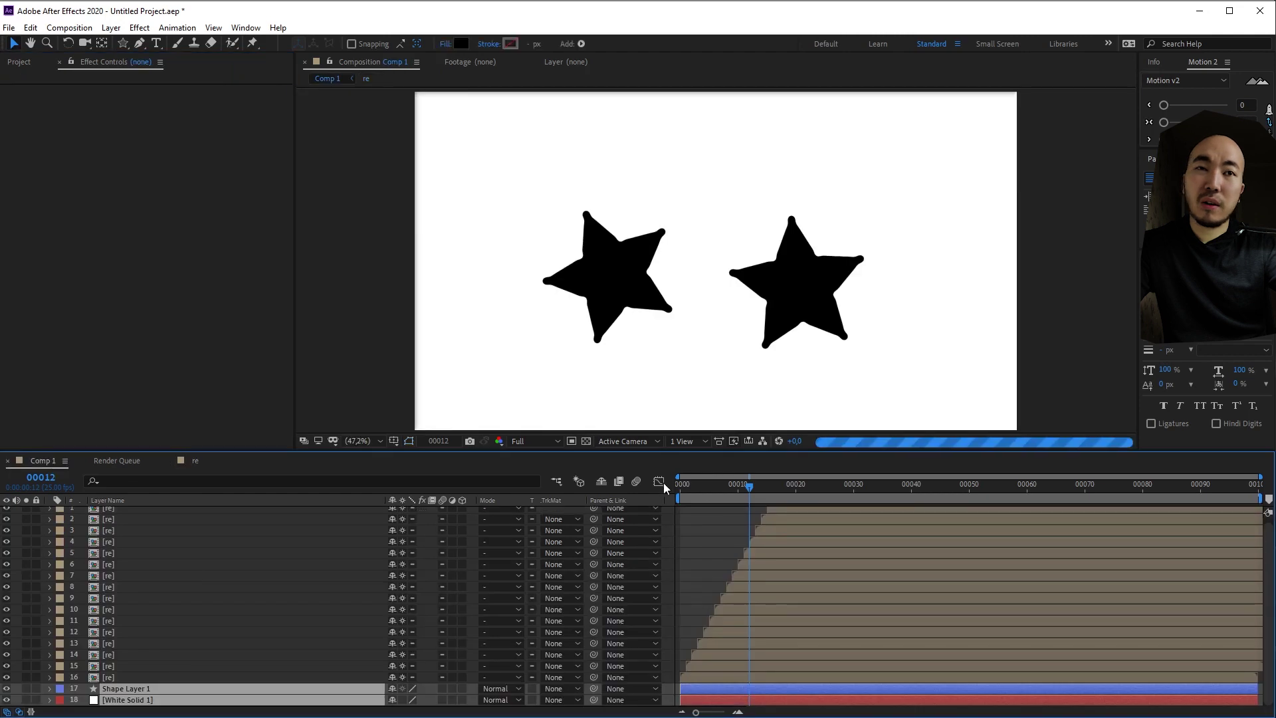
key(space)
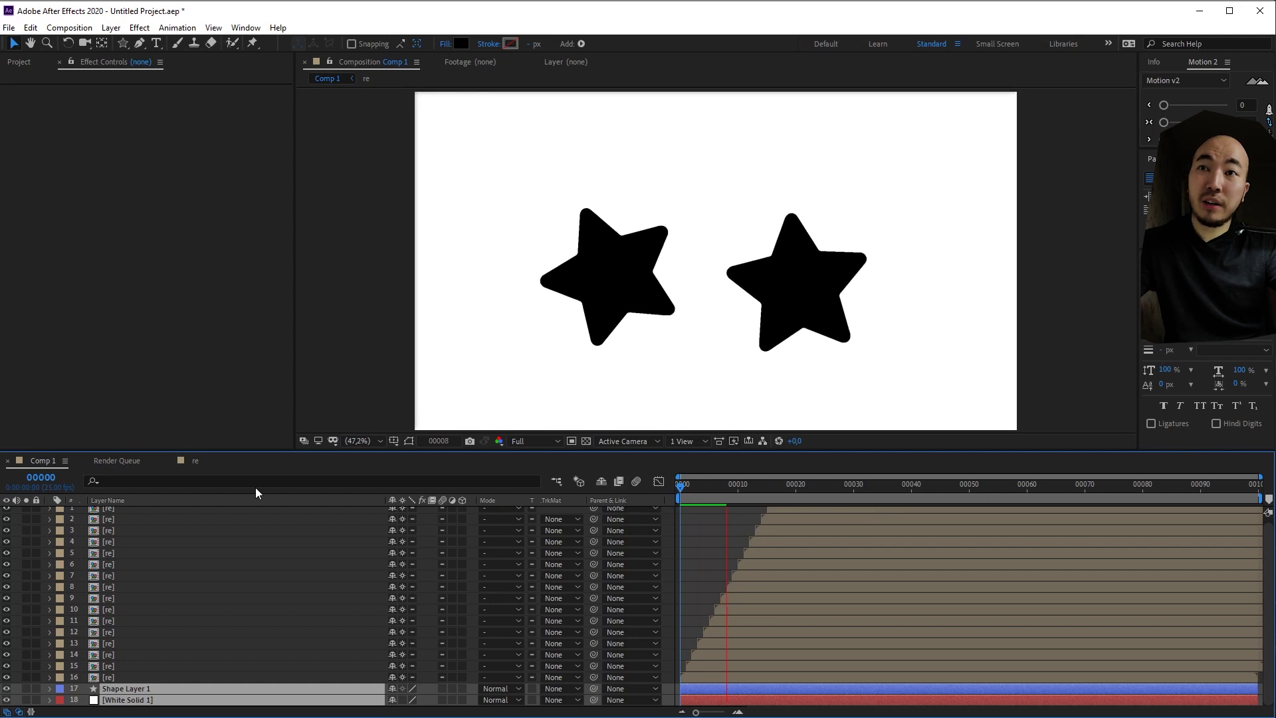
Step: Widen the Levels input range to 0–32768 and set gamma to about 1.36 in the re precomp, then preview Comp 1
click(195, 460)
drag(127, 208, 33, 210)
drag(192, 210, 225, 214)
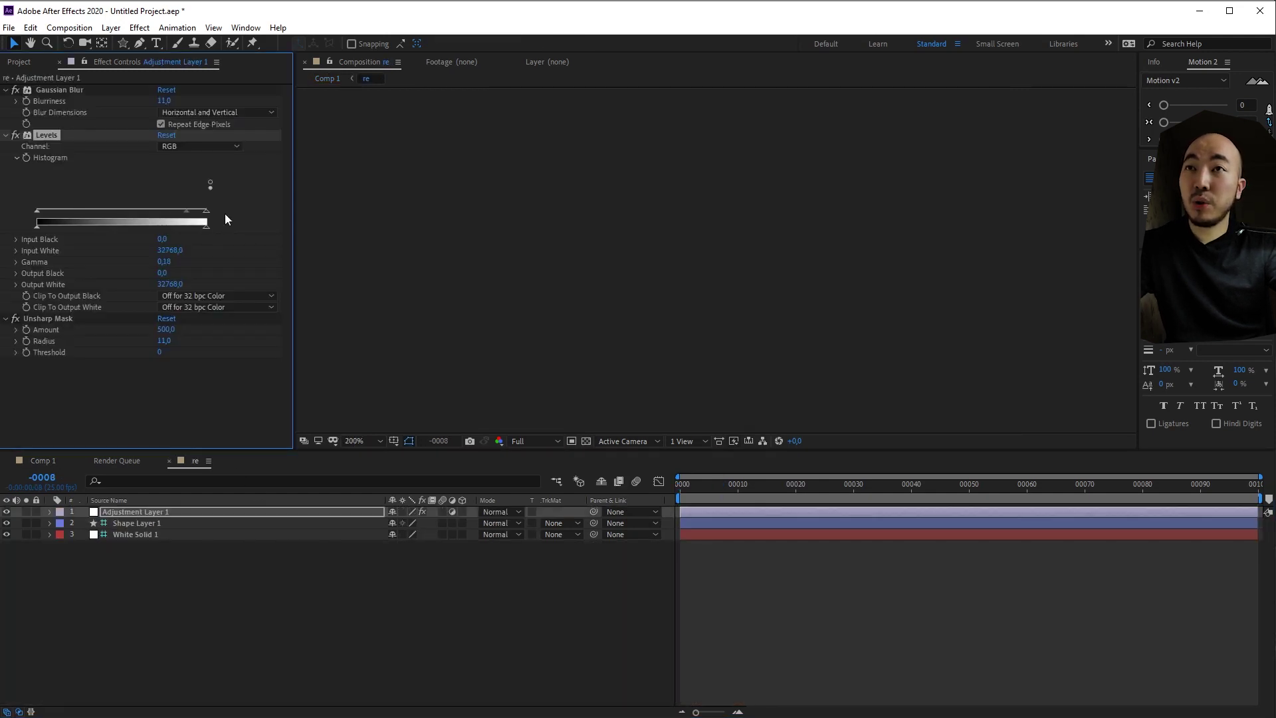
click(473, 613)
drag(712, 480, 656, 477)
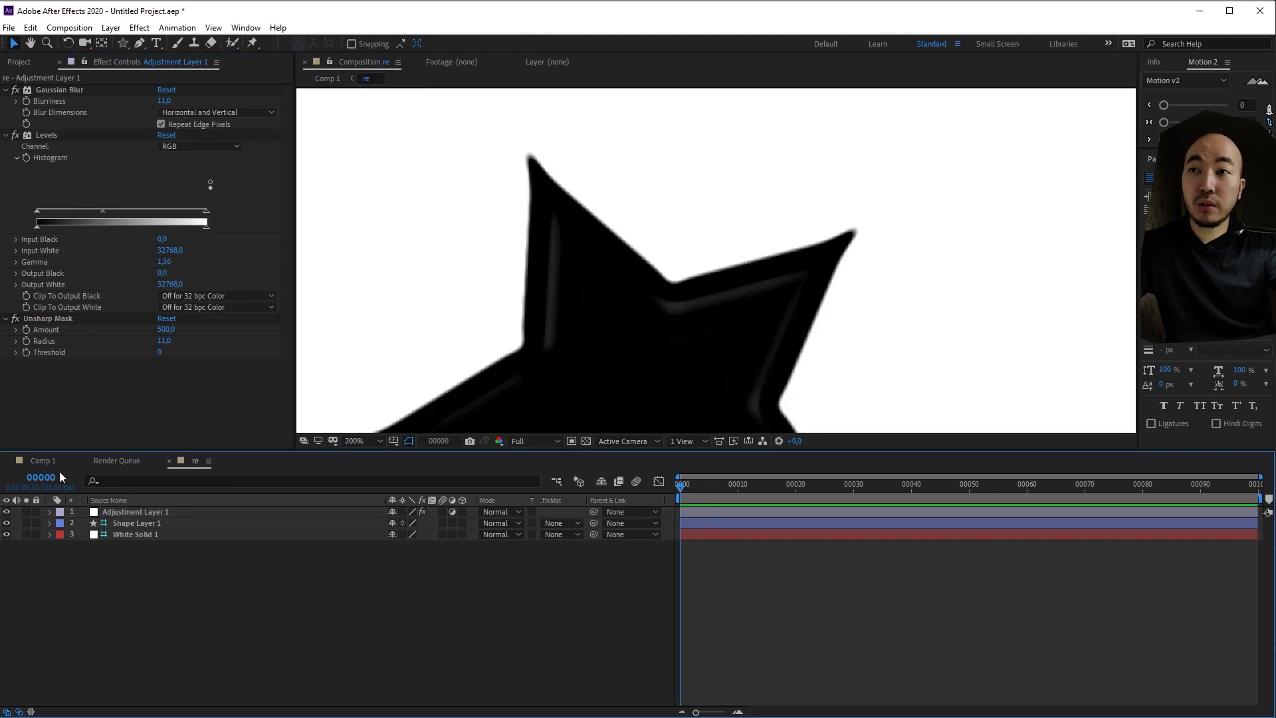
click(44, 461)
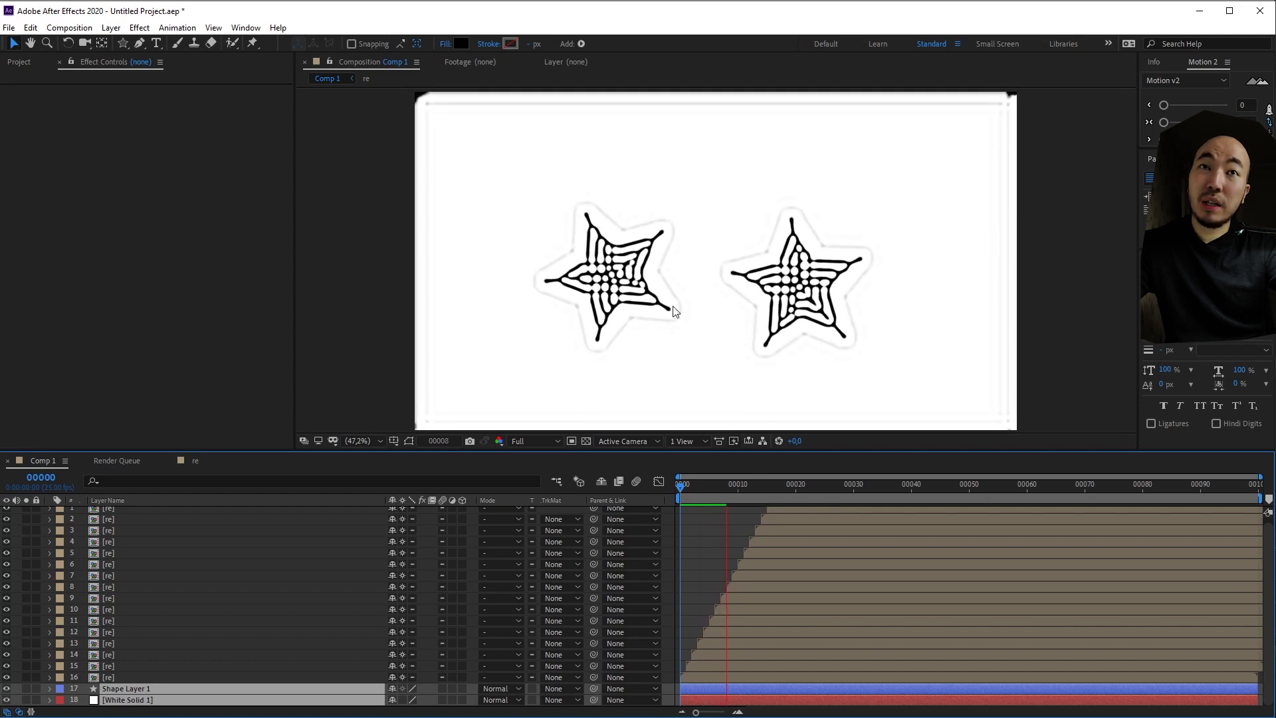
key(space)
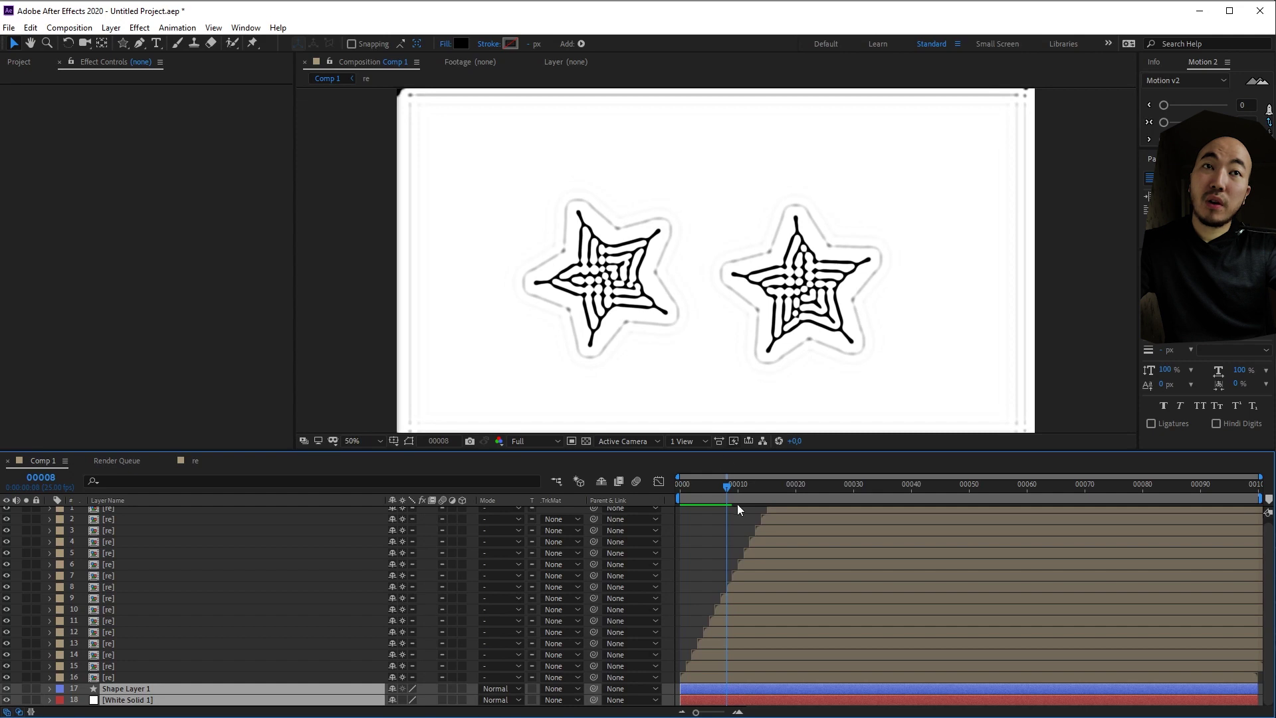
key(Page_Up)
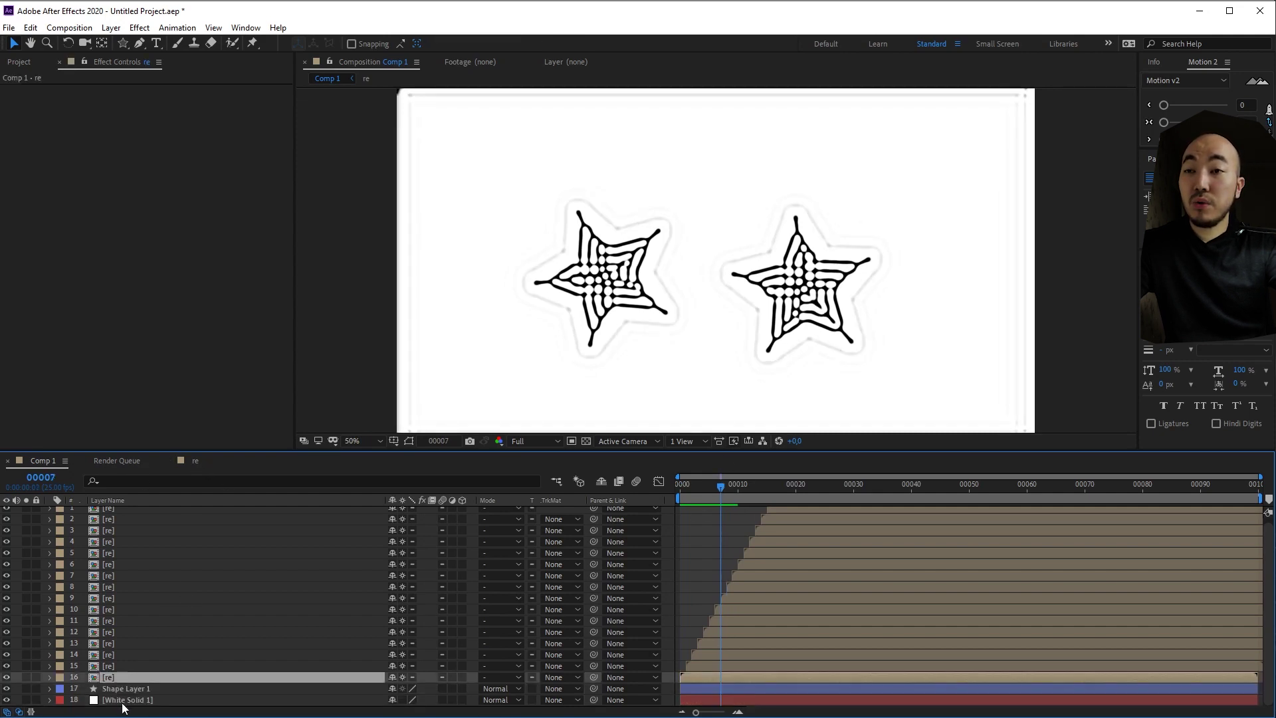
Step: Inspect the two polystar groups in the contents of Shape Layer 1 at the first frame
click(120, 690)
key(Home)
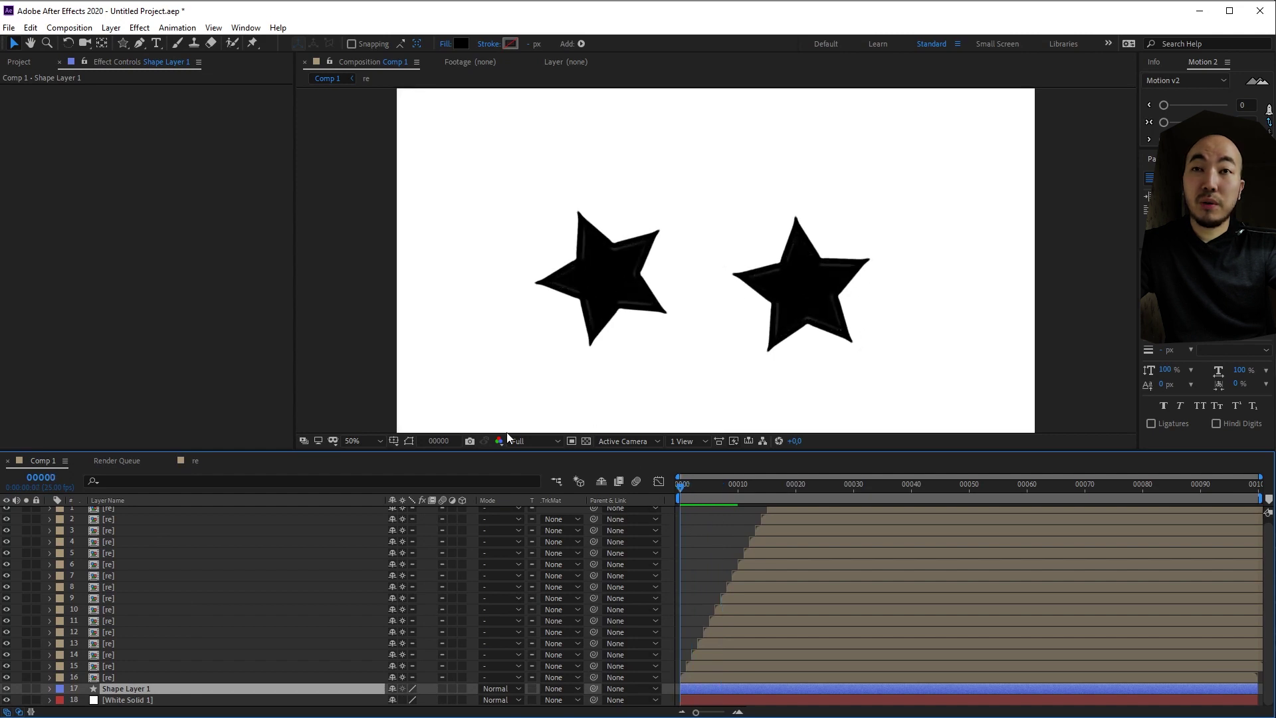
click(49, 689)
click(100, 678)
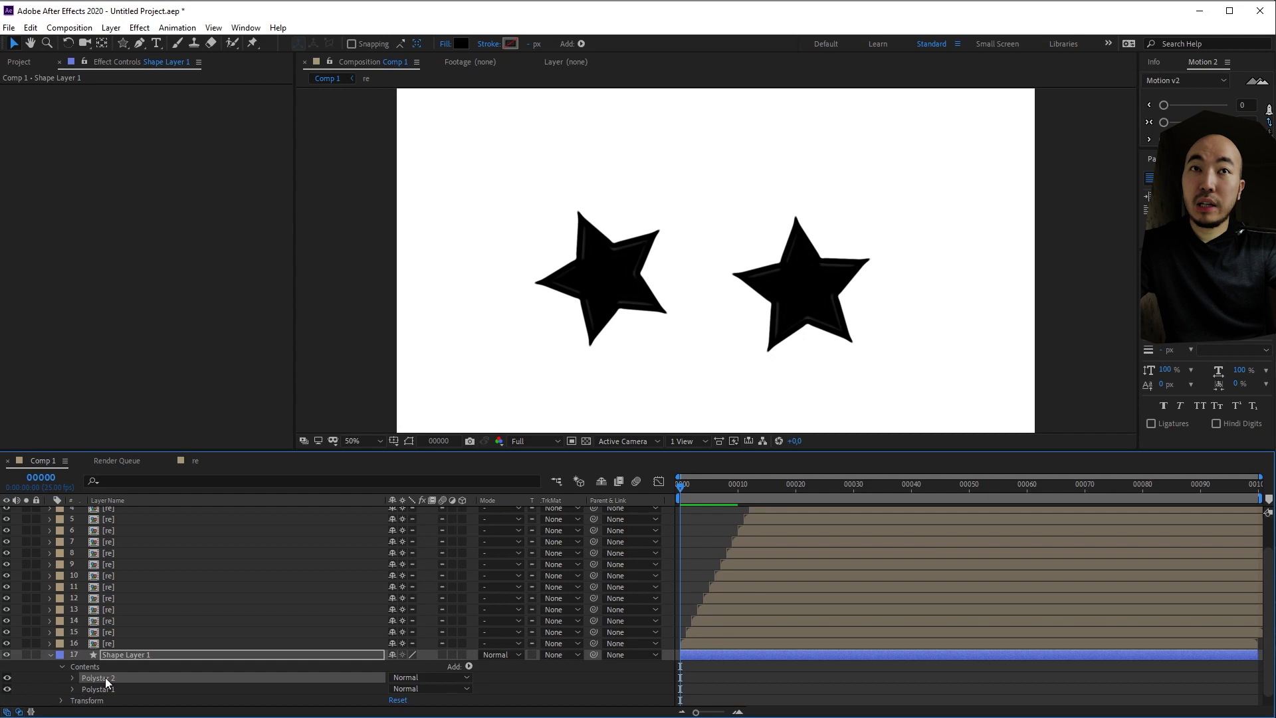
click(629, 282)
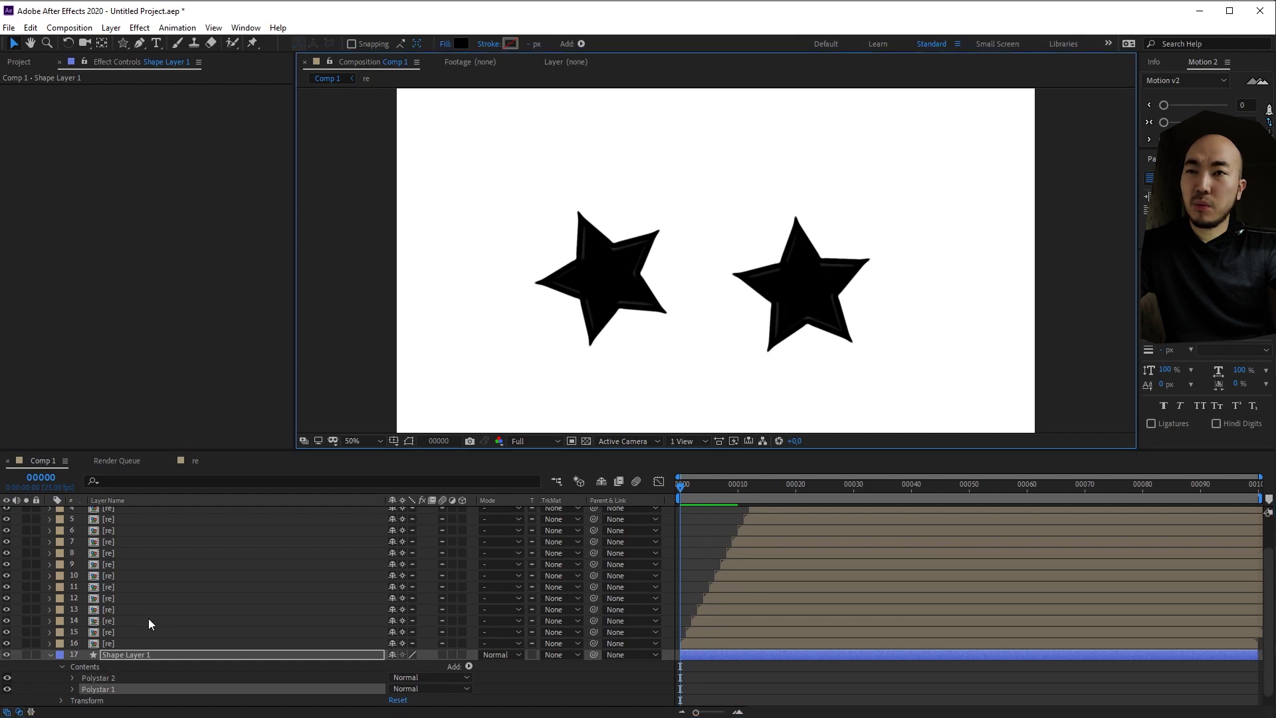
scroll(160, 632, down, 1)
click(50, 644)
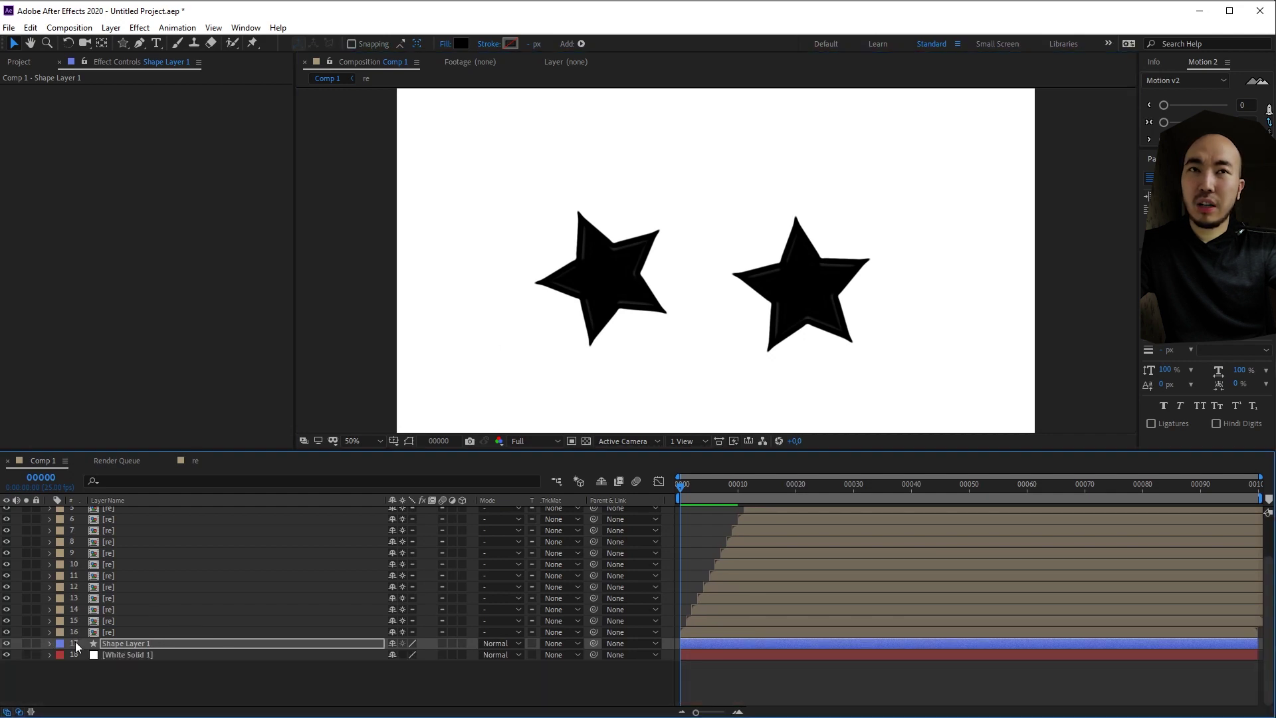
Step: Draw a third star on Shape Layer 1 overlapping the right-hand star, and preview the growth up close
click(122, 44)
drag(755, 286, 709, 341)
click(51, 678)
key(F2)
key(space)
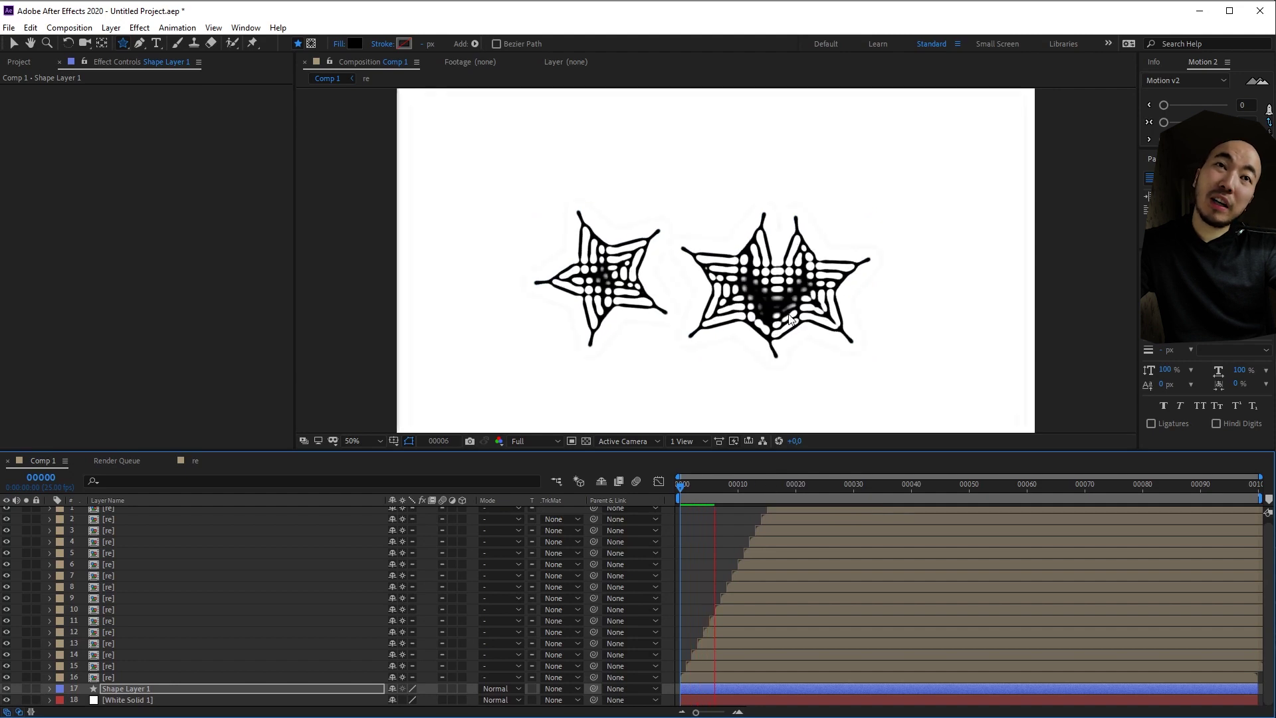
scroll(794, 319, up, 2)
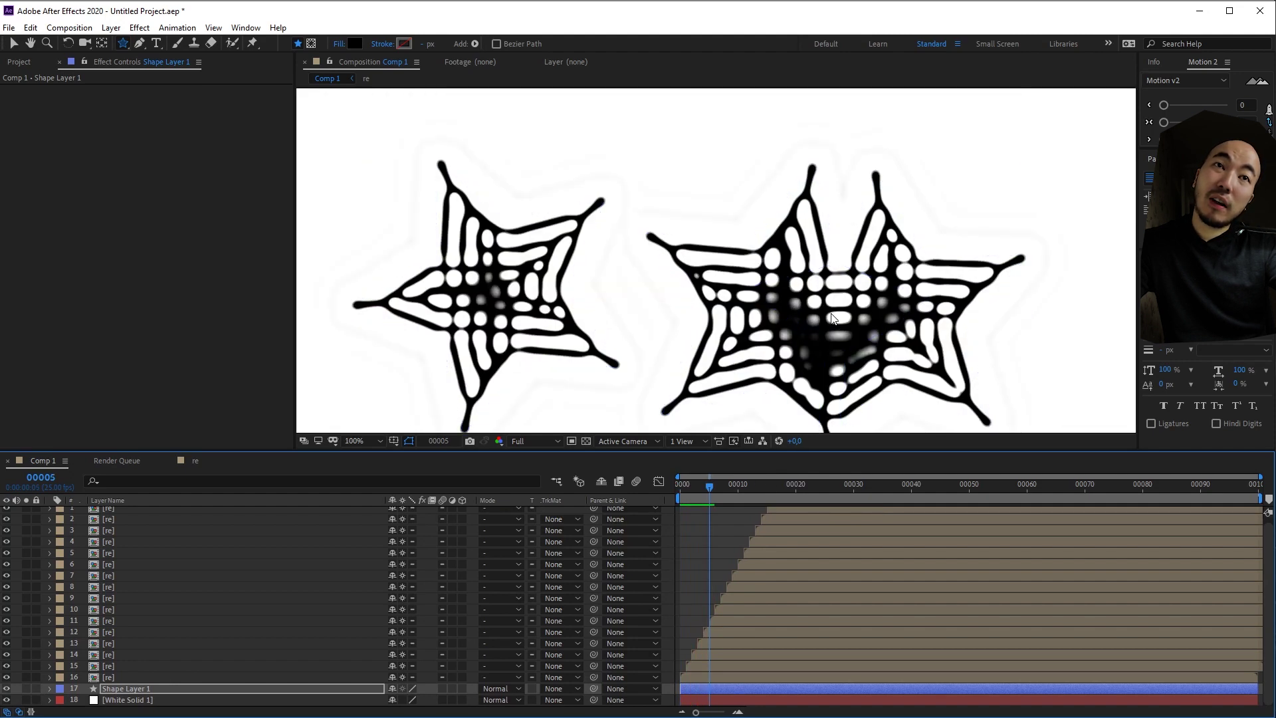
key(space)
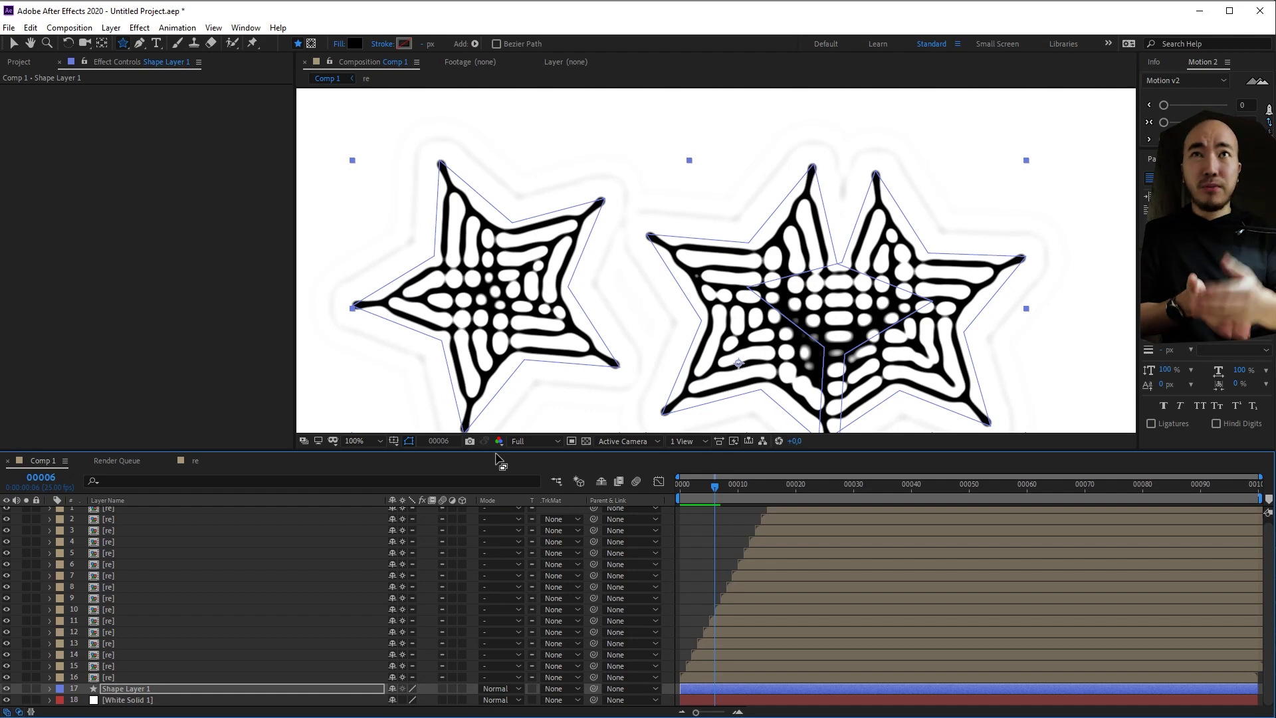
Step: Remove the Levels effect from Adjustment Layer 1 in the re precomp
click(195, 462)
drag(703, 483, 697, 483)
click(167, 512)
click(49, 134)
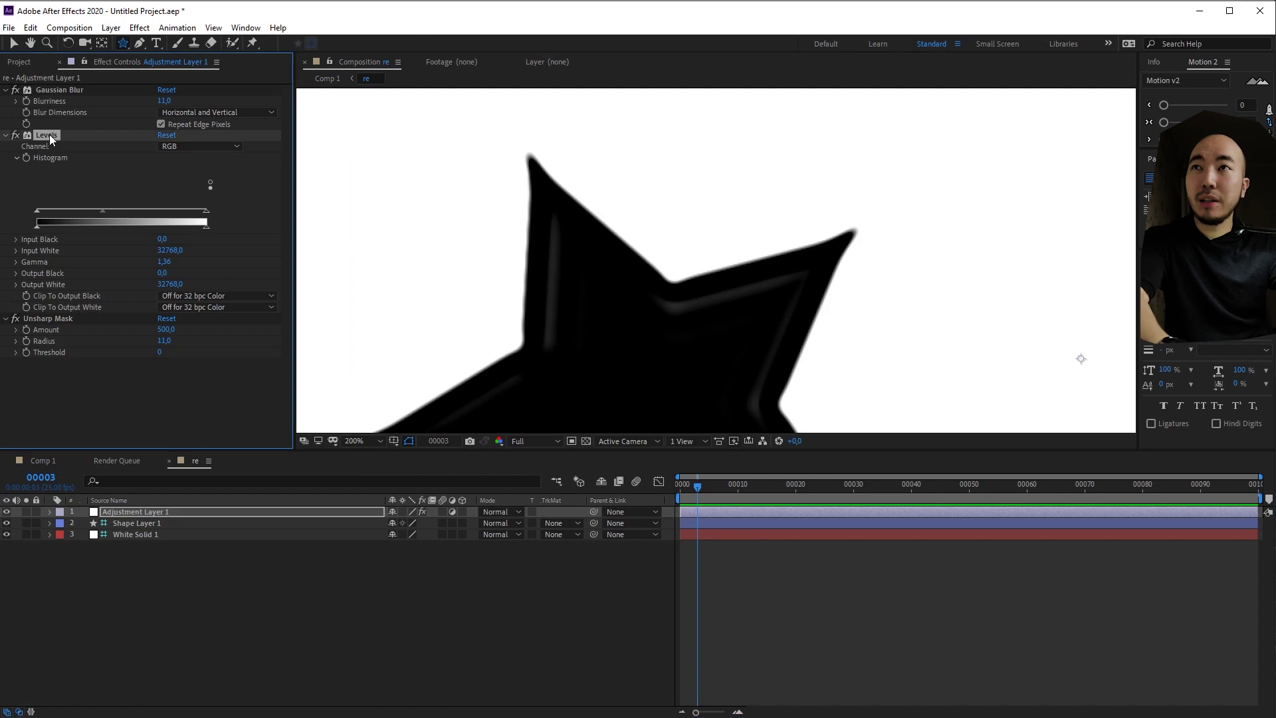
key(Delete)
Step: Apply Turbulent Displace to Adjustment Layer 1 after Unsharp Mask, with pinning set to Pin All Locked
right_click(81, 279)
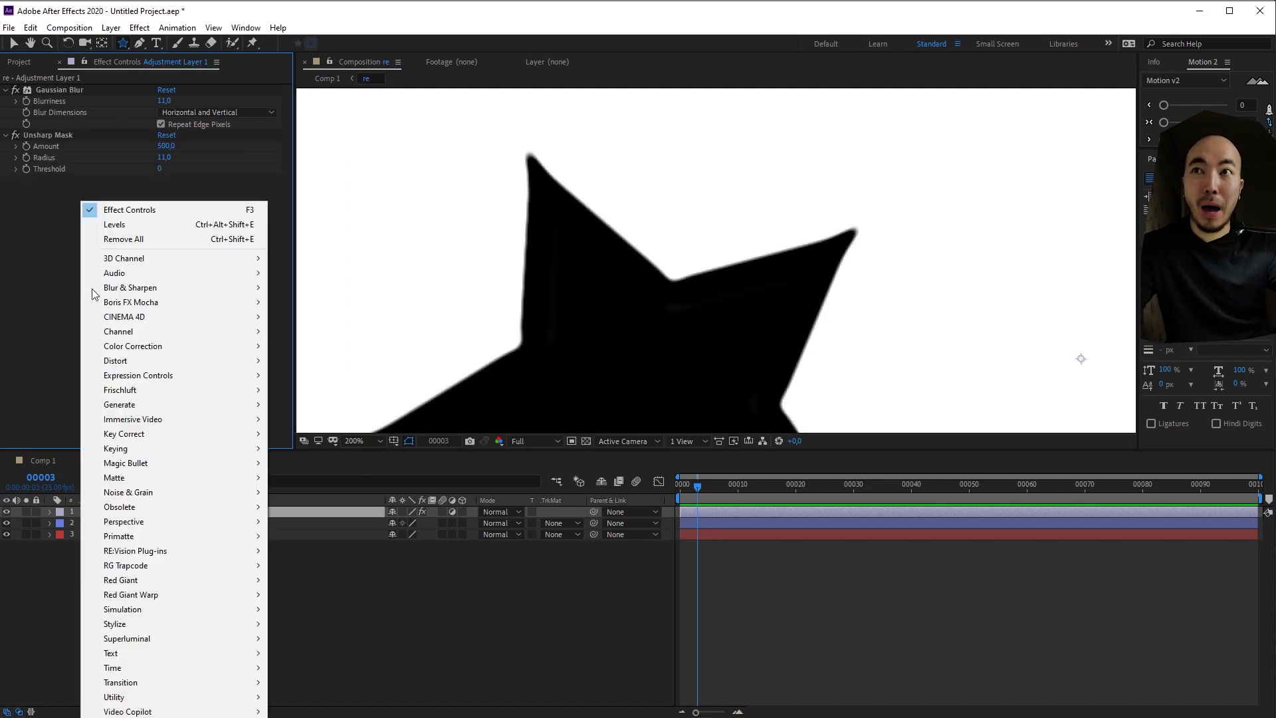
key(Escape)
key(ctrl+space)
text(turb)
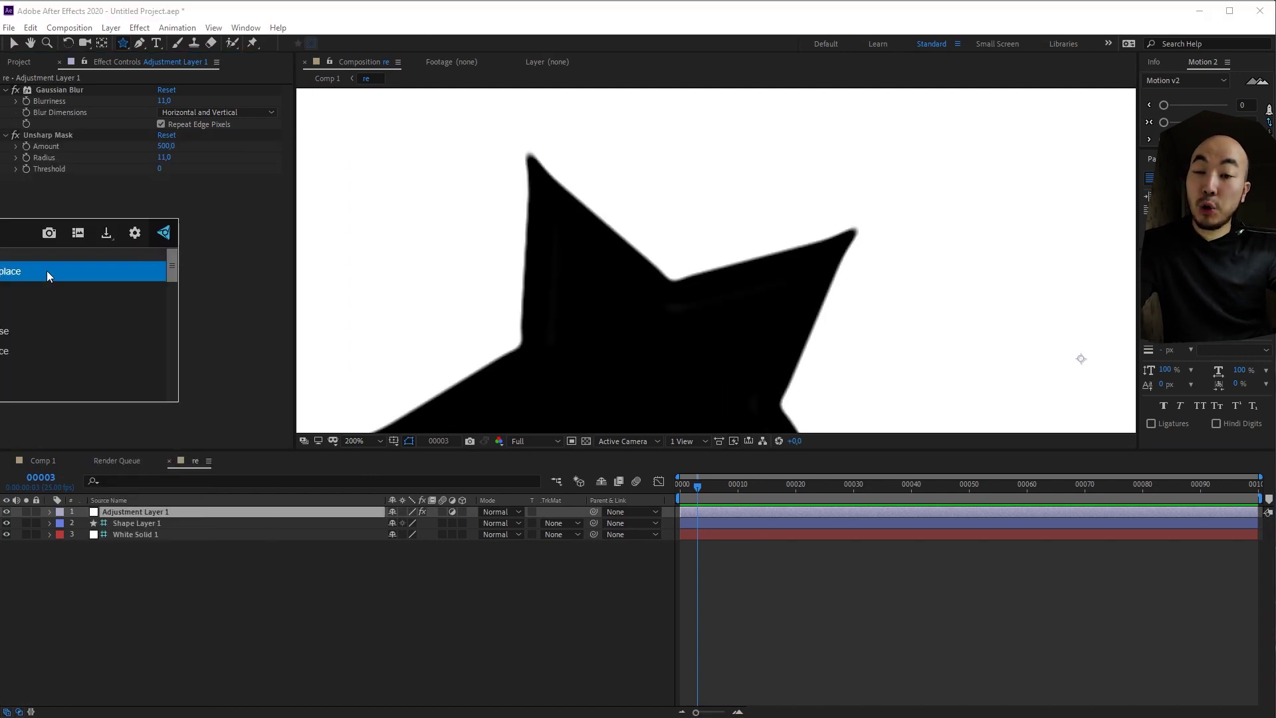
key(Return)
scroll(700, 301, down, 1)
scroll(701, 301, down, 2)
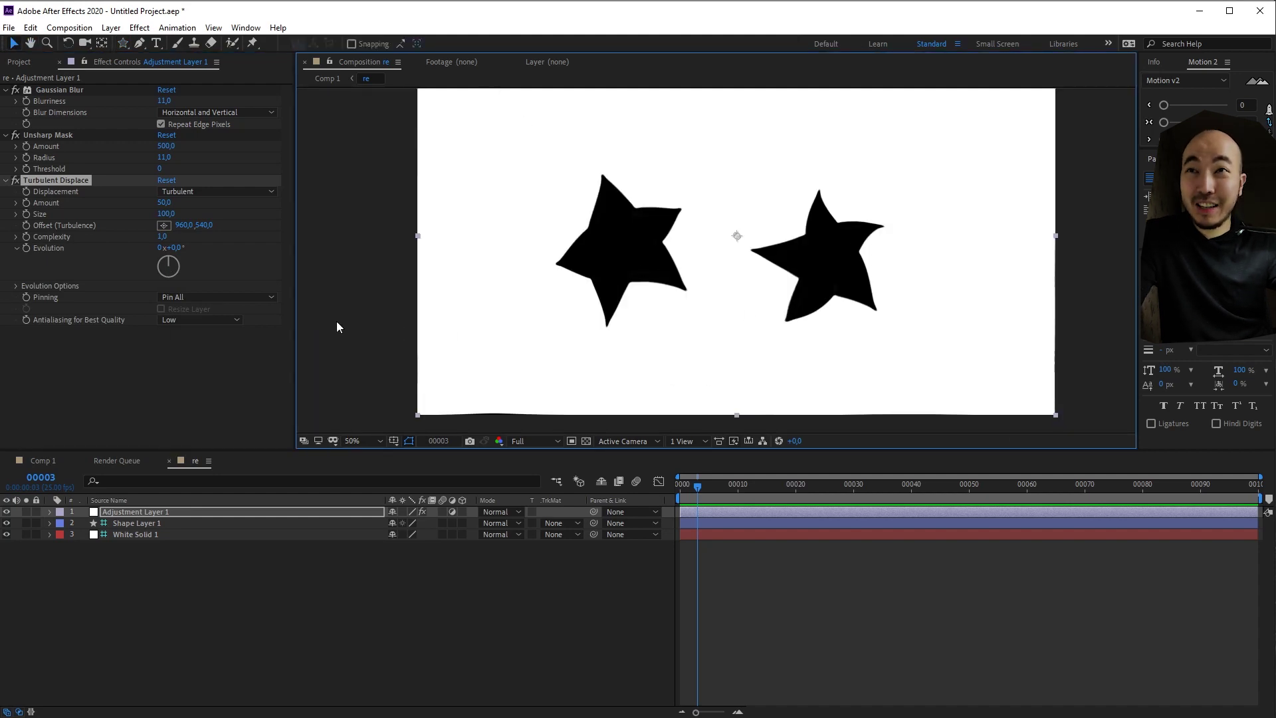
click(199, 297)
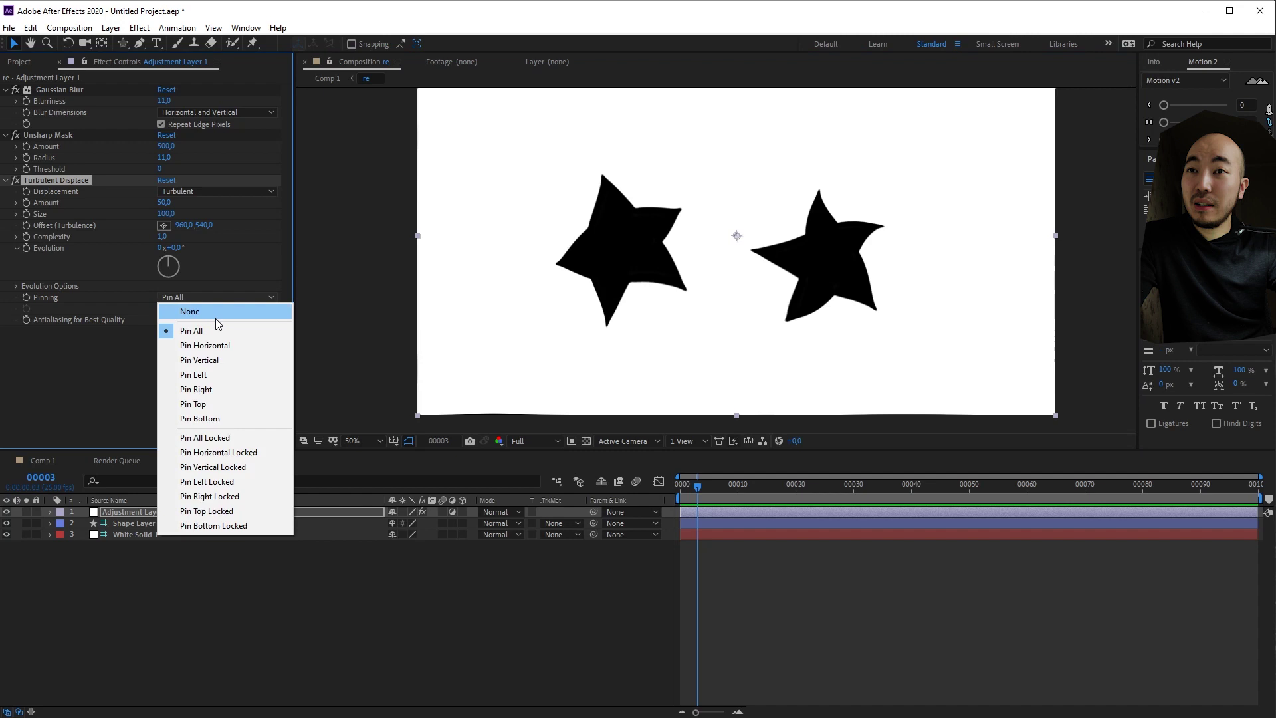
click(205, 437)
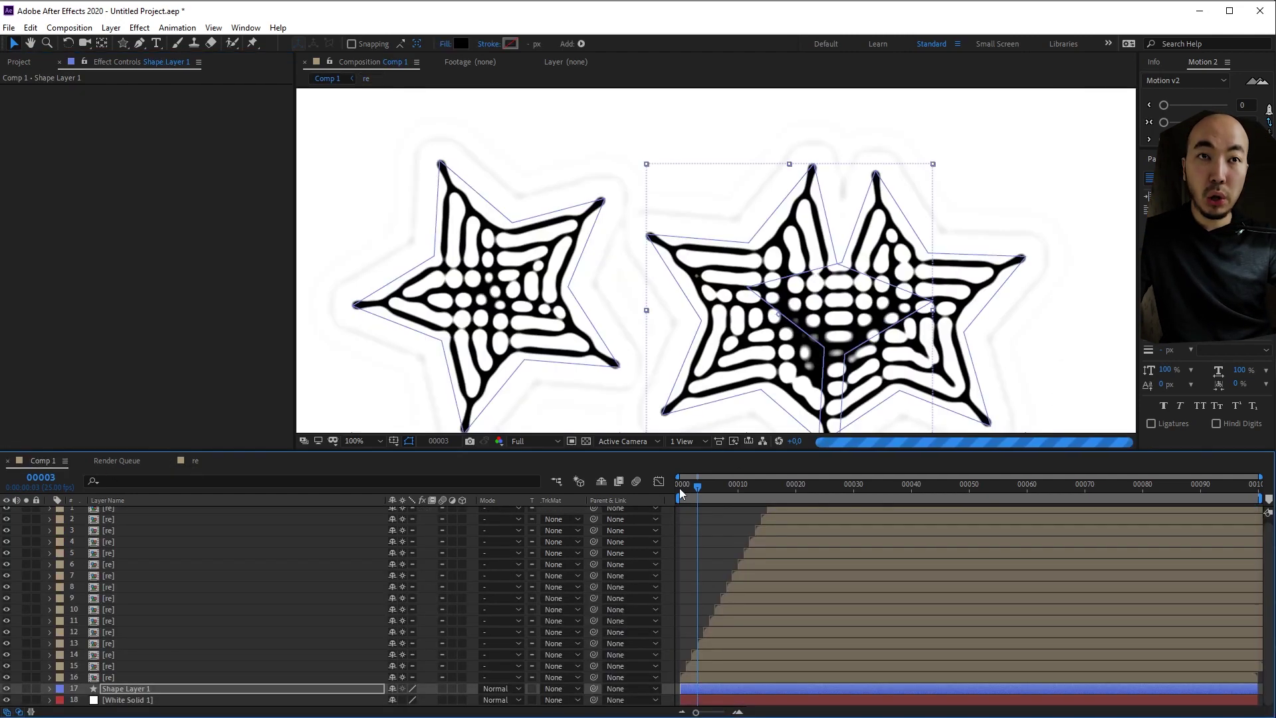
Step: Preview the Turbulent Displace growth animation in Comp 1 from the first frame
click(364, 530)
key(space)
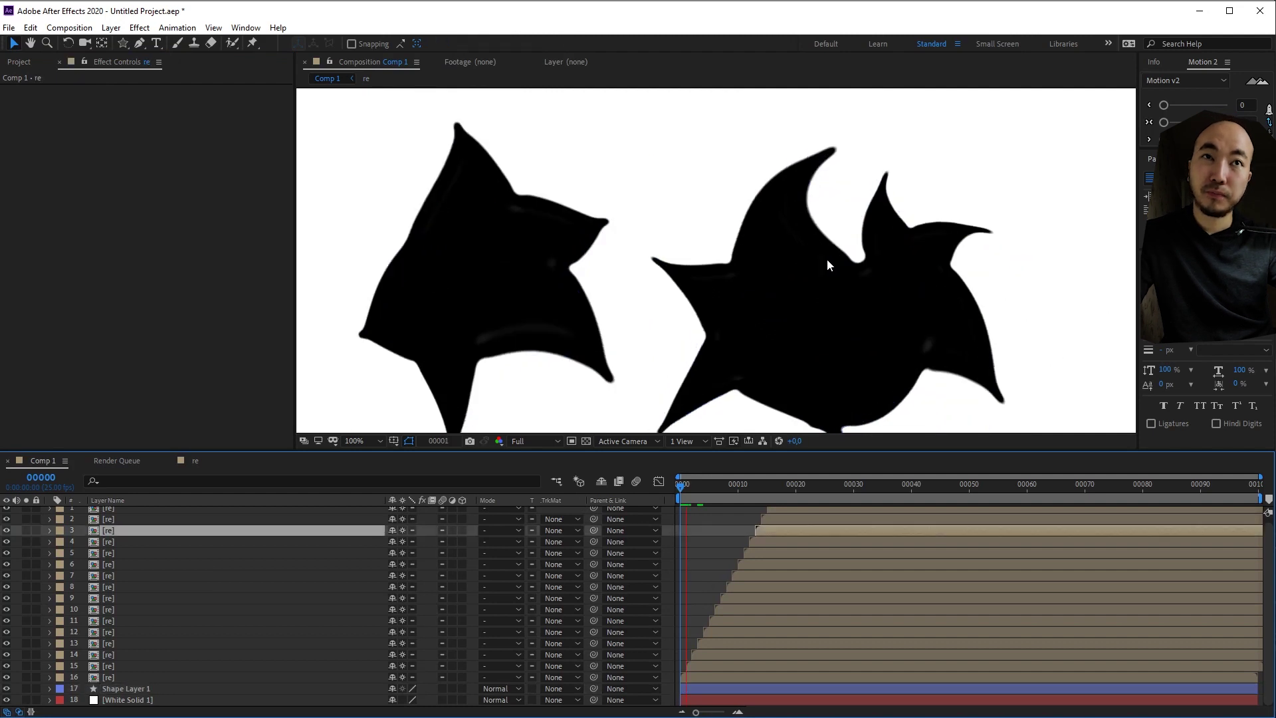
scroll(831, 265, down, 2)
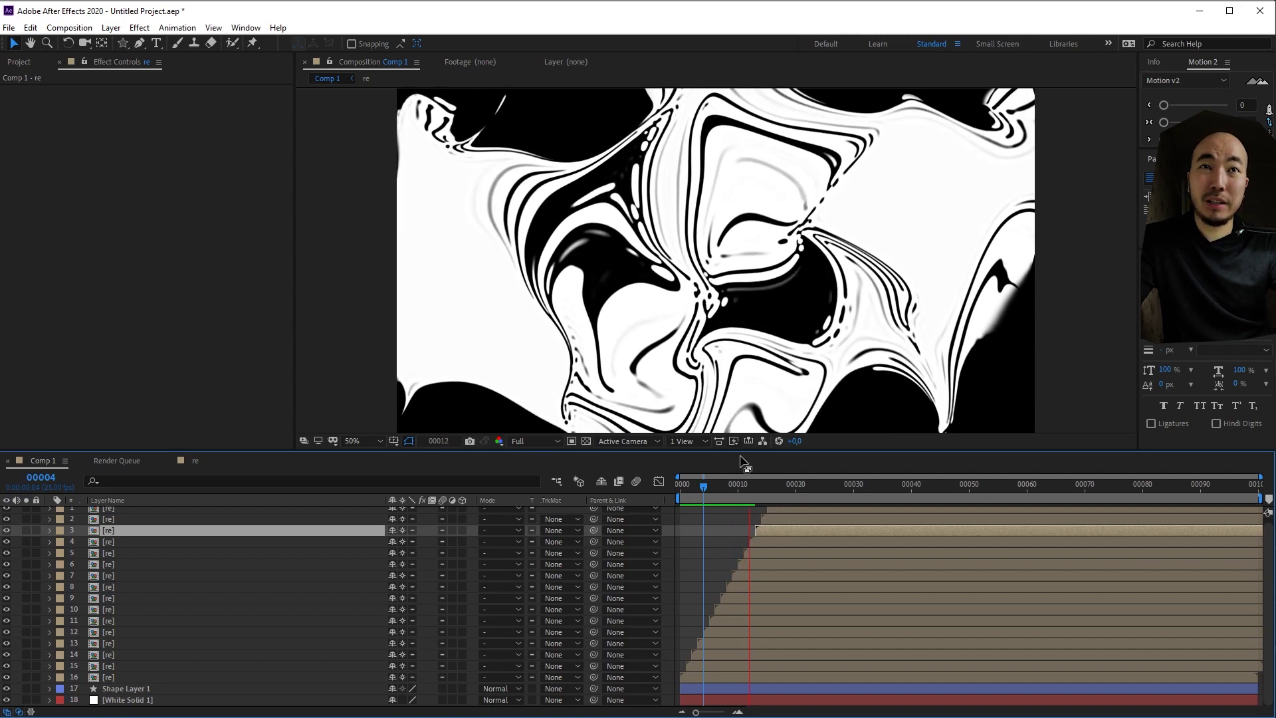
drag(697, 483, 629, 490)
key(space)
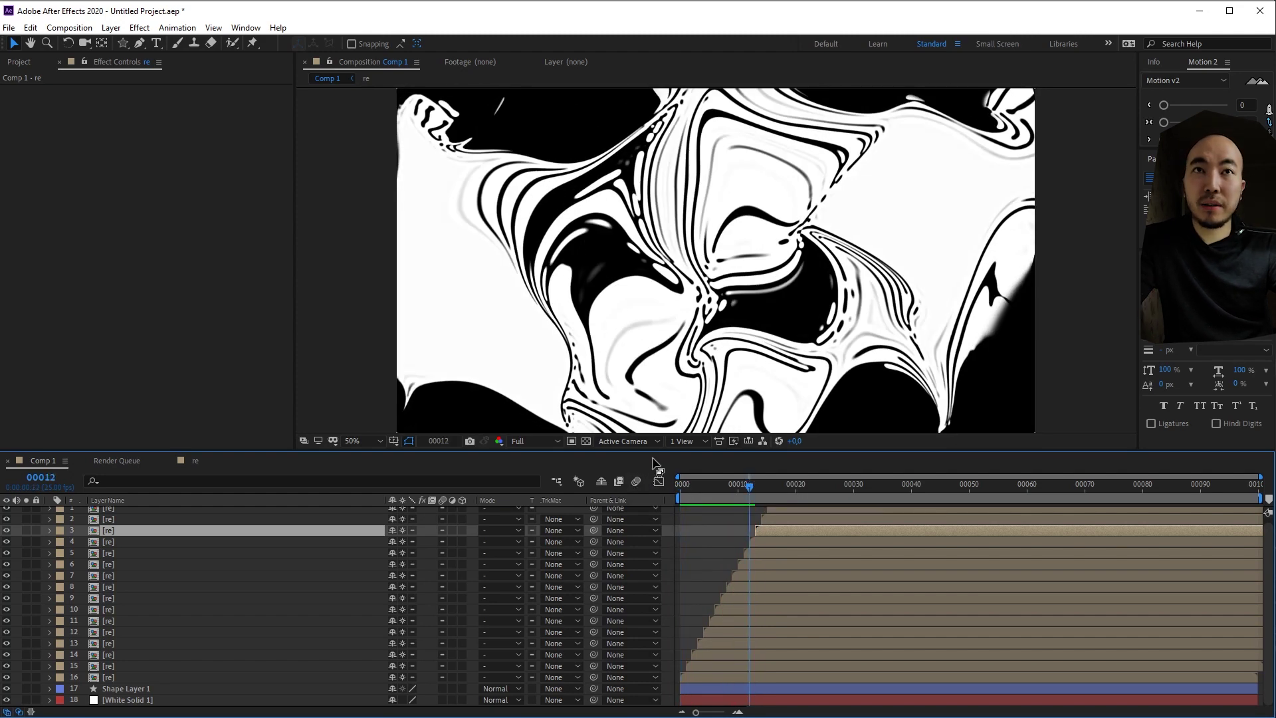
Step: Add 9gag.mp4 to the re precomp, hide its picture, and place it beneath White Solid 1
click(184, 465)
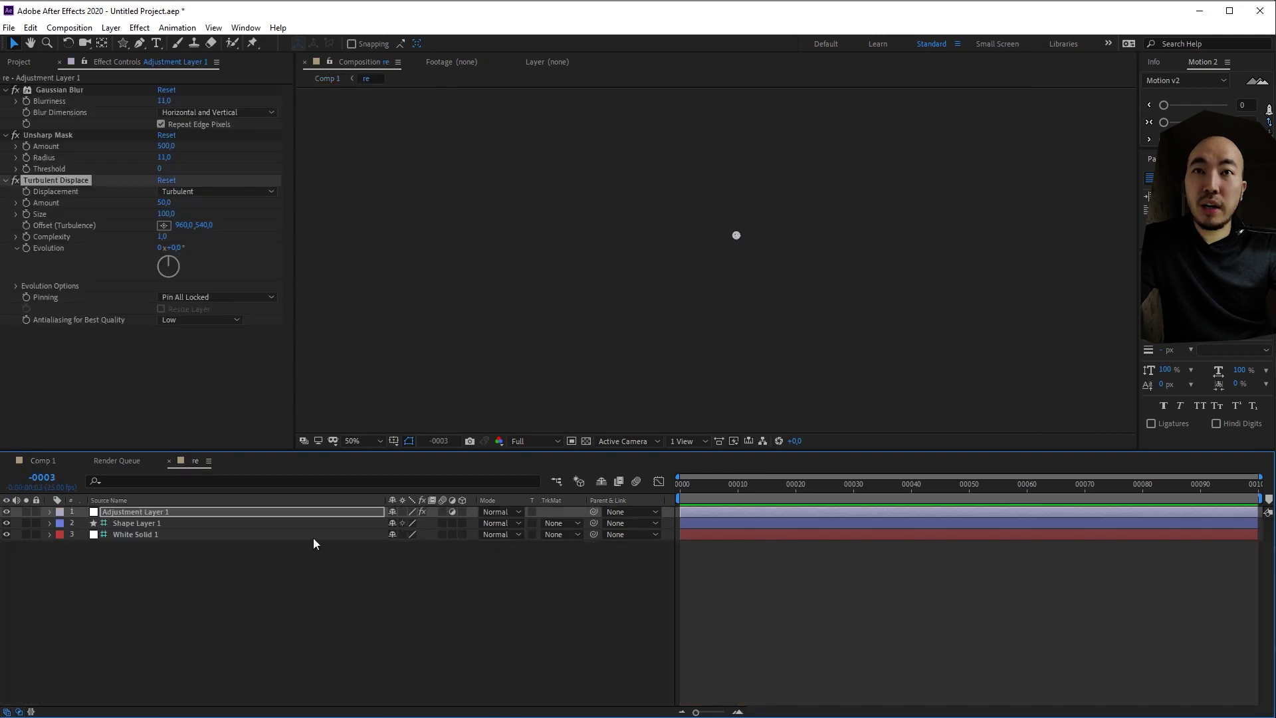
drag(692, 492, 682, 496)
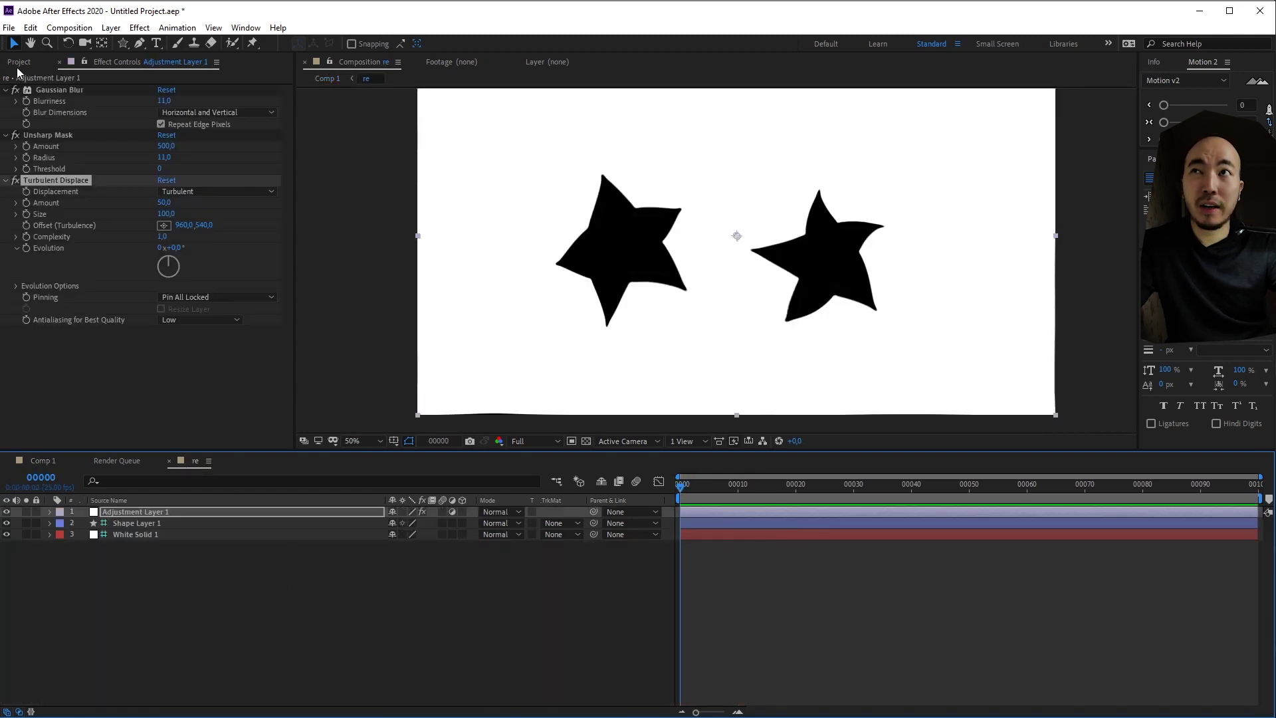
drag(0, 648, 329, 648)
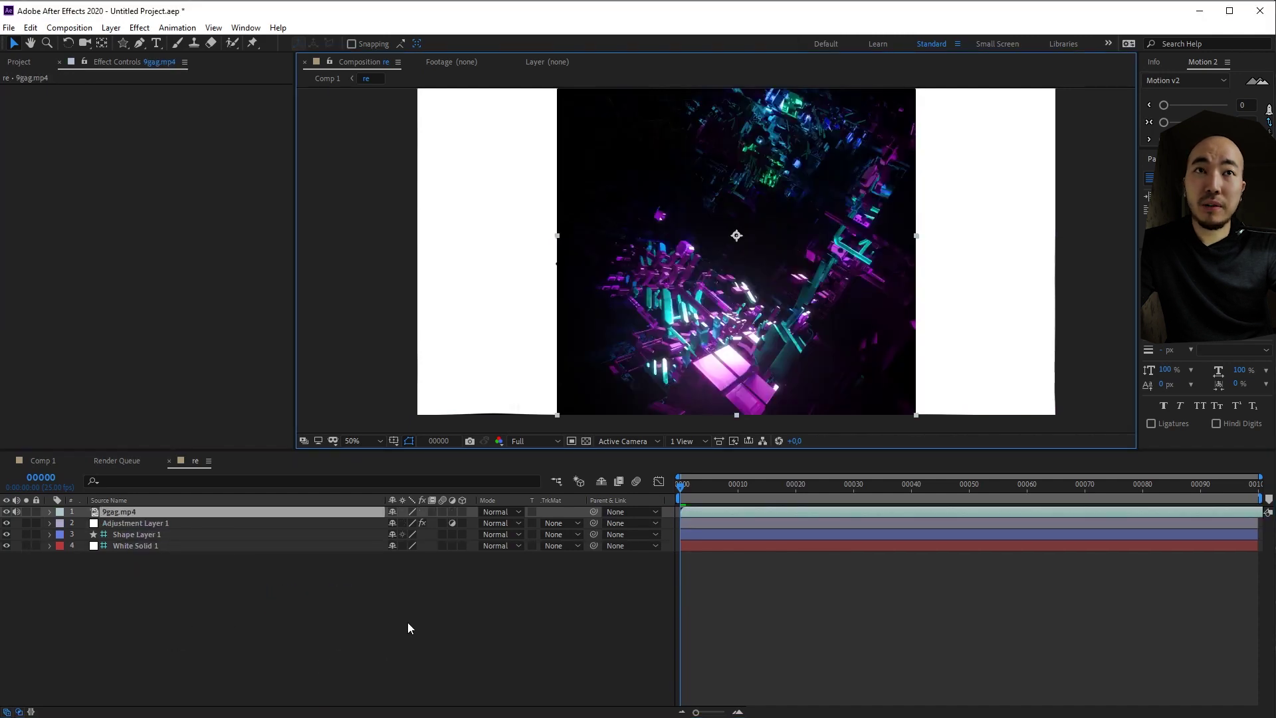
click(6, 512)
drag(141, 515, 143, 577)
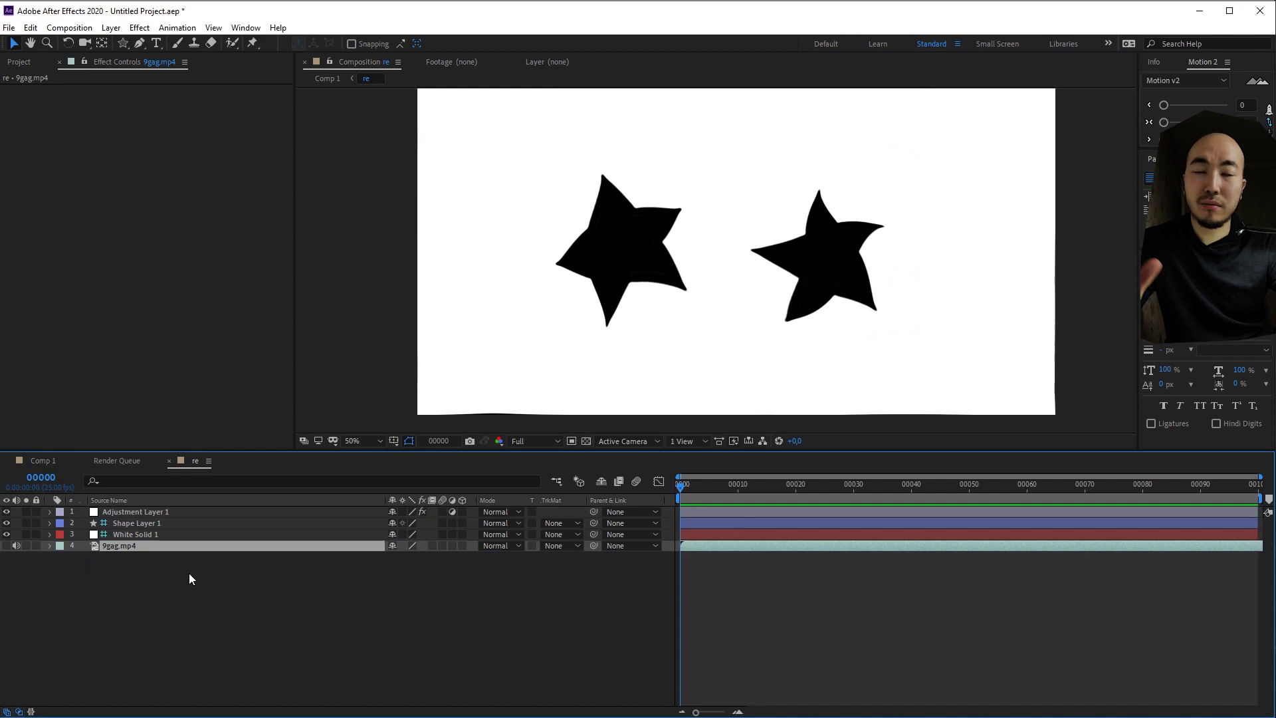
Step: Replace Turbulent Displace on Adjustment Layer 1 with the Calculations effect, placed between Gaussian Blur and Unsharp Mask
click(139, 514)
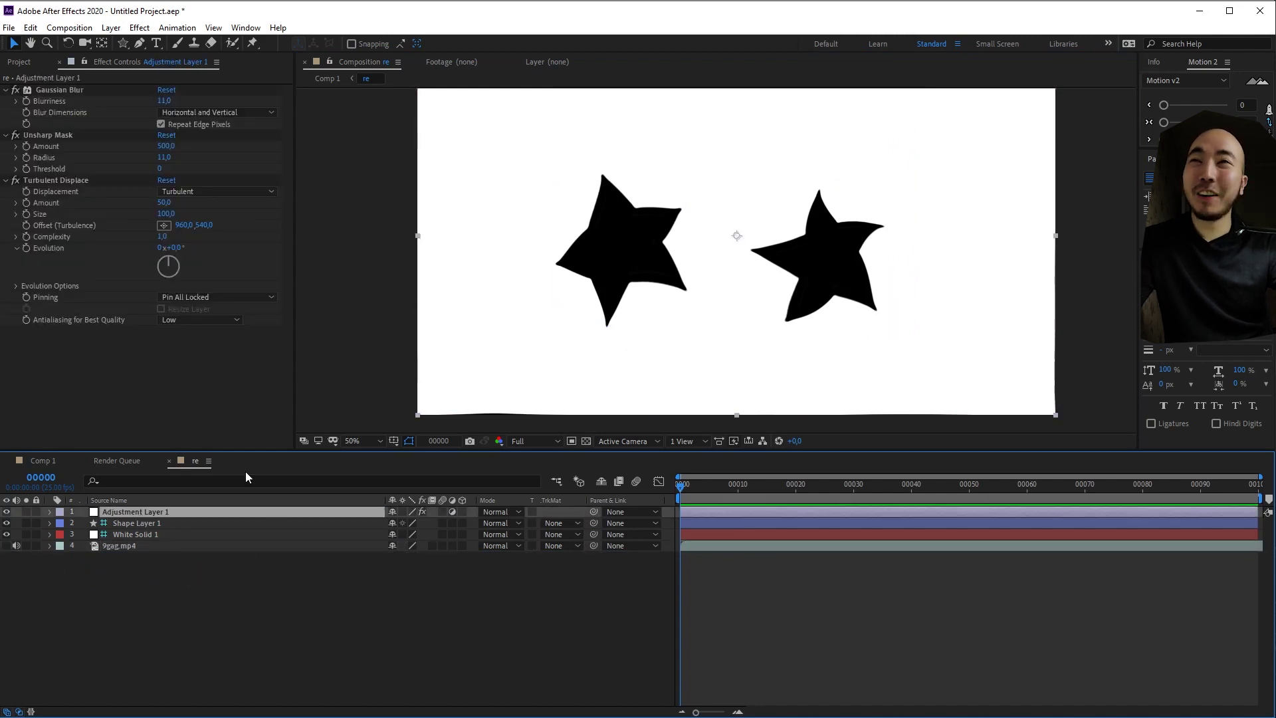
click(56, 178)
key(Delete)
right_click(57, 268)
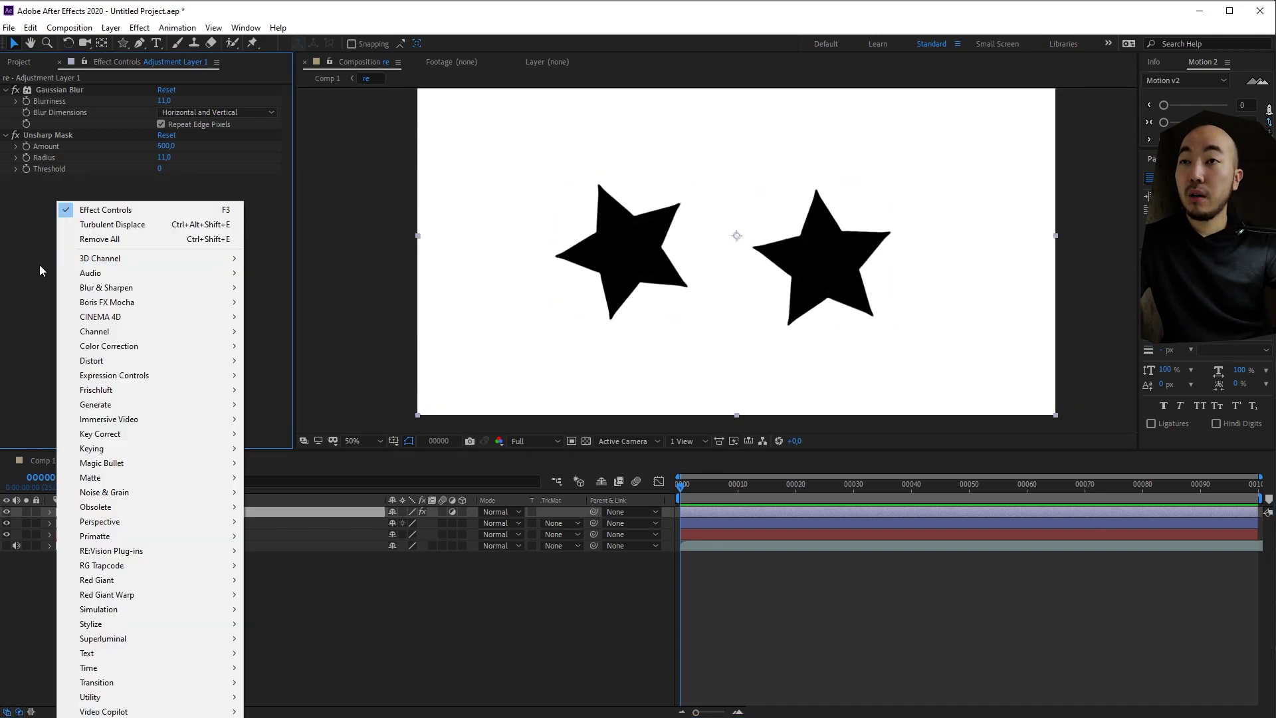
key(Escape)
key(ctrl+space)
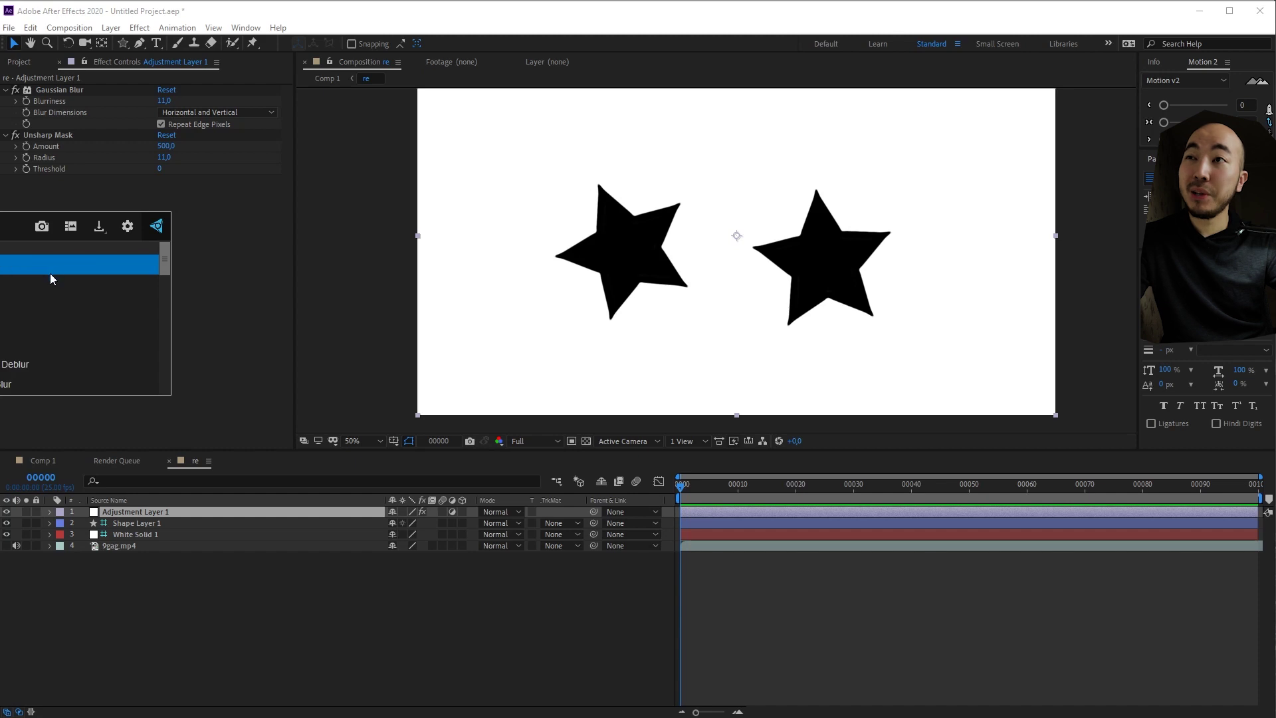
click(50, 272)
drag(57, 182, 69, 133)
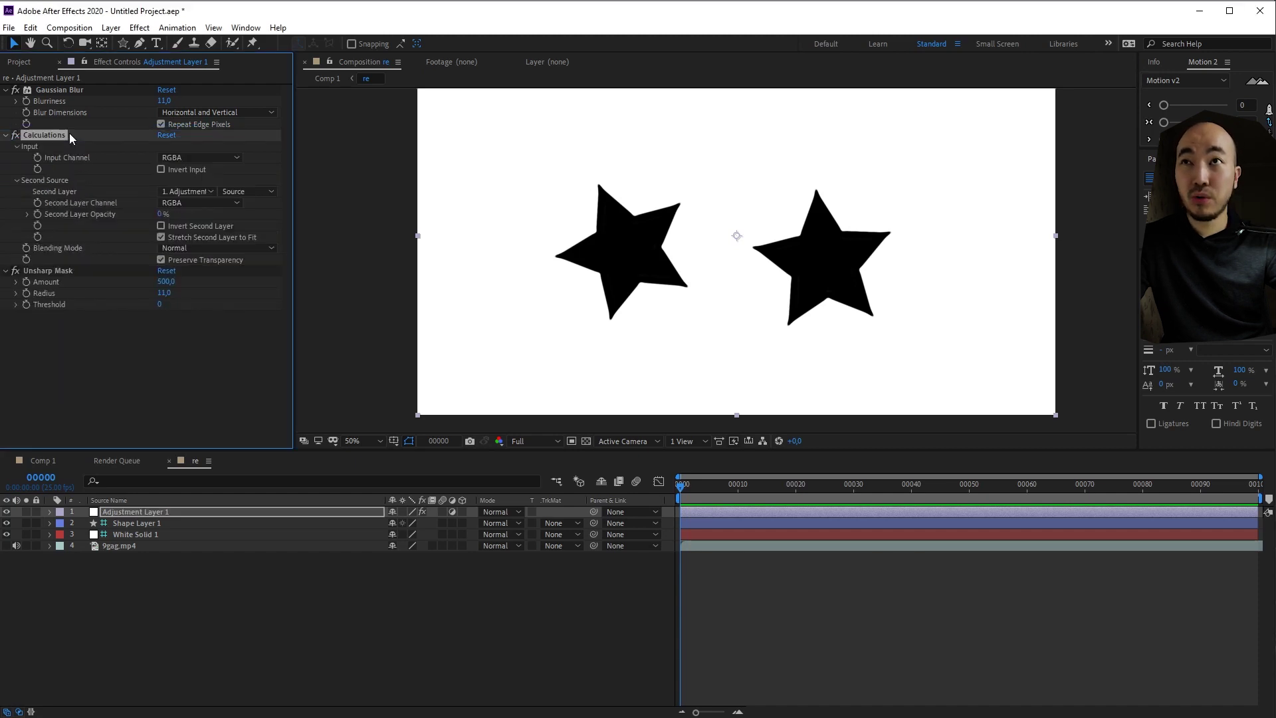
Step: Use 9gag.mp4 as the Calculations second layer, and move it above Adjustment Layer 1 with Screen blending
click(188, 191)
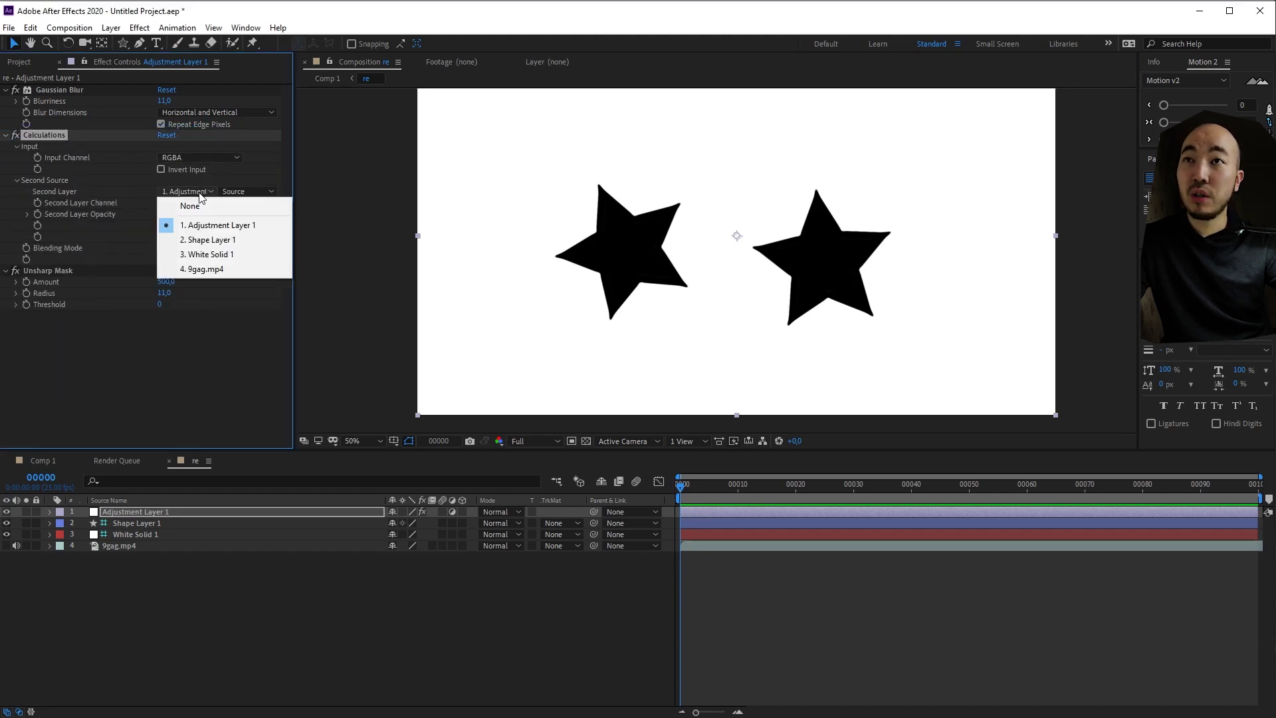
click(207, 270)
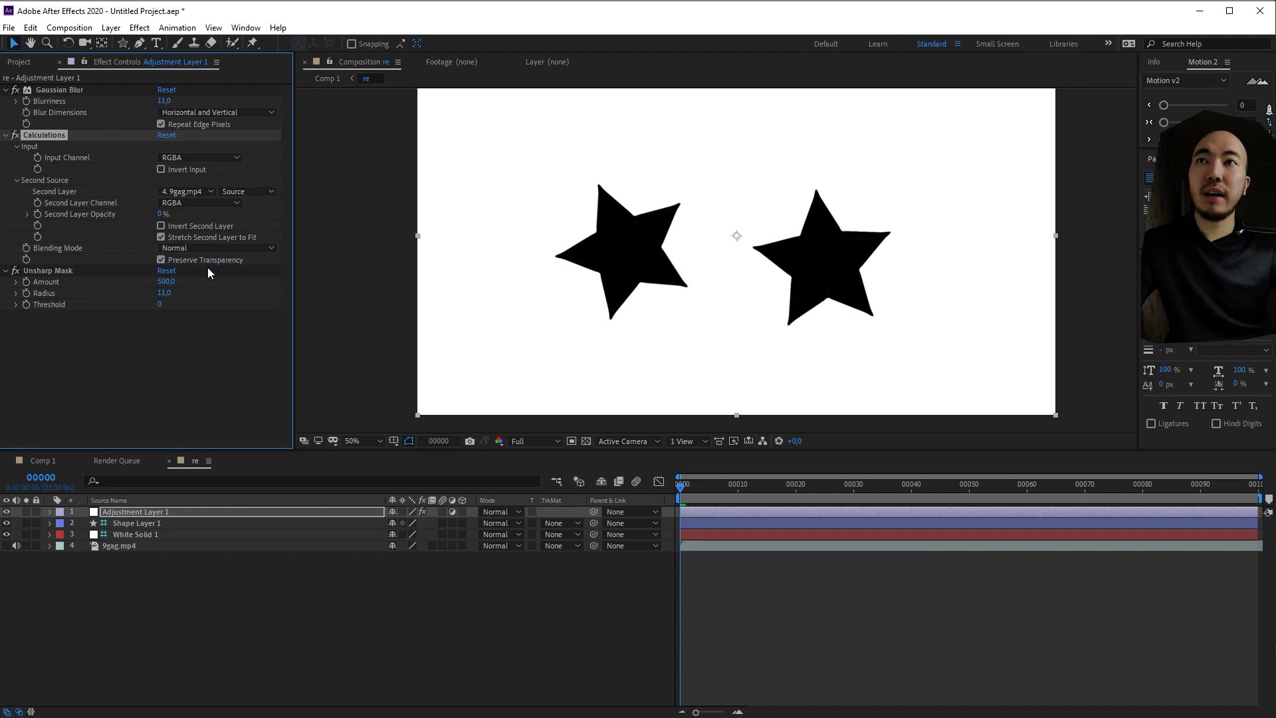
drag(136, 546, 157, 509)
click(498, 513)
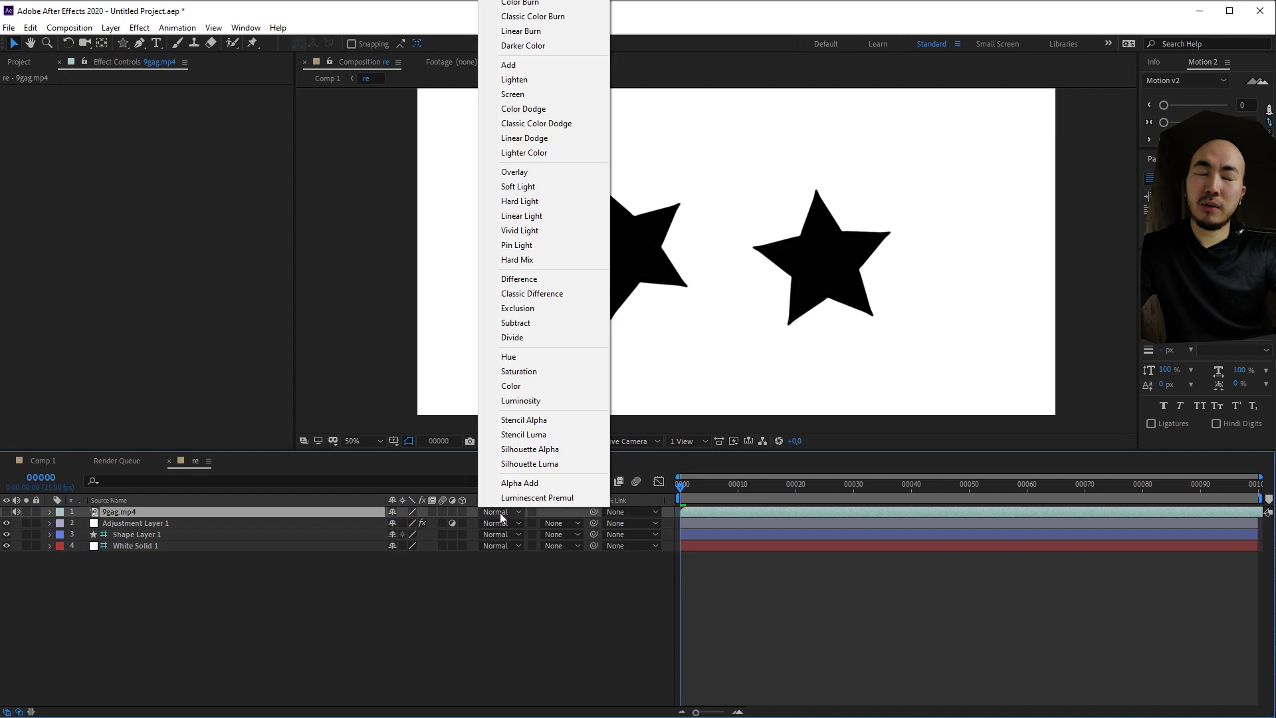
click(515, 94)
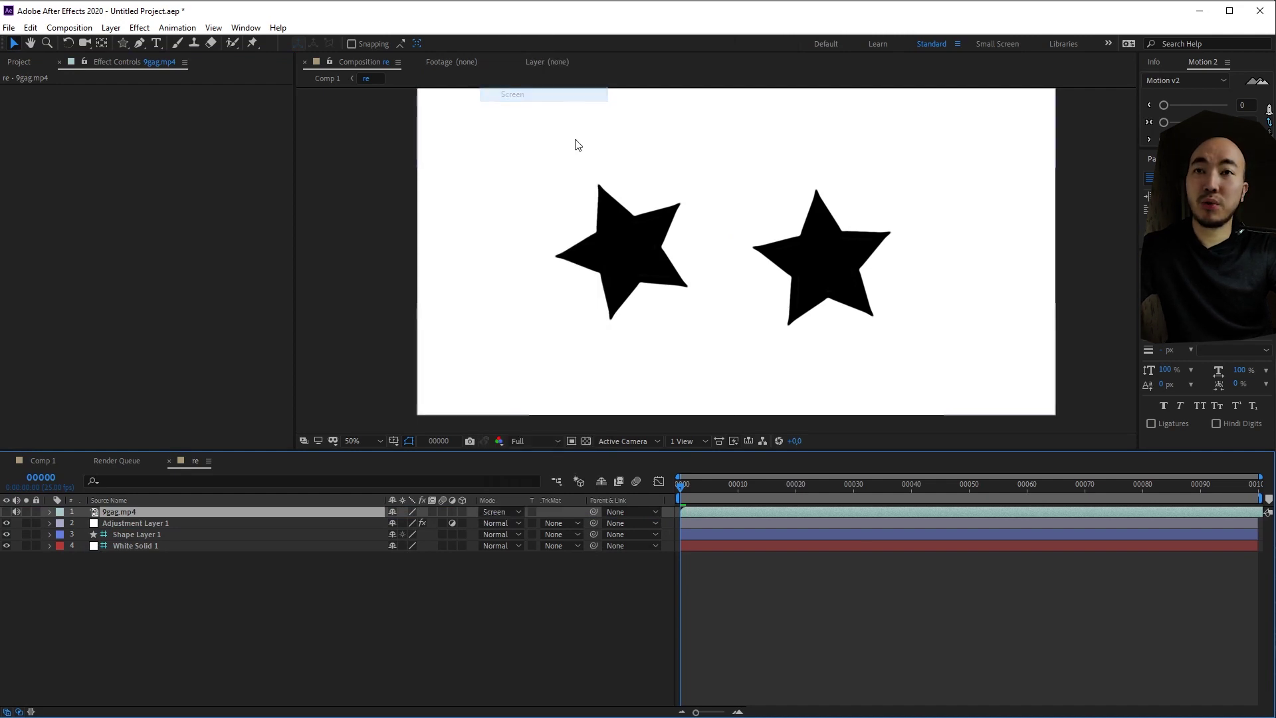
Step: Set the Calculations effect on Adjustment Layer 1 to Overlay blending with 100% second layer opacity
click(146, 523)
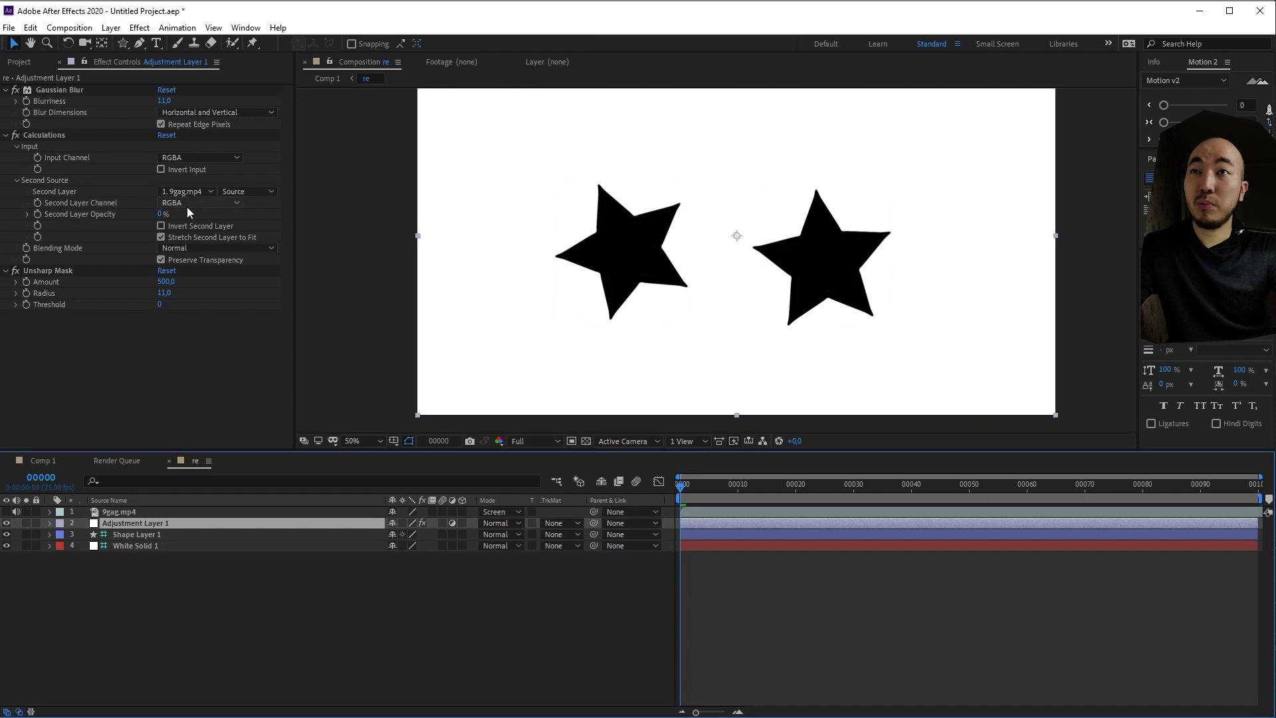
click(199, 248)
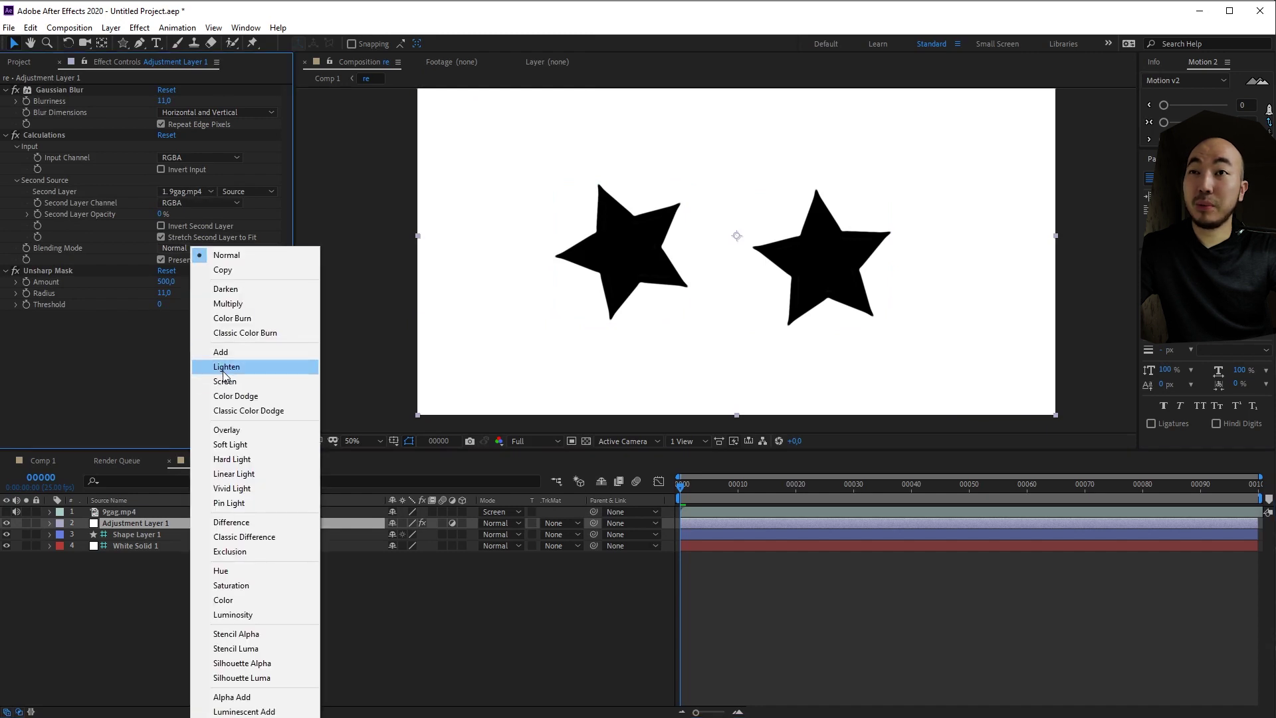
click(227, 430)
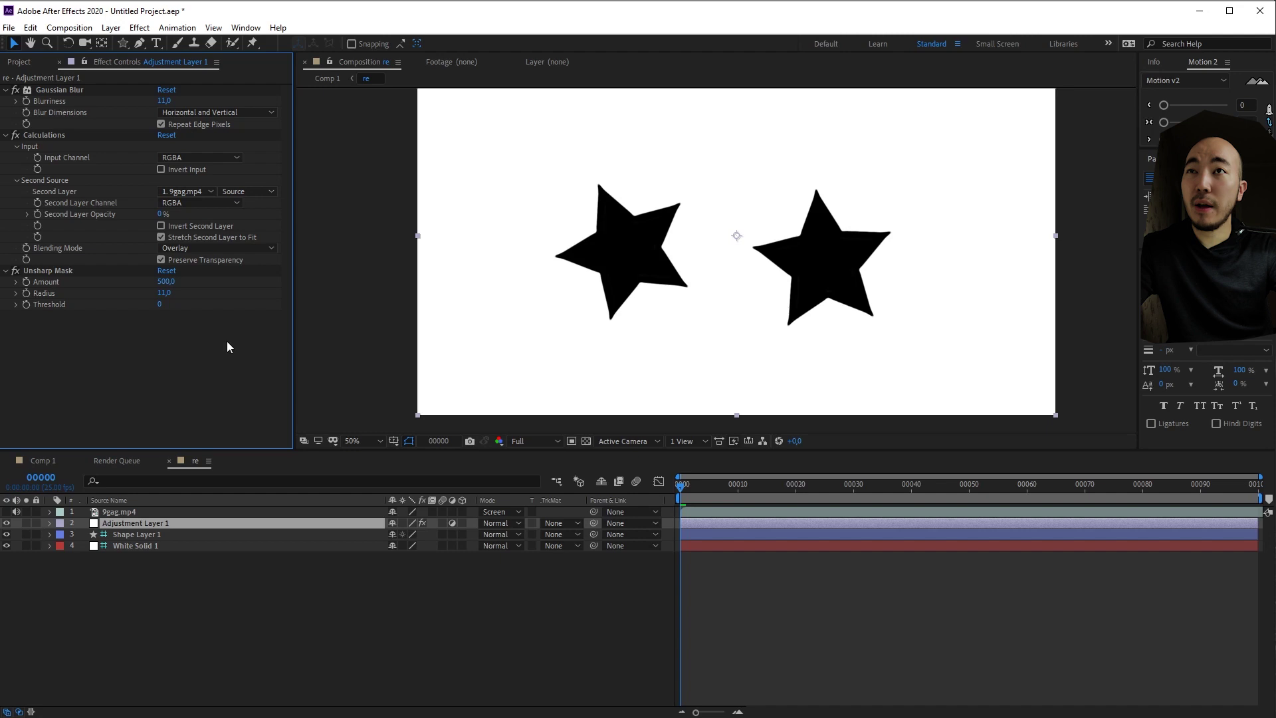
drag(160, 213, 513, 242)
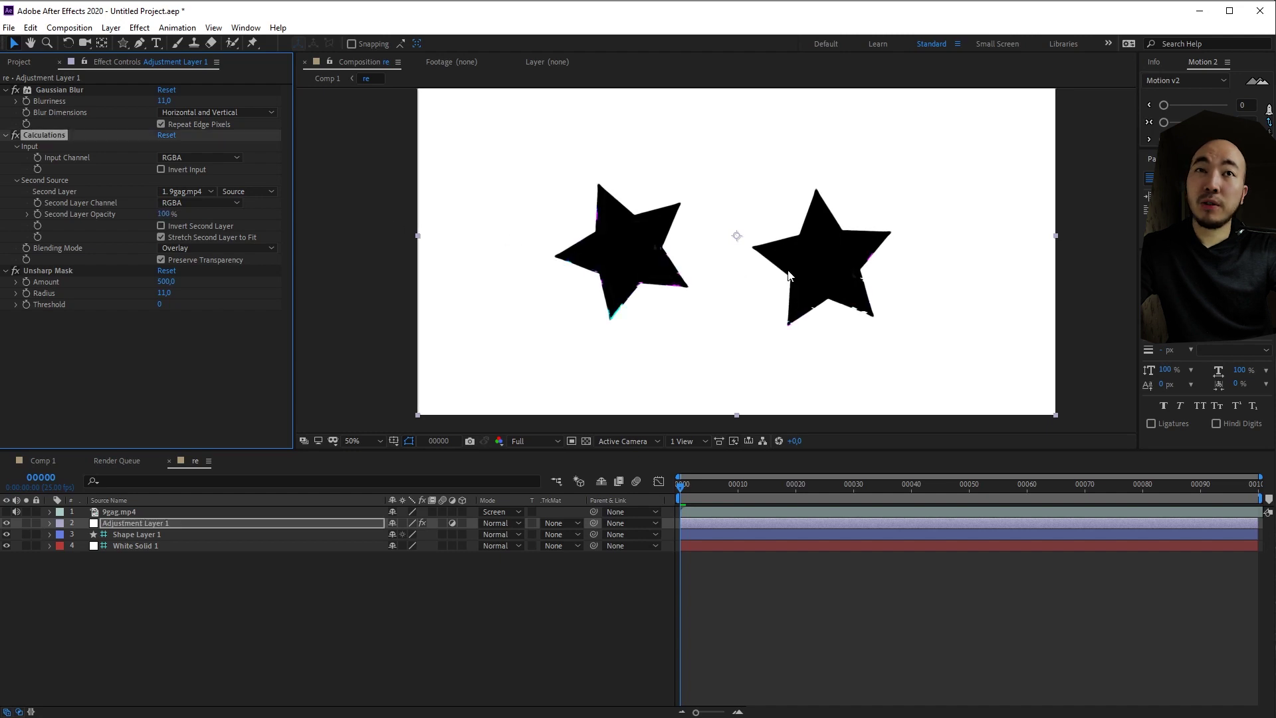
Step: Examine the star edges with Unsharp Mask temporarily disabled, and preview the Calculations growth animation in Comp 1
click(15, 271)
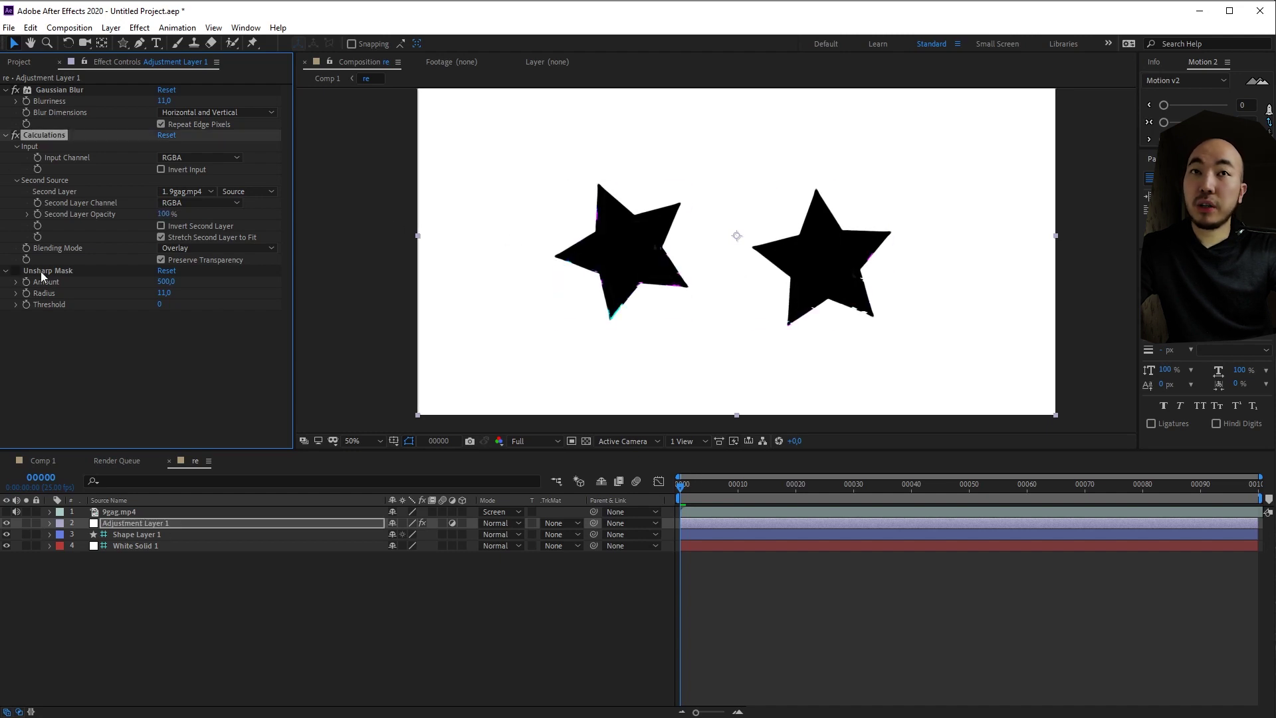
key(period)
scroll(692, 234, up, 2)
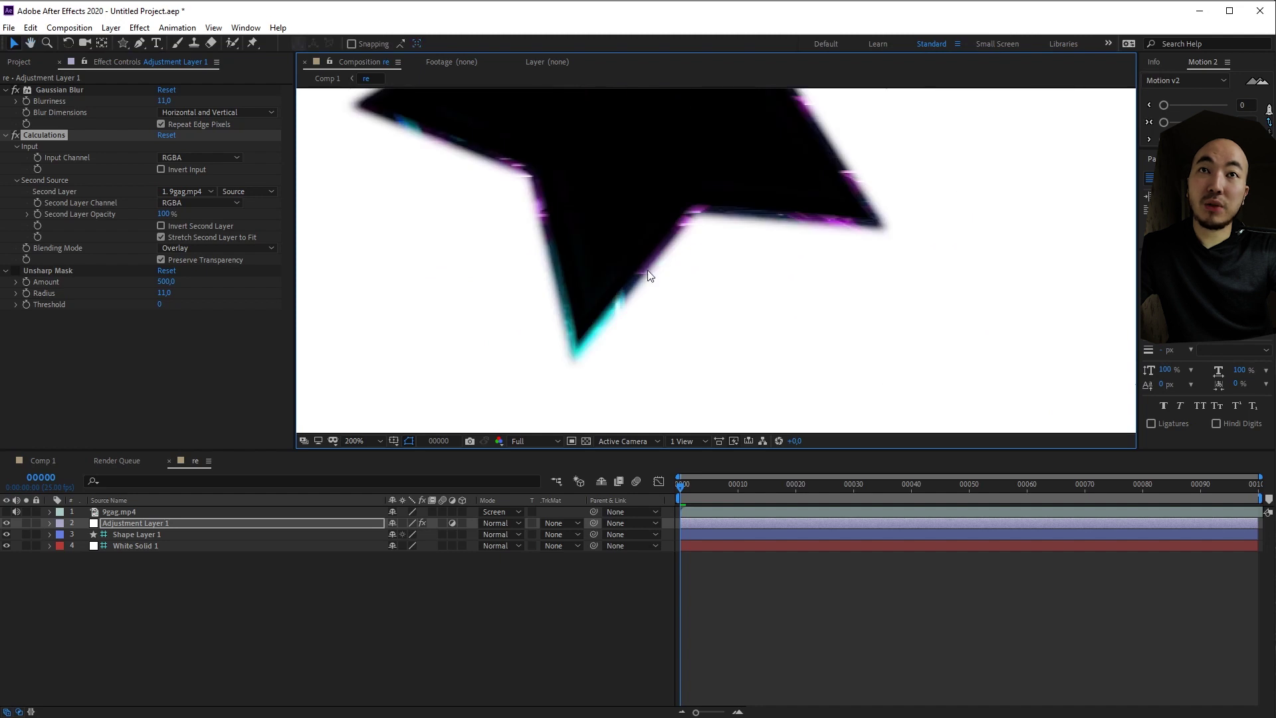
scroll(647, 270, down, 2)
drag(856, 226, 695, 317)
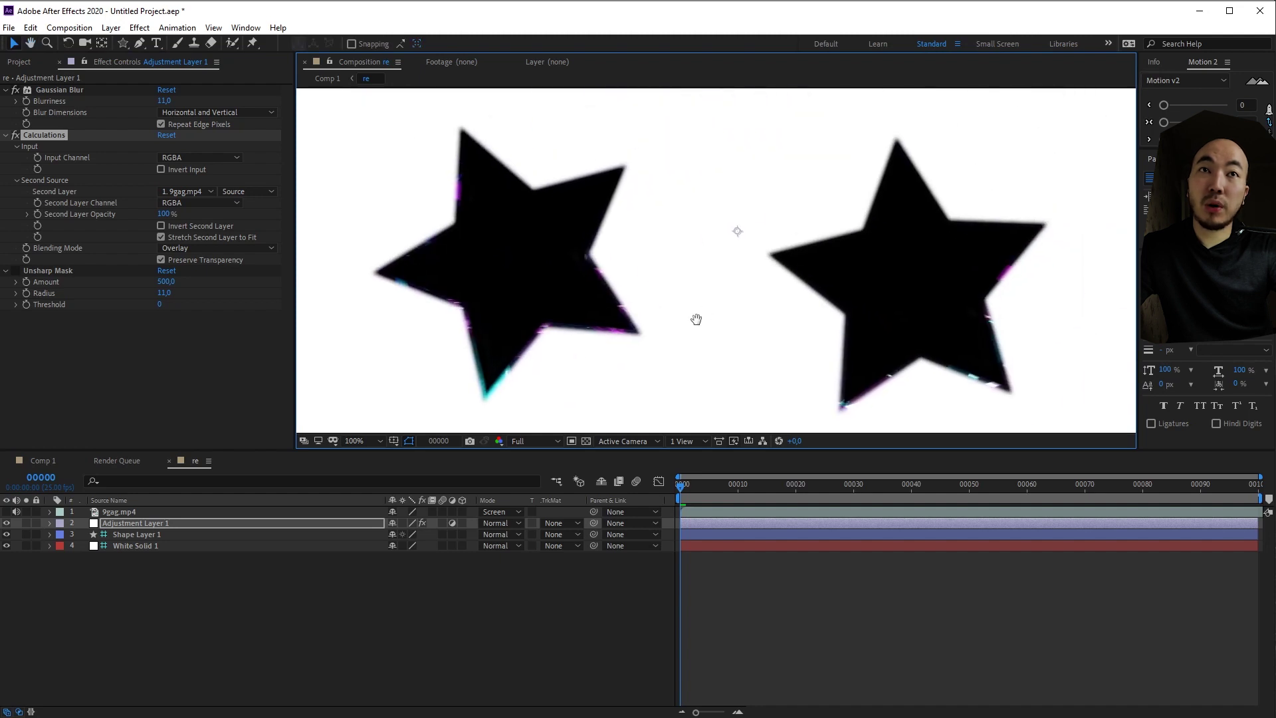
click(15, 270)
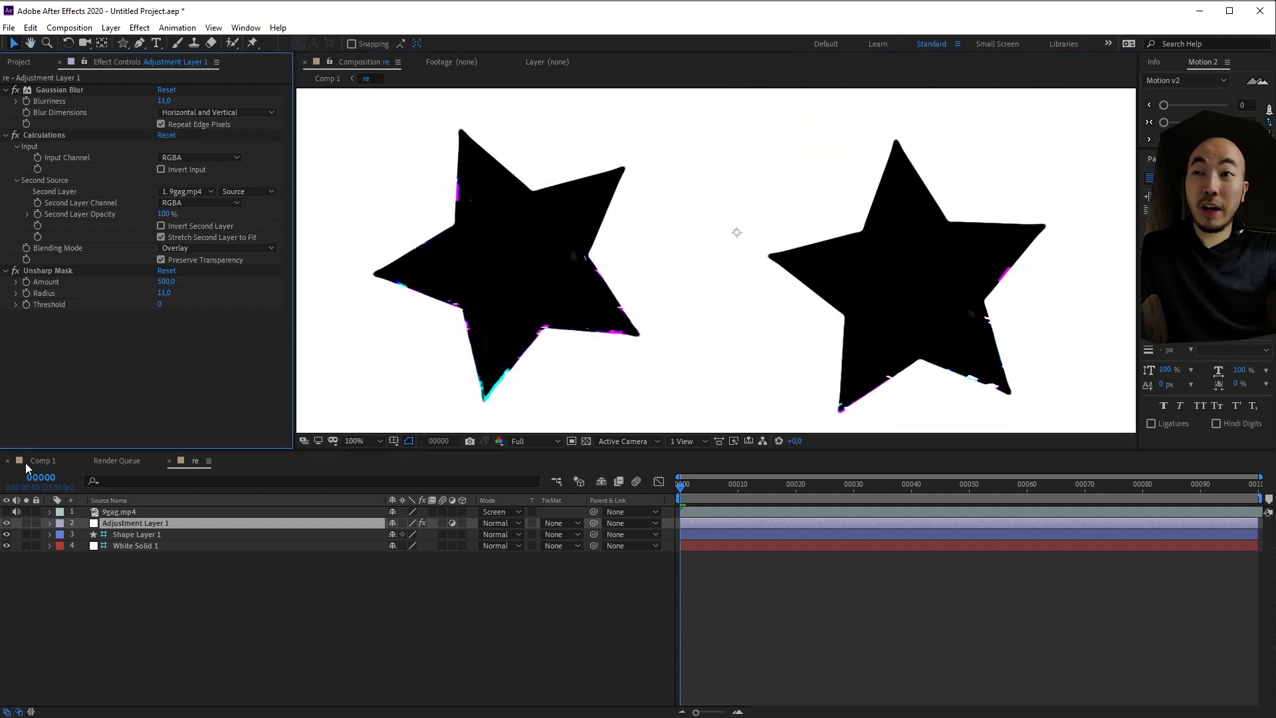
click(30, 462)
key(space)
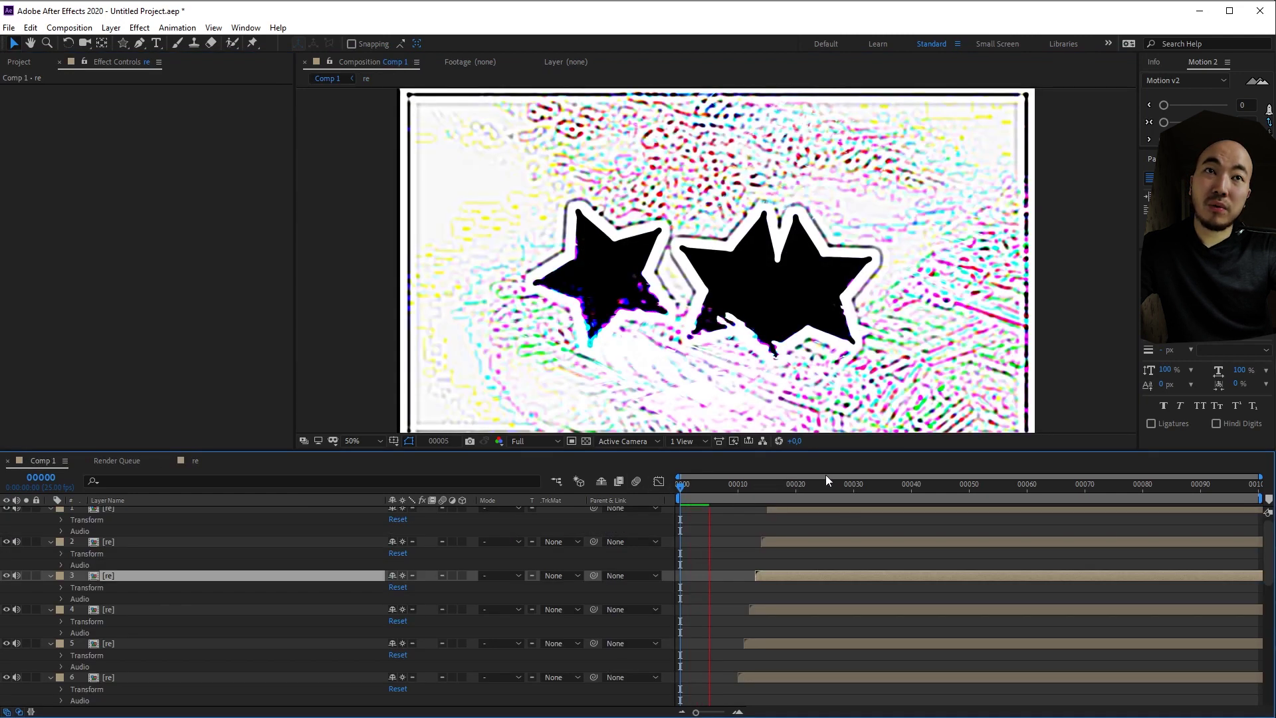
Step: Add Levels after Unsharp Mask on Adjustment Layer 1, with input black at 3983,6 and input white at 28141,9
click(191, 461)
click(94, 373)
key(ctrl+space)
text(levels)
key(Return)
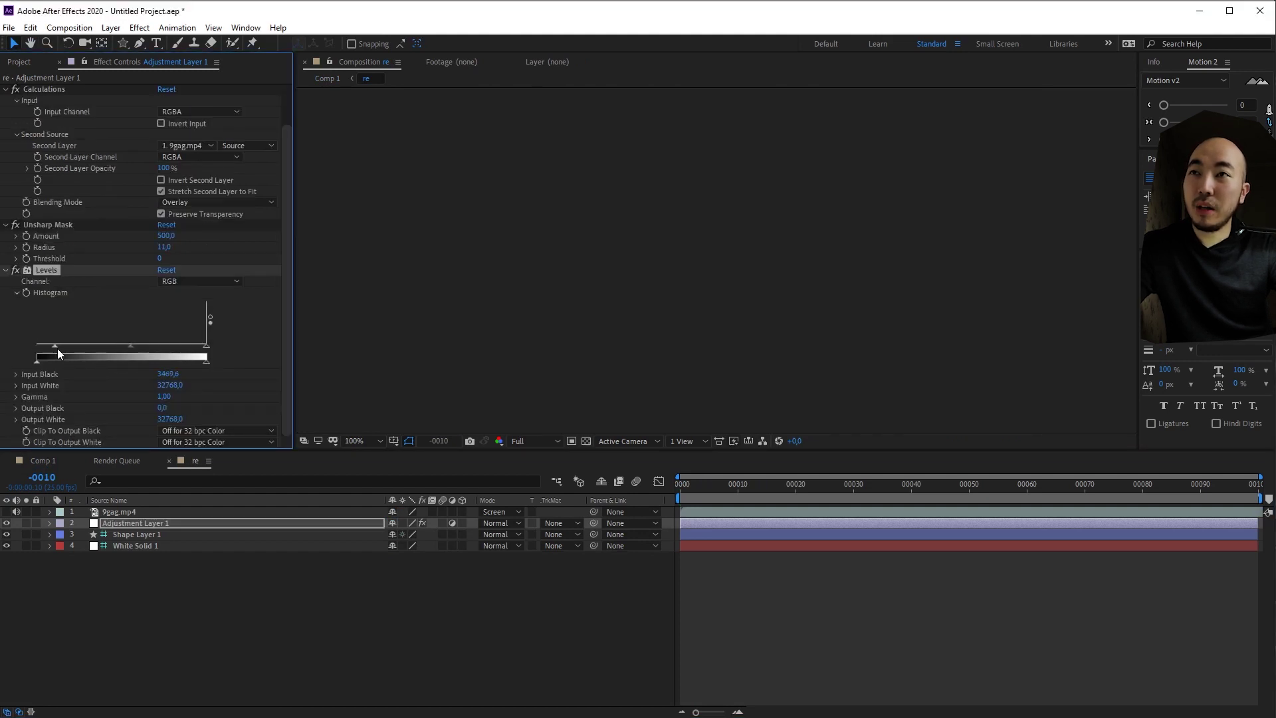
drag(211, 345, 183, 346)
Step: Preview the growth animation with Calculations and Levels in Comp 1 from the first frame
click(46, 459)
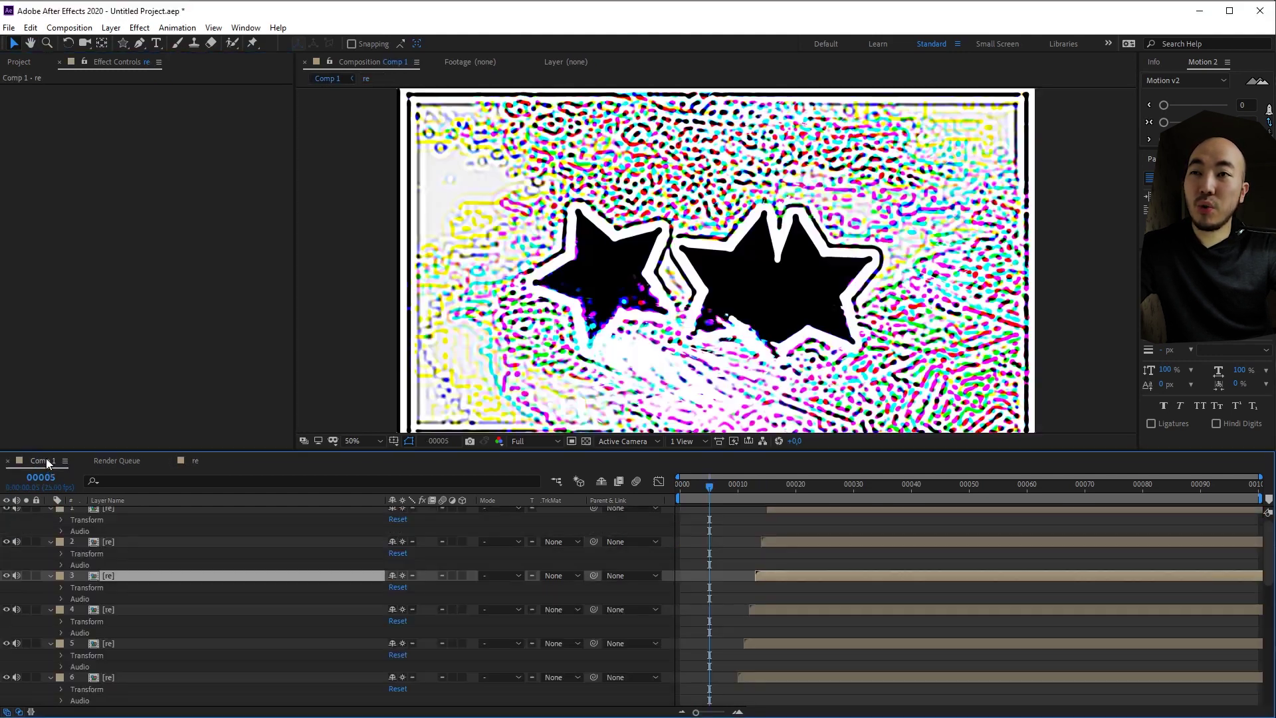
drag(701, 487, 601, 497)
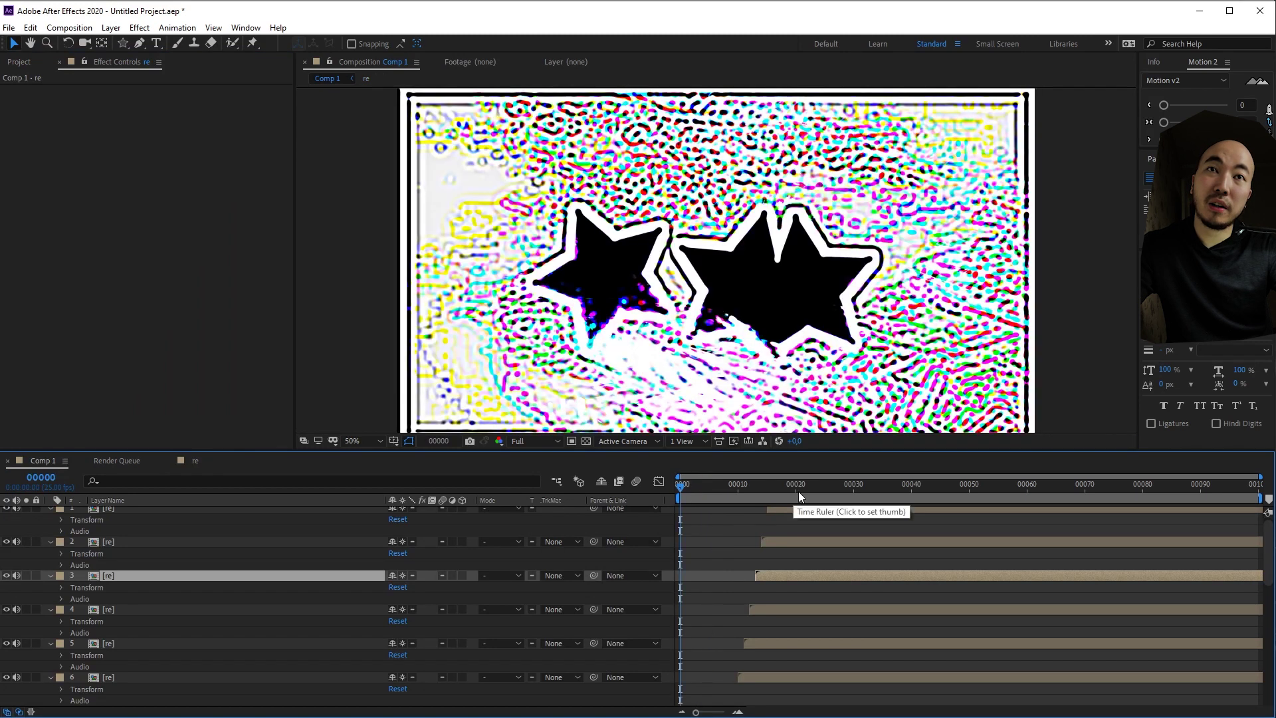
key(space)
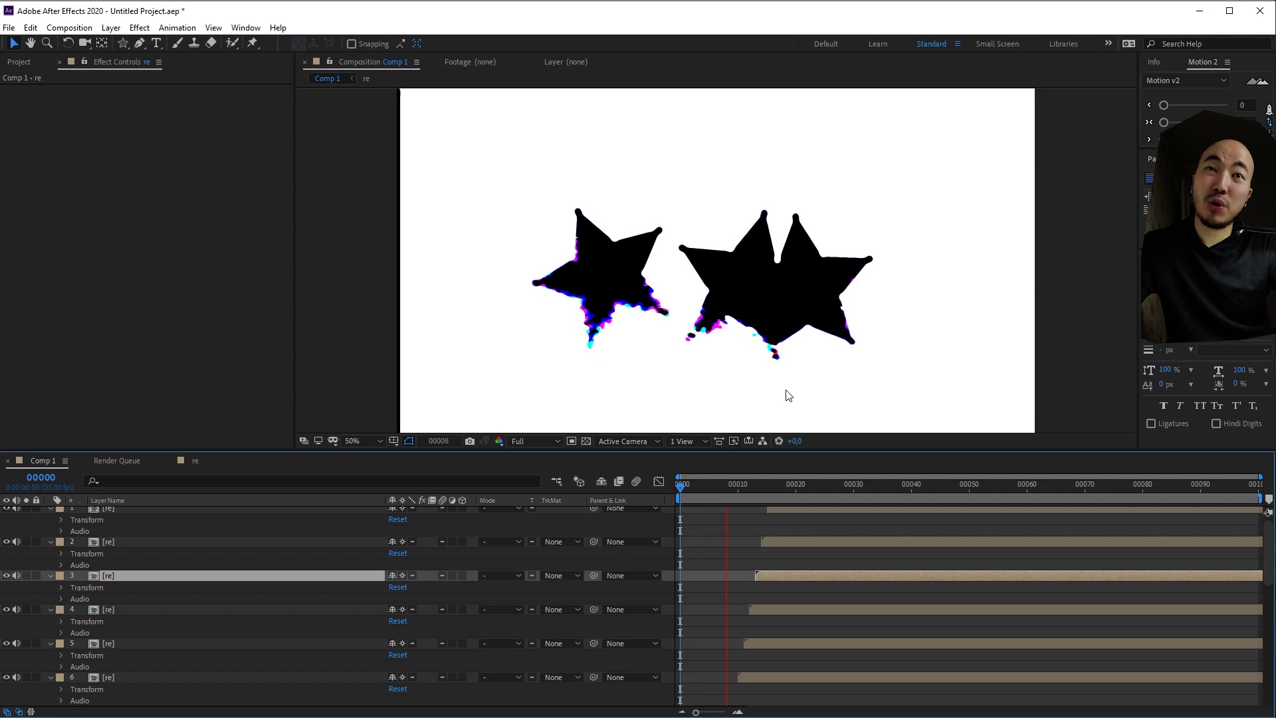
key(space)
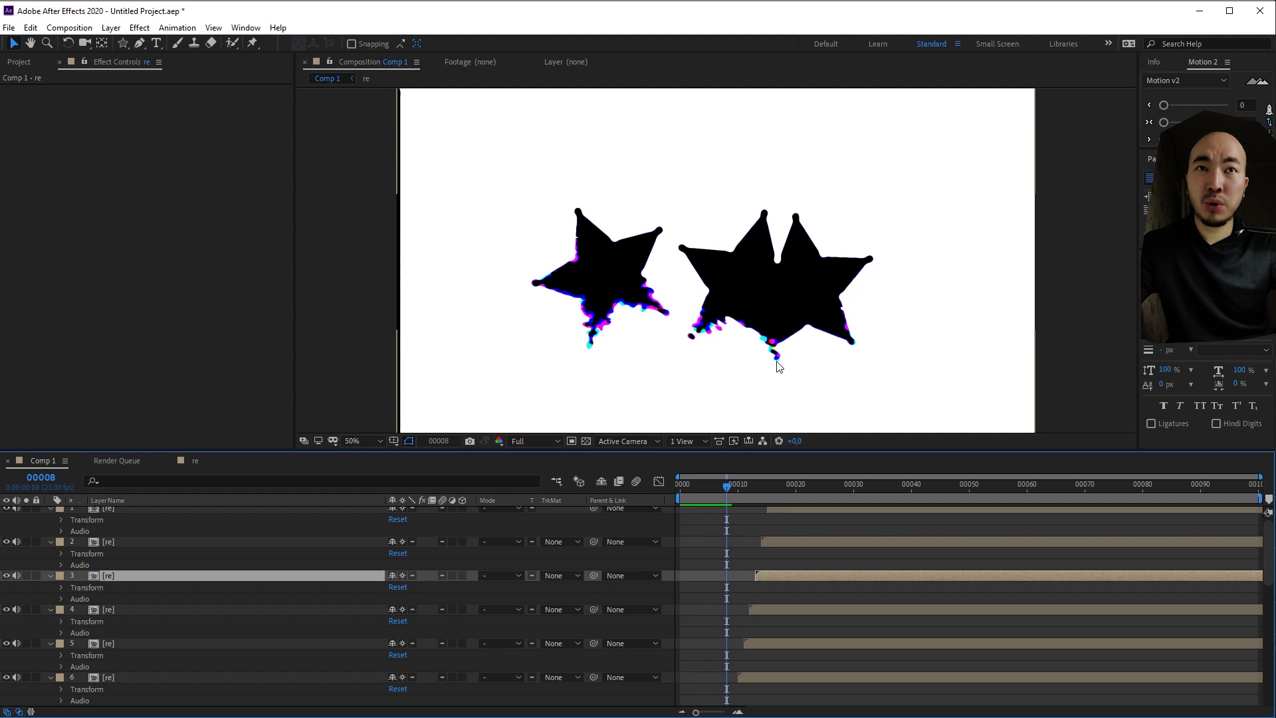
drag(731, 495, 645, 493)
key(space)
key(space)
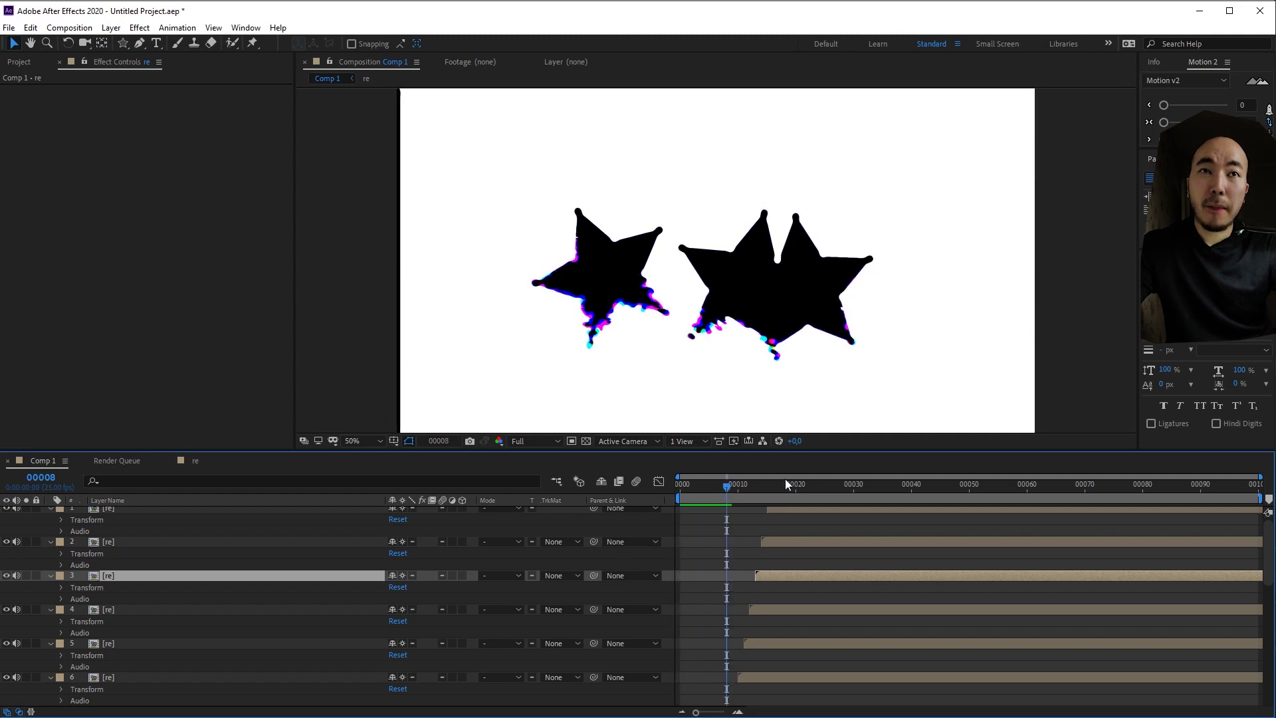
Step: Delete the Levels and Calculations effects from Adjustment Layer 1 in the re precomp
click(195, 461)
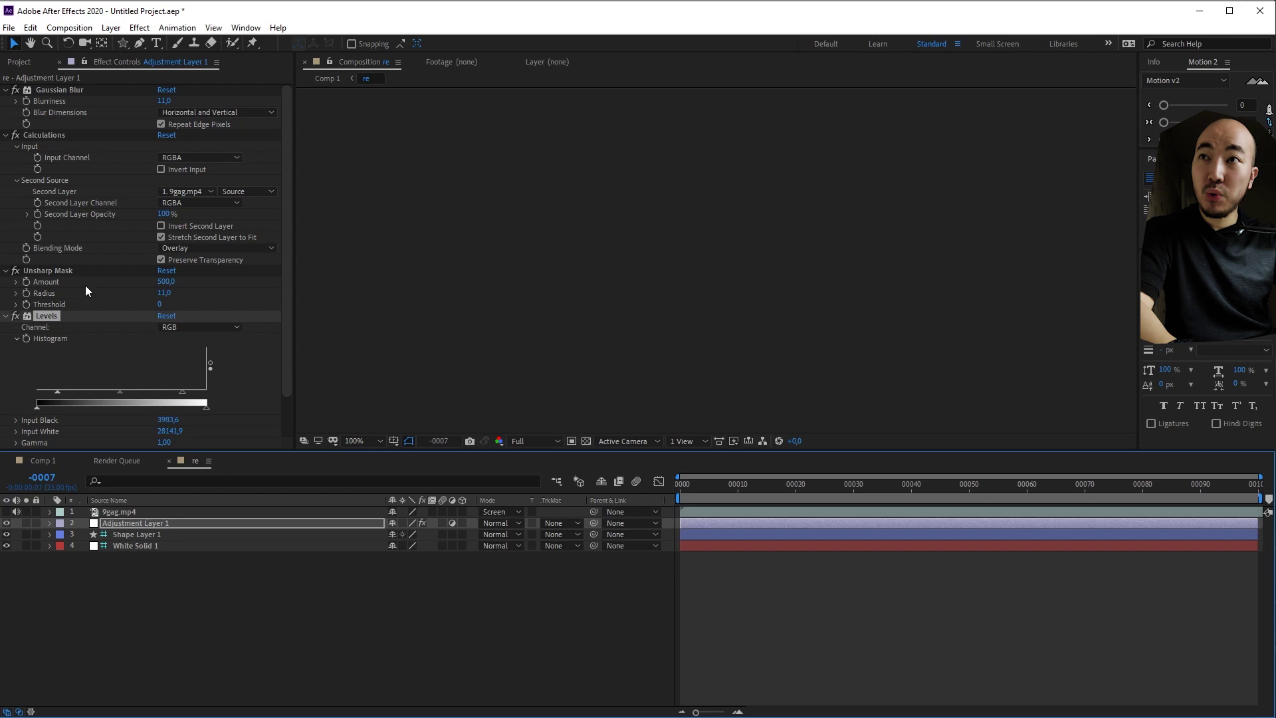
key(Delete)
click(47, 140)
key(Delete)
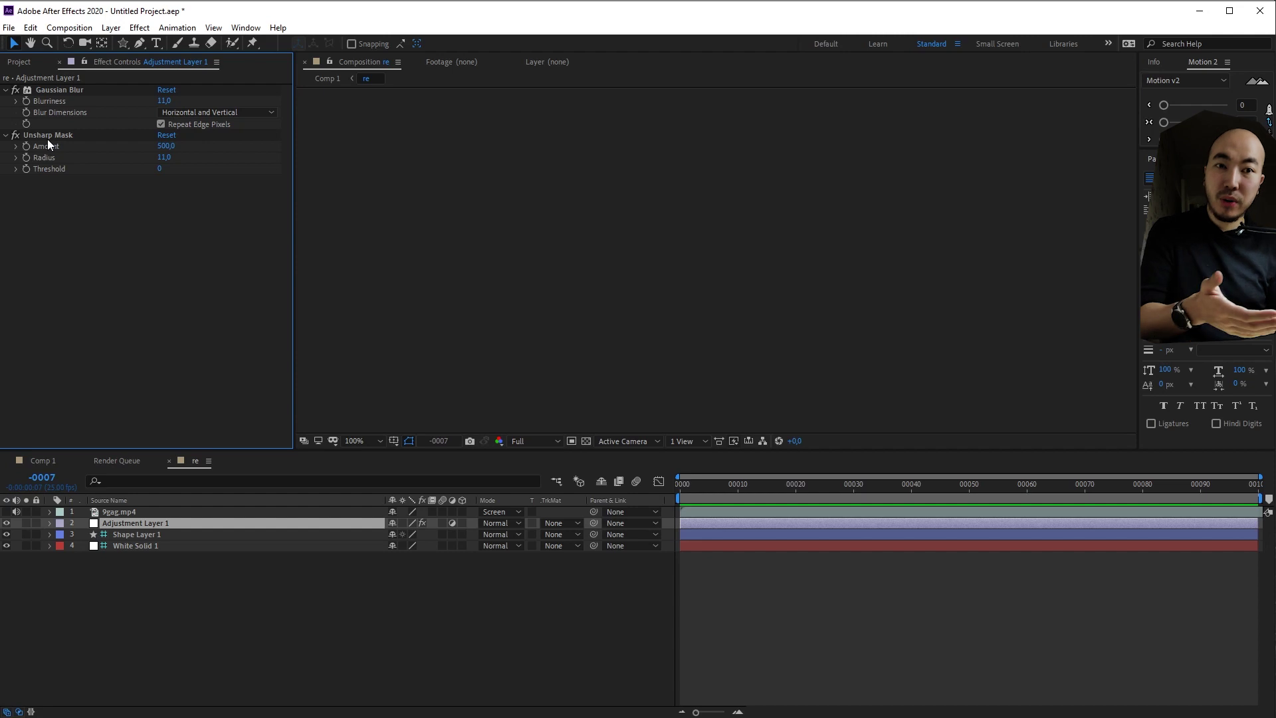
right_click(87, 253)
key(Escape)
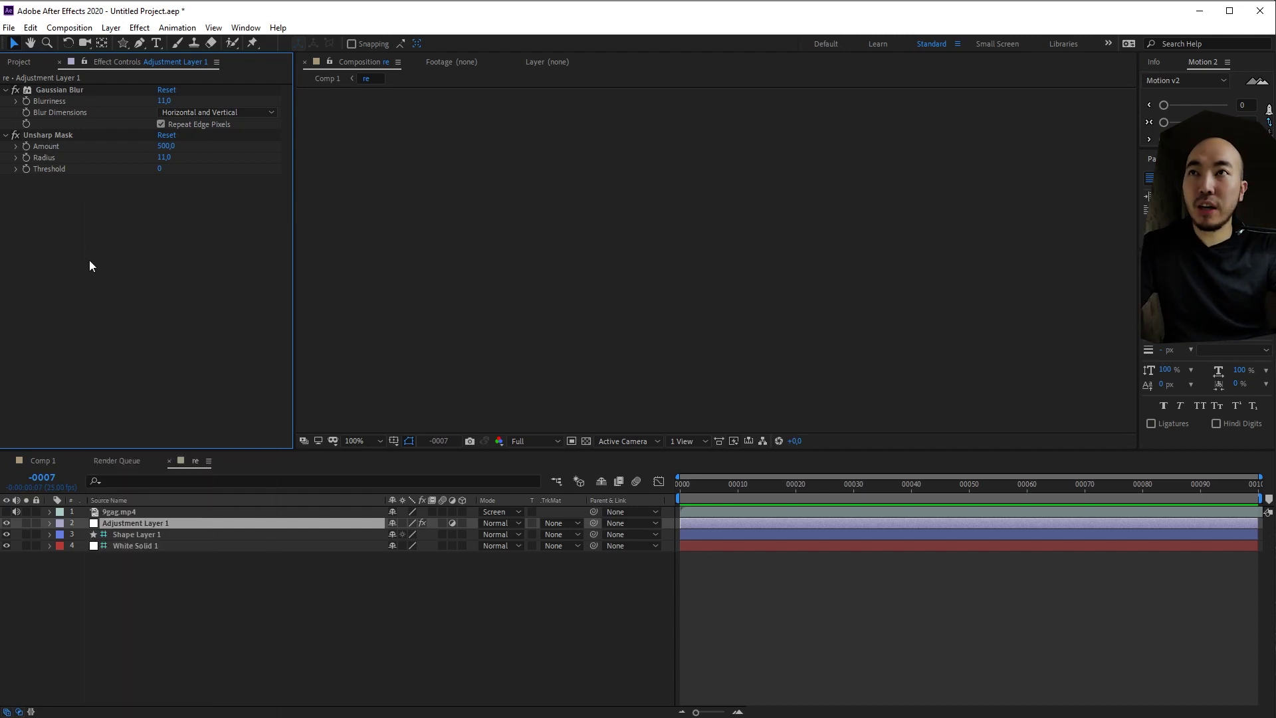
key(ctrl+space)
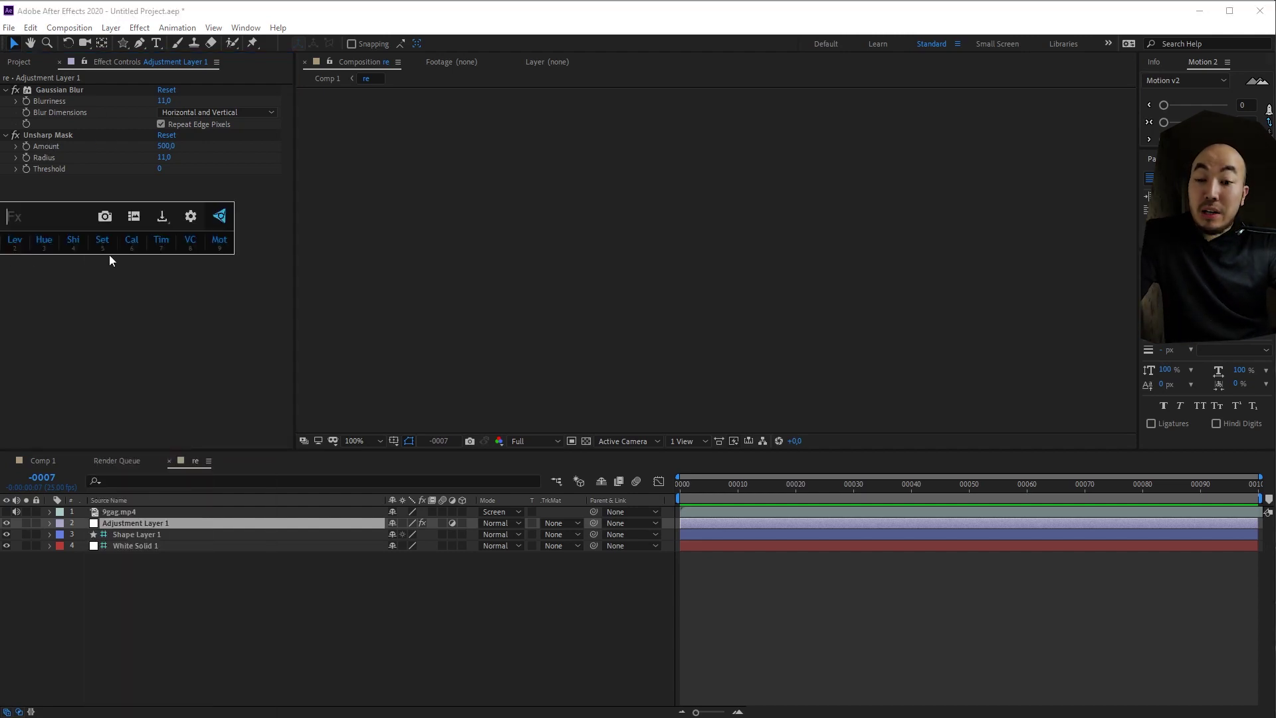
text(h)
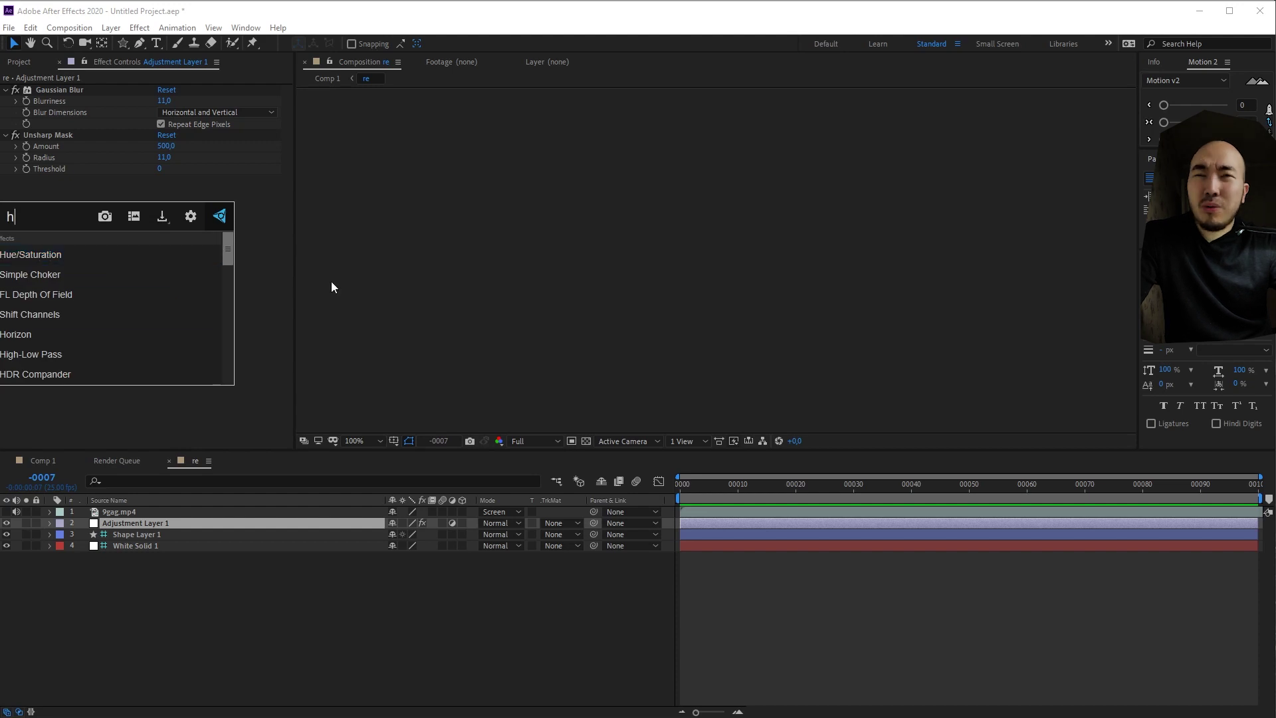
key(Escape)
Step: Apply CC Vector Blur to Adjustment Layer 1 after Unsharp Mask
key(ctrl+space)
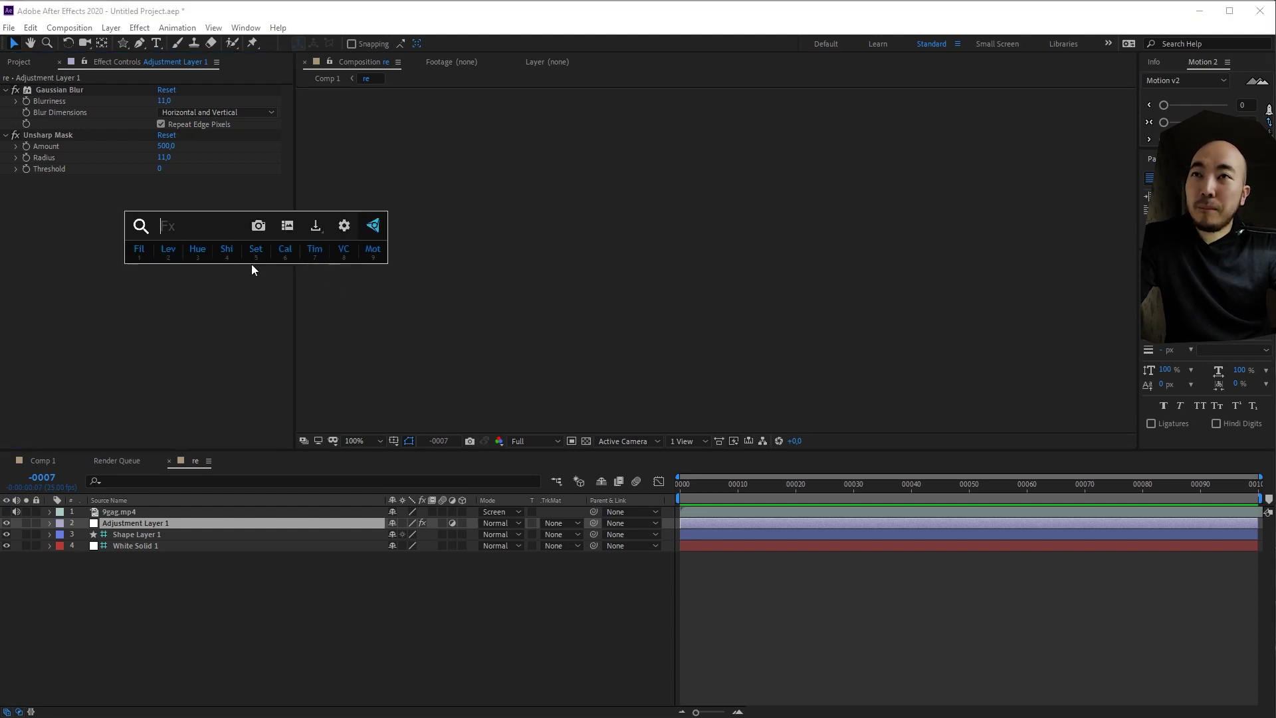
text(va)
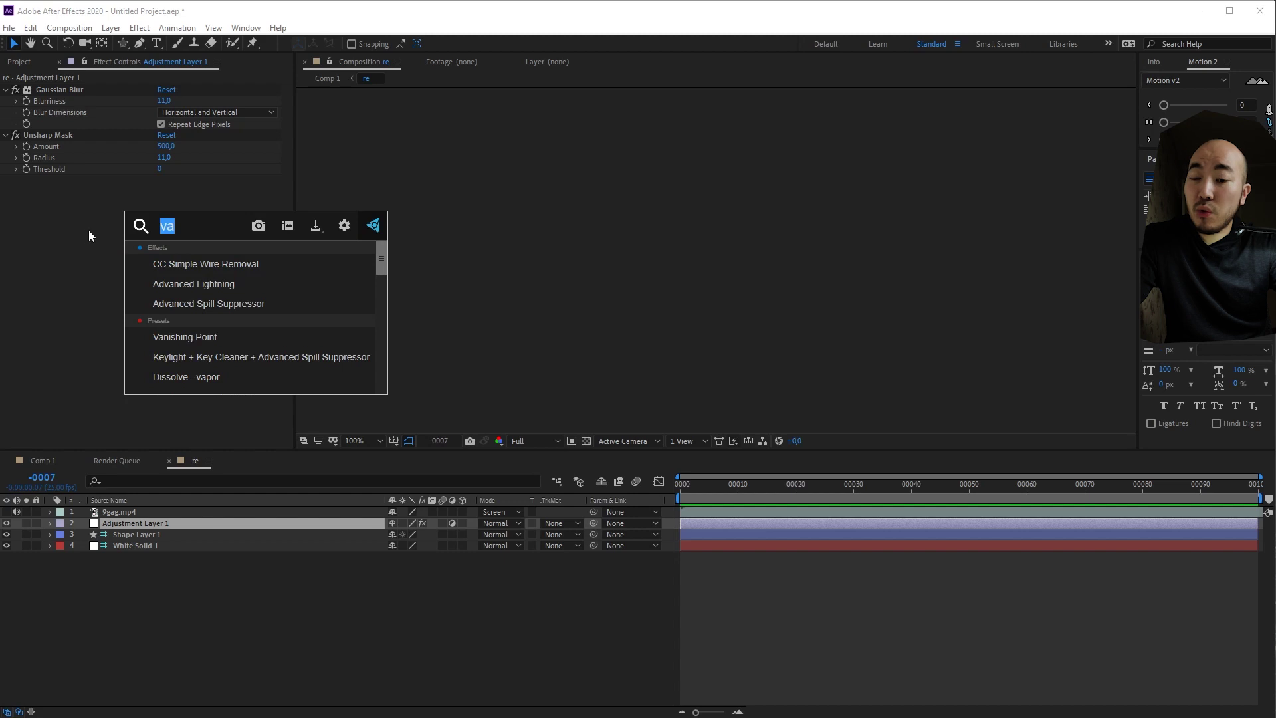
key(BackSpace)
text(ea)
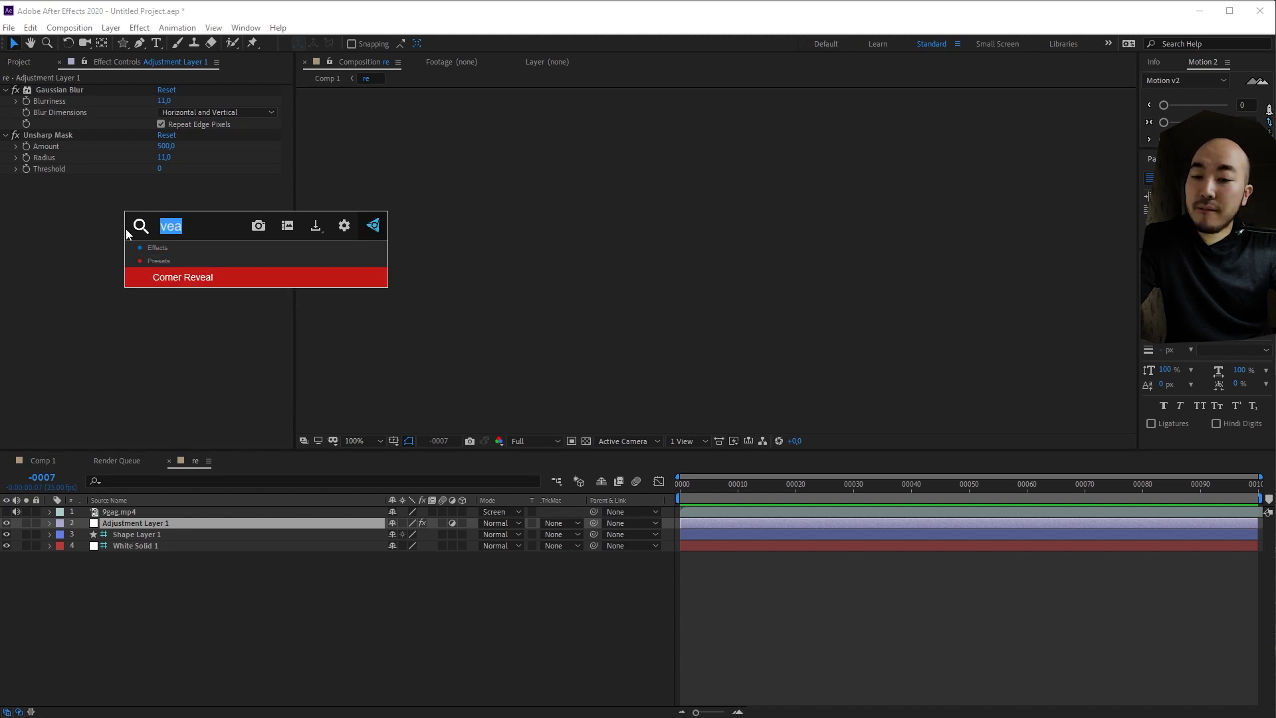
text(vec)
click(216, 257)
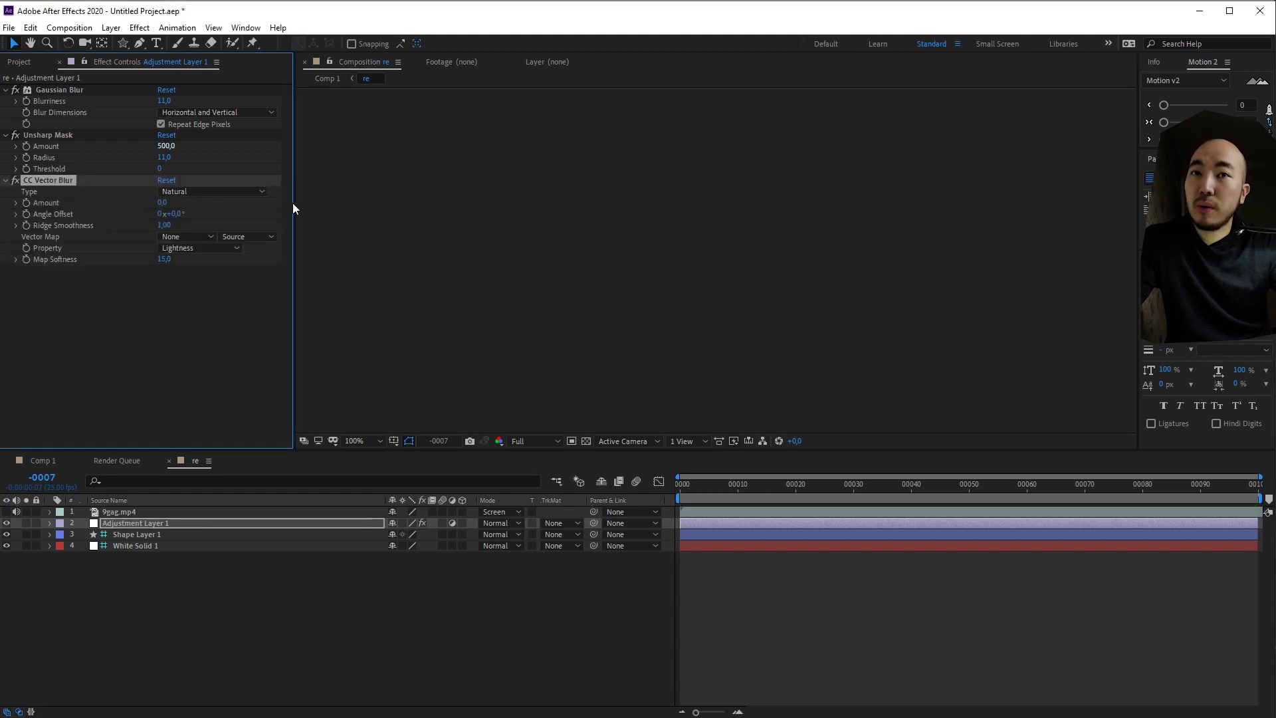
Step: Set CC Vector Blur to the Perpendicular type with an amount of 45, judging it on the first frame
drag(708, 480, 666, 510)
drag(162, 202, 151, 202)
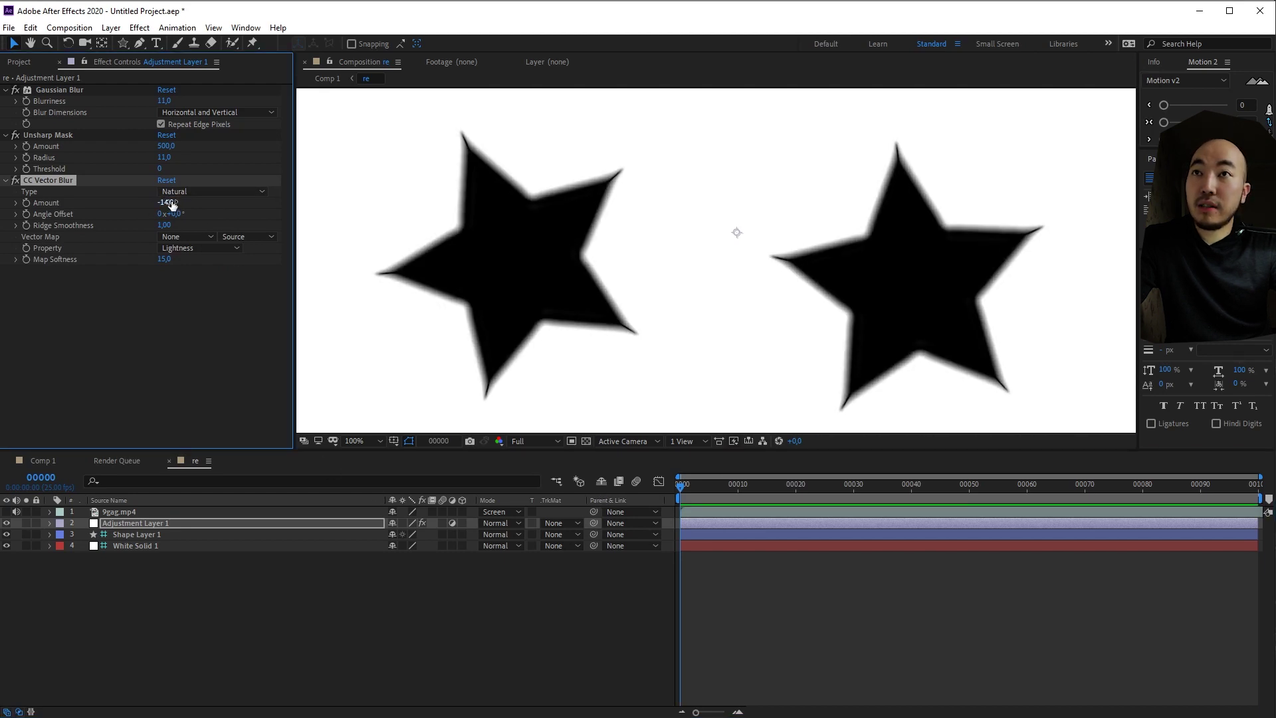
click(199, 191)
click(219, 236)
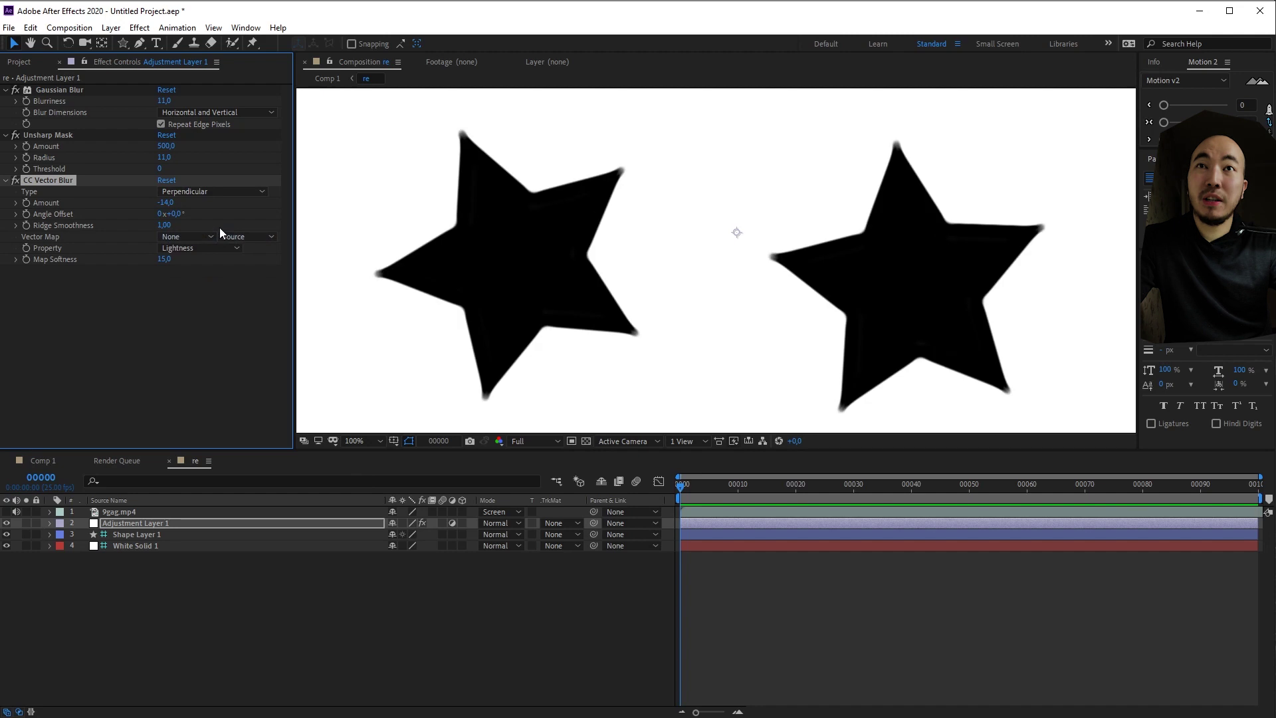
drag(165, 202, 205, 208)
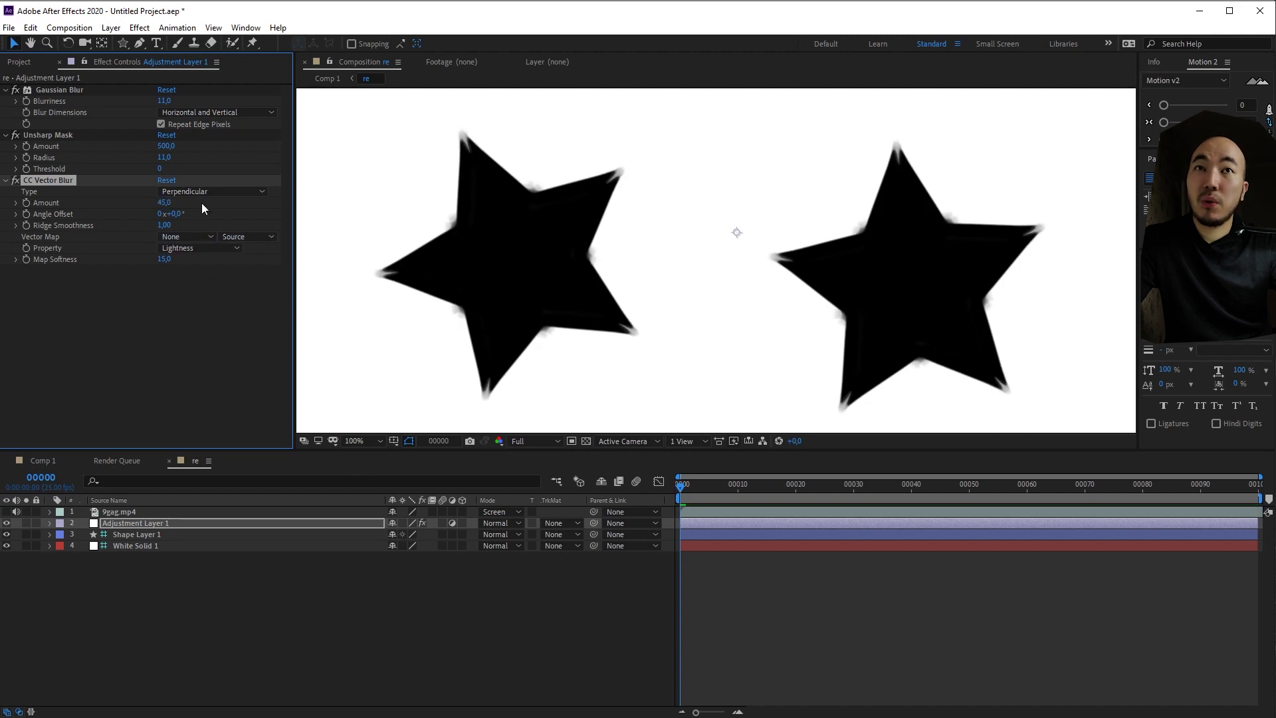
Step: Preview the CC Vector Blur growth animation in Comp 1 and inspect the star patterns up close
click(473, 652)
click(43, 460)
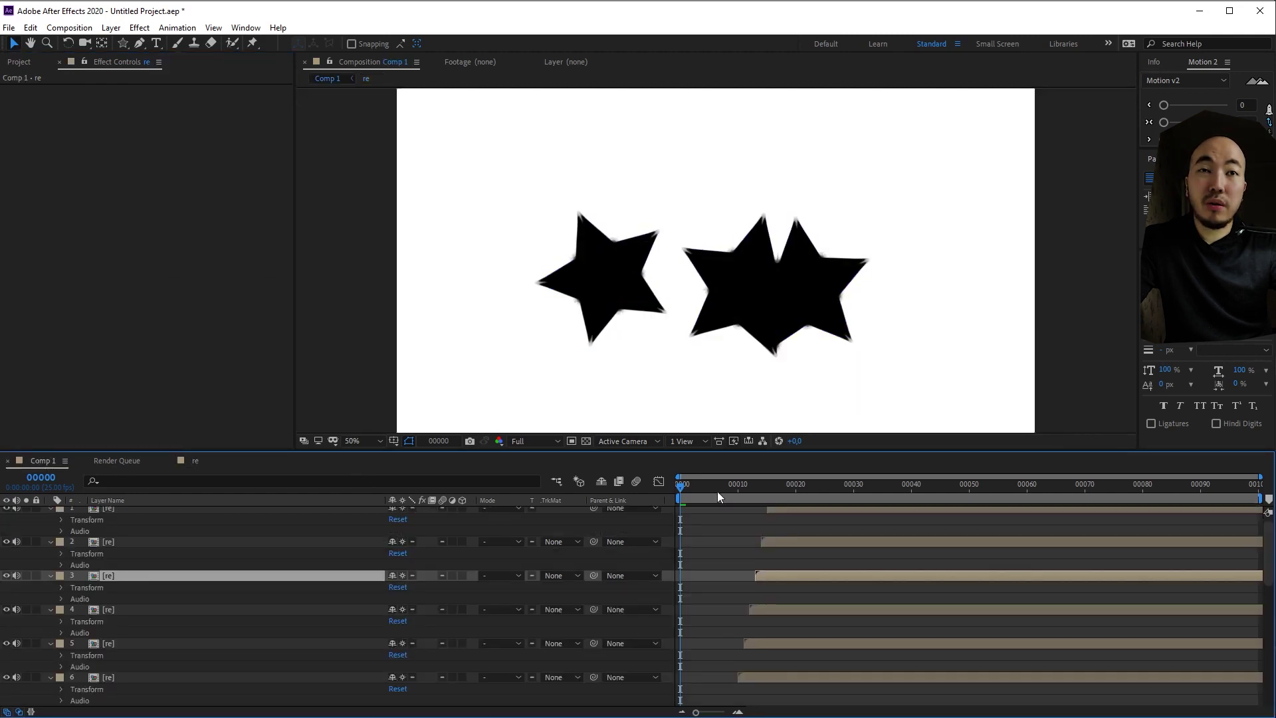
key(space)
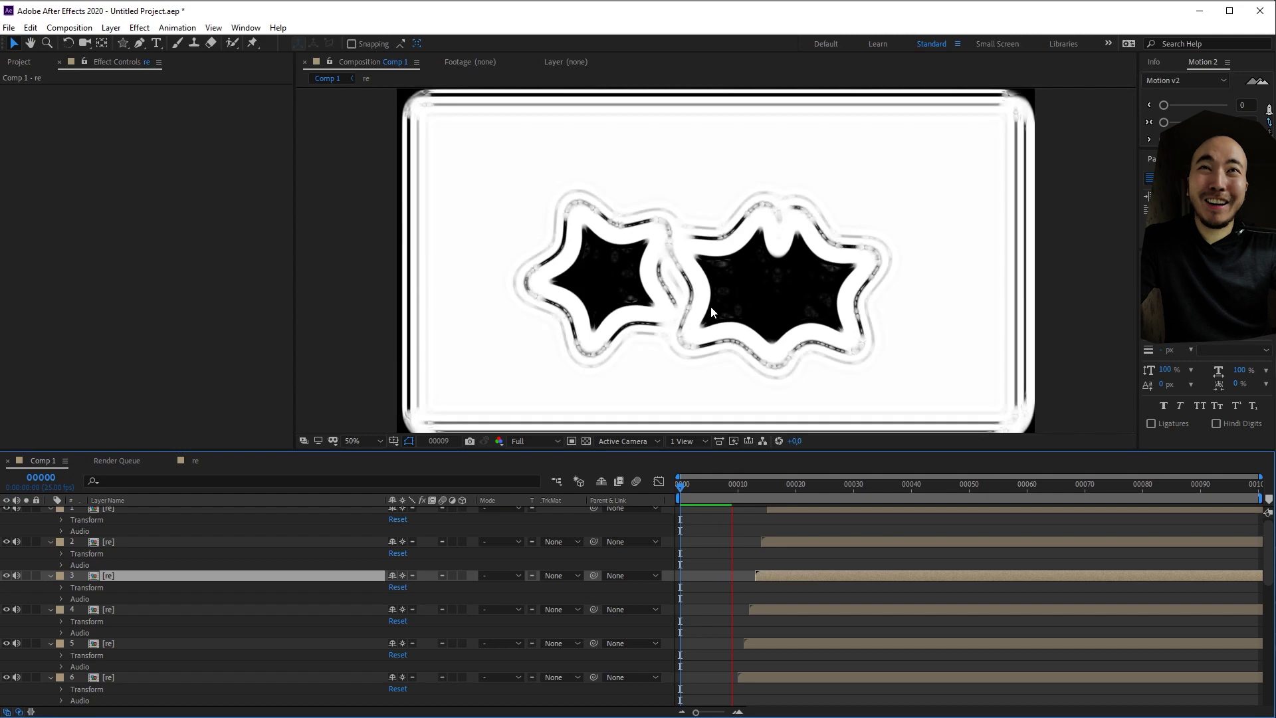
key(space)
scroll(701, 292, up, 2)
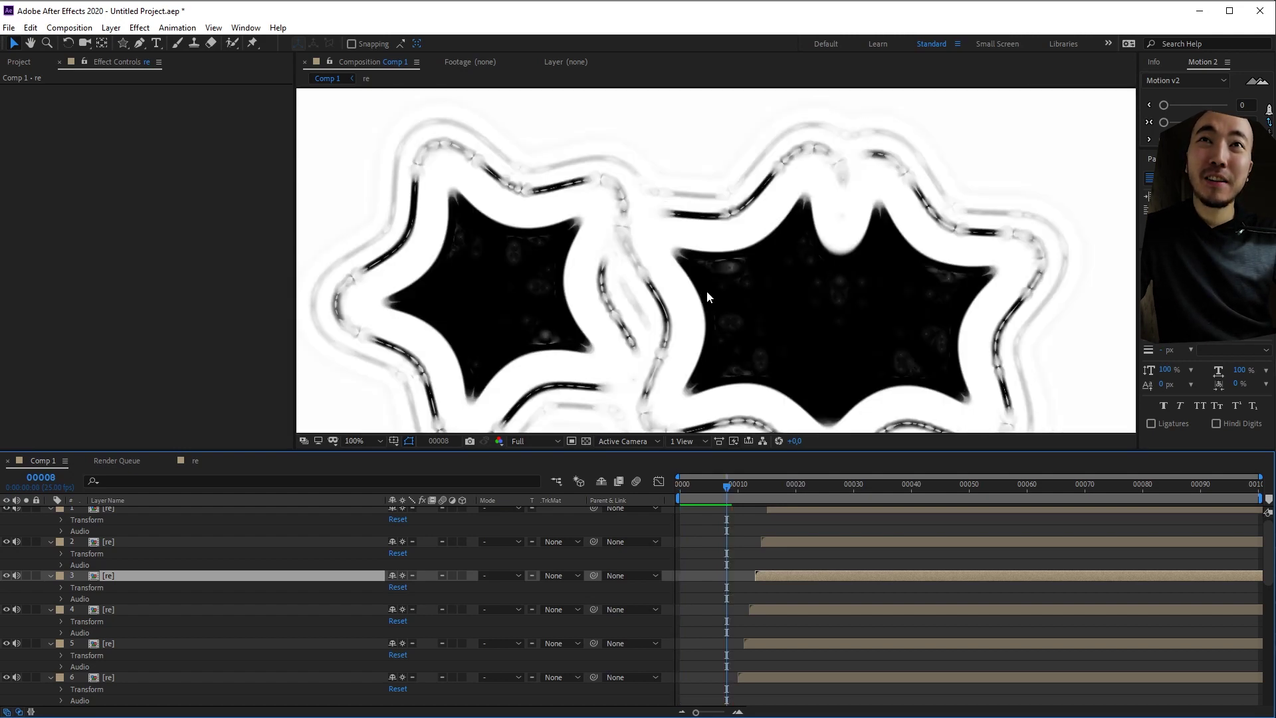
key(space)
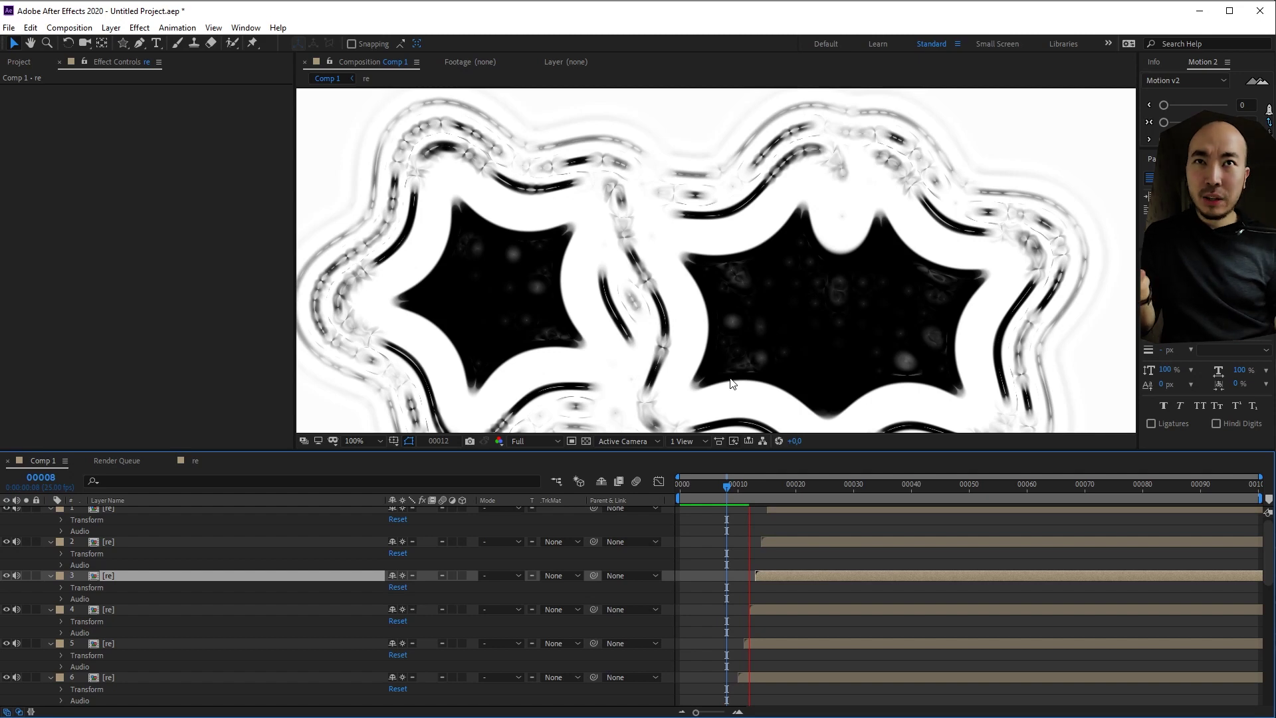
Step: Stop the preview and collapse the expanded properties of all layers in Comp 1
key(space)
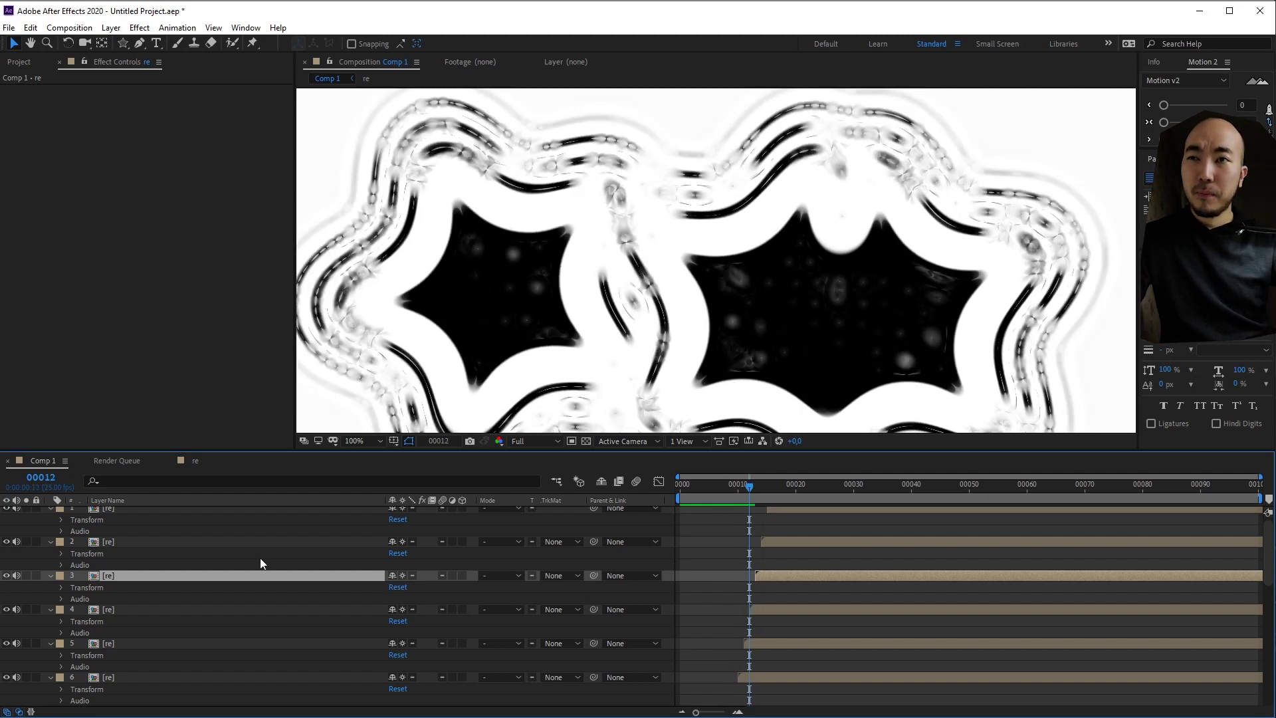
key(ctrl+a)
click(48, 510)
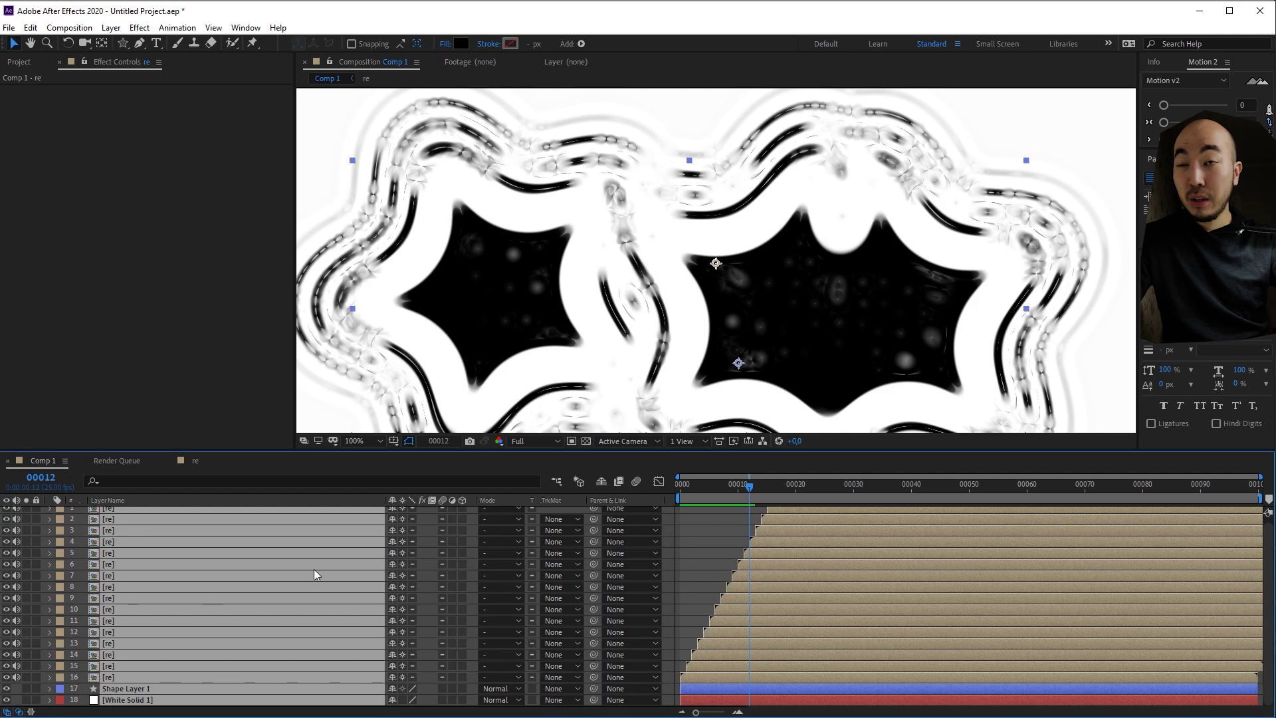
Step: Delete the CC Vector Blur effect from Adjustment Layer 1 in the re precomp and return to Comp 1
click(208, 460)
click(145, 524)
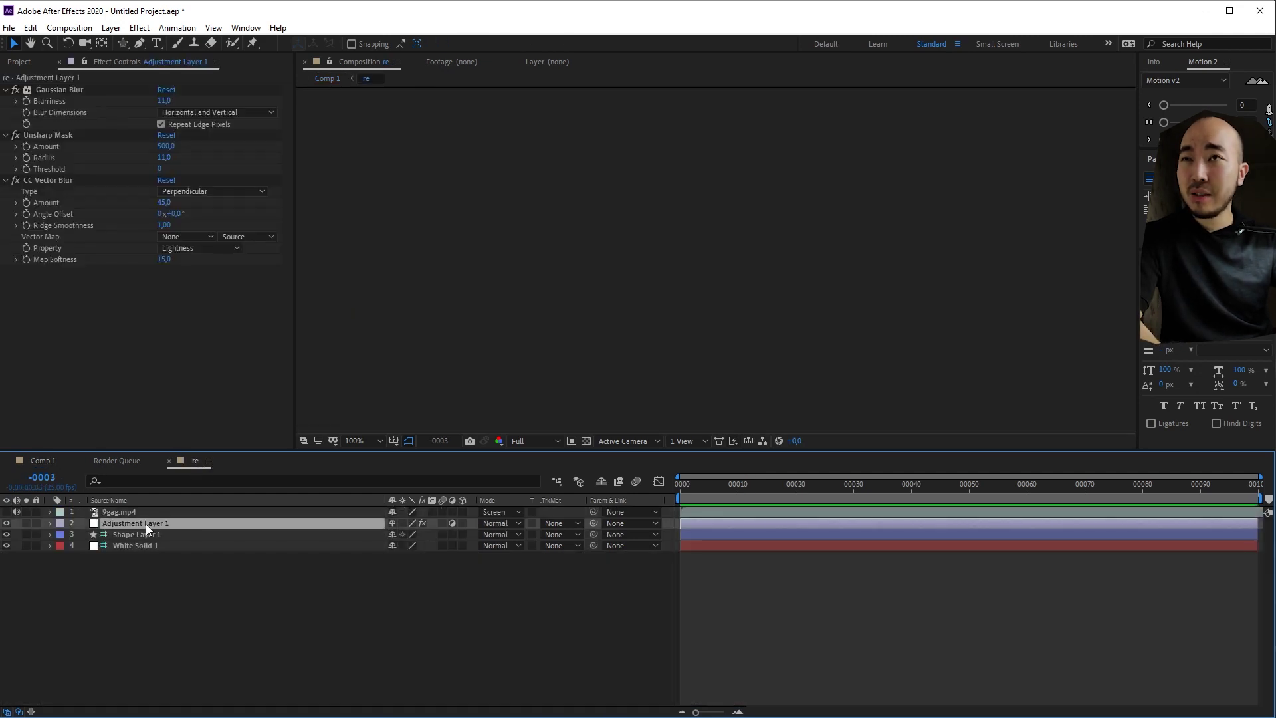
click(62, 180)
key(Delete)
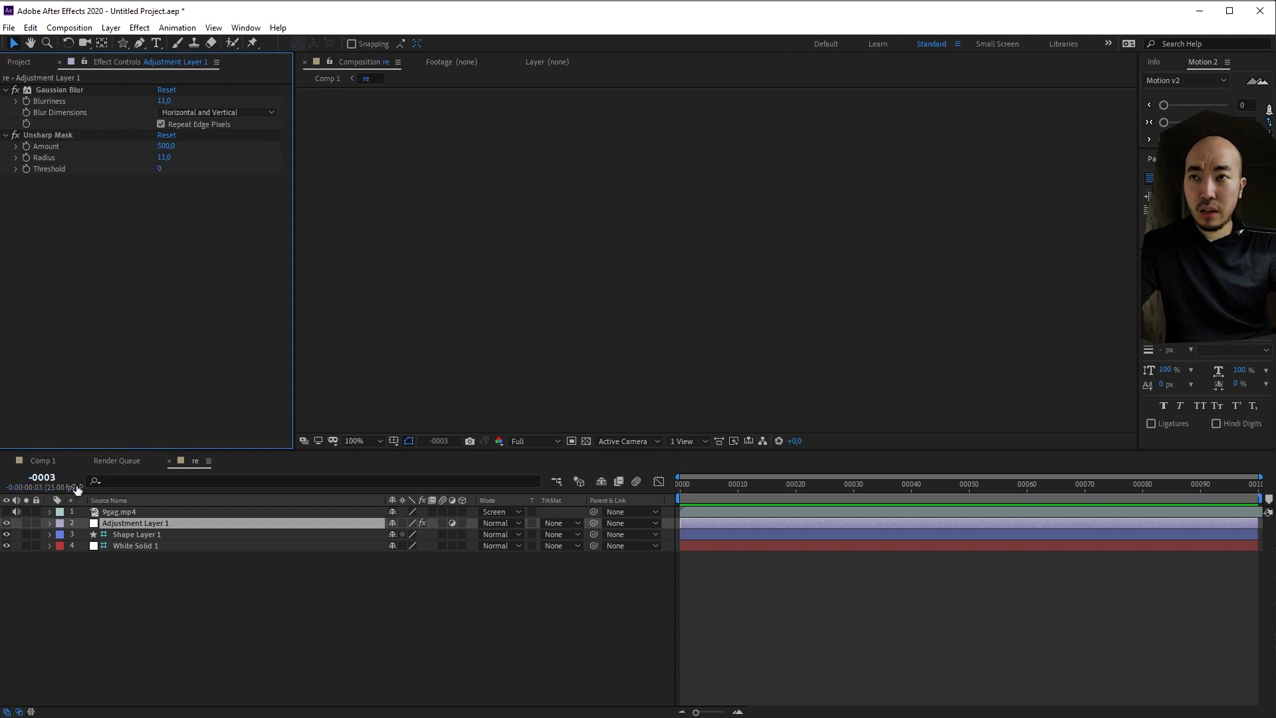
click(50, 463)
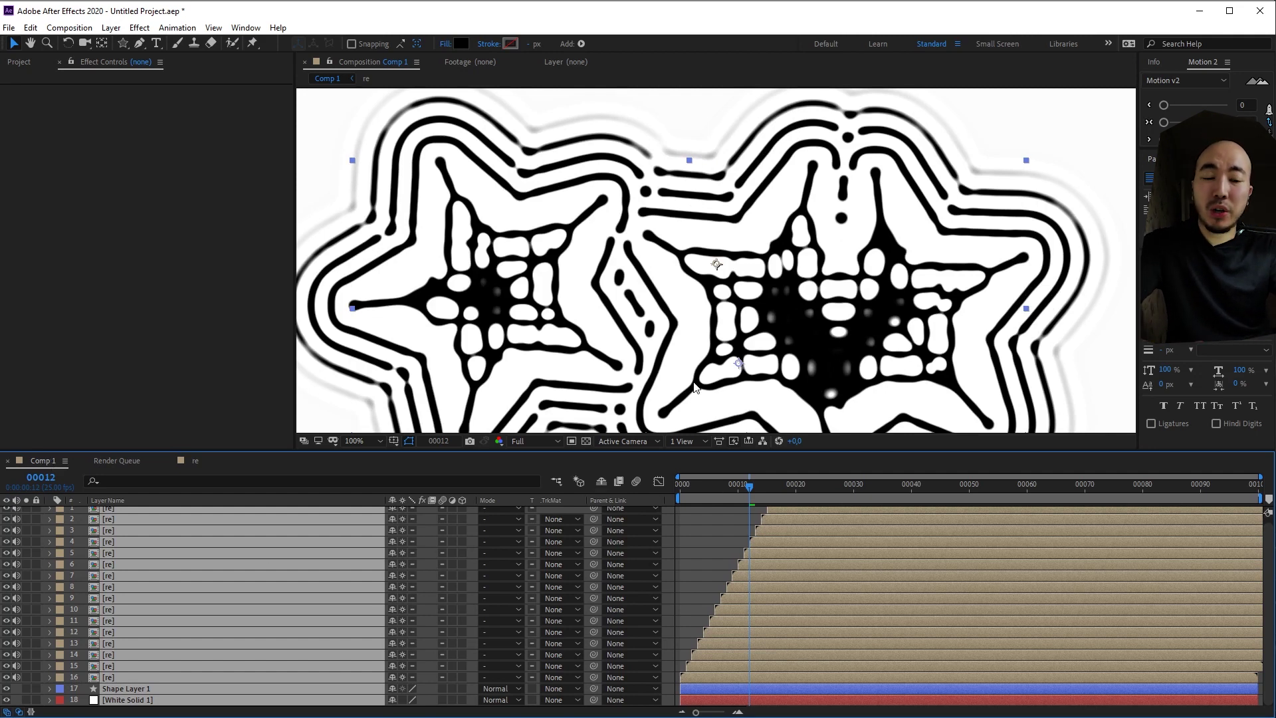
Step: Preview the growth animation in Comp 1 from the first frame with the whole composition fitted in view
key(shift+slash)
key(Home)
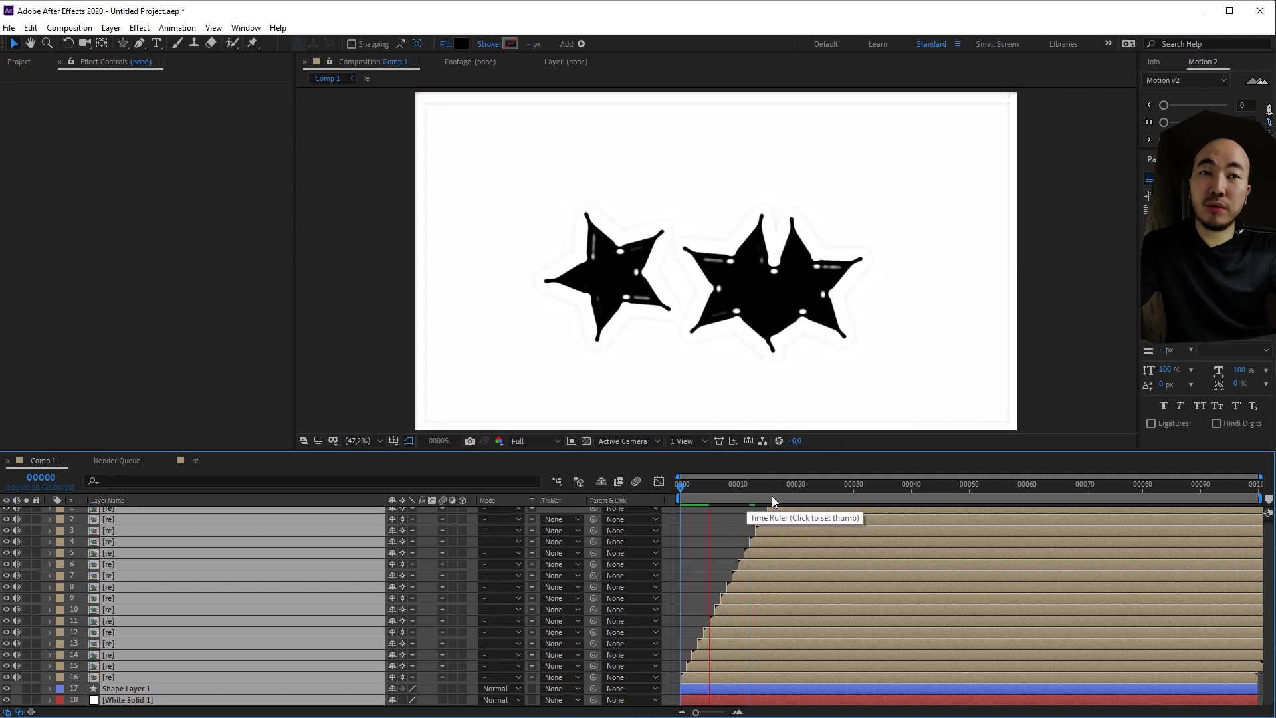
key(space)
scroll(770, 577, up, 1)
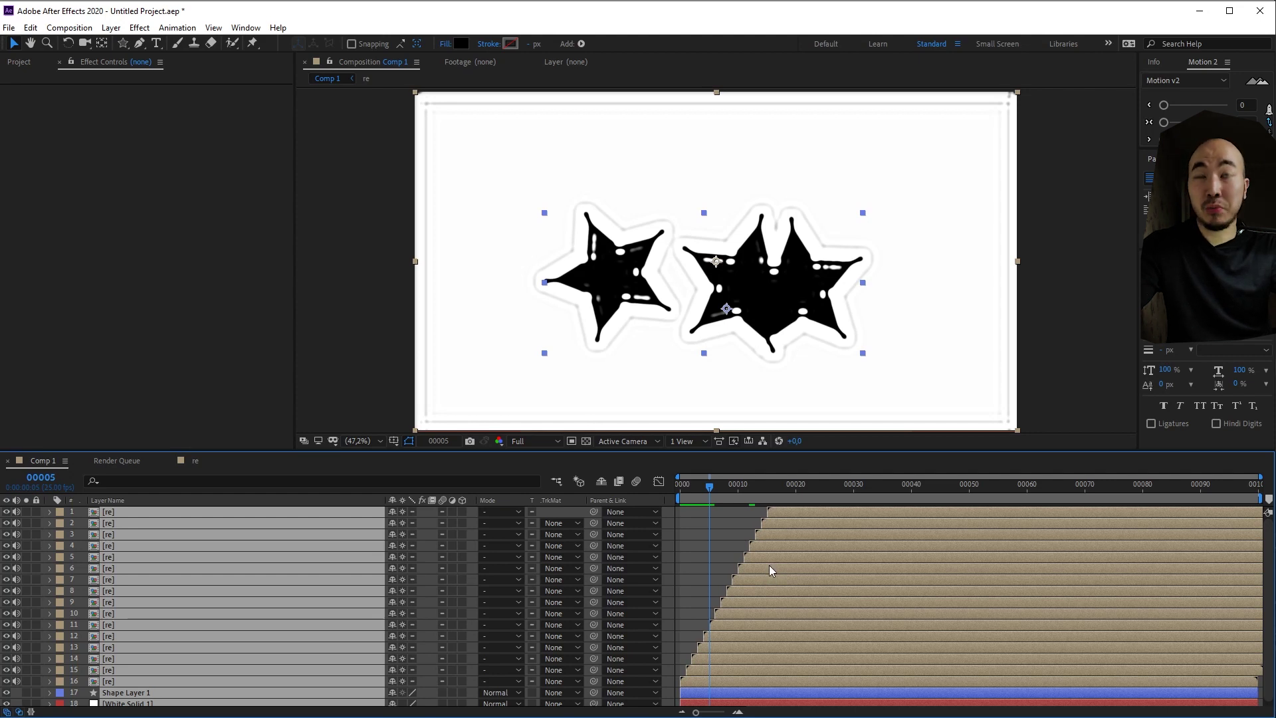
key(space)
click(681, 489)
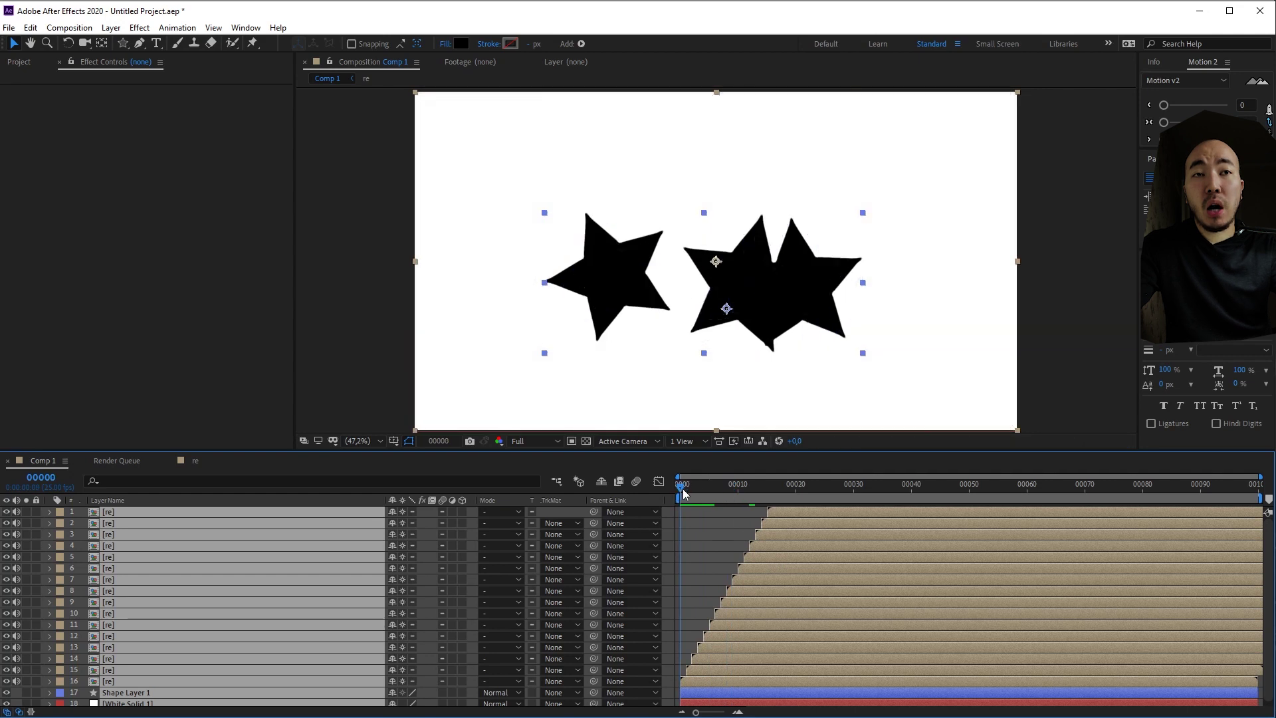
key(space)
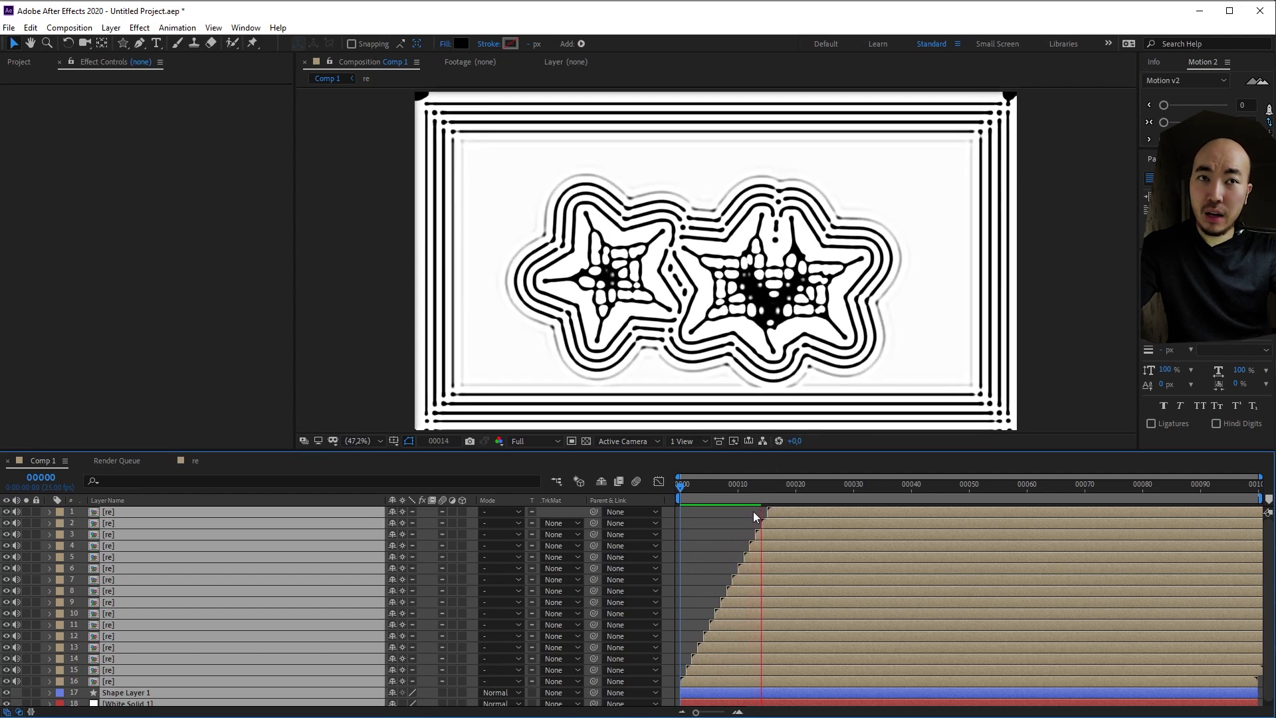
key(space)
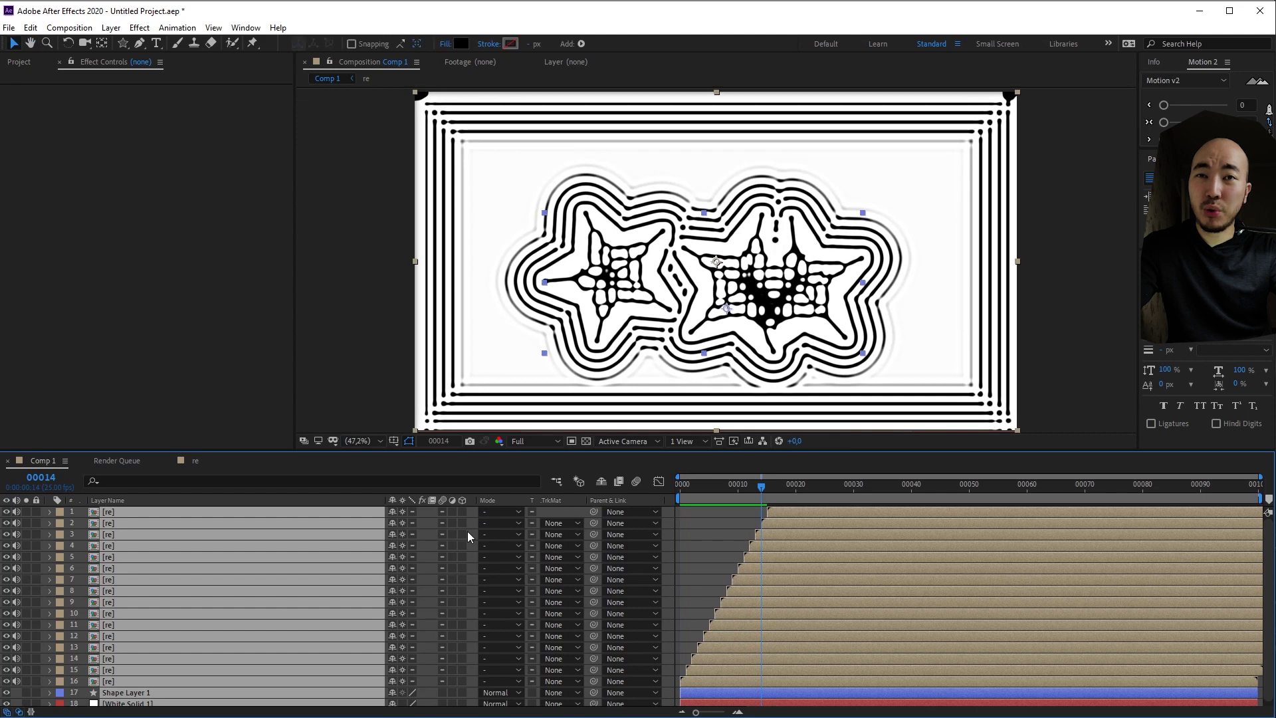
Step: Duplicate the uppermost re layer twice in Comp 1 and offset the copies further along the timeline
click(541, 509)
click(151, 507)
key(ctrl+d)
key(ctrl+d)
drag(800, 516, 816, 536)
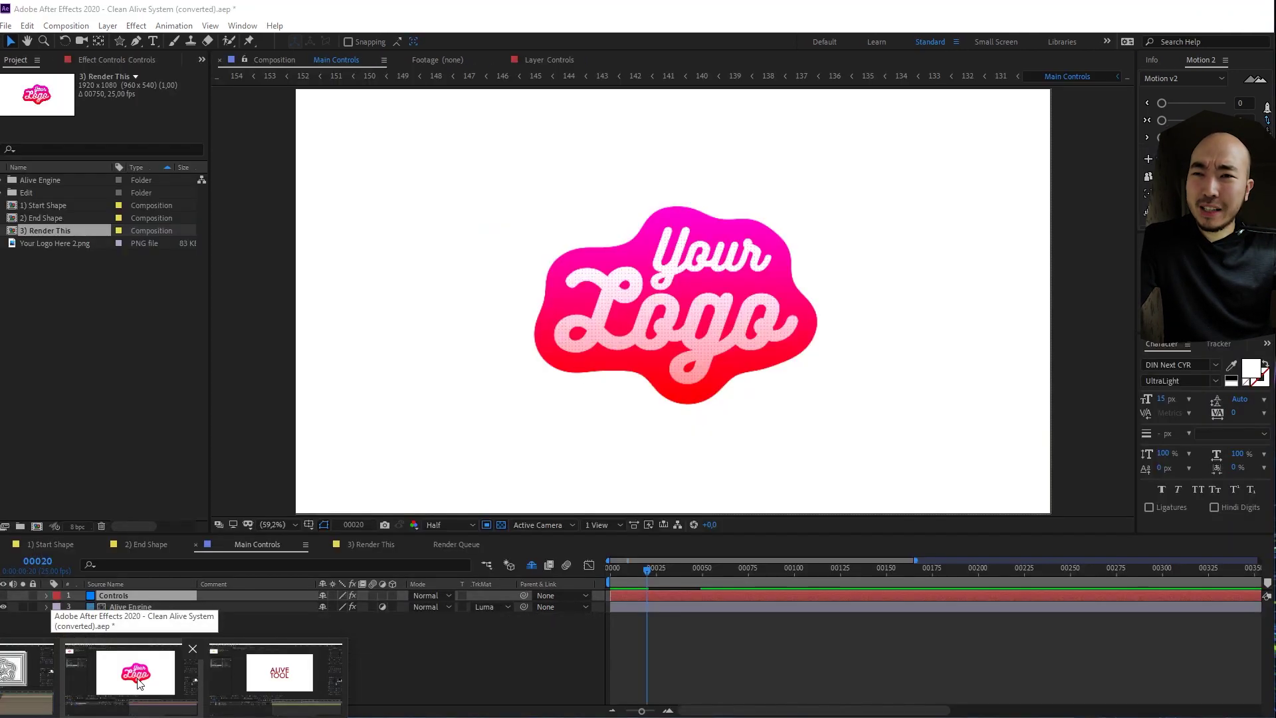
Step: Switch to the Clean Alive System (converted) project, close the crashed program through its error dialog and deselect the Controls layer
click(139, 684)
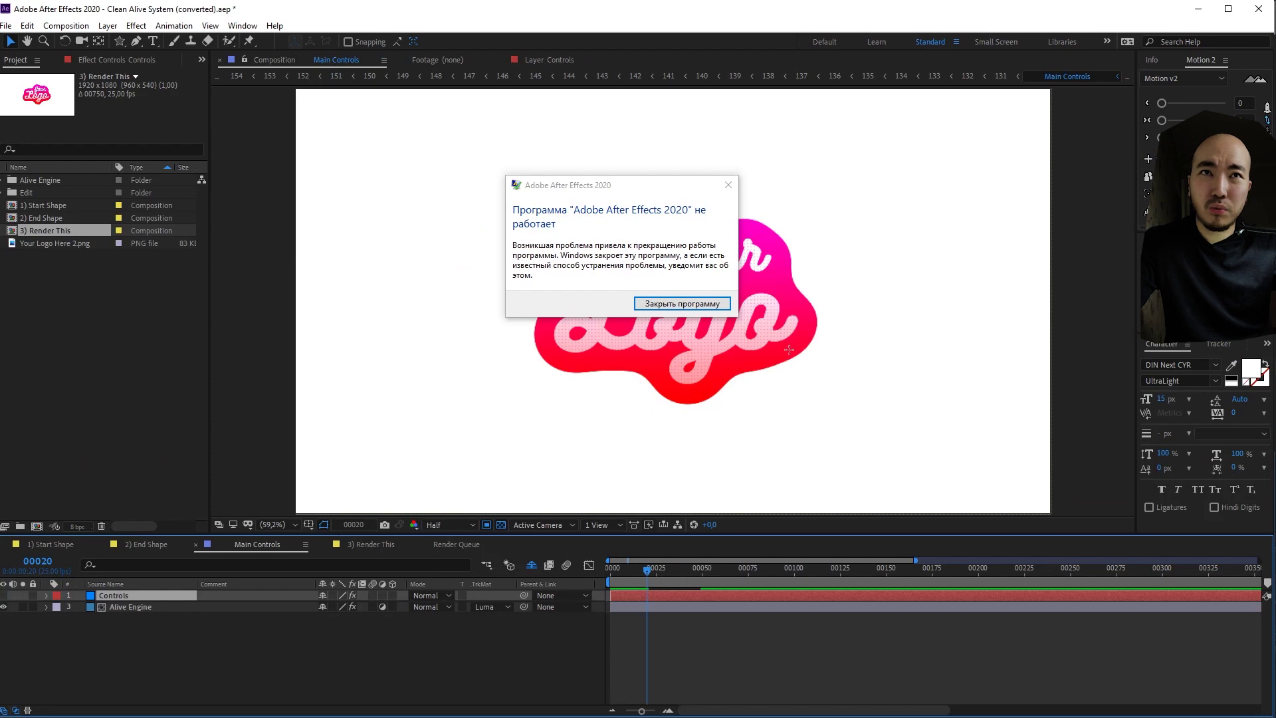
click(710, 306)
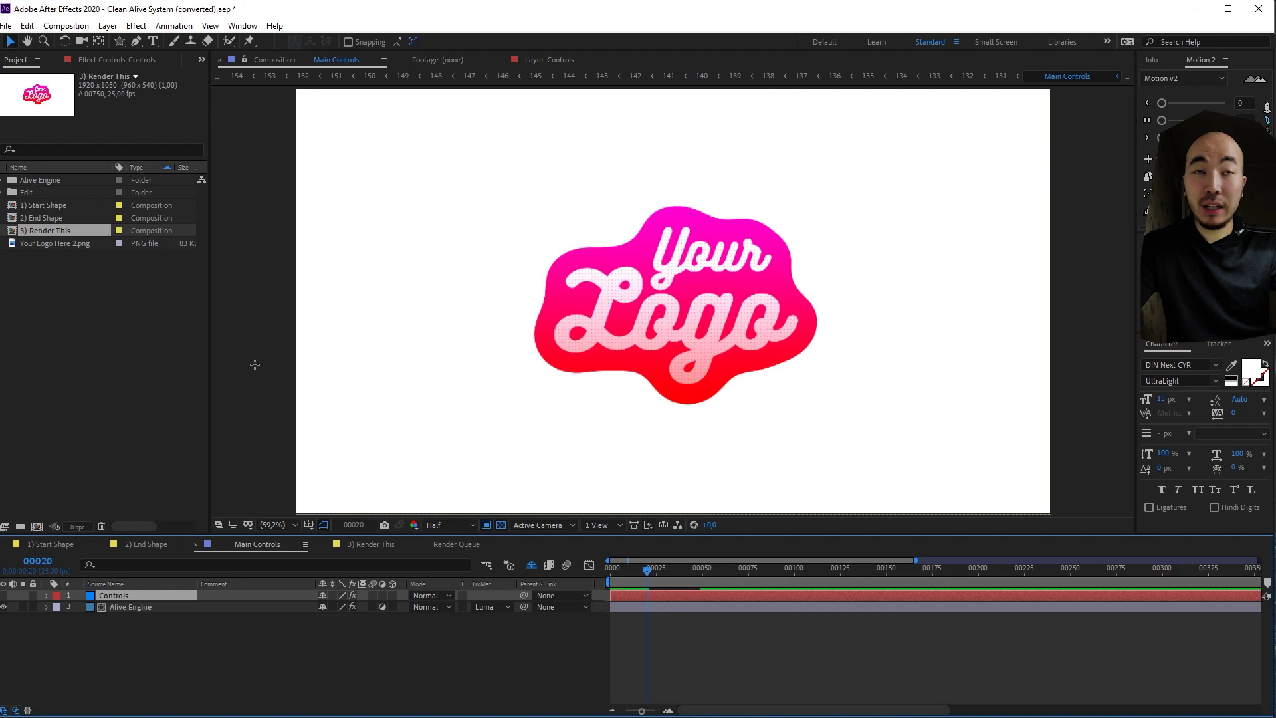
click(356, 670)
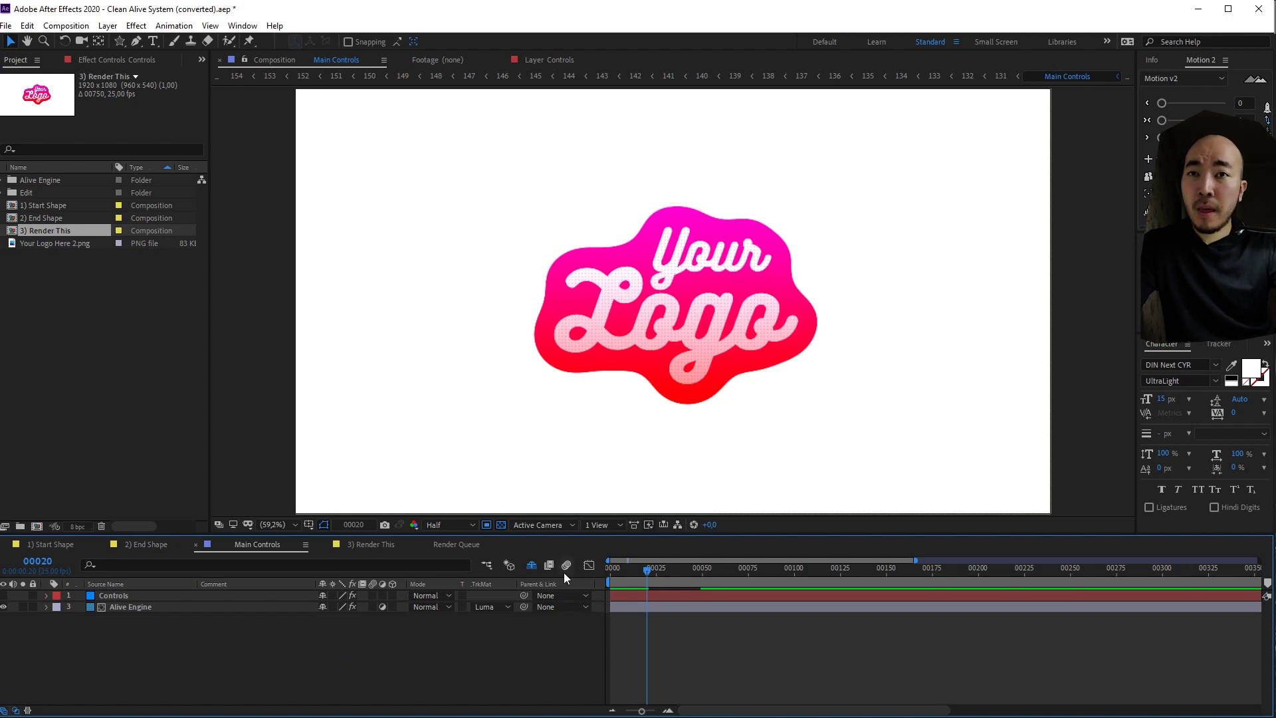
Step: Open the 1) Start Shape composition and examine its logo artwork from the first frame
click(66, 545)
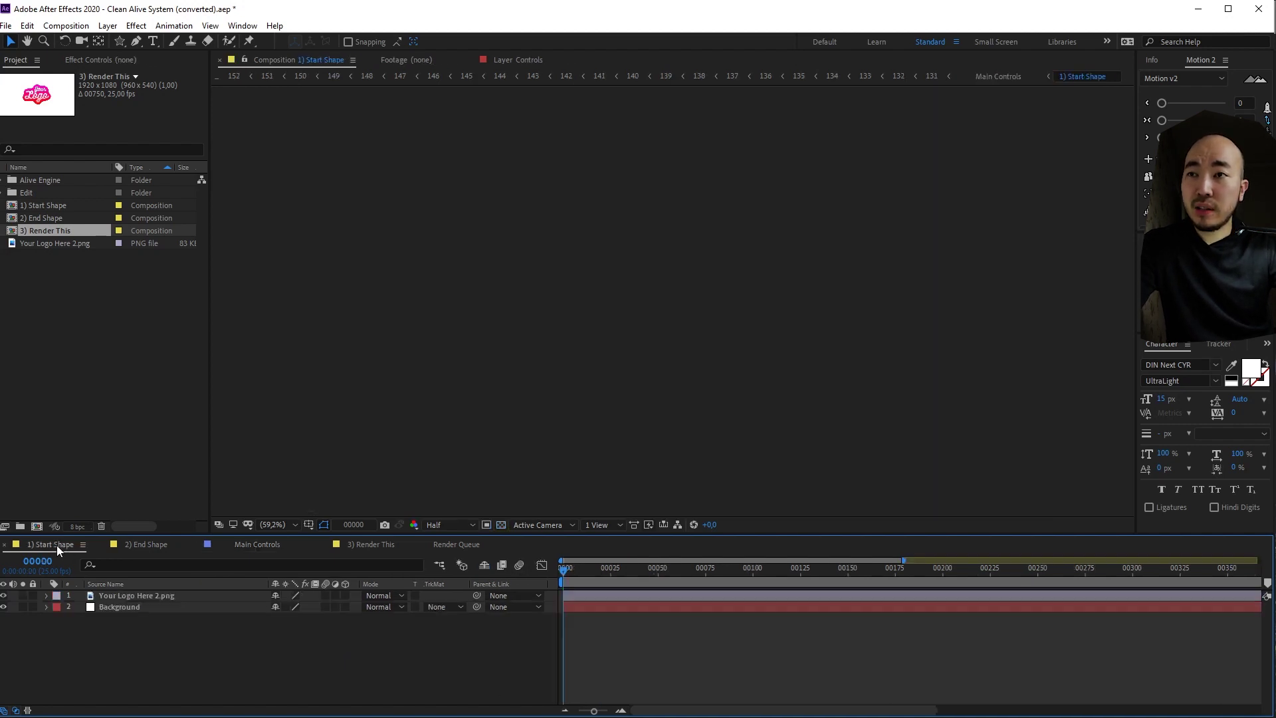
drag(564, 569, 645, 570)
key(Home)
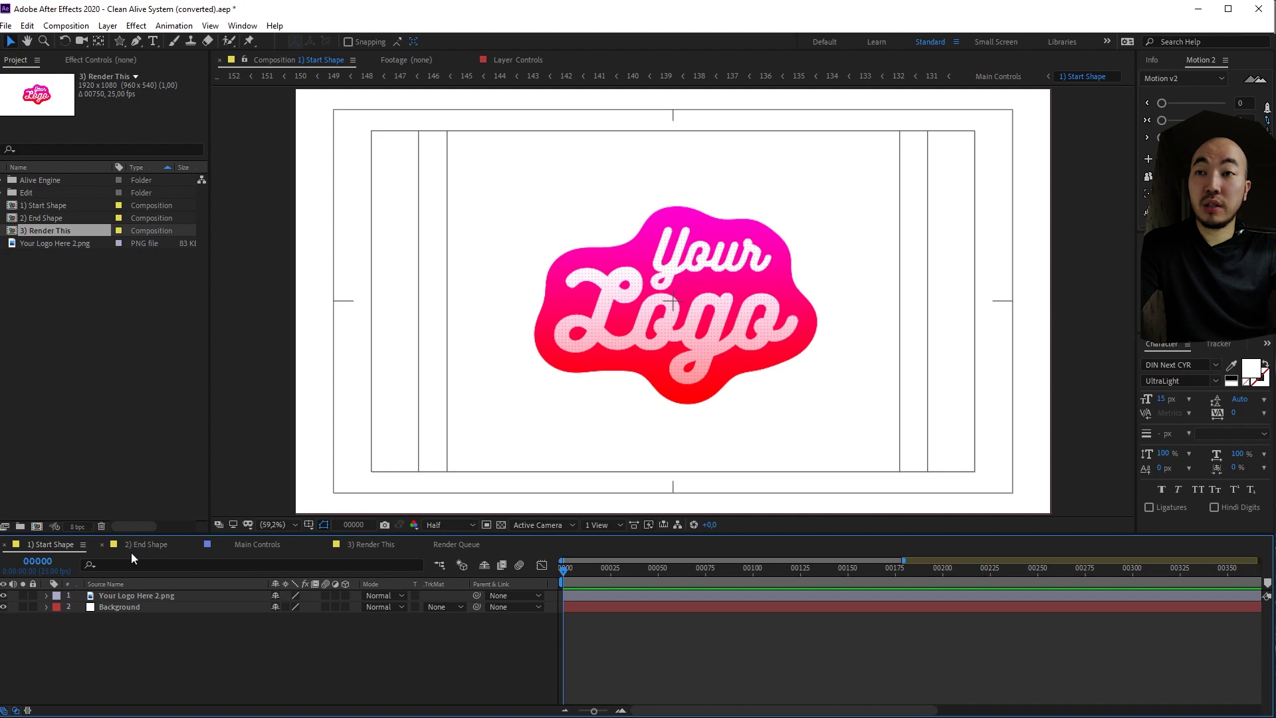
Step: Add a new 1920 x 1080 px black solid to the 2) End Shape composition
click(147, 546)
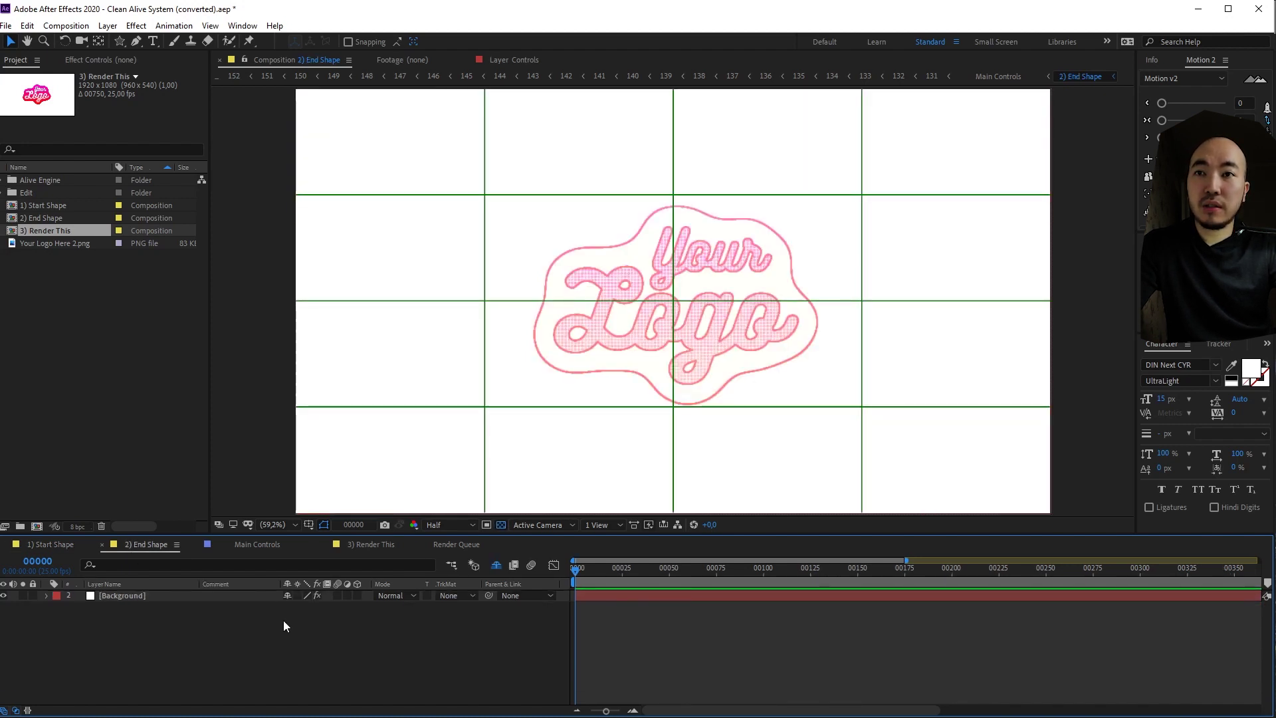
right_click(227, 637)
mouse_move(280, 494)
click(508, 529)
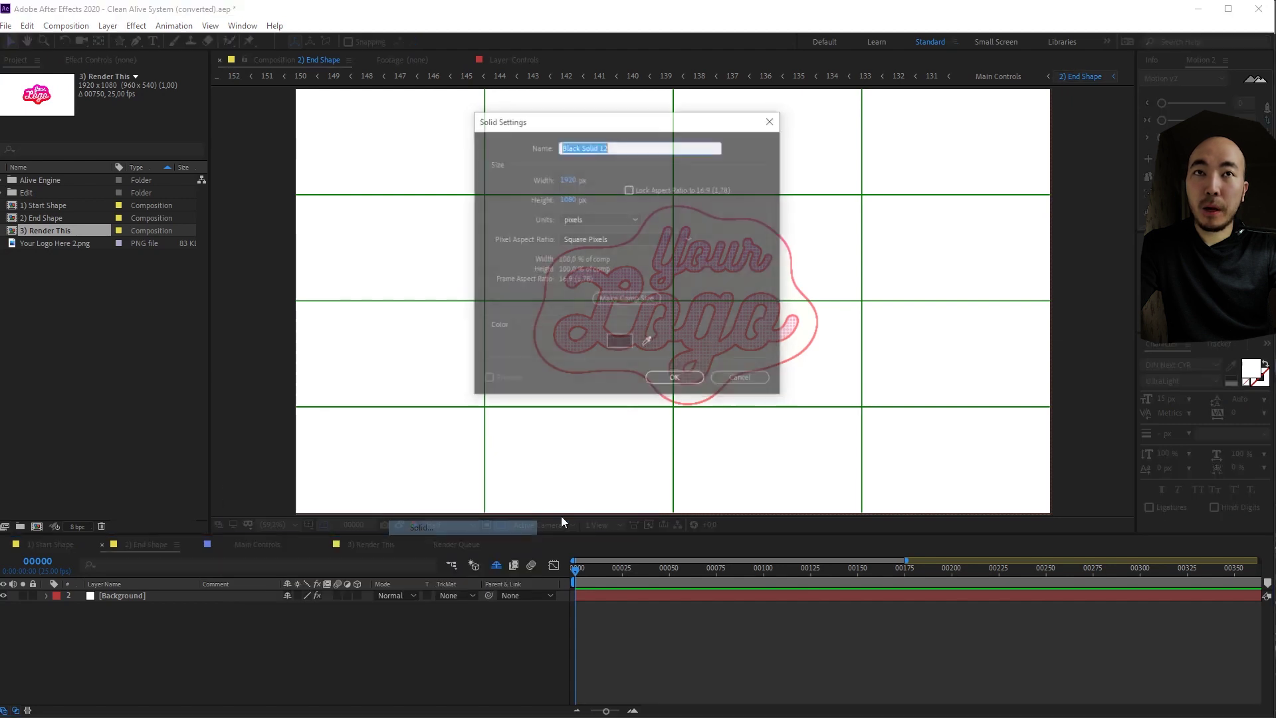
click(676, 379)
Step: Draw a large tilted star mask on the black solid over the logo and set its mode to Subtract
click(119, 42)
drag(622, 259, 768, 395)
click(312, 617)
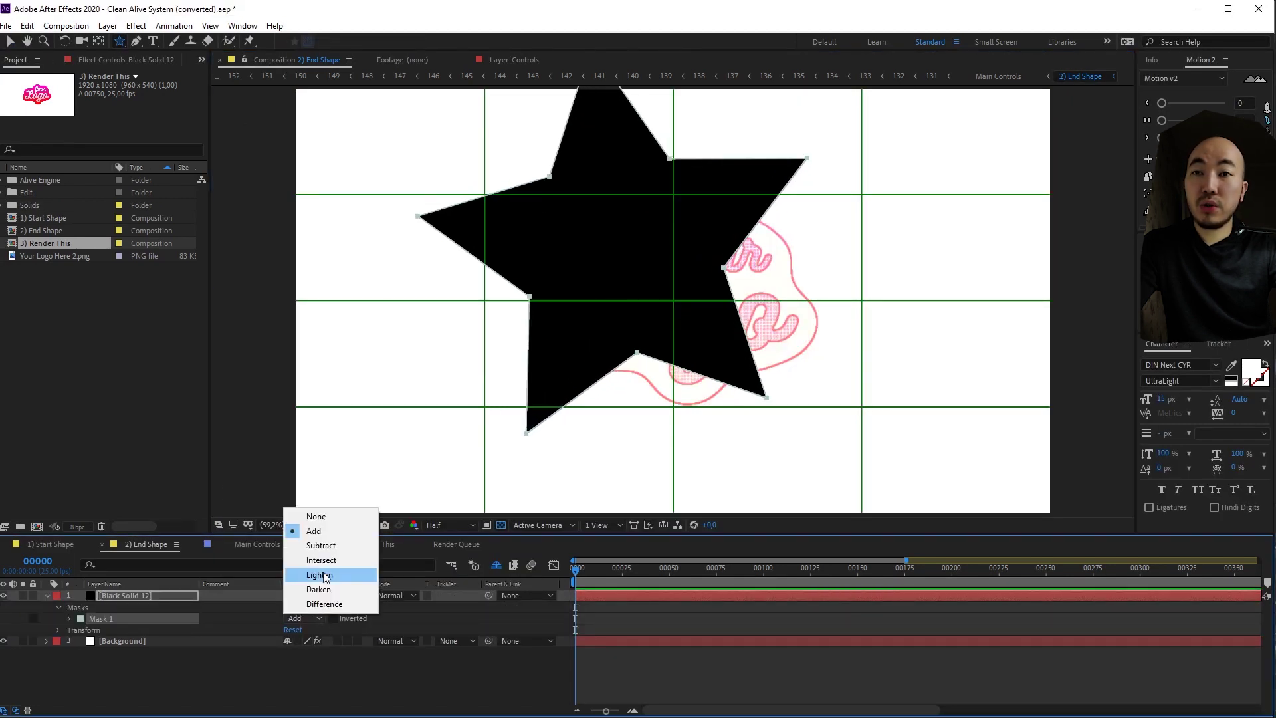
click(315, 552)
key(v)
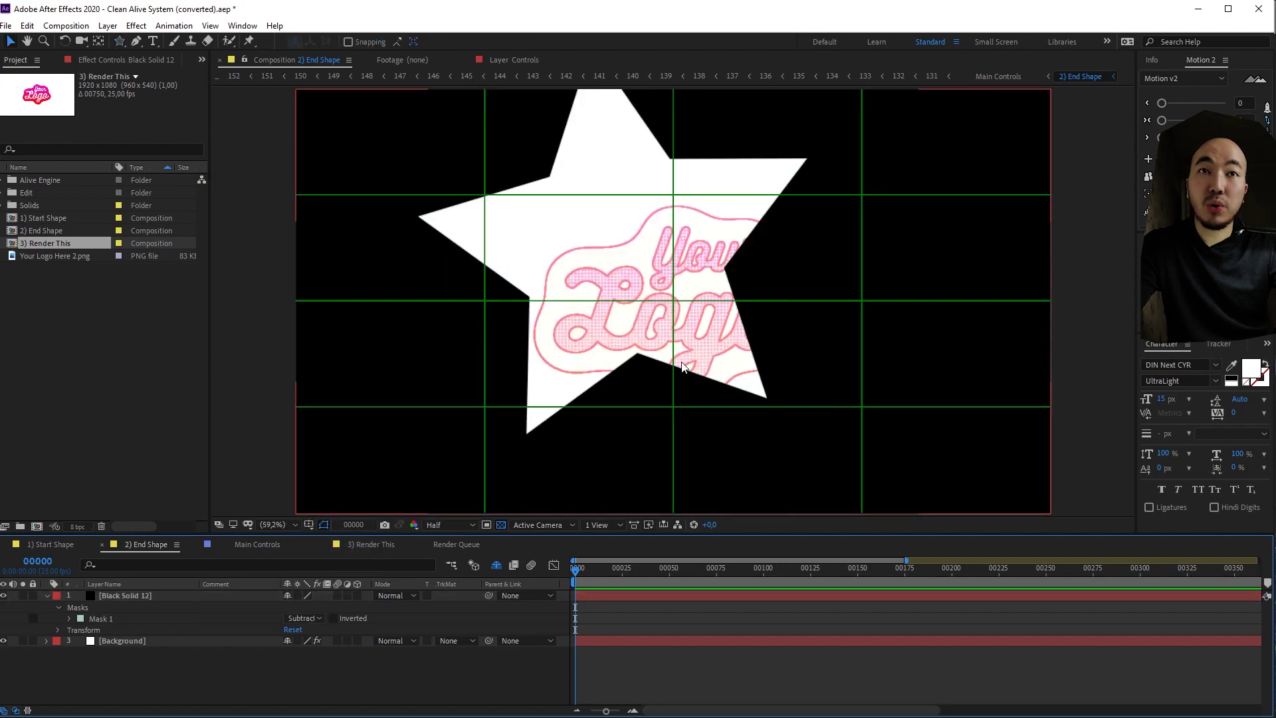
click(140, 595)
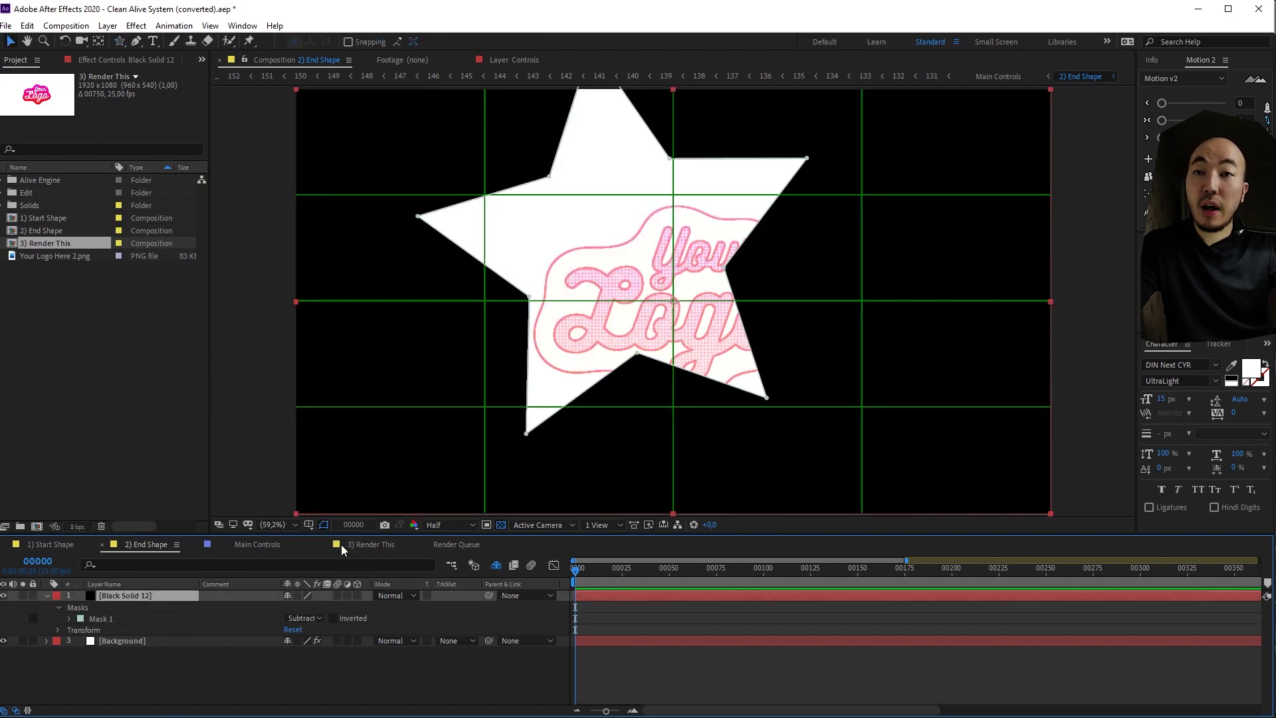
Step: Look at the Alive Engine layer in Main Controls and preview the star growth simulation in 3) Render This
click(266, 545)
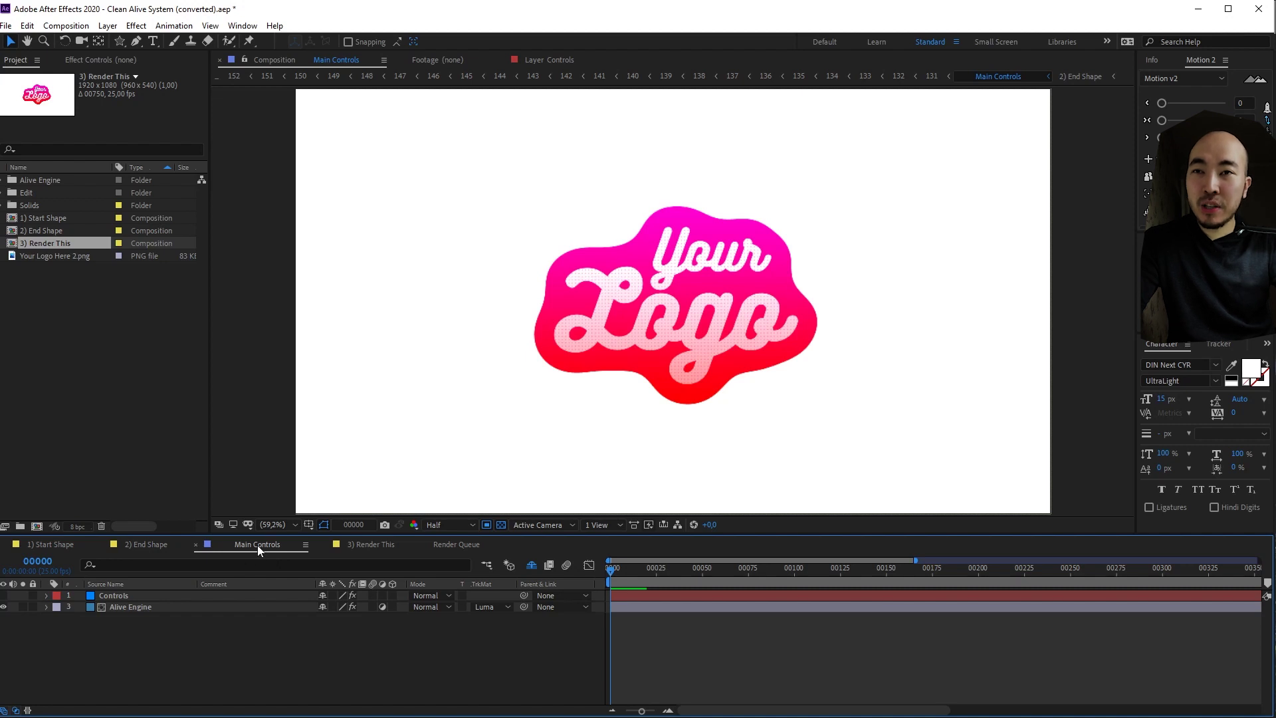
click(150, 608)
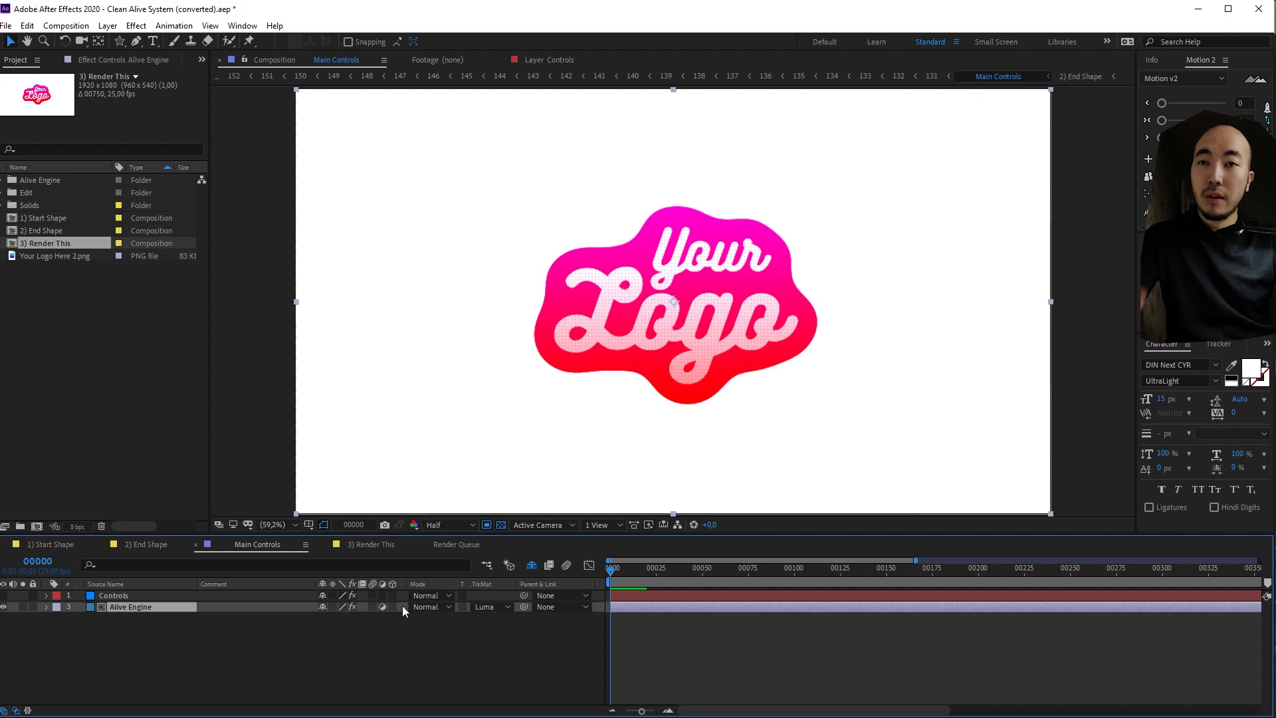
click(382, 546)
click(593, 568)
key(space)
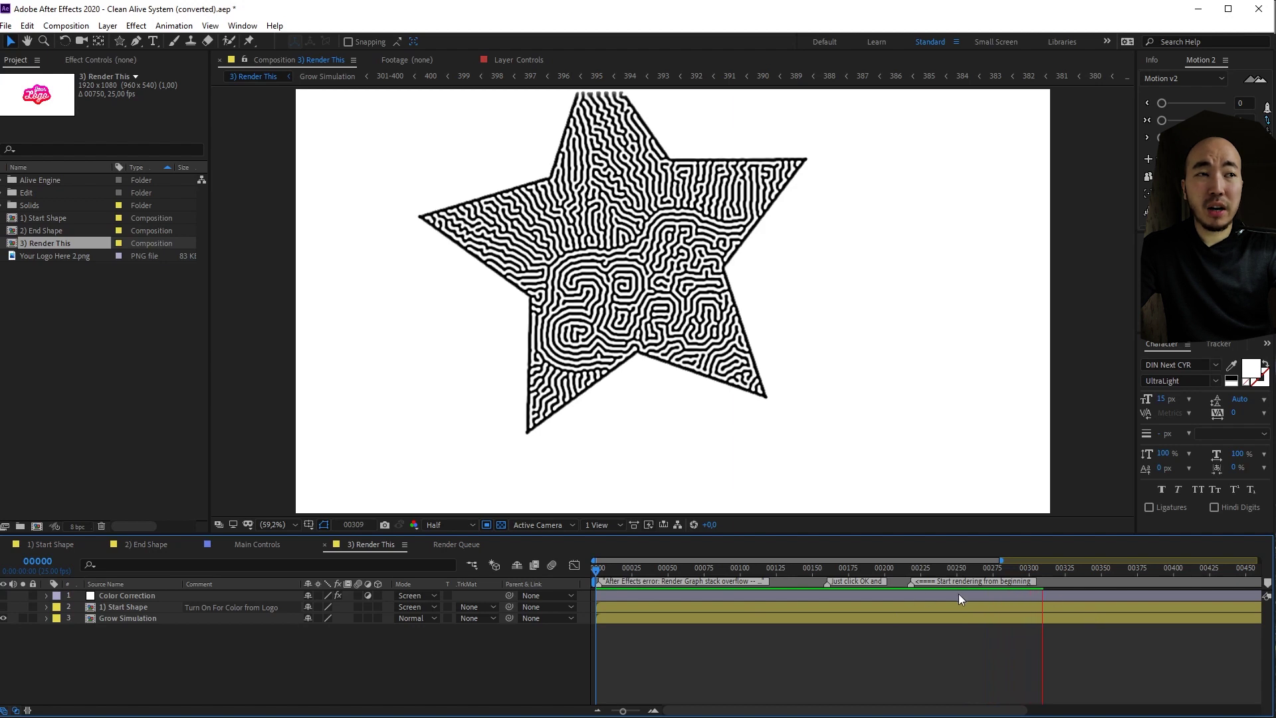
drag(624, 711, 610, 712)
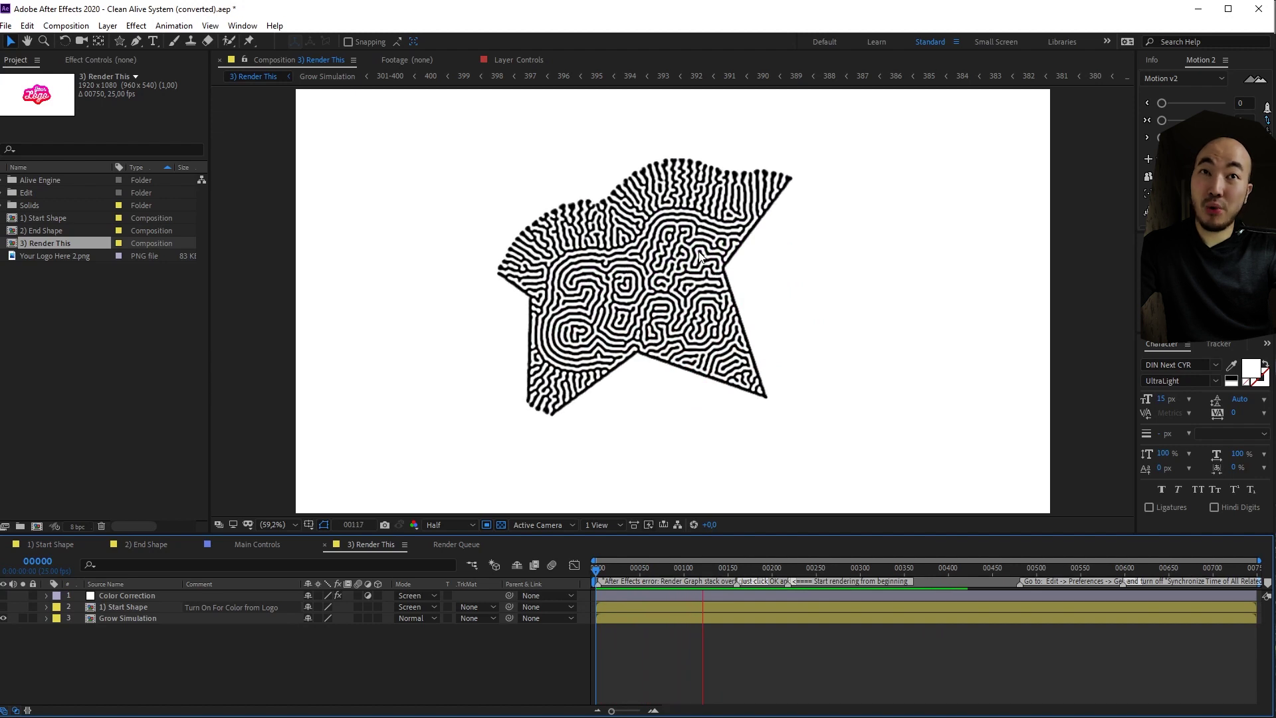
key(space)
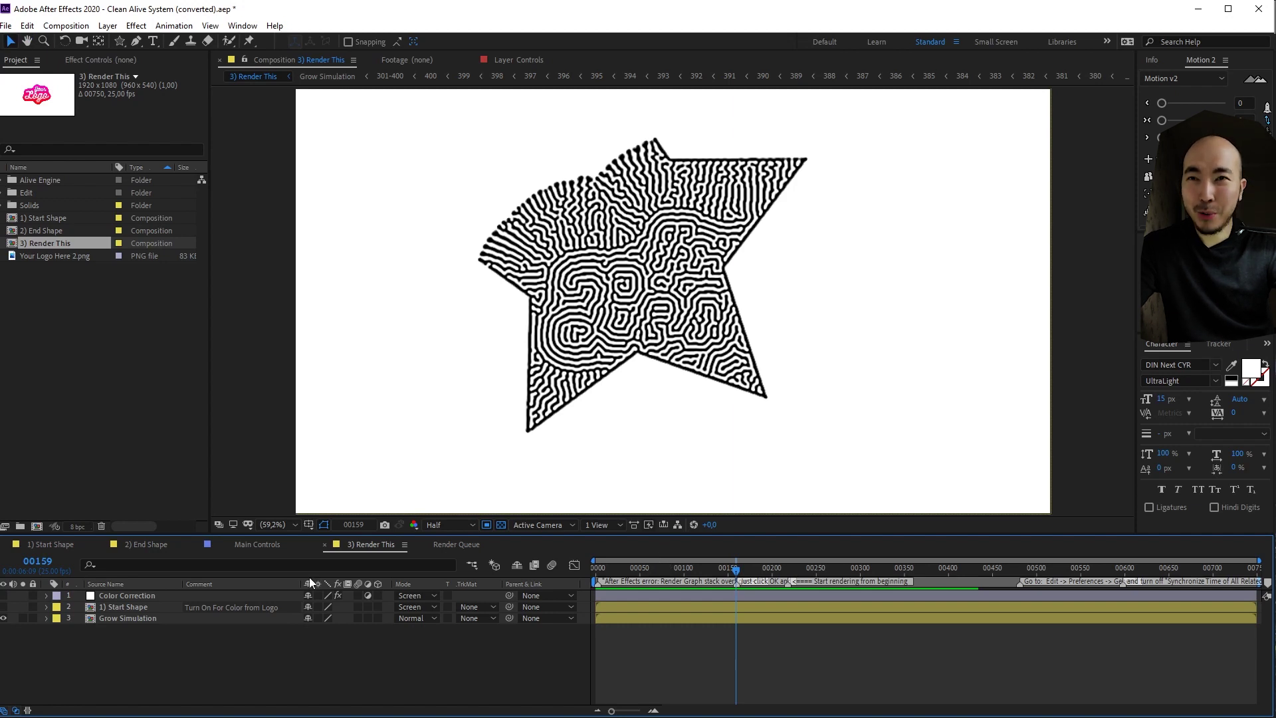
Step: Inspect the composition flowchart of Main Controls to see how its precomps are linked
click(266, 546)
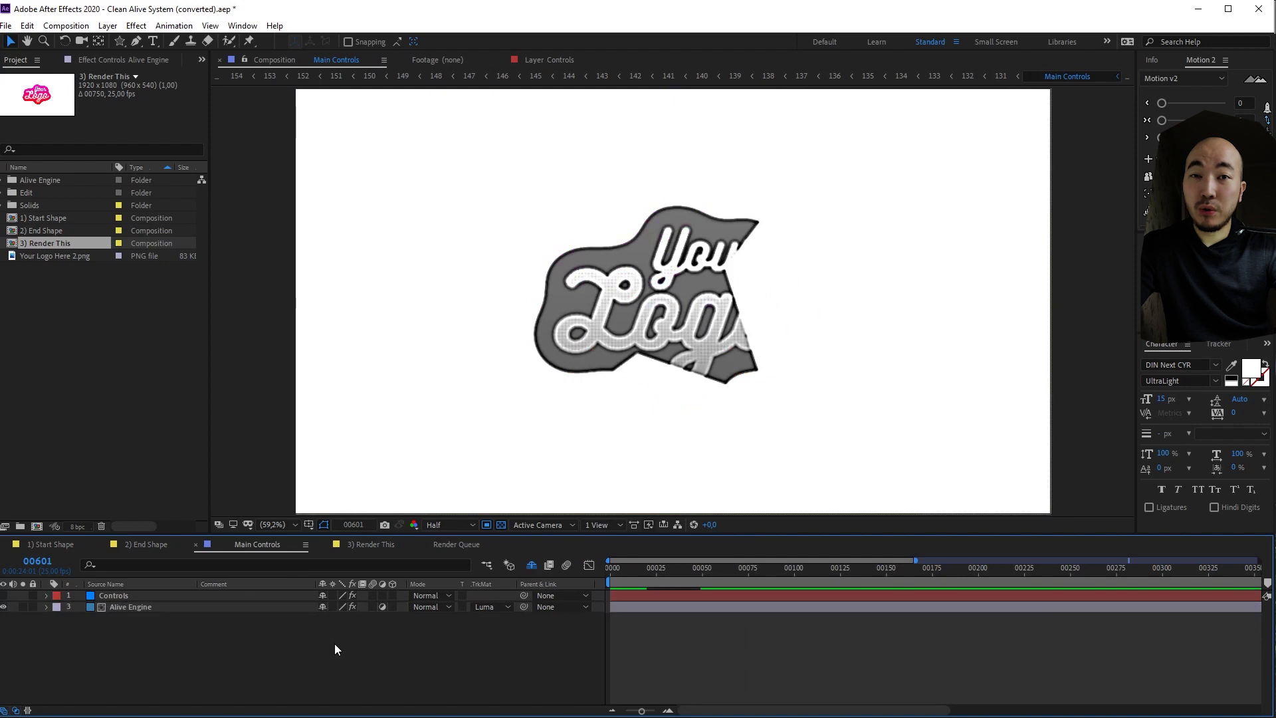
key(Tab)
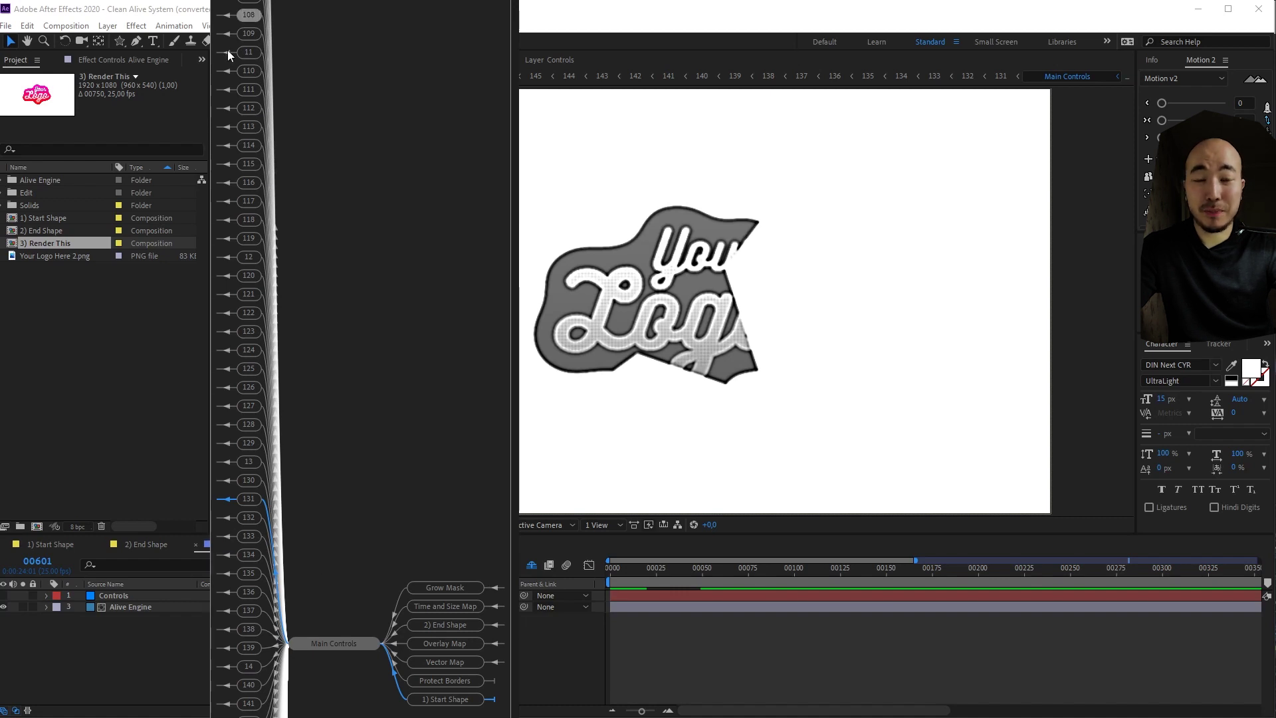
click(122, 653)
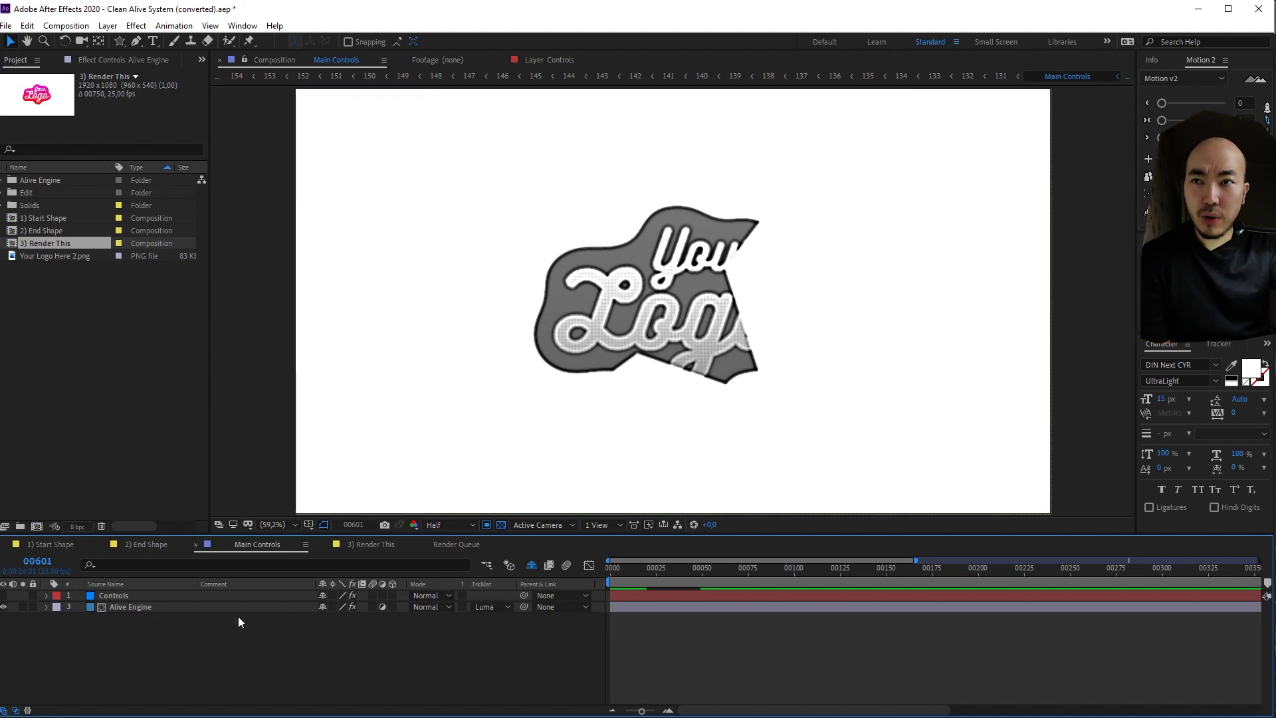
Step: Open the 0-100 composition from the Alive Engine folder's Simulation Pre-Comp's and look through its staggered layers in an enlarged timeline
click(2, 181)
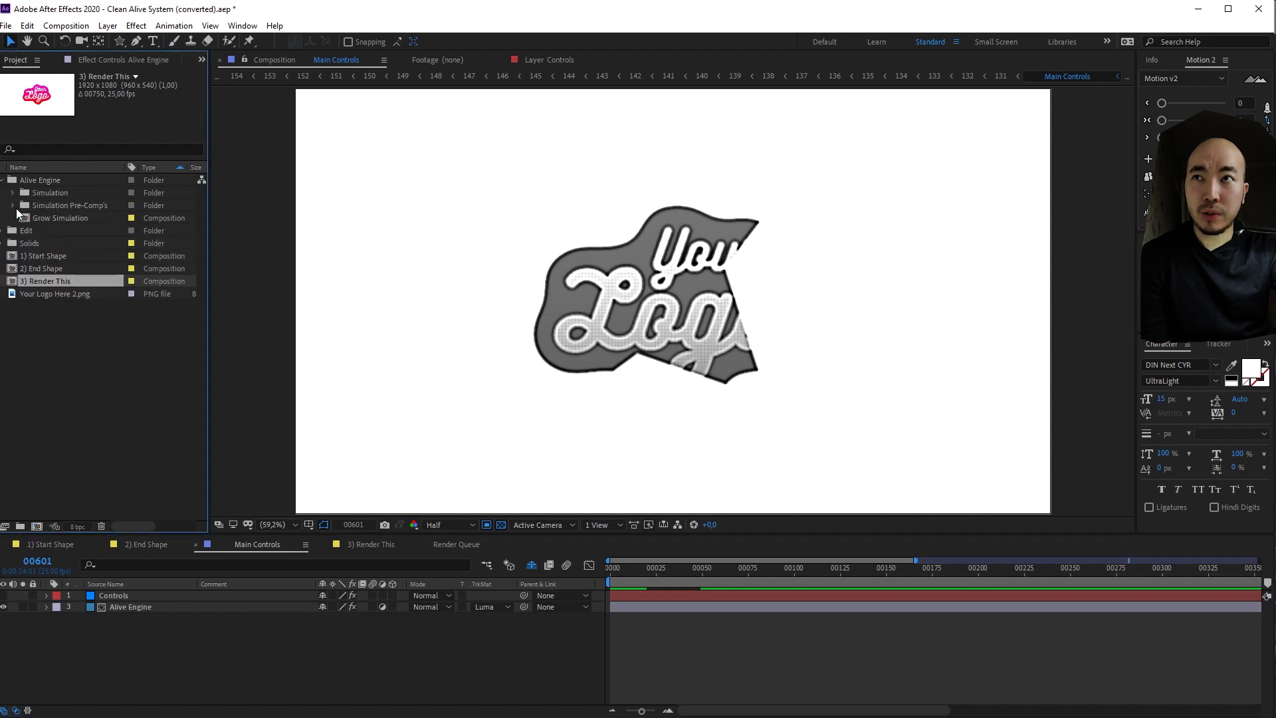
click(10, 210)
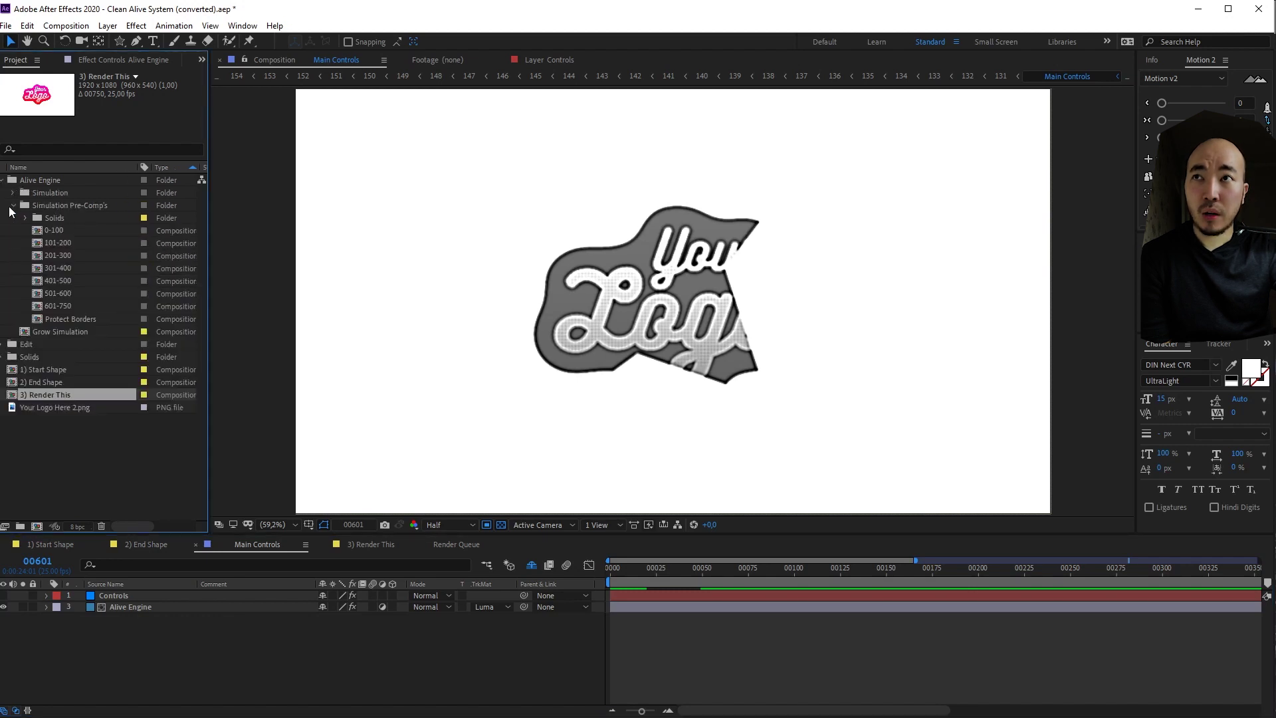
double_click(37, 231)
drag(666, 532, 668, 381)
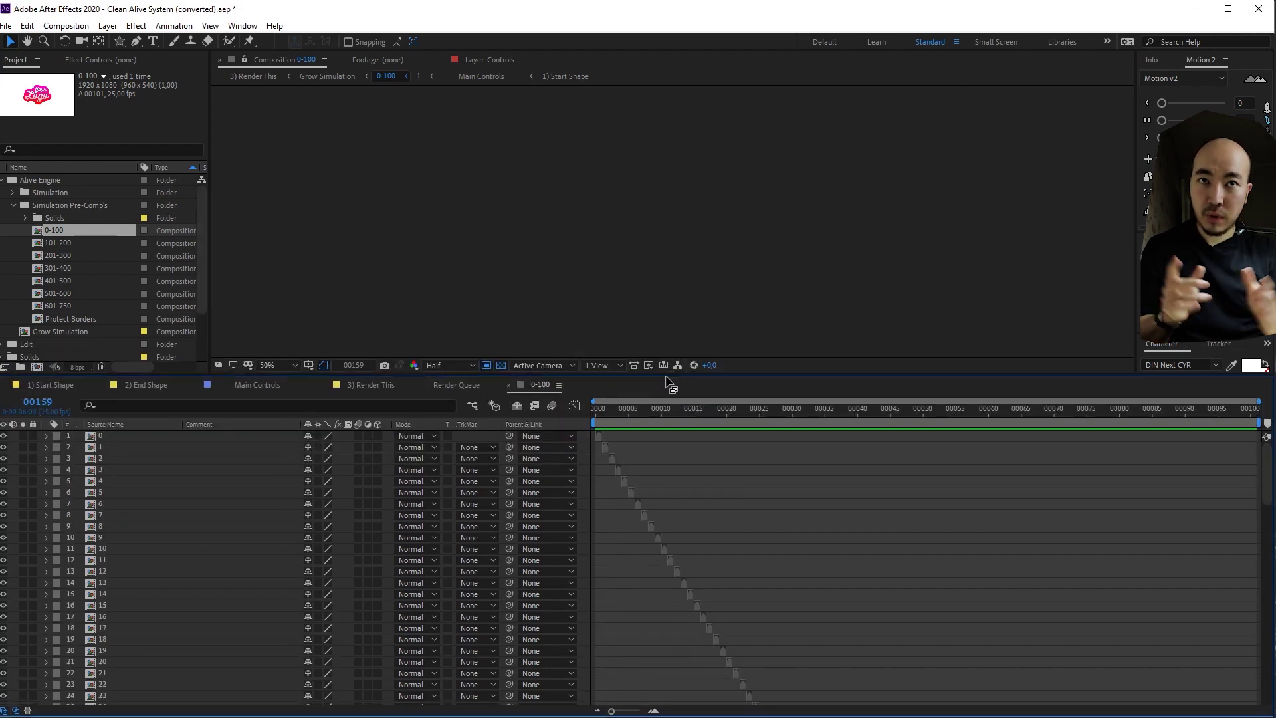
scroll(802, 589, down, 5)
scroll(802, 590, down, 5)
scroll(836, 505, up, 10)
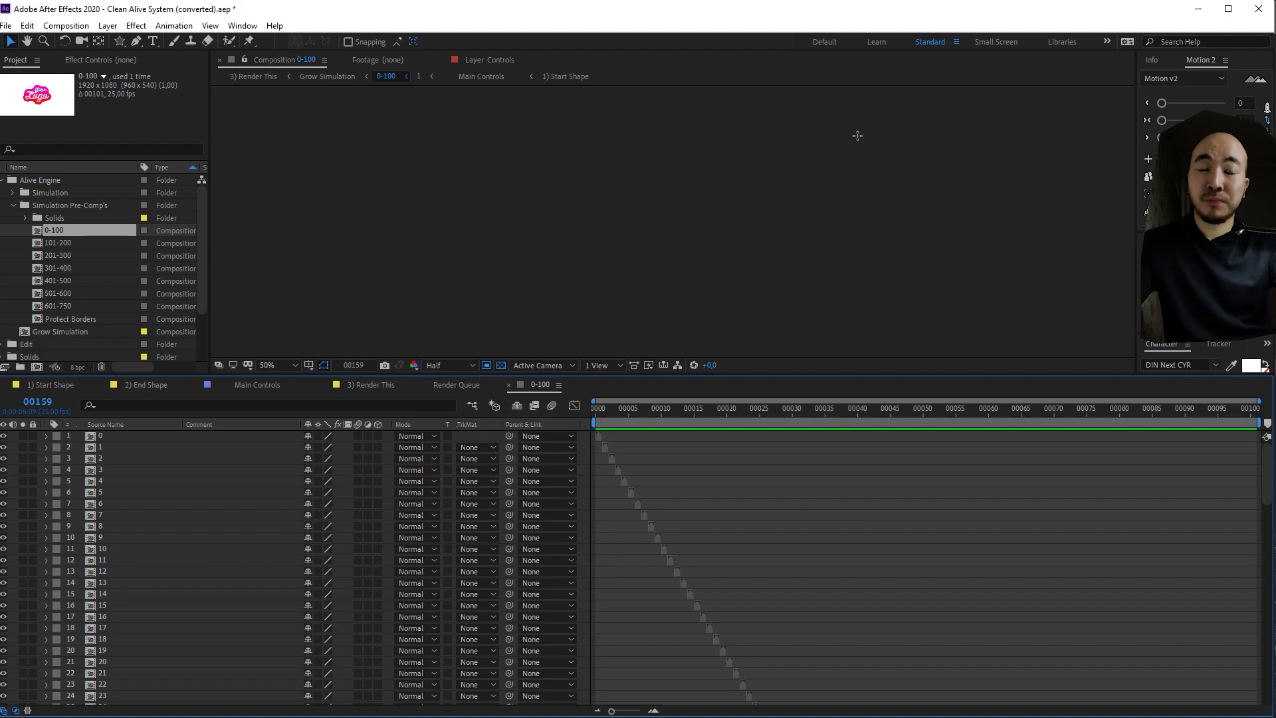
Step: Open the nested composition 0 and compare its contents with the 1) Start Shape composition
double_click(133, 437)
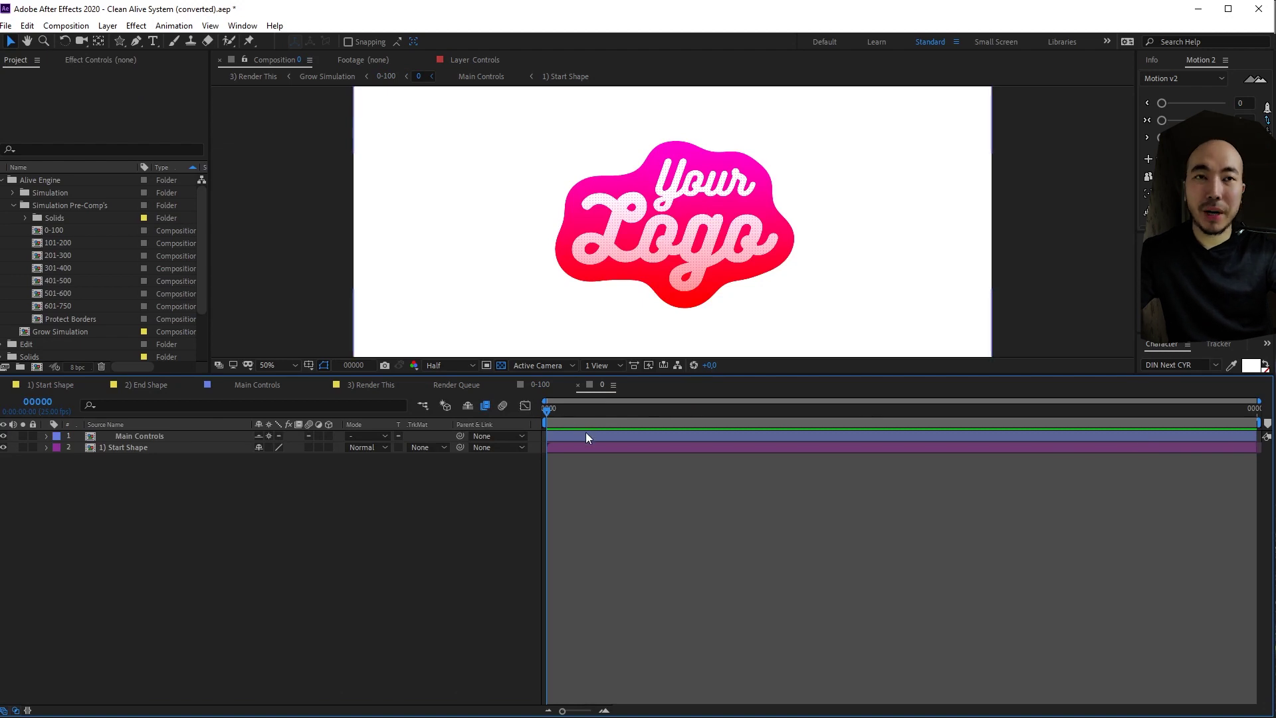
click(64, 387)
click(602, 386)
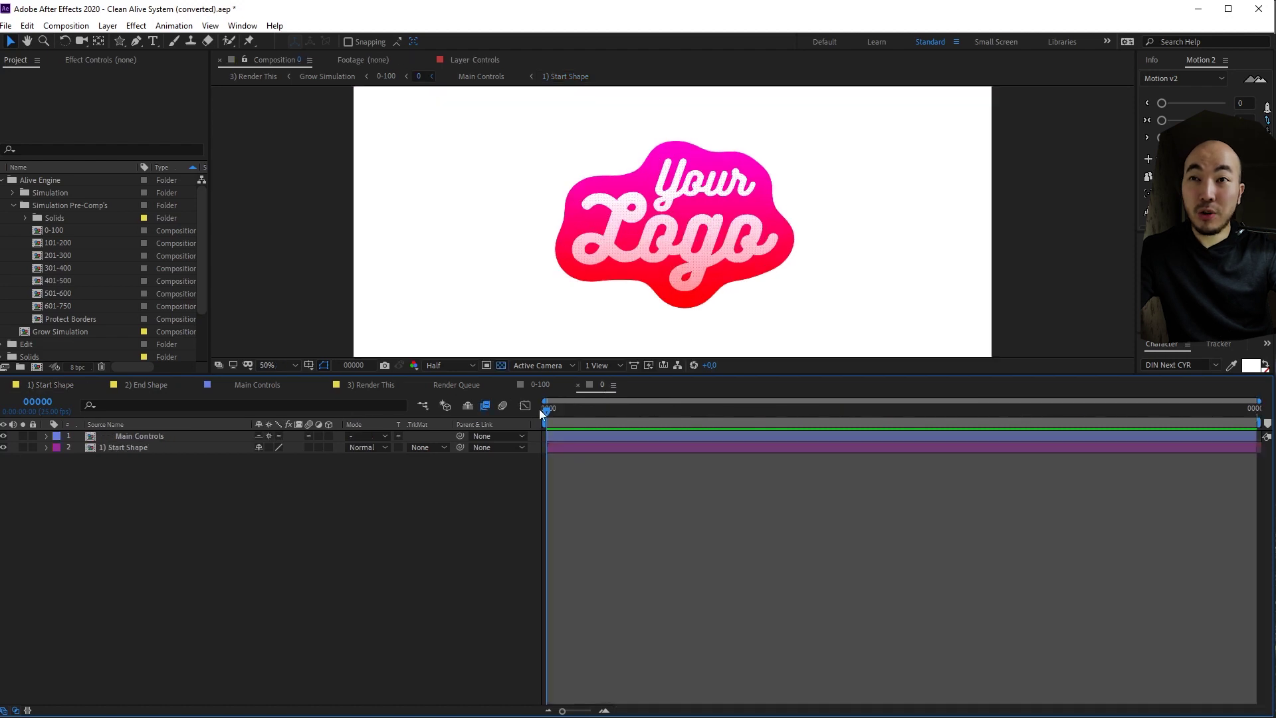
Step: Compare the layers nested in composition 0 with those in composition 1, opened from 0-100 at frame 1
click(146, 452)
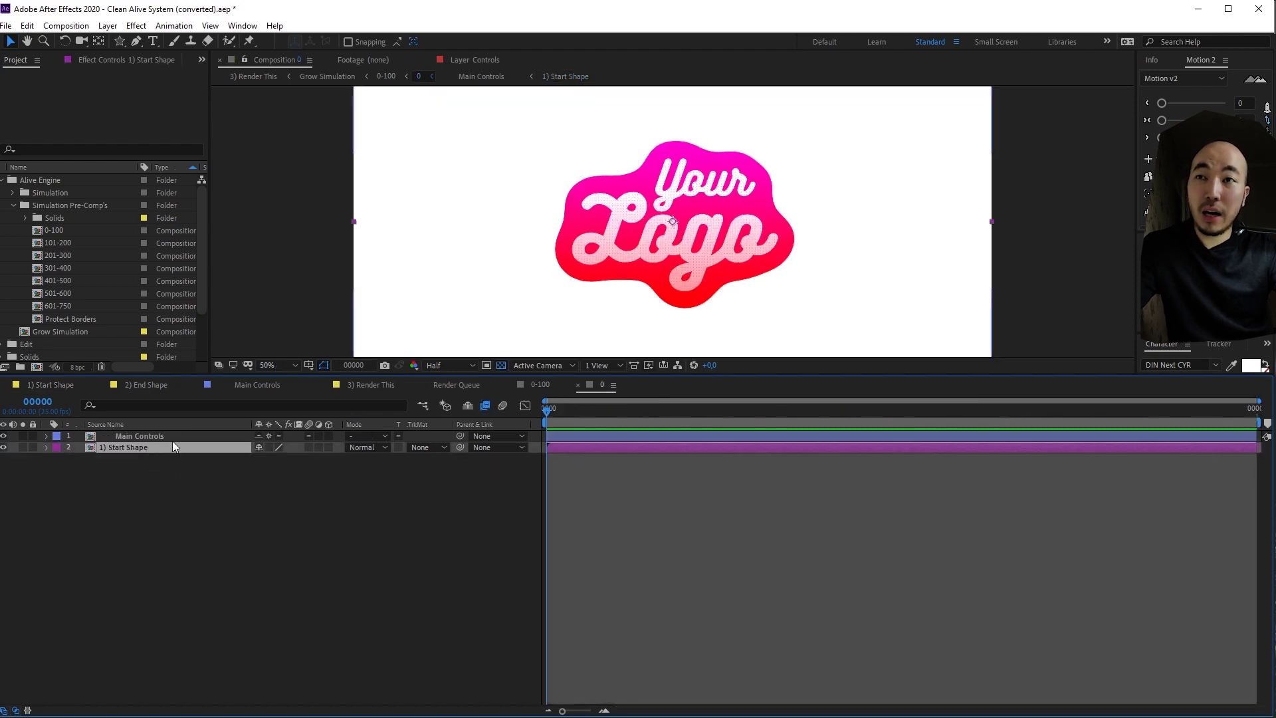
click(175, 437)
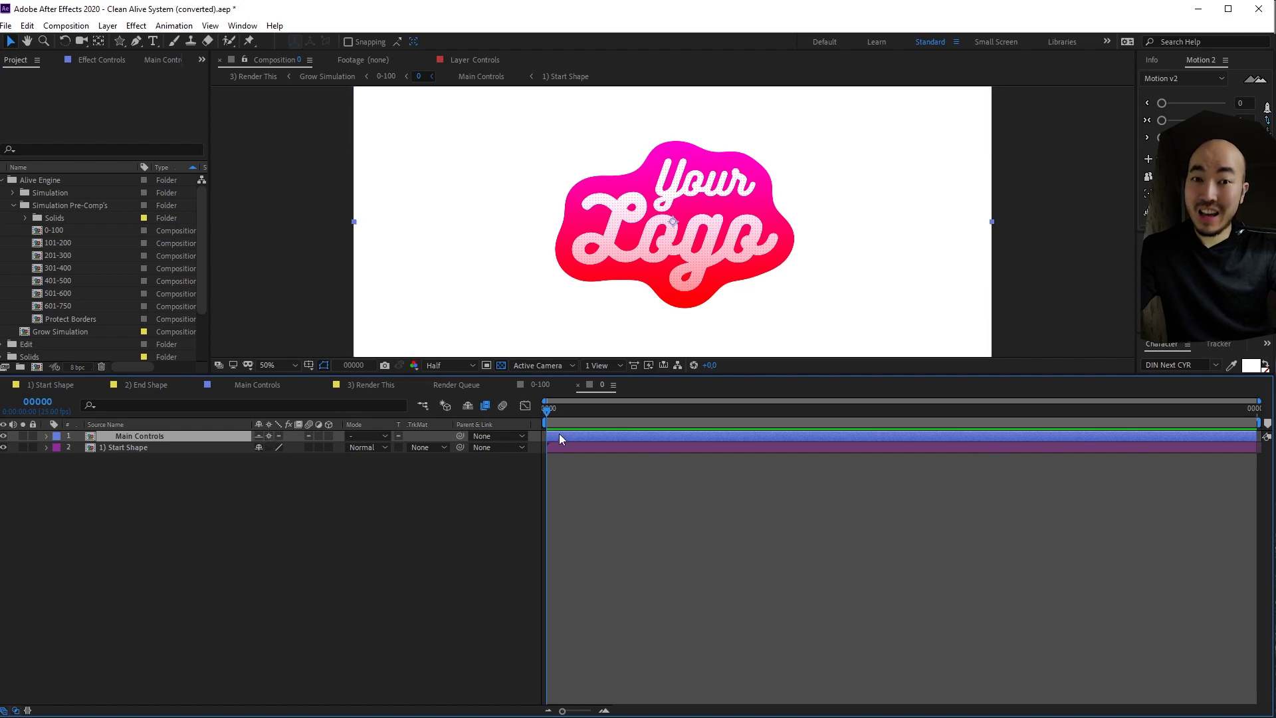
click(540, 384)
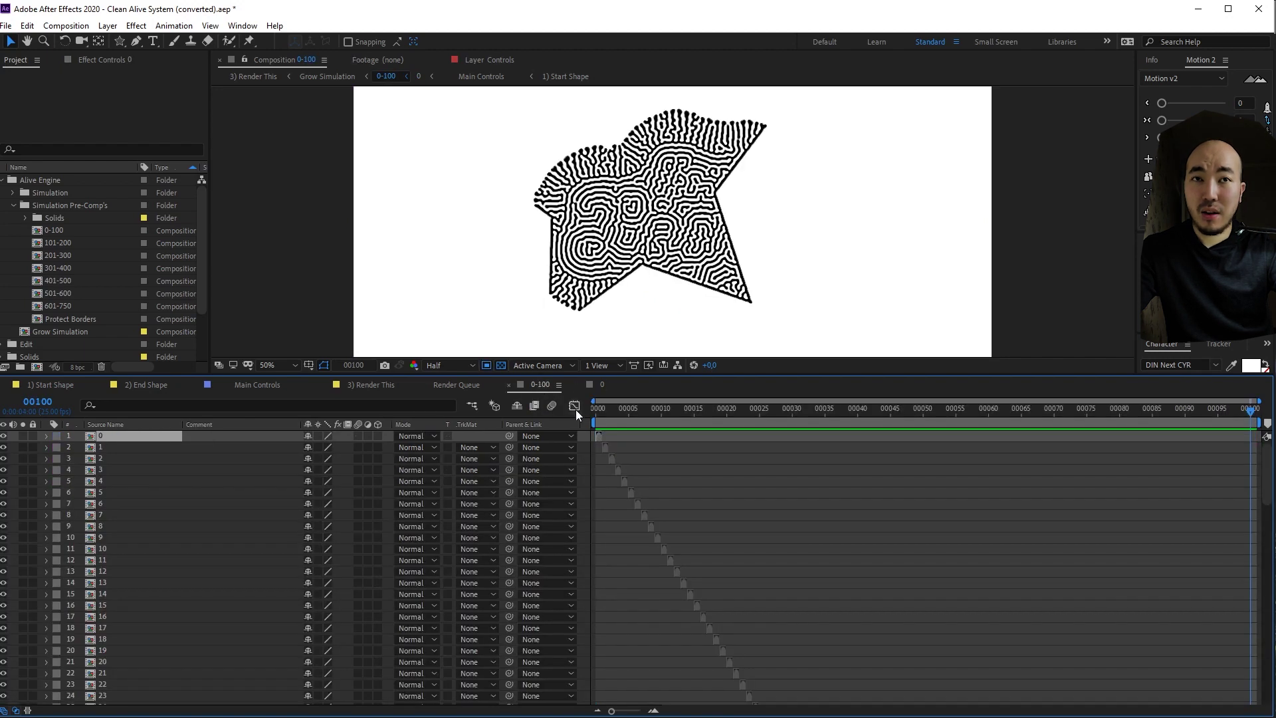
click(608, 413)
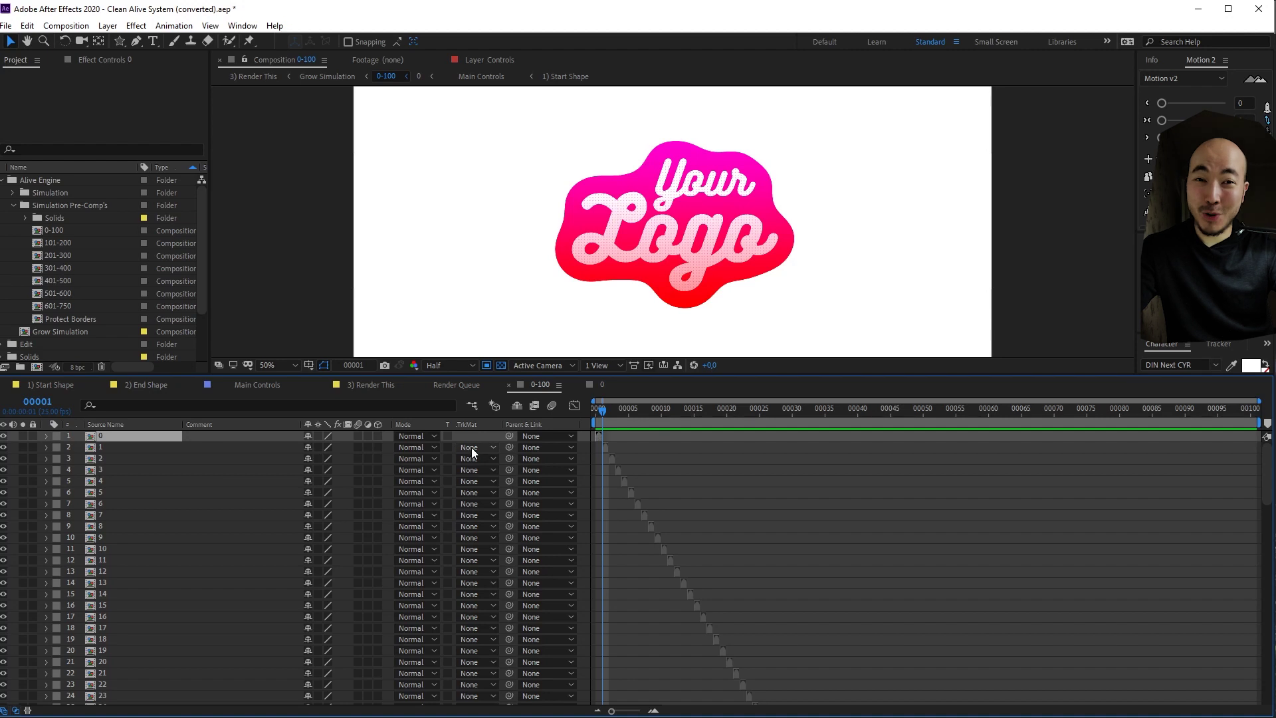
double_click(94, 448)
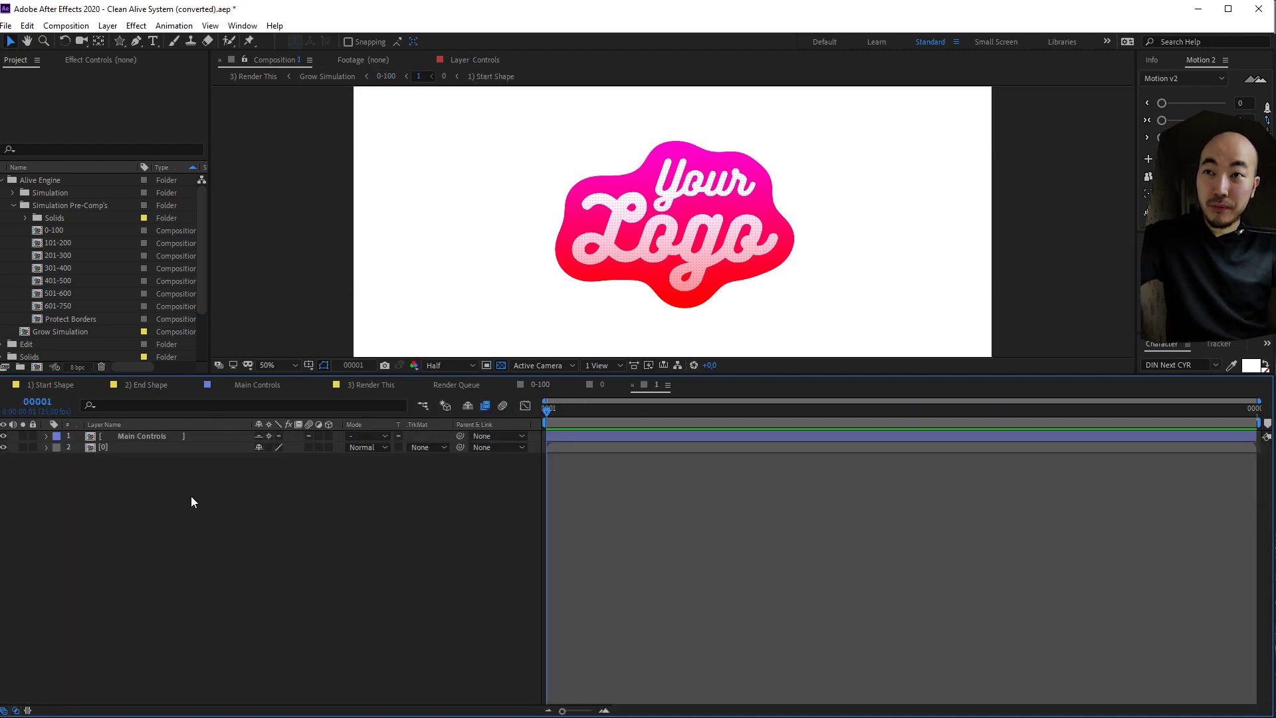
click(129, 452)
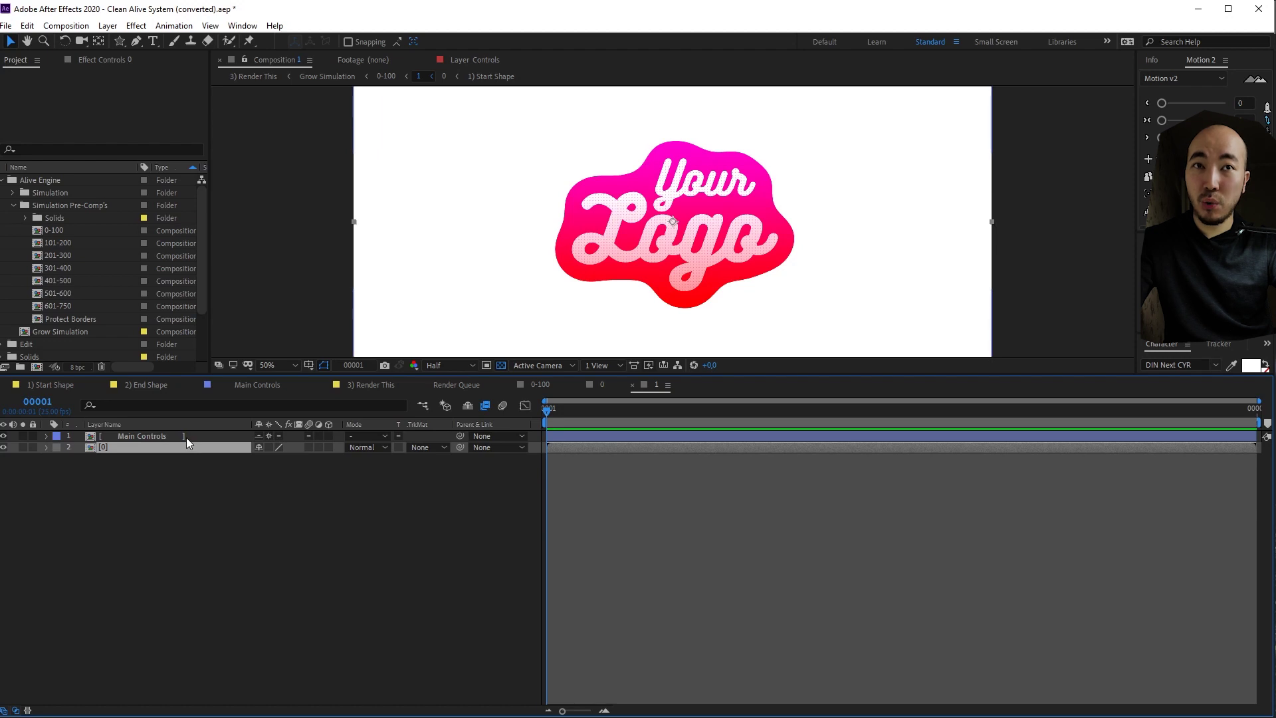
Step: Open composition 2 from the 0-100 composition and inspect its nested layer 1 and Main Controls layer
click(539, 384)
double_click(80, 455)
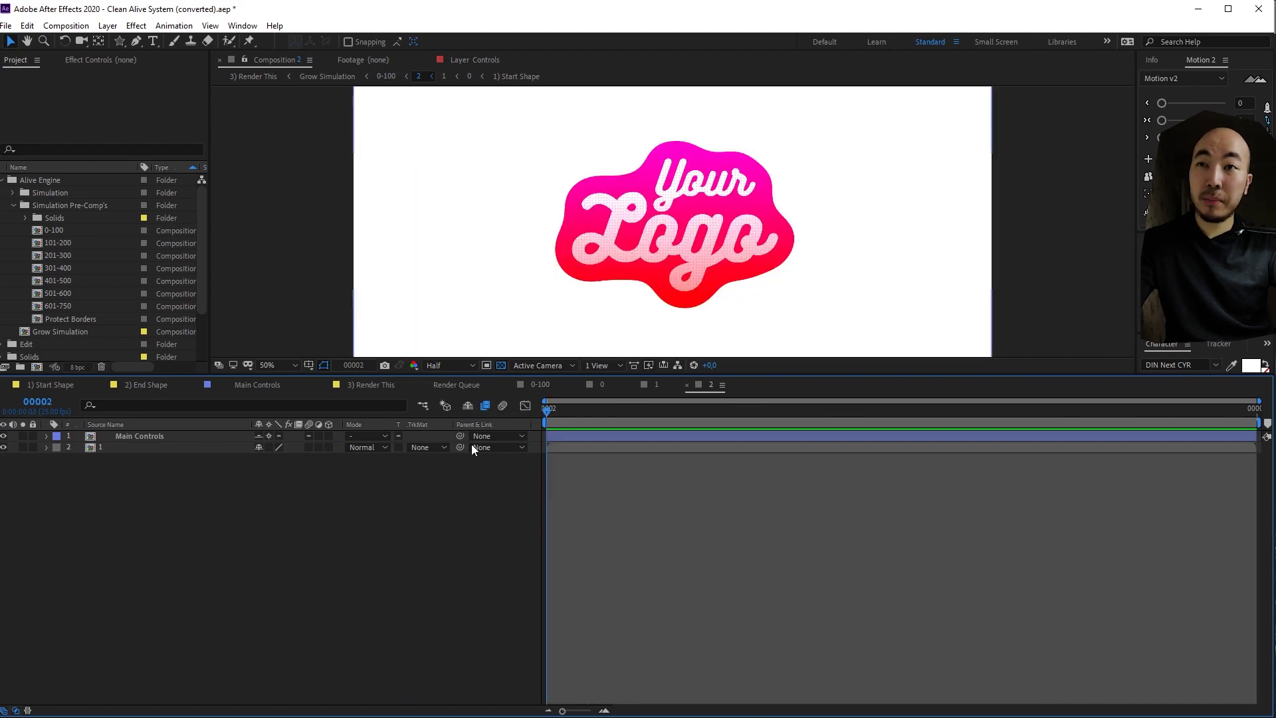
click(135, 455)
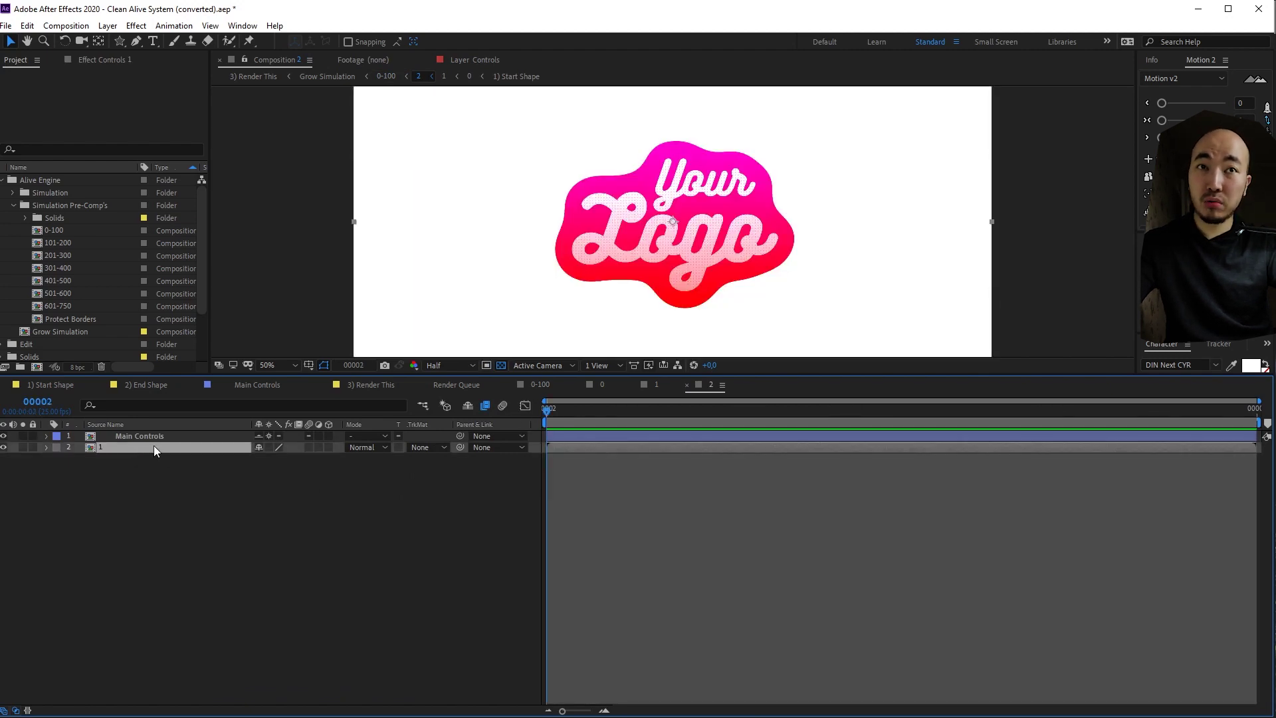
click(158, 440)
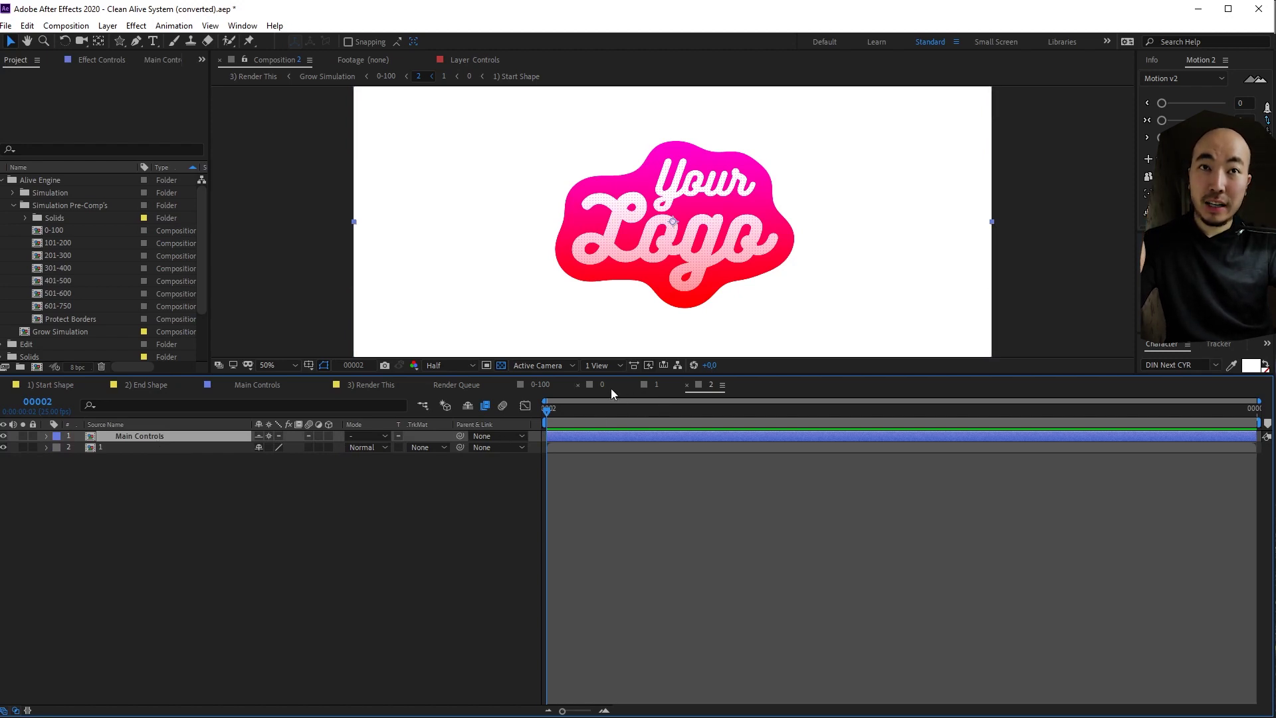
Step: Go through layers 0, 1 and 2 in the 0-100 composition and return the current time to frame 0
click(541, 384)
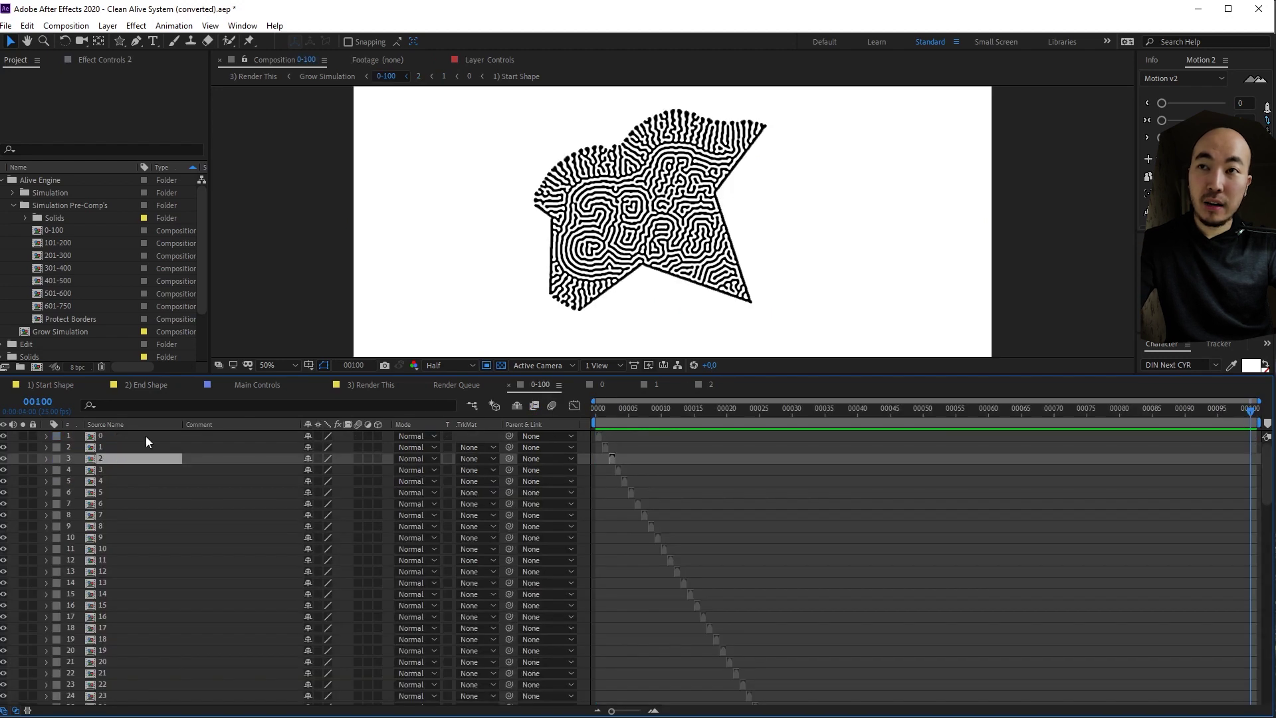
click(118, 434)
click(110, 447)
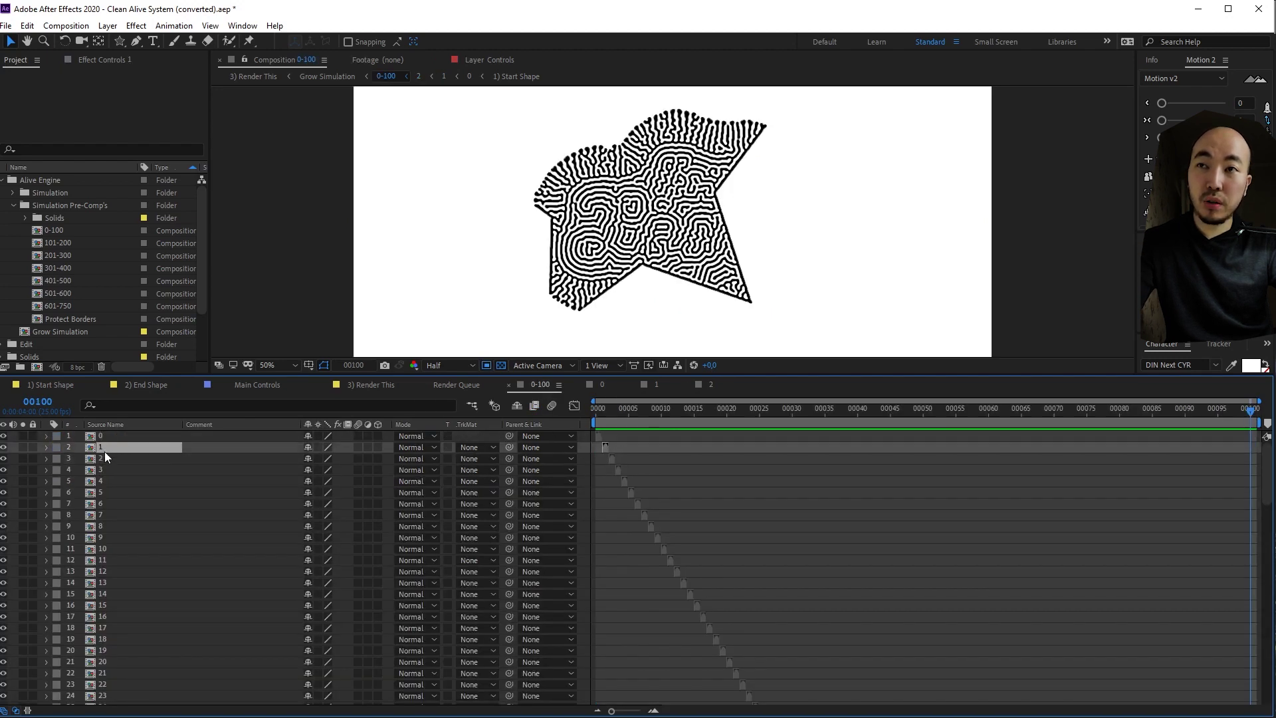
click(105, 458)
drag(607, 414, 572, 420)
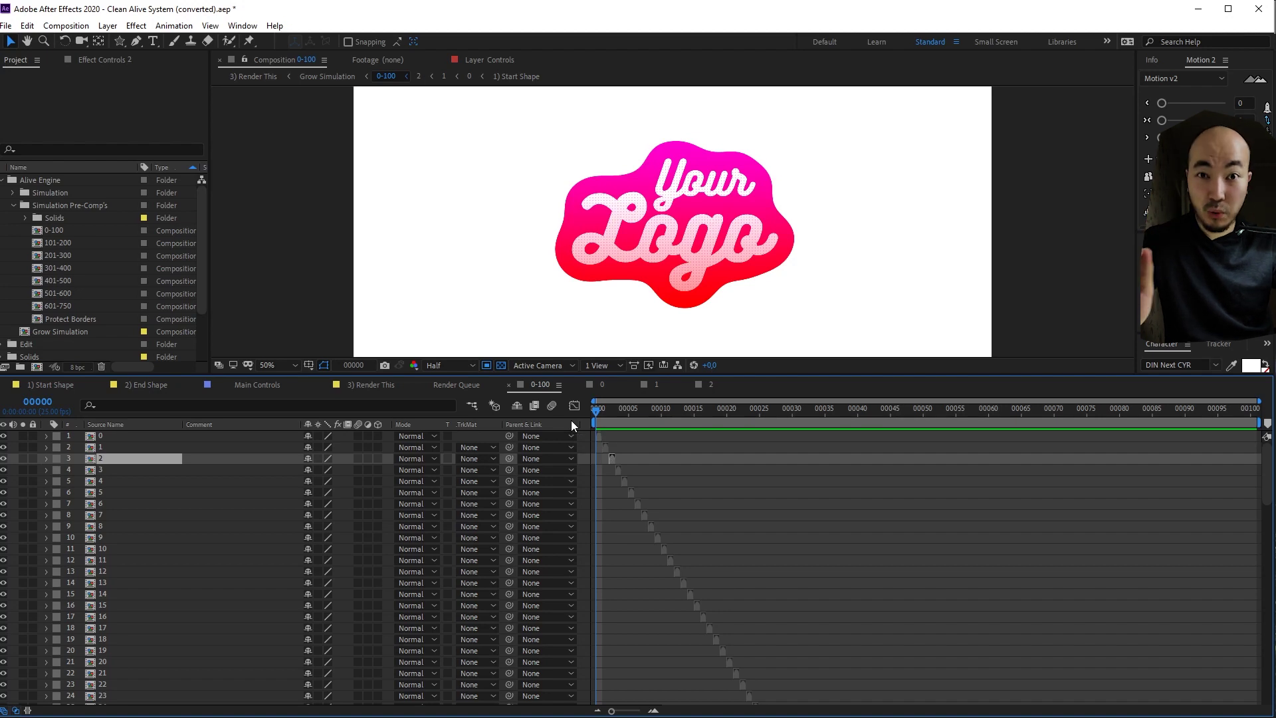
Step: Examine how composition 1 builds on composition 0 by switching repeatedly between the two compositions
click(113, 436)
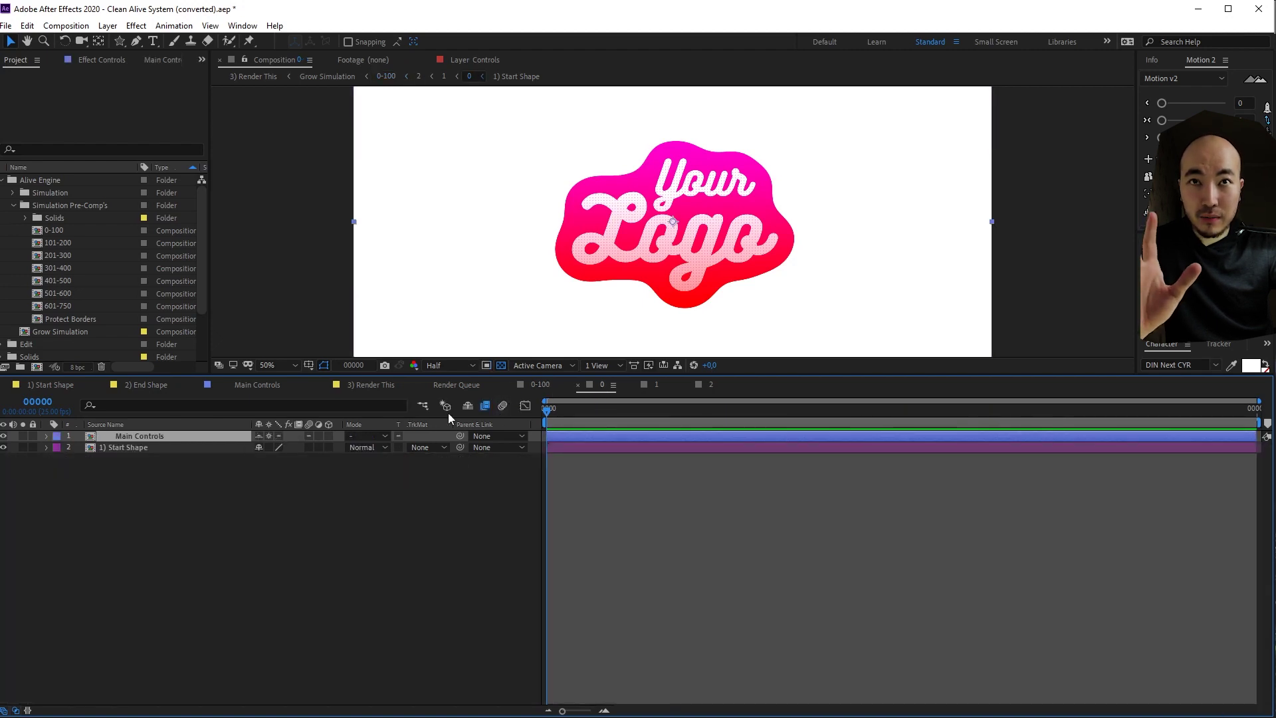
click(545, 389)
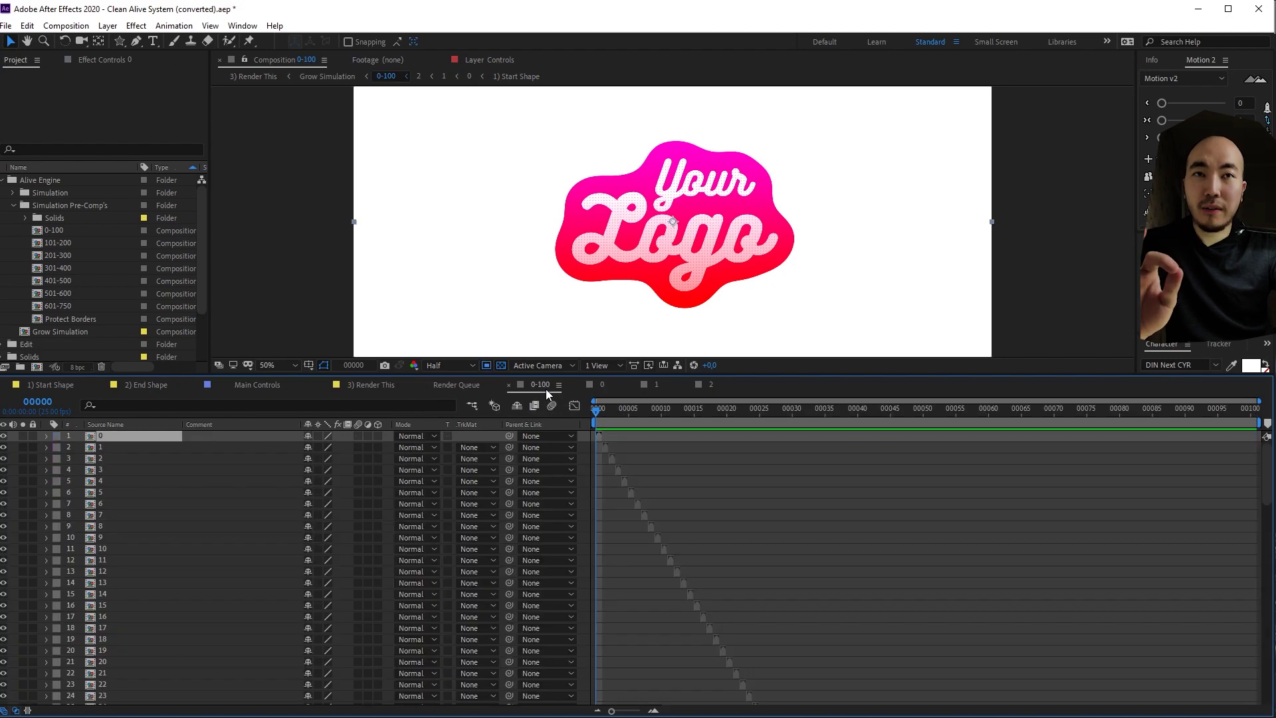
click(604, 382)
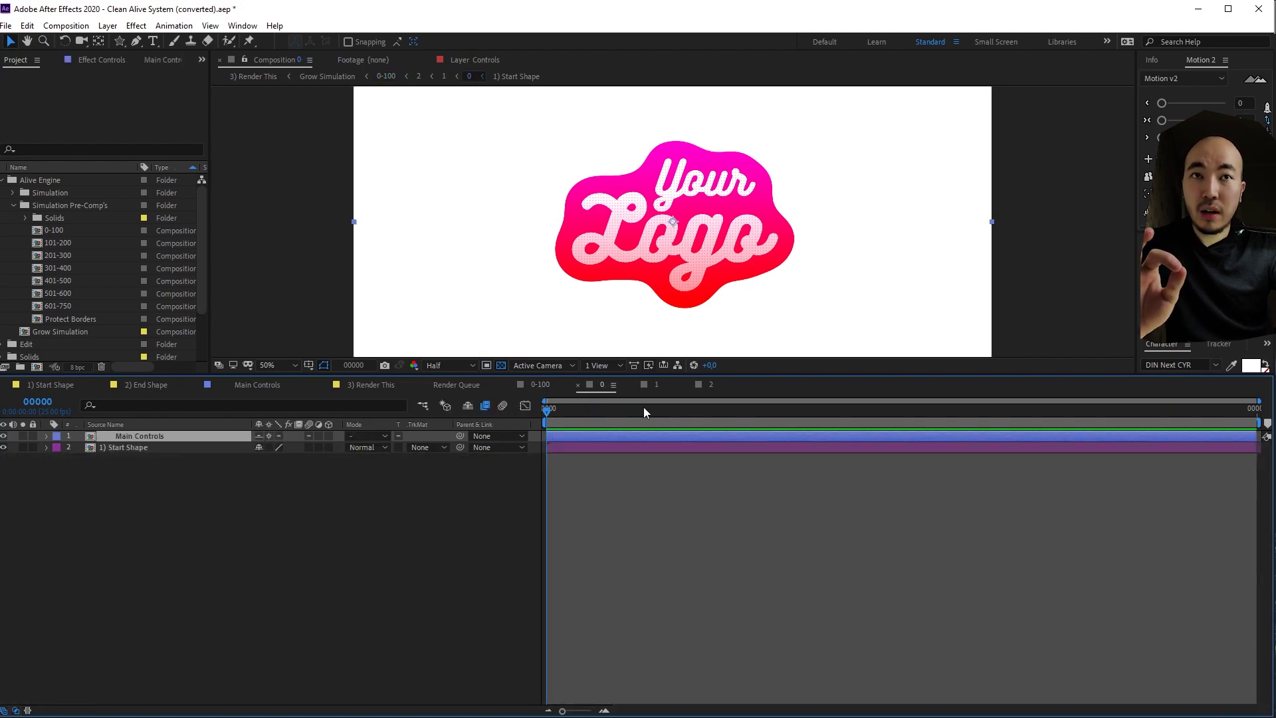
click(654, 386)
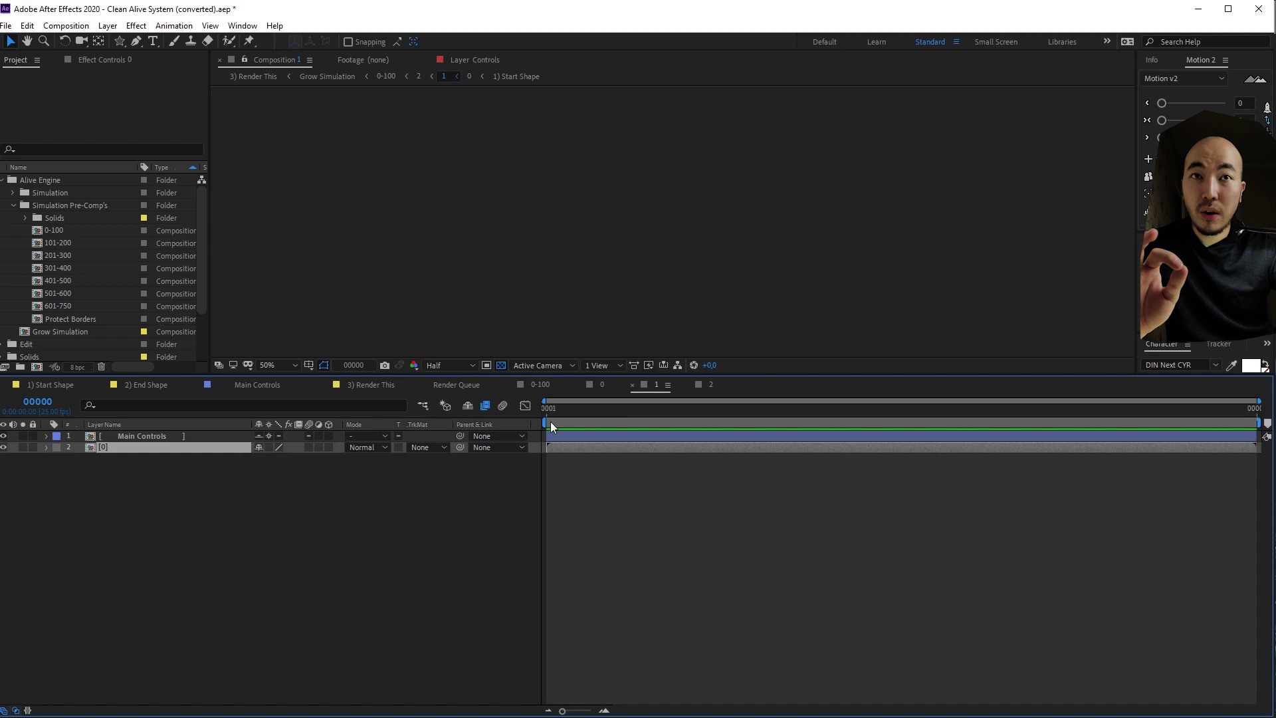
click(596, 385)
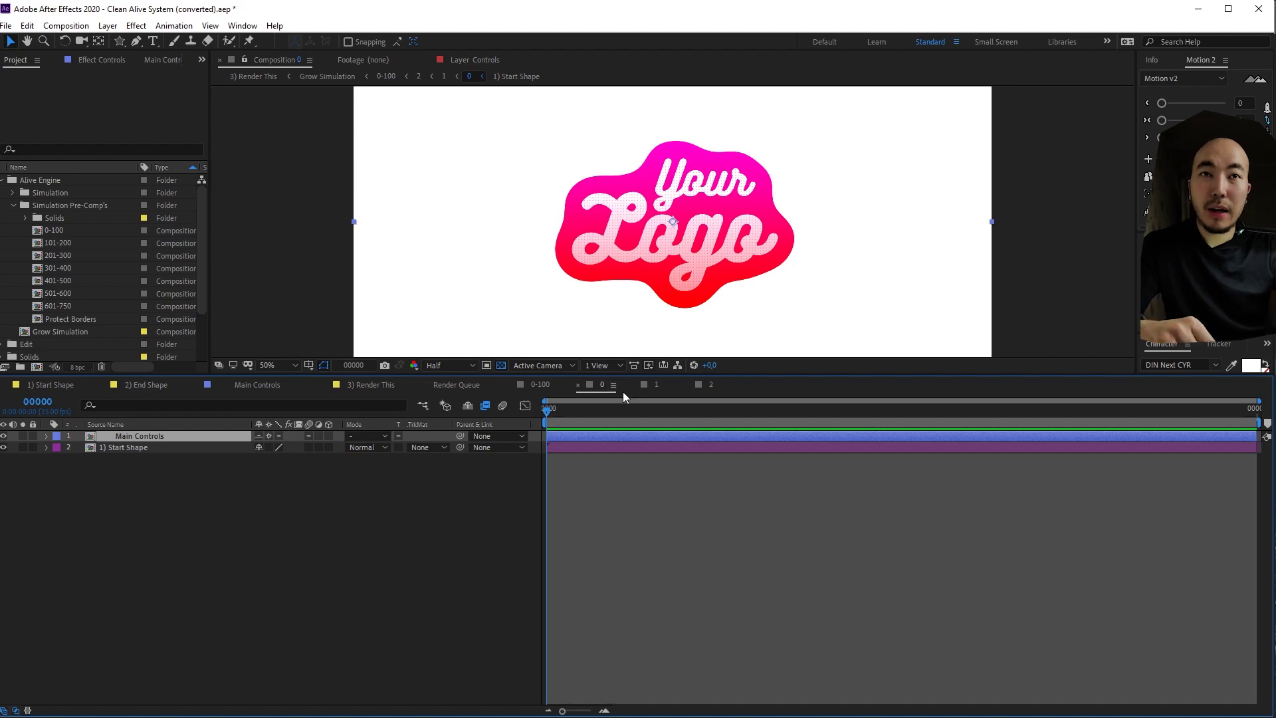
click(642, 391)
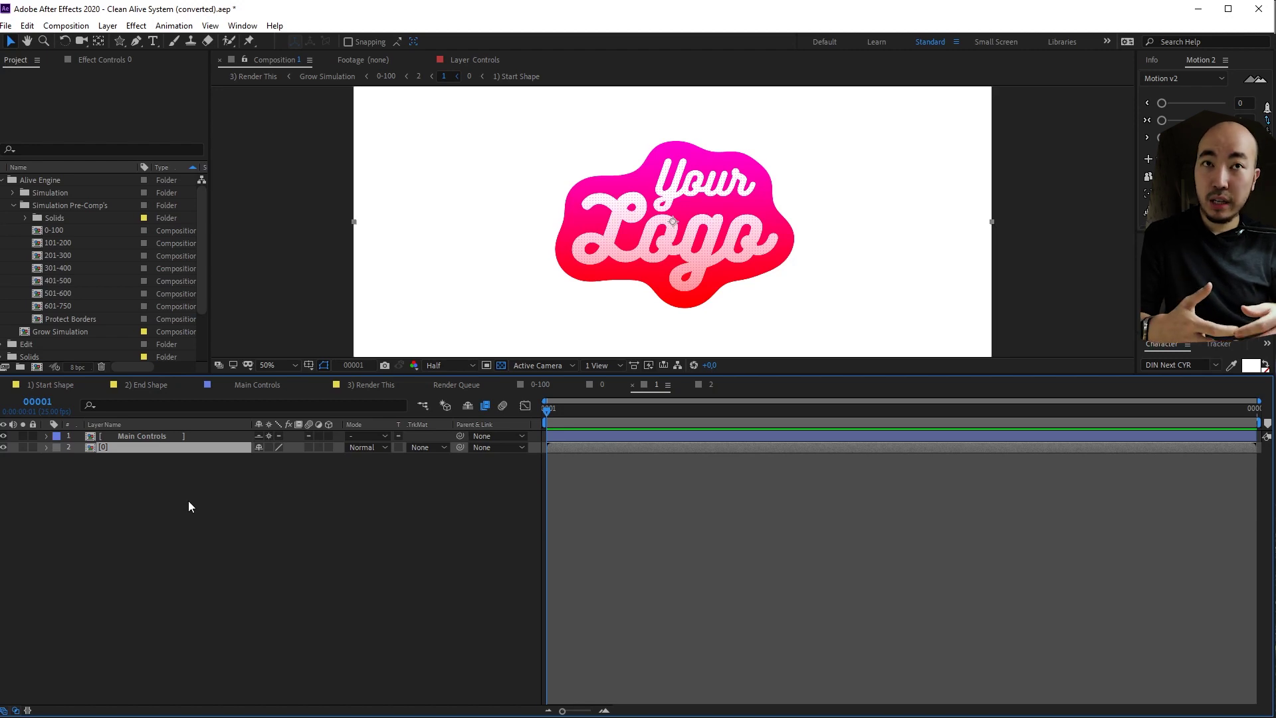
click(600, 385)
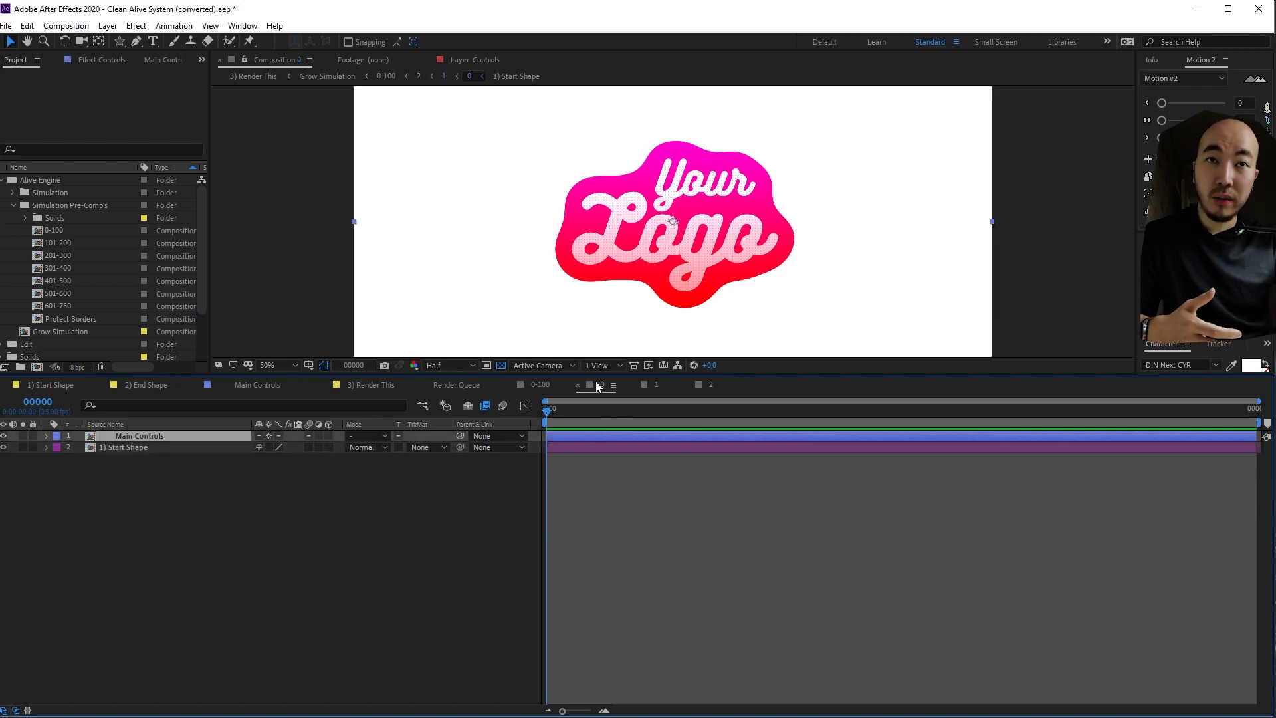
click(655, 385)
Step: Preview the growth in the 0-100 composition at frames 1, 20 and 50 while looking further down its staggered layers
click(537, 383)
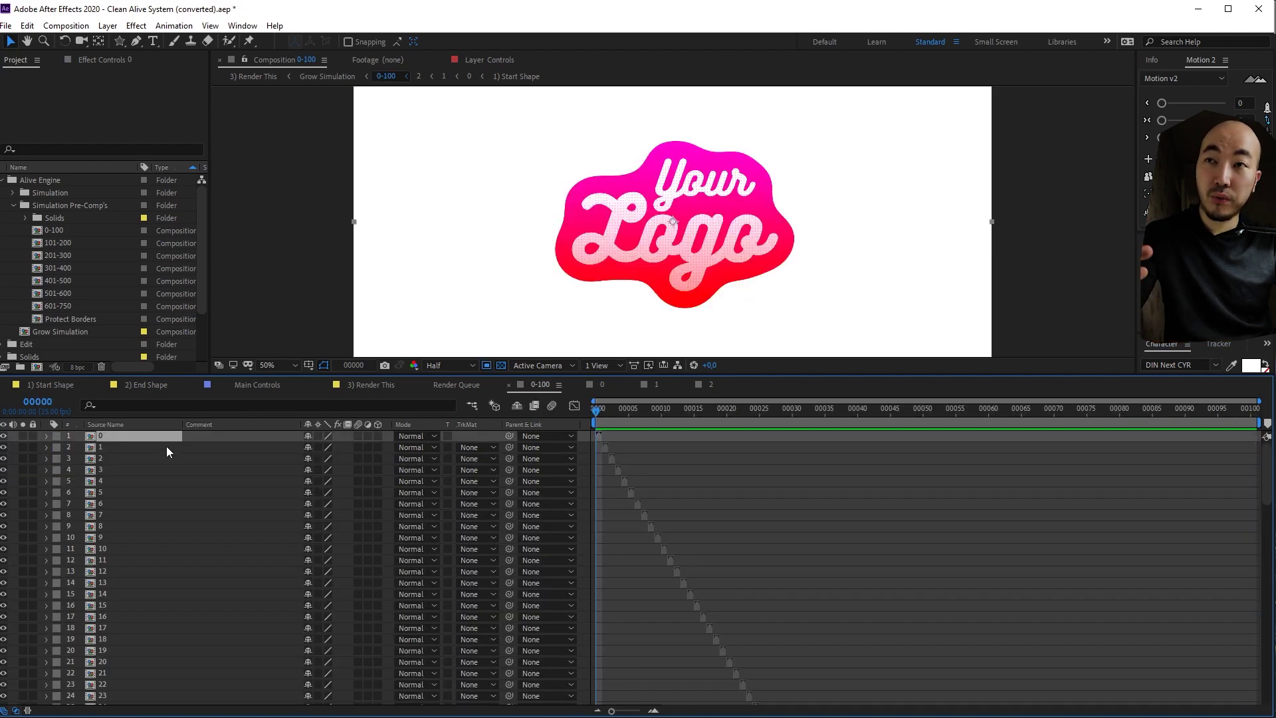
key(Page_Down)
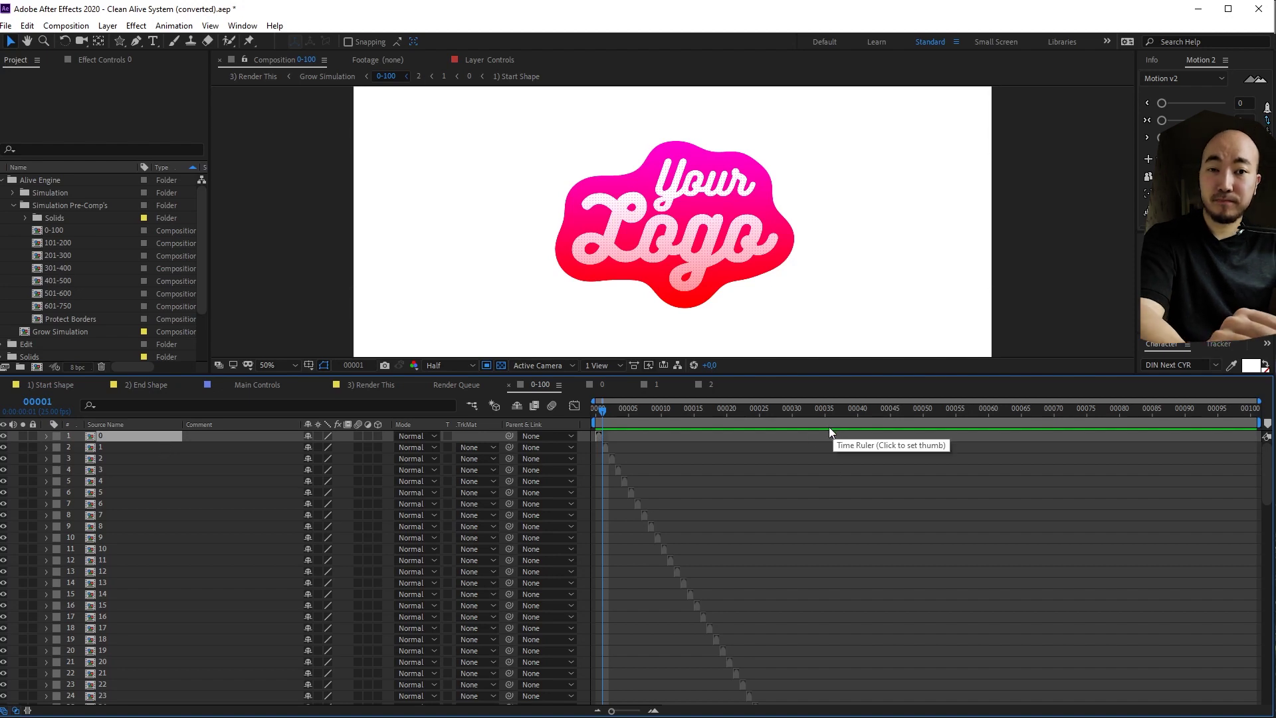
click(723, 415)
mouse_move(725, 413)
mouse_down()
mouse_move(736, 416)
mouse_move(726, 416)
mouse_up()
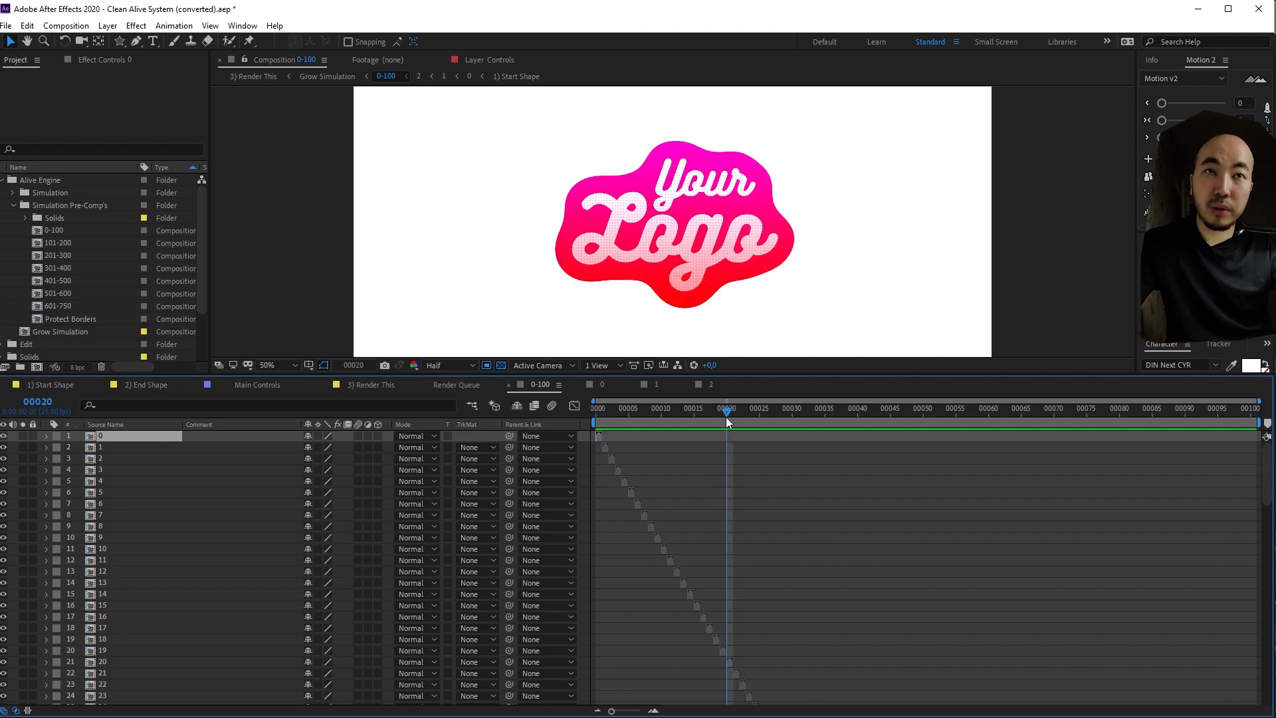
scroll(756, 480, down, 1)
scroll(756, 481, down, 5)
drag(836, 426, 924, 430)
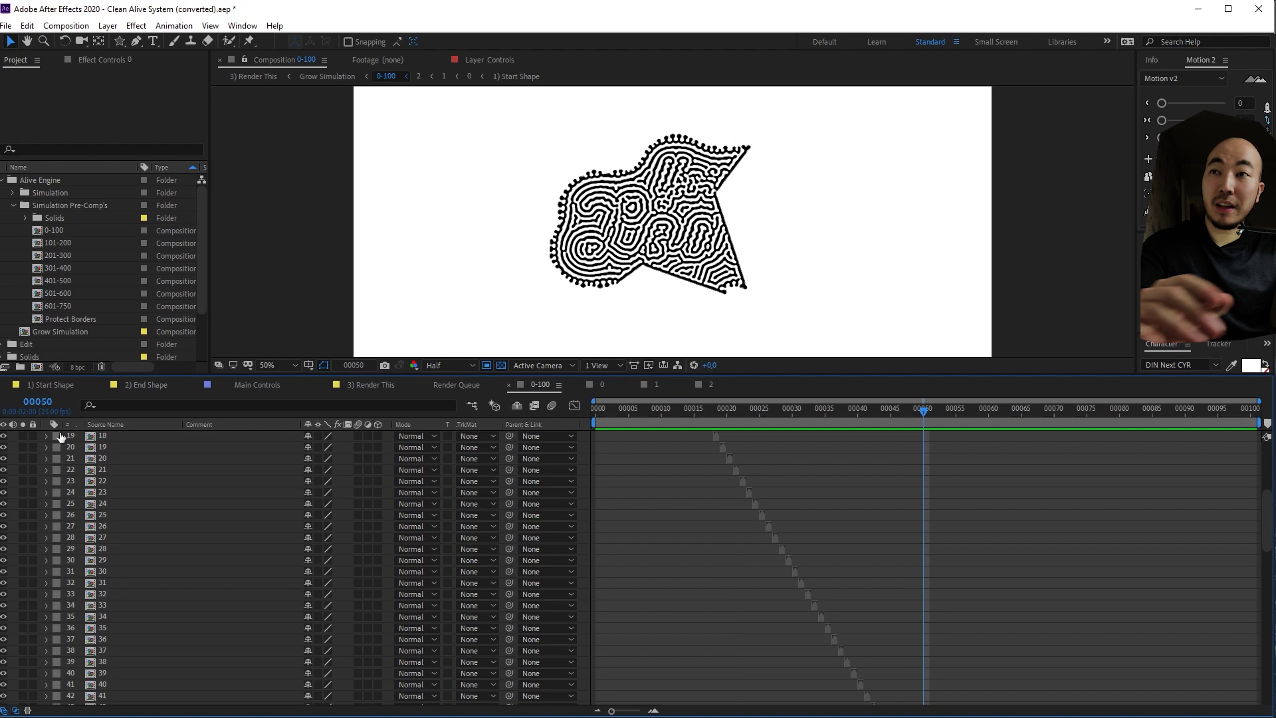
Step: Advance the 0-100 preview frame by frame to frame 52 and return to layer 0 at the first frame
key(Page_Down)
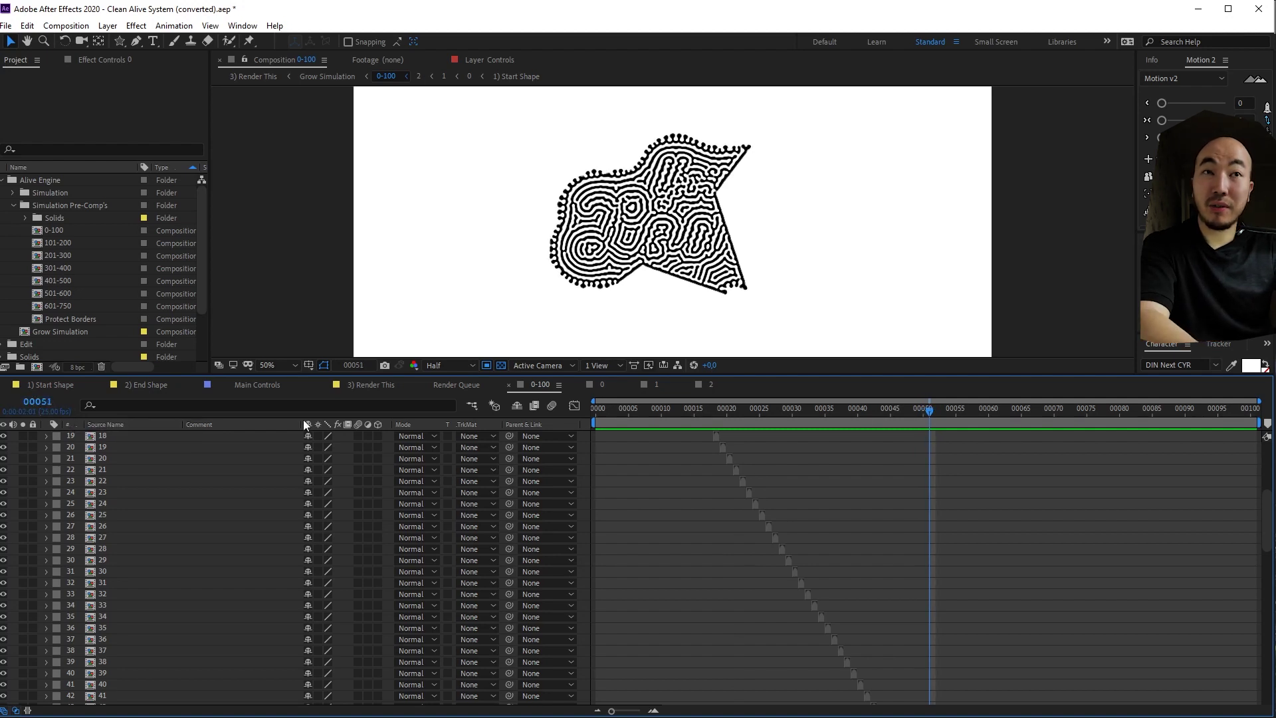
key(Page_Down)
scroll(679, 350, up, 2)
scroll(679, 351, down, 2)
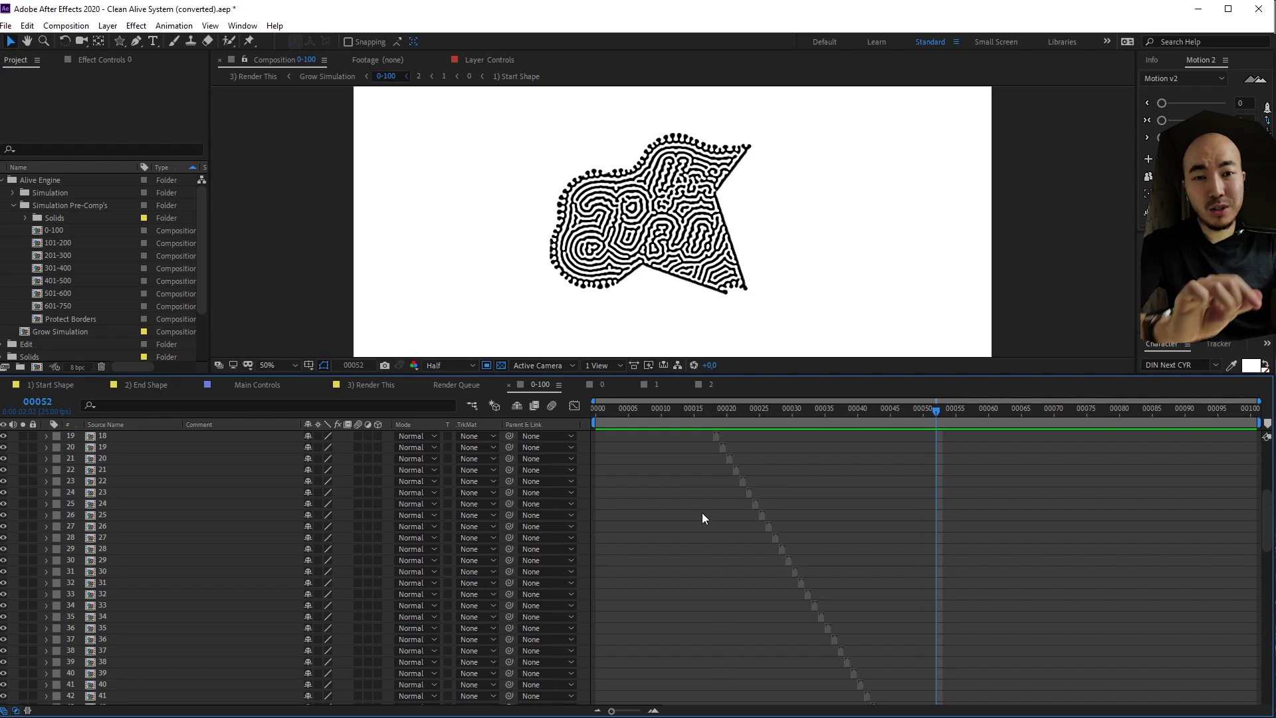
key(KP_1)
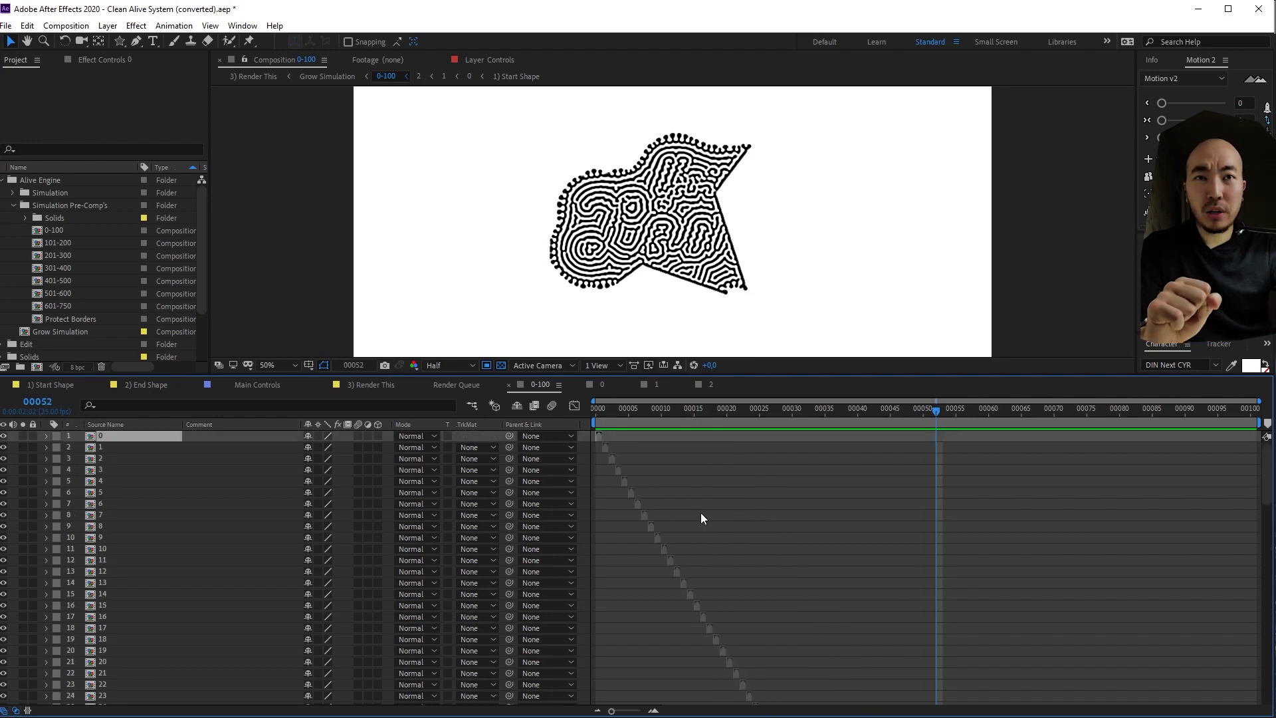
key(Home)
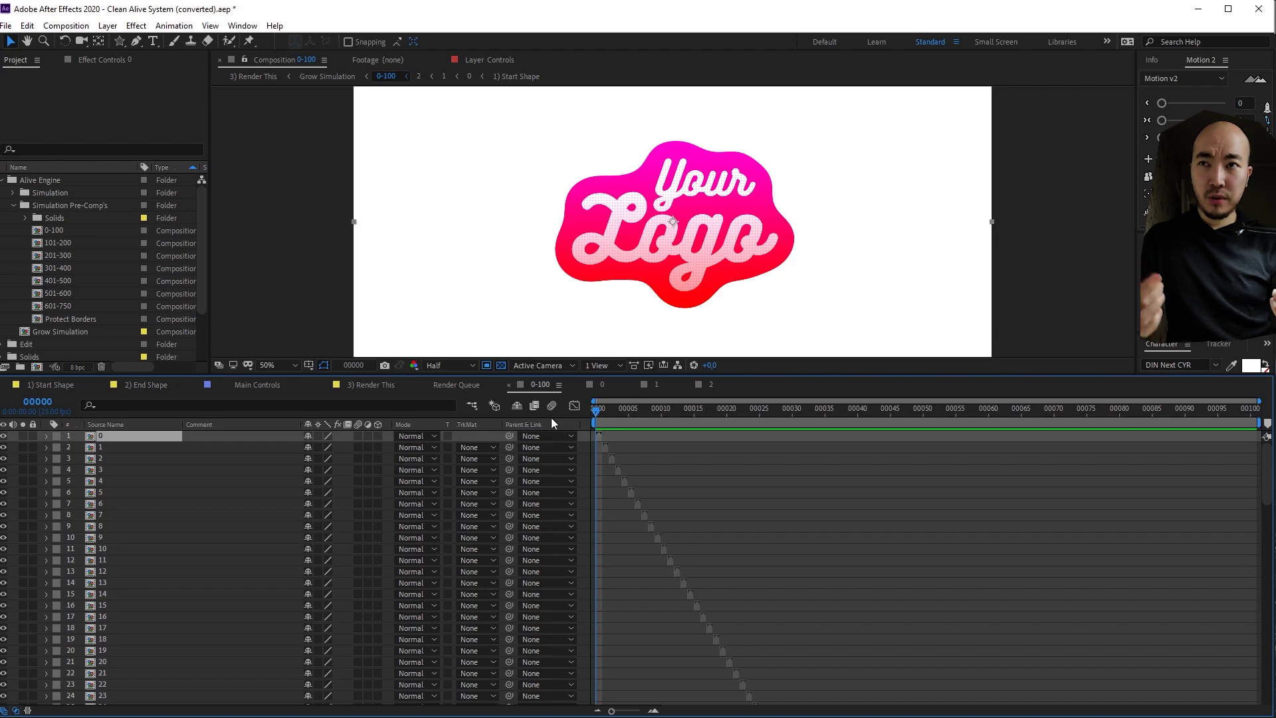
Step: Review composition 0, the 0-100 layer sequence and composition 1, leaving no layer selected in composition 1
click(592, 384)
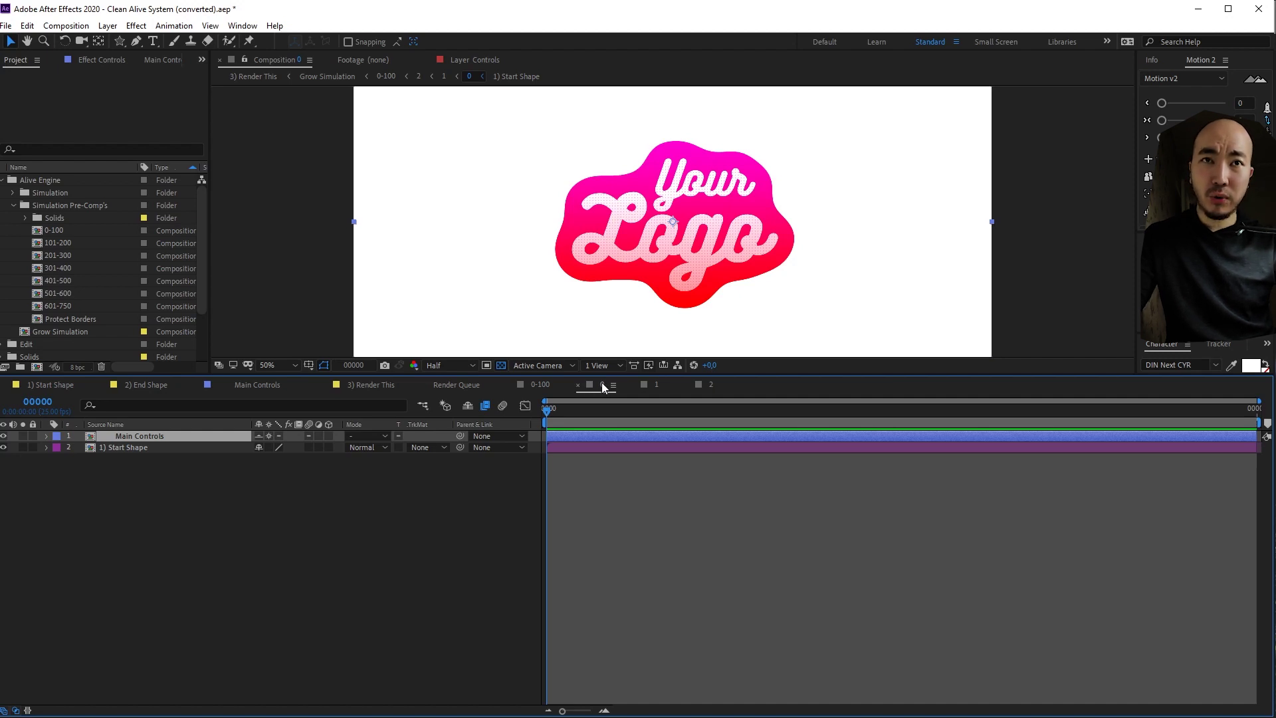
click(540, 385)
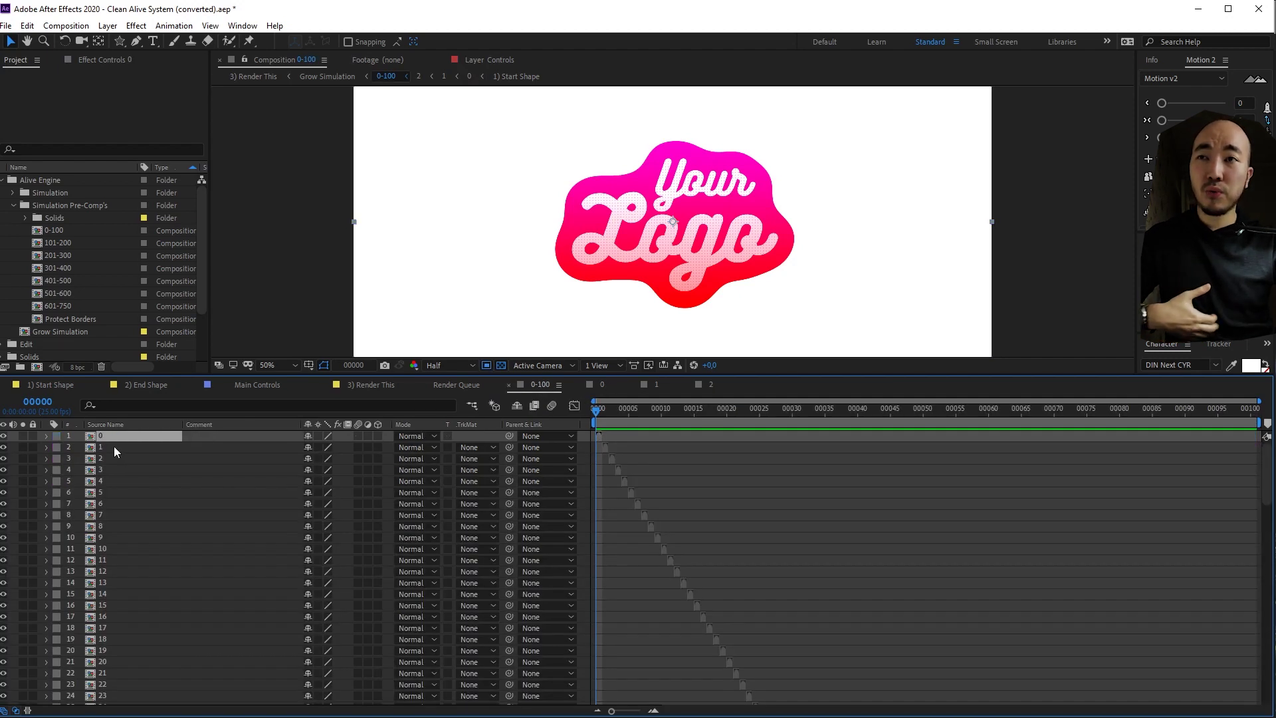
click(656, 385)
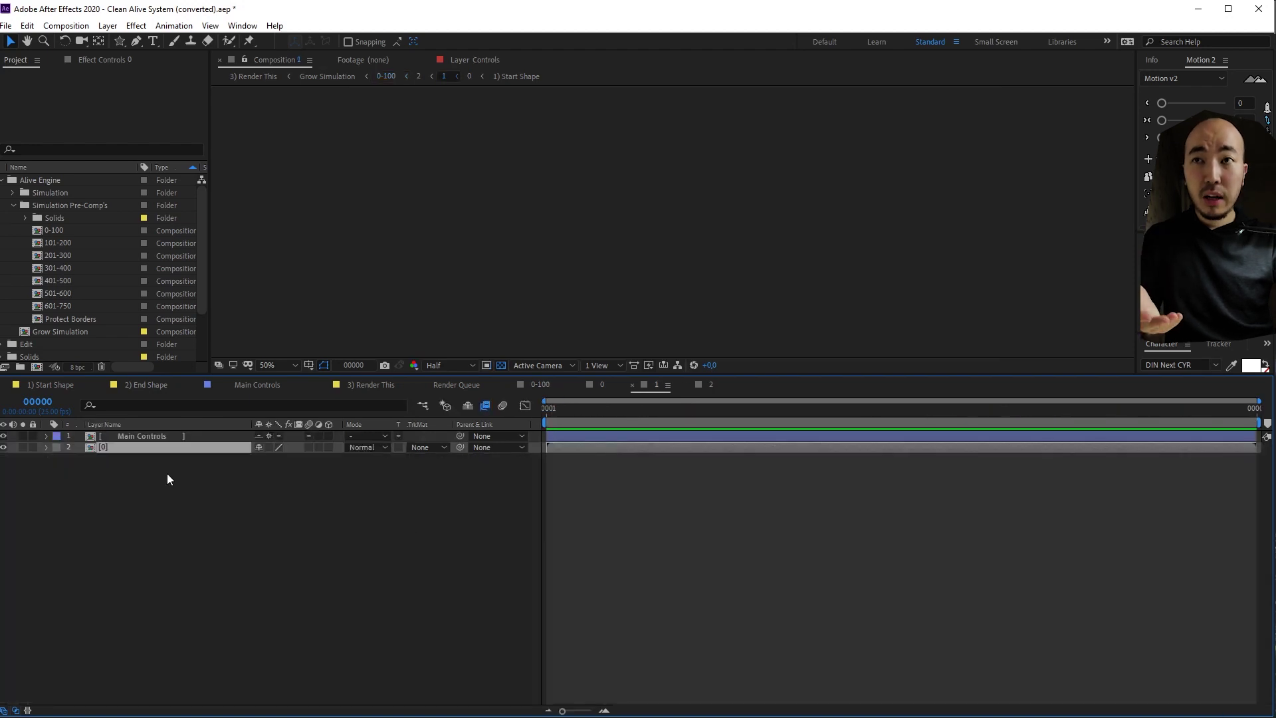
click(264, 503)
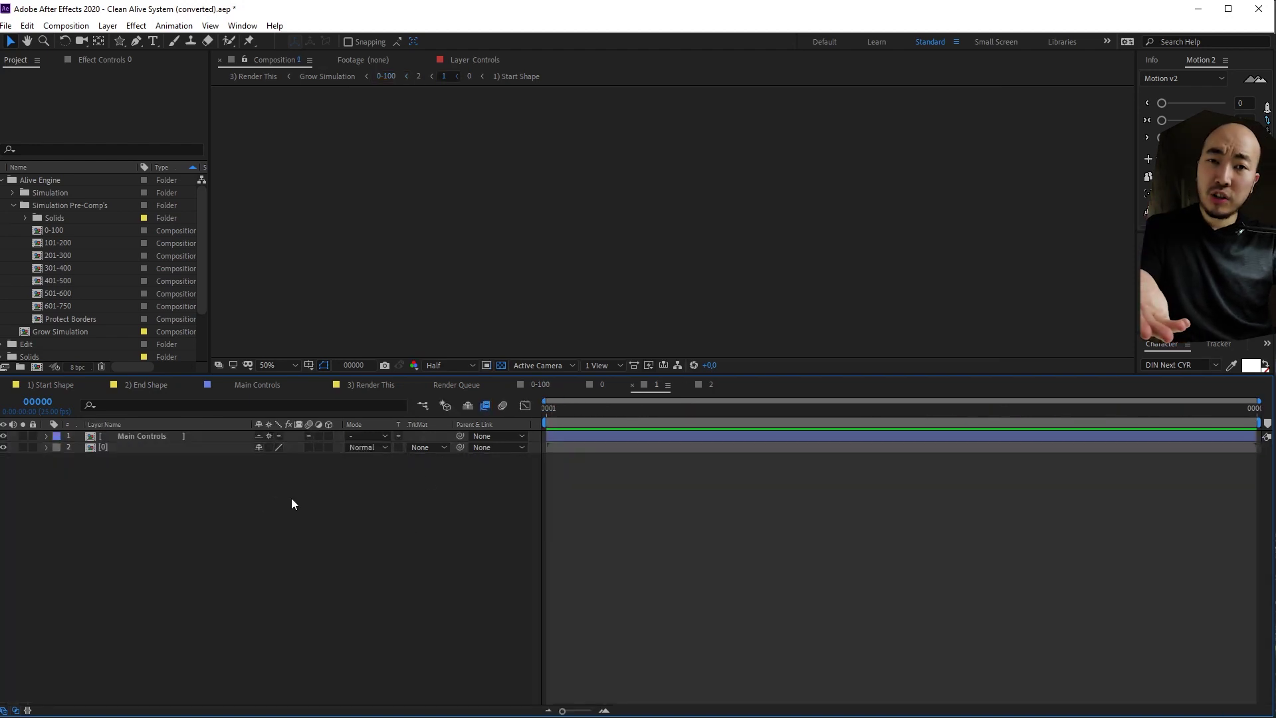
Step: Point out layers 1 and 0 in the 0-100 composition and revisit the contents of compositions 0 and 1
click(540, 385)
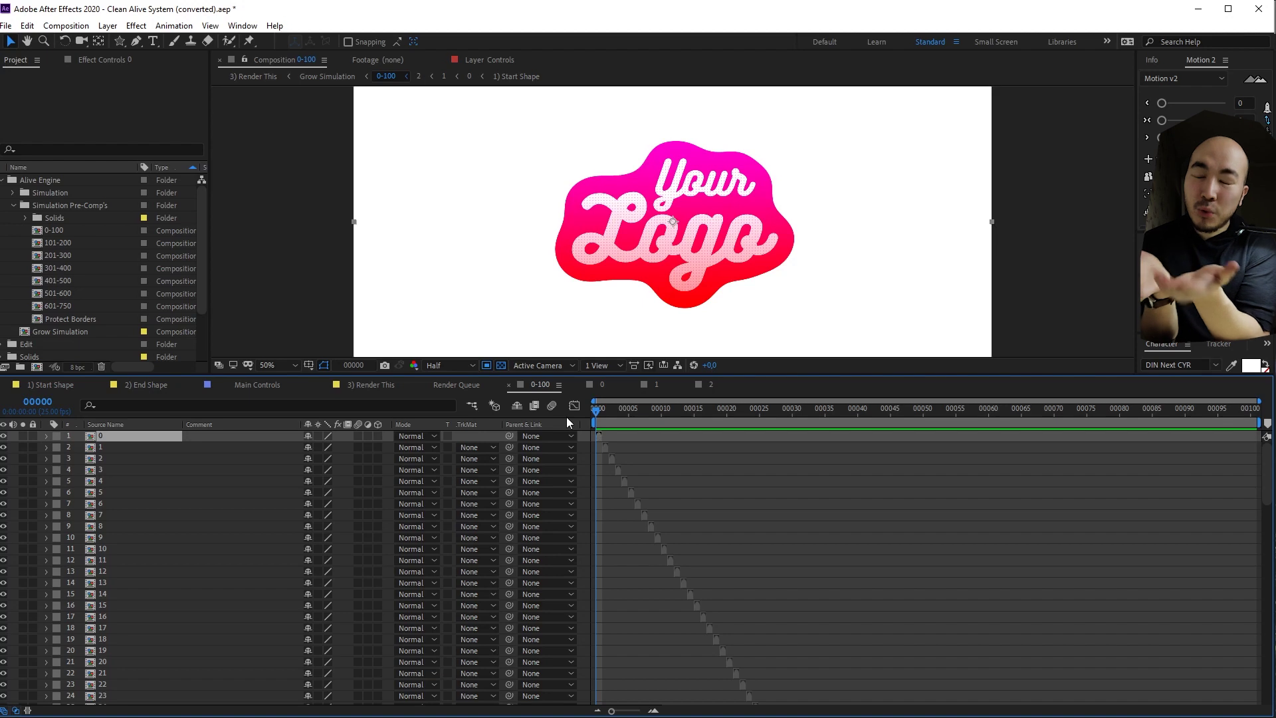
click(118, 448)
click(123, 440)
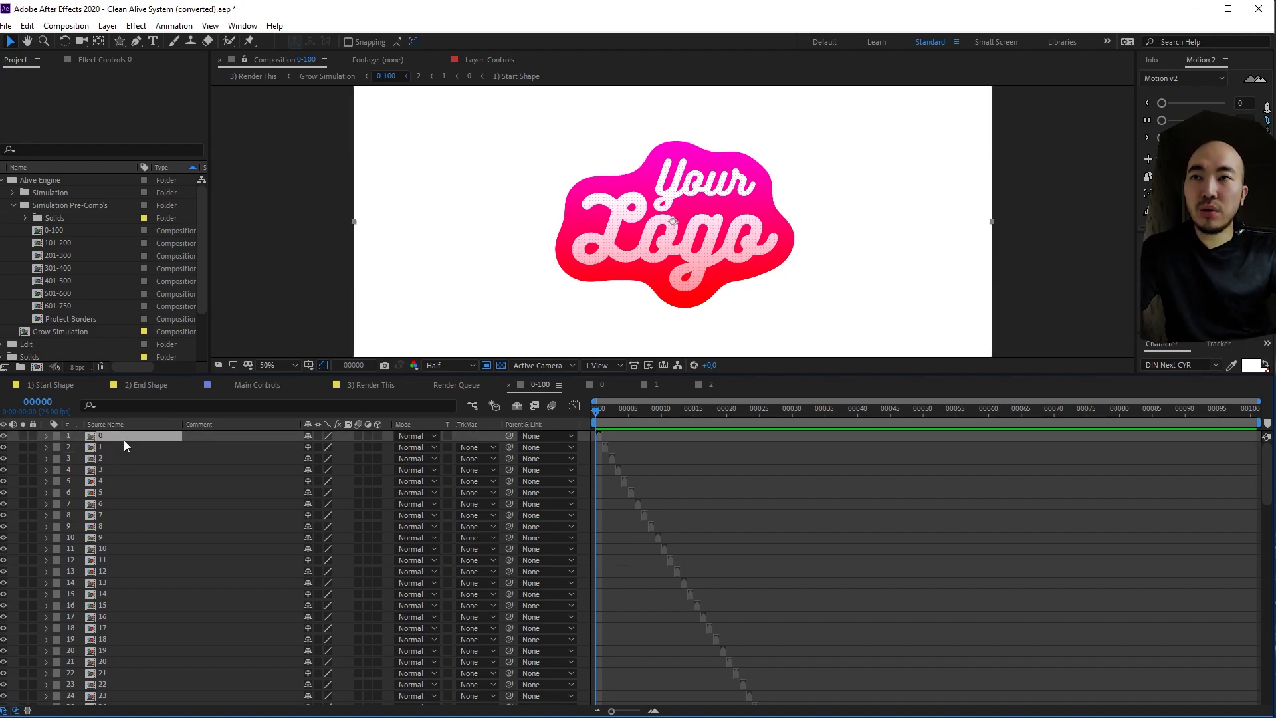
click(602, 384)
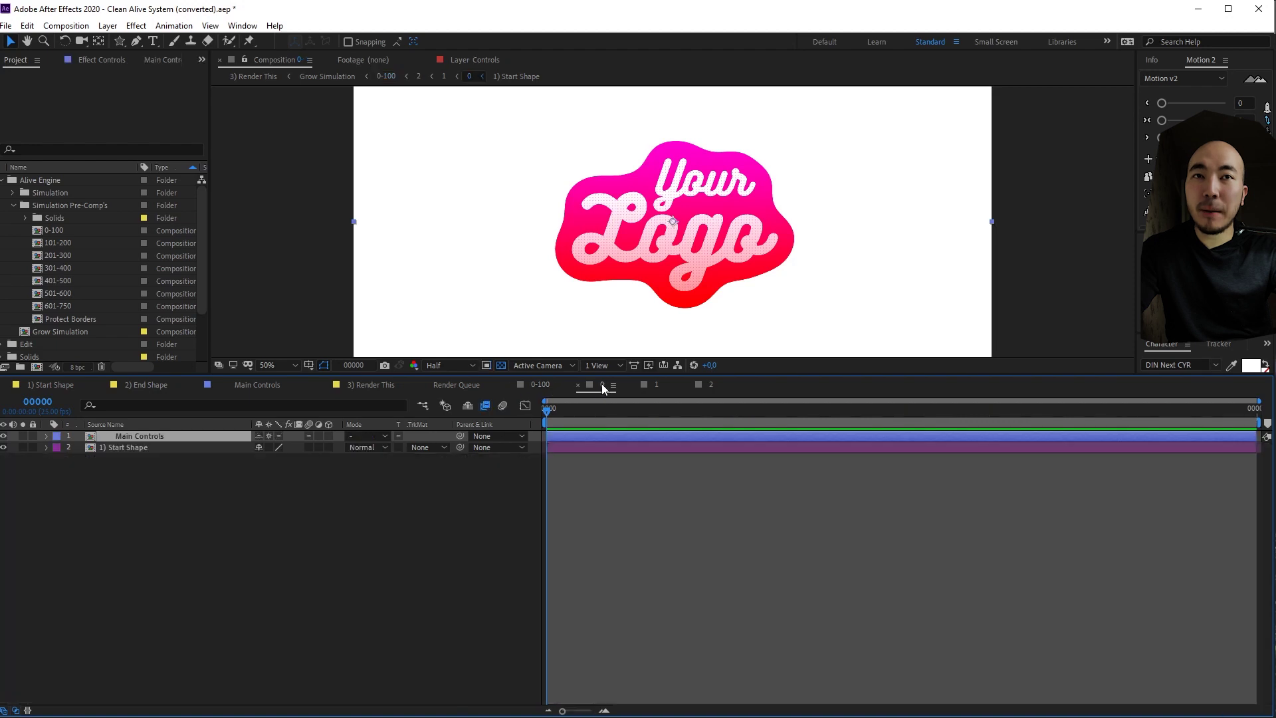
click(655, 385)
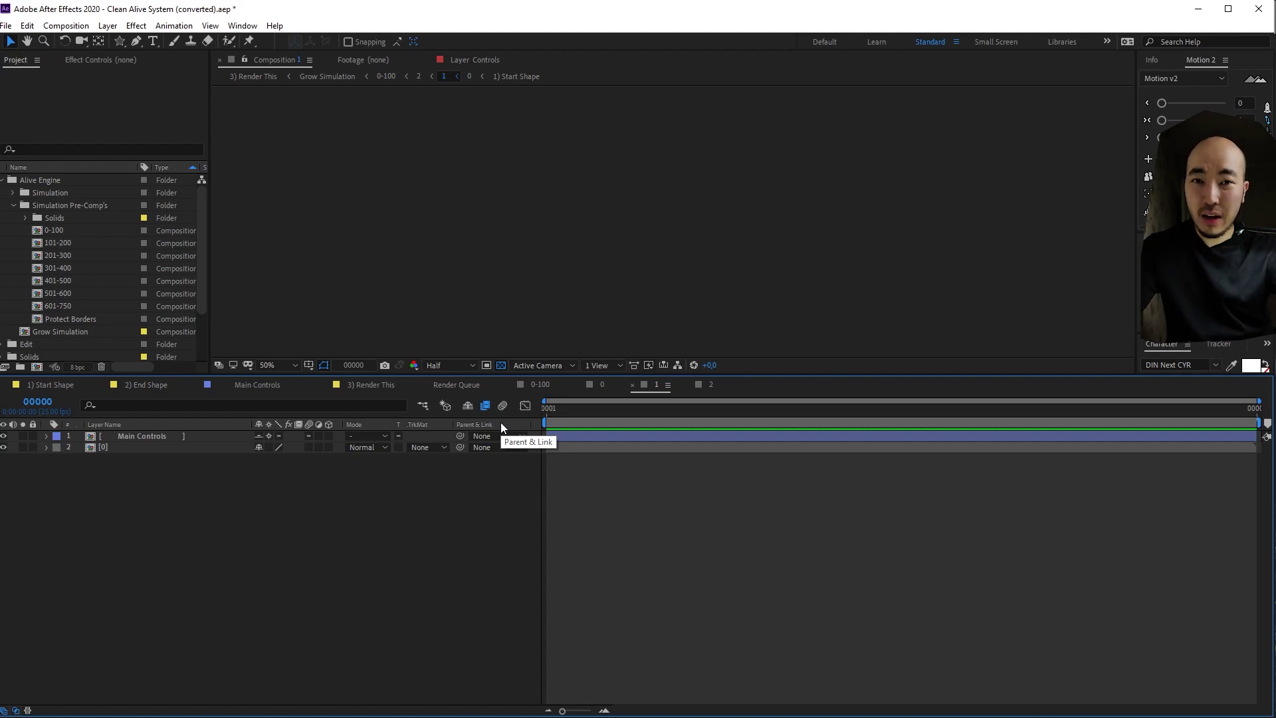
Step: Revisit the 0-100 composition and display the effects of the Alive Engine layer in Main Controls
click(537, 386)
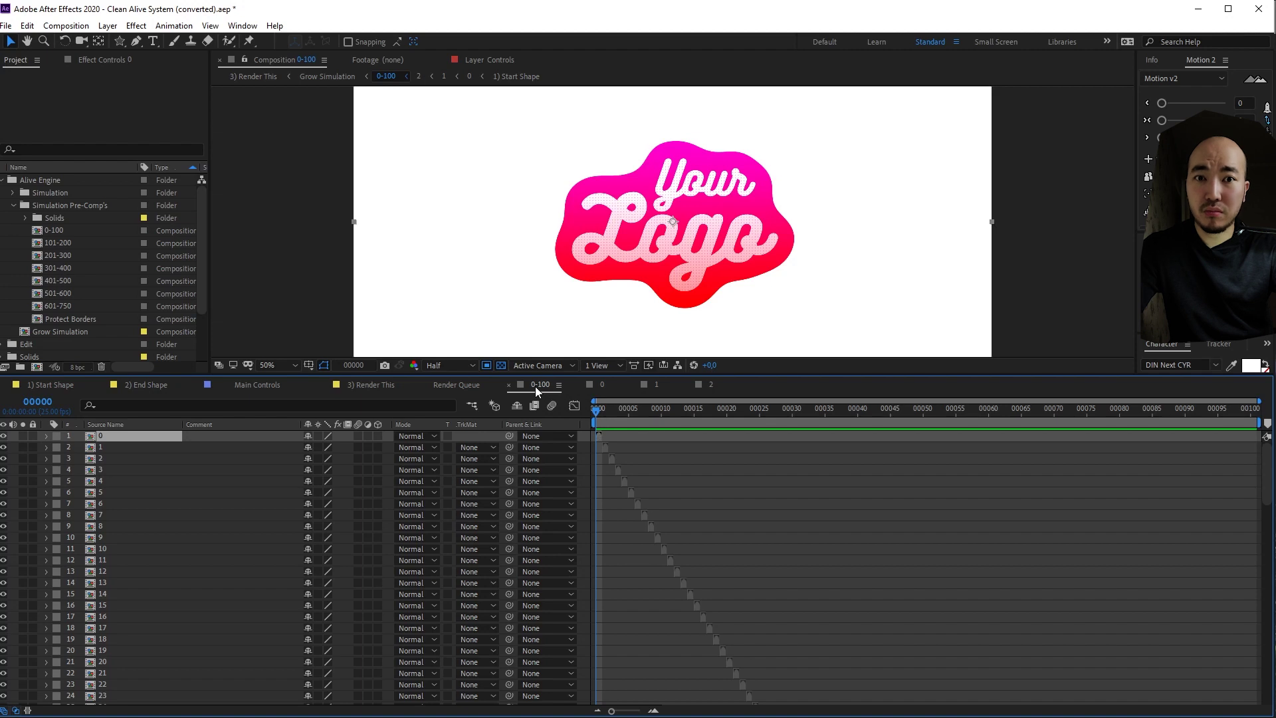
drag(597, 412, 551, 436)
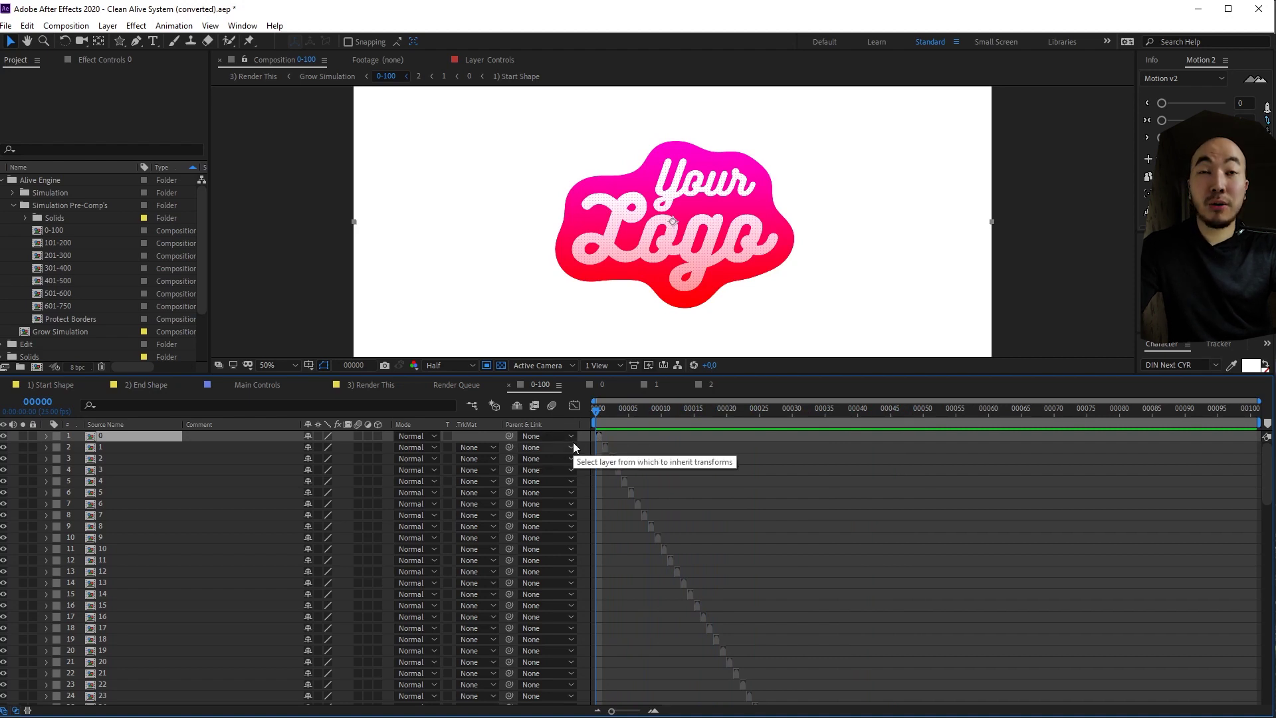
click(274, 385)
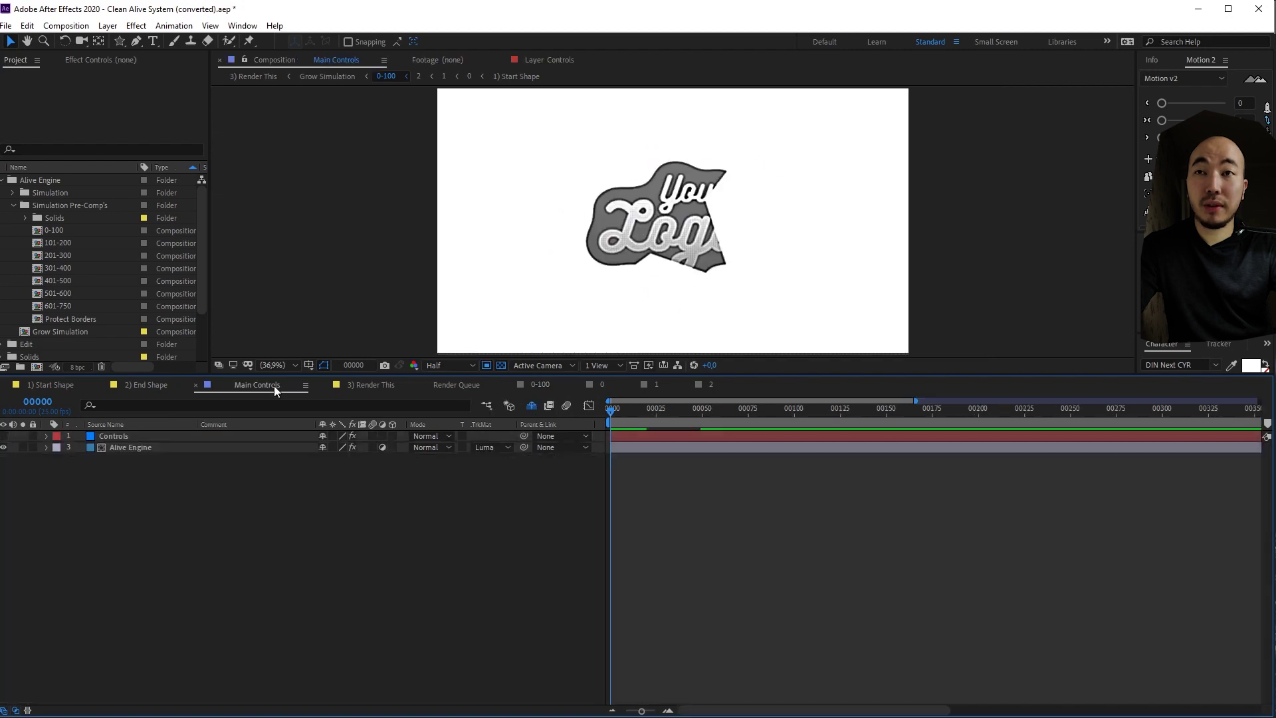
click(146, 448)
click(116, 78)
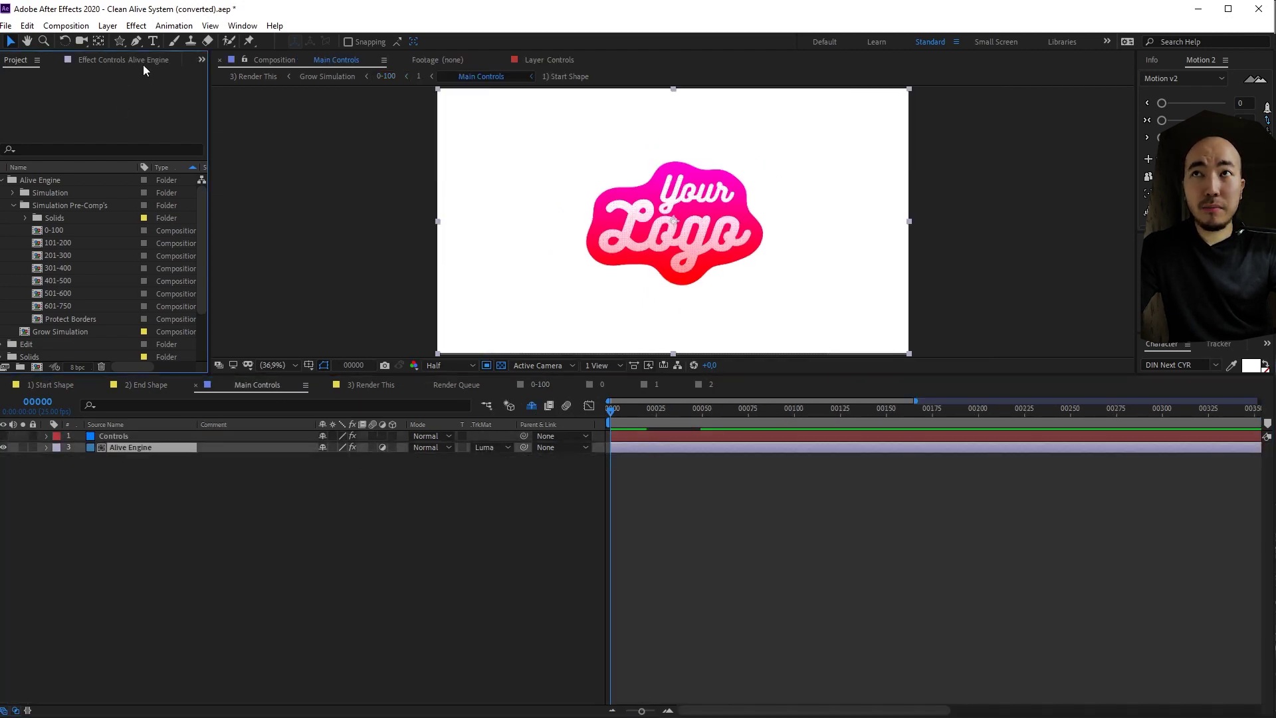
click(143, 65)
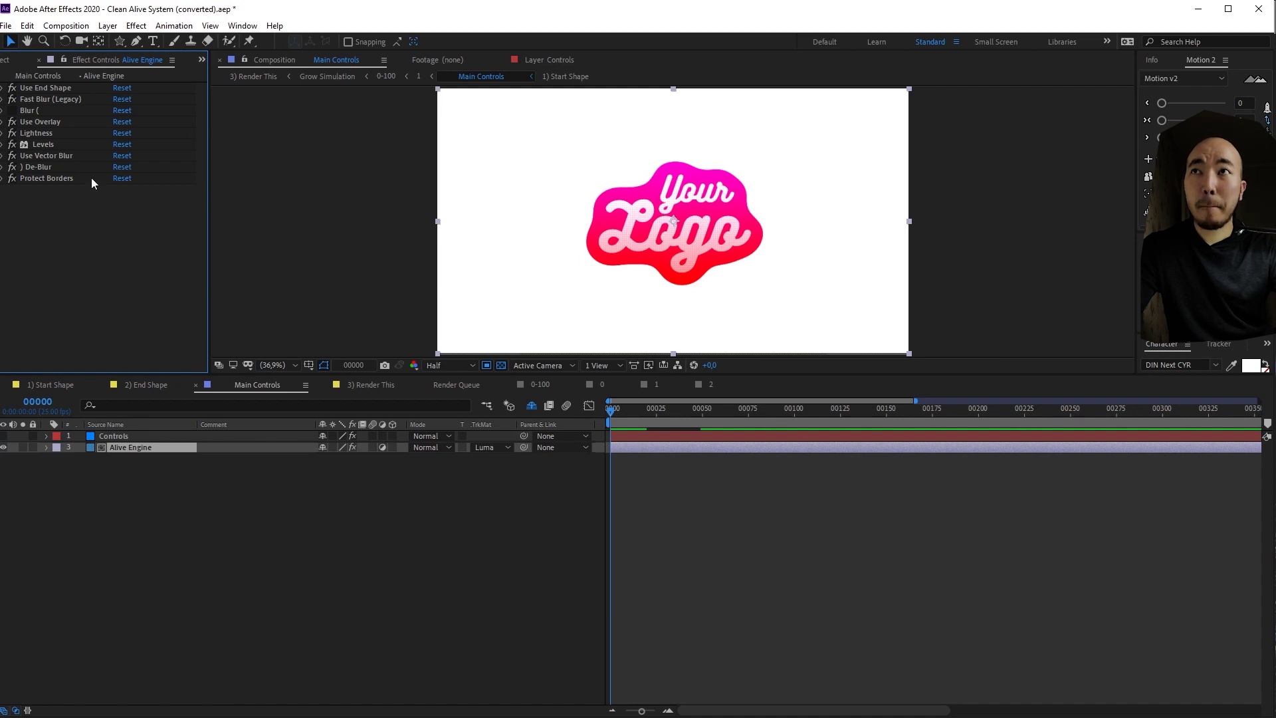
Step: Point out the Fast Blur (Legacy) and De-Blur effects on the Alive Engine layer
click(43, 101)
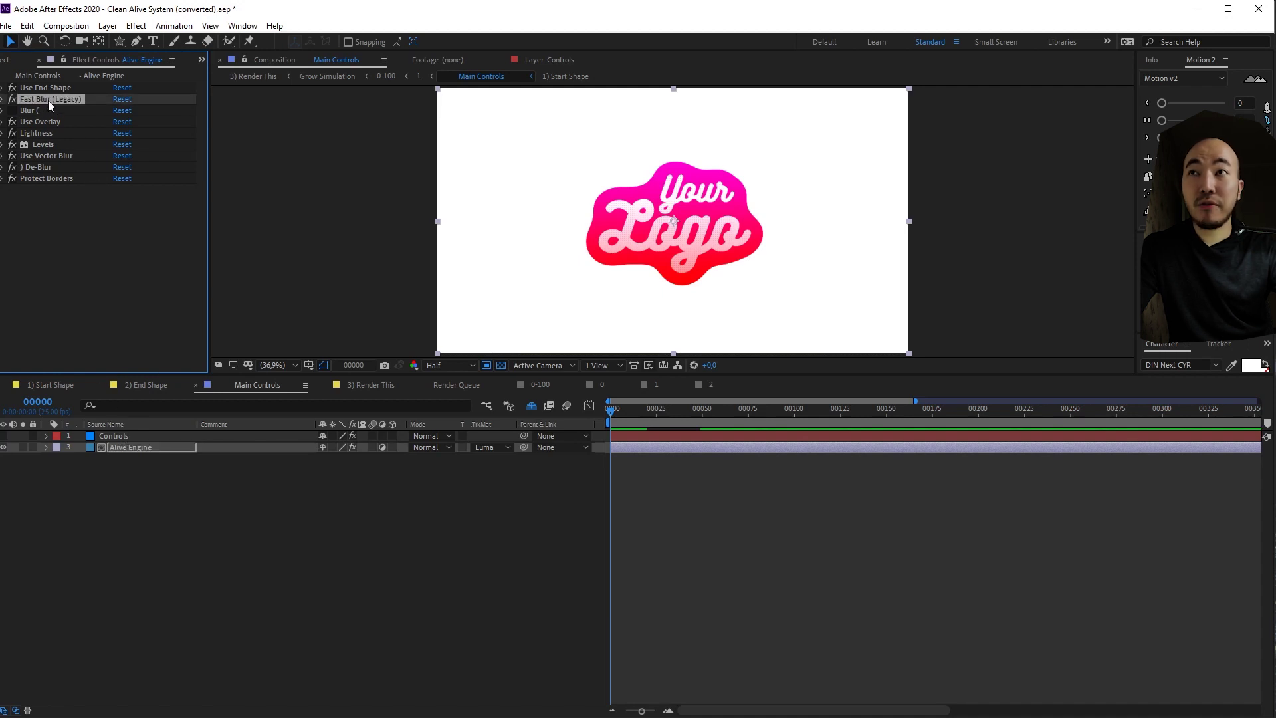
click(50, 167)
click(3, 168)
click(4, 168)
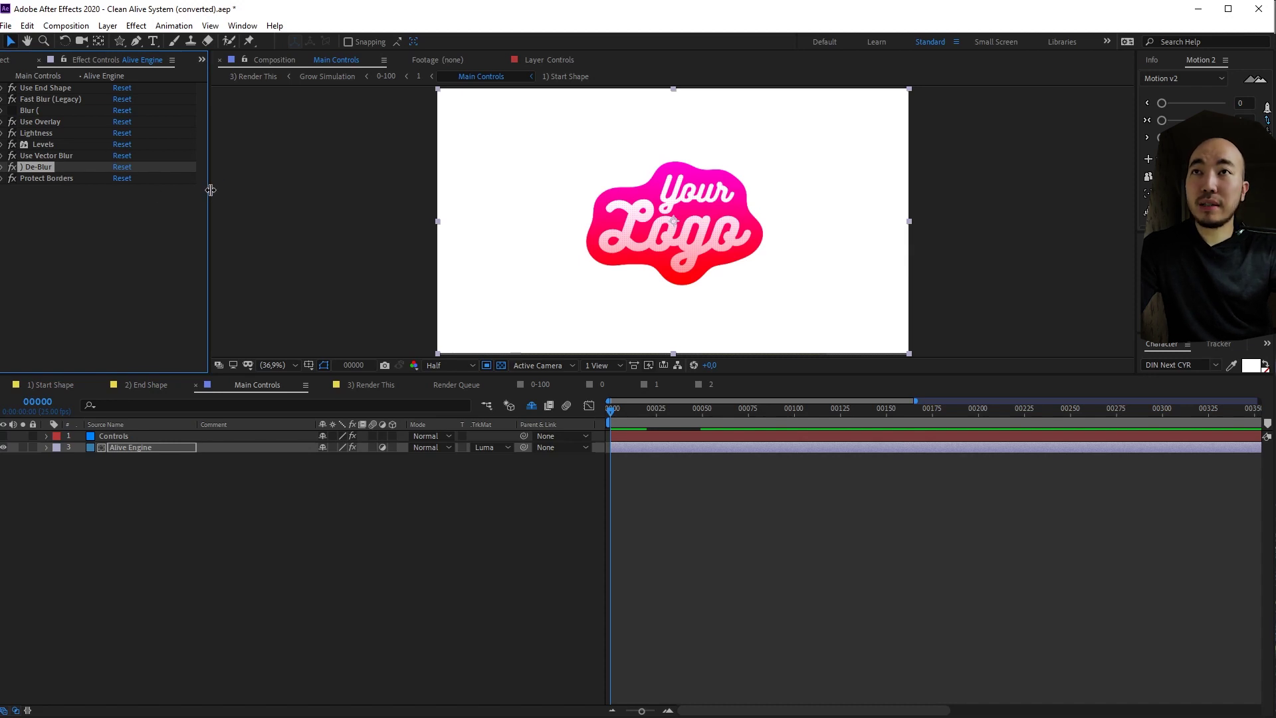
Step: Reveal the hidden layers in Main Controls and enlarge the effect list and composition preview areas
drag(207, 190, 277, 191)
click(531, 406)
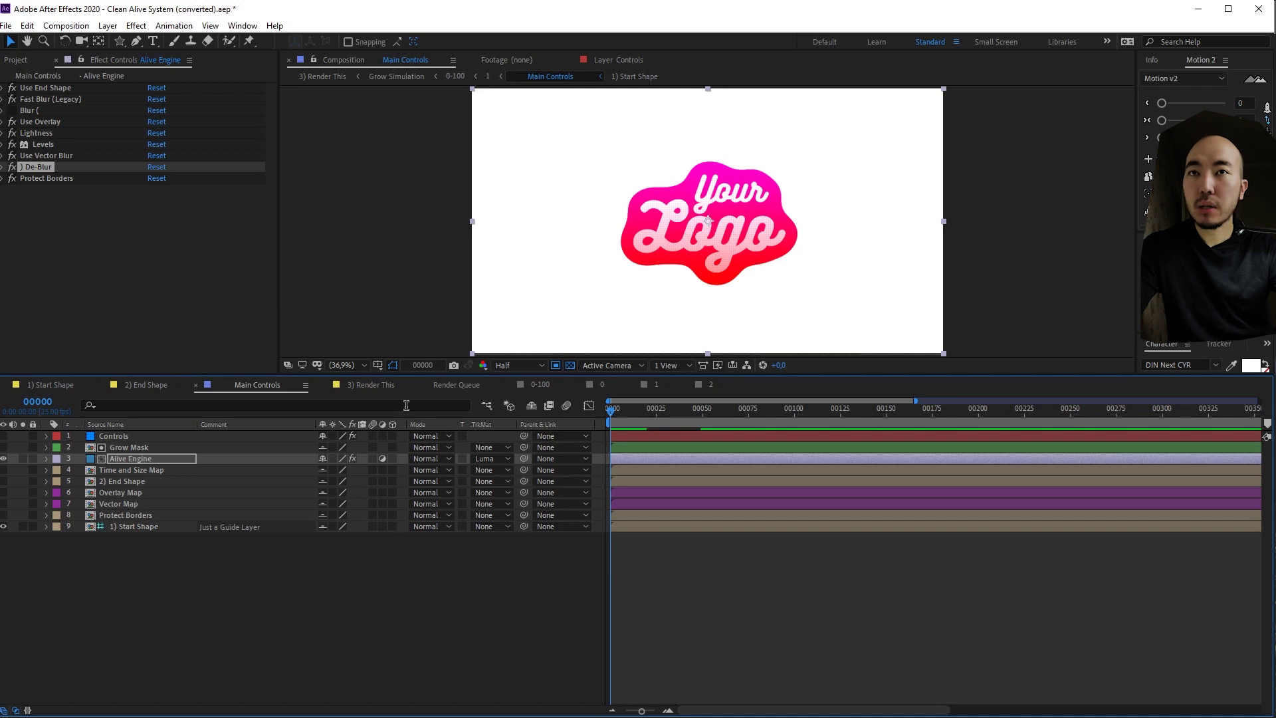
drag(410, 468, 411, 468)
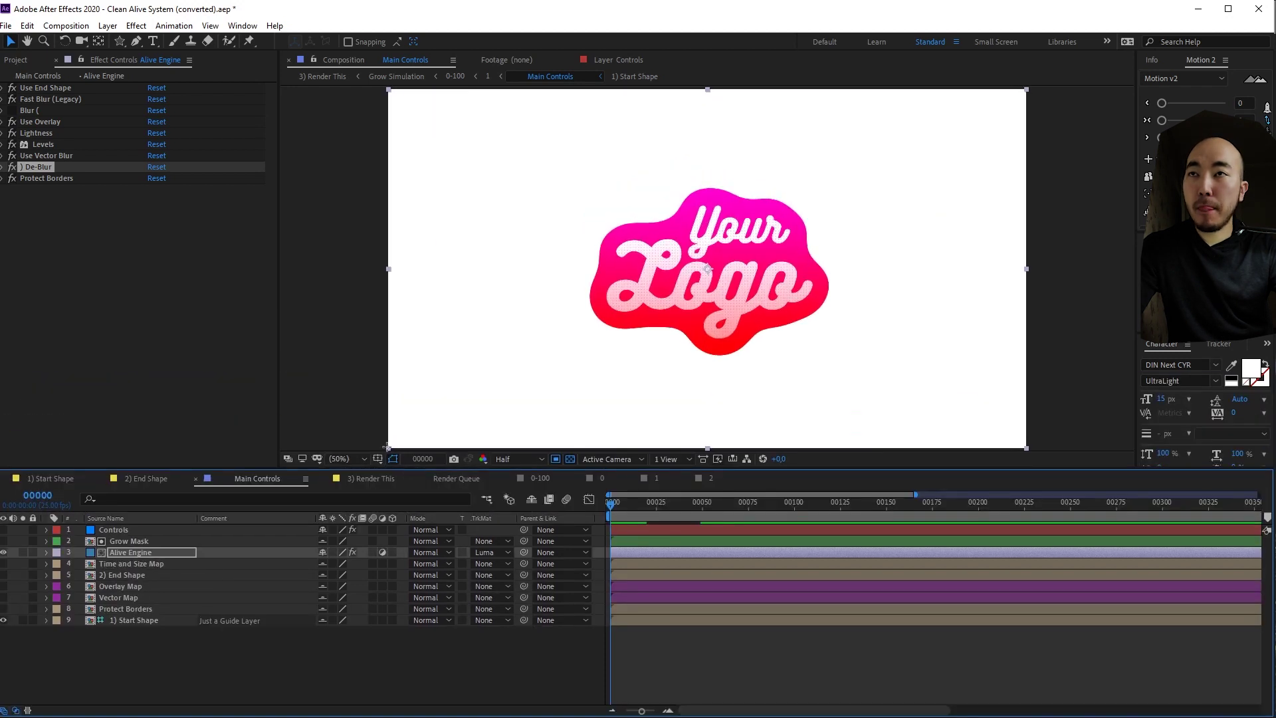
Step: Point out the map layers and inspect the Use End Shape effect settings of the Alive Engine layer
click(146, 568)
click(134, 582)
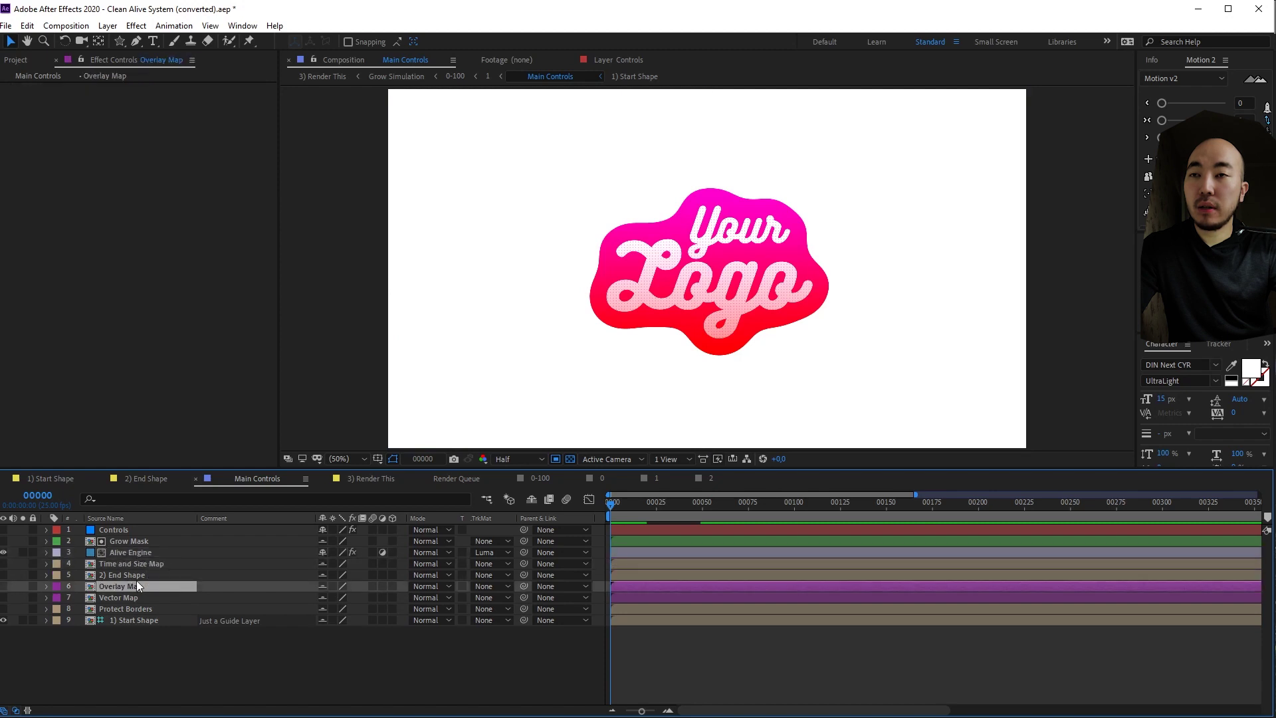
click(141, 554)
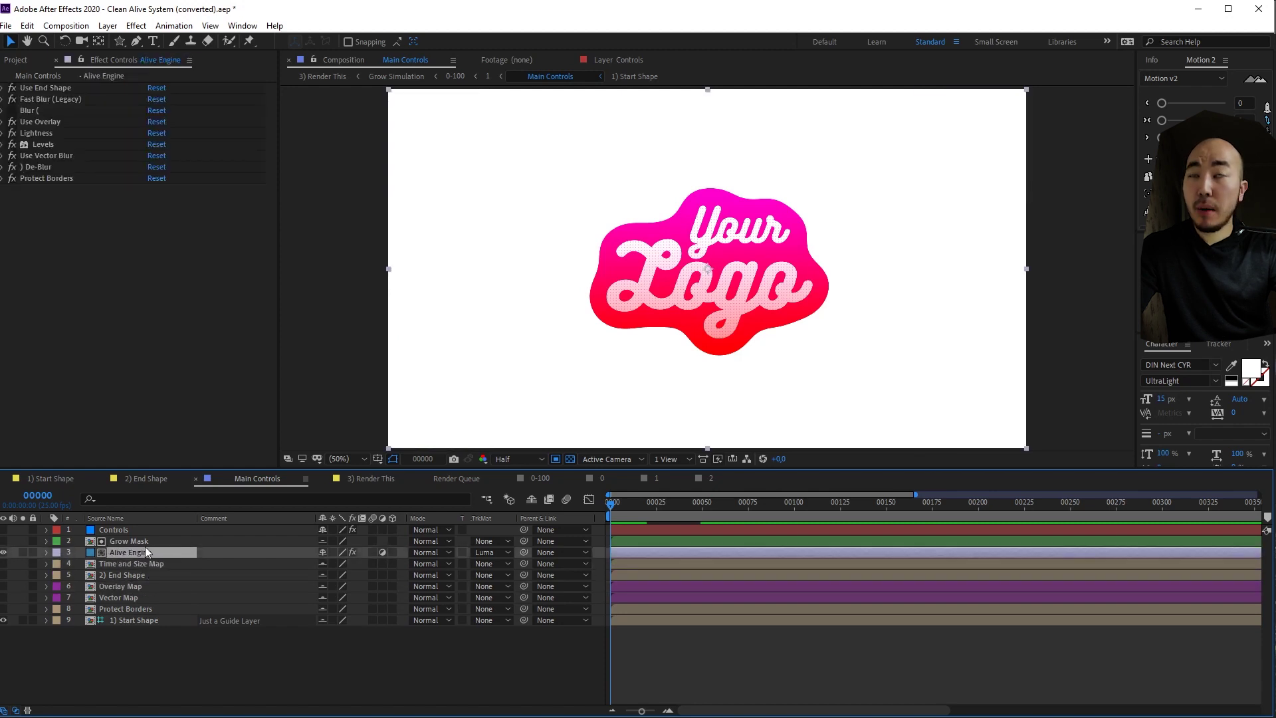
click(4, 89)
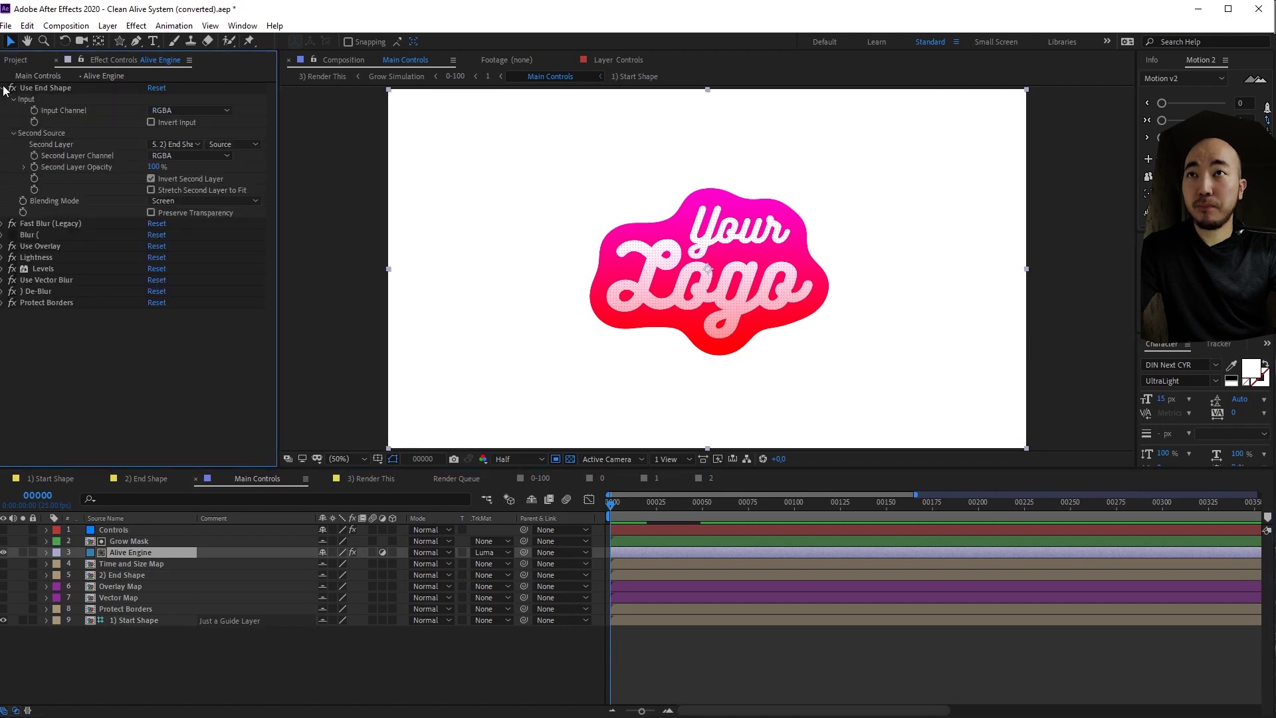
click(5, 89)
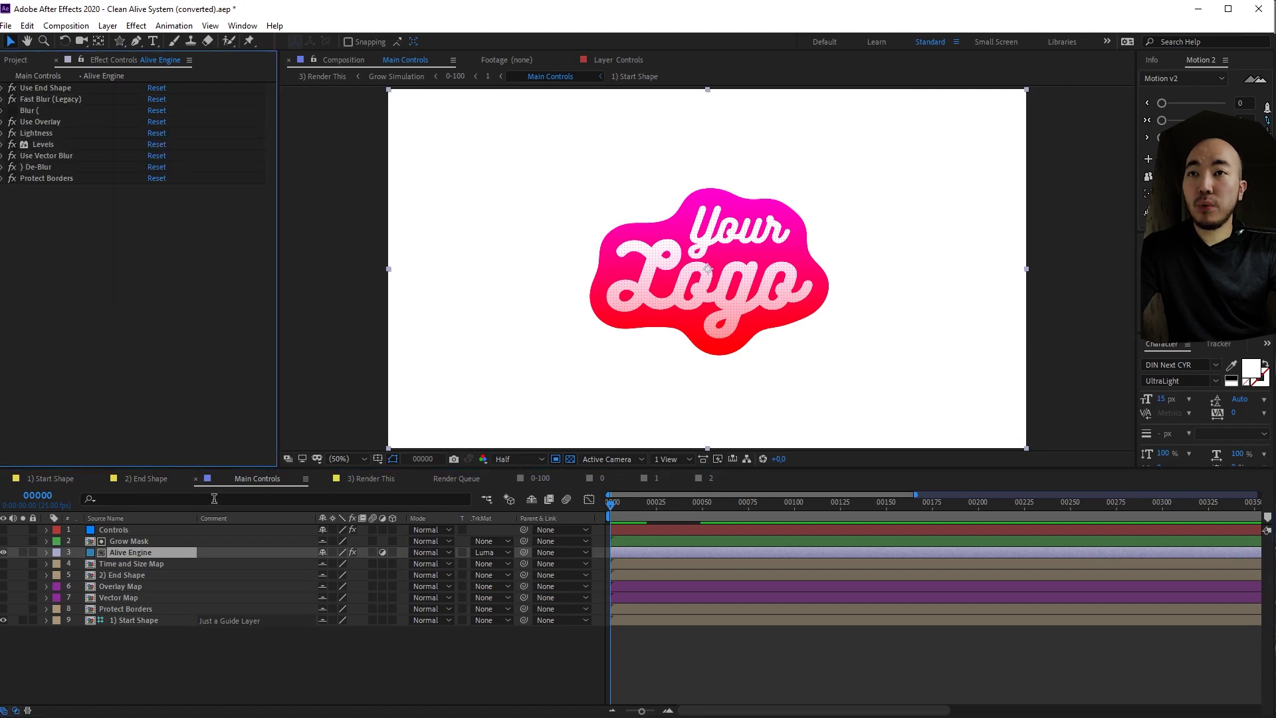
Step: Look at the 2) End Shape composition and its layer in Main Controls, ending with Alive Engine selected
click(151, 476)
click(259, 479)
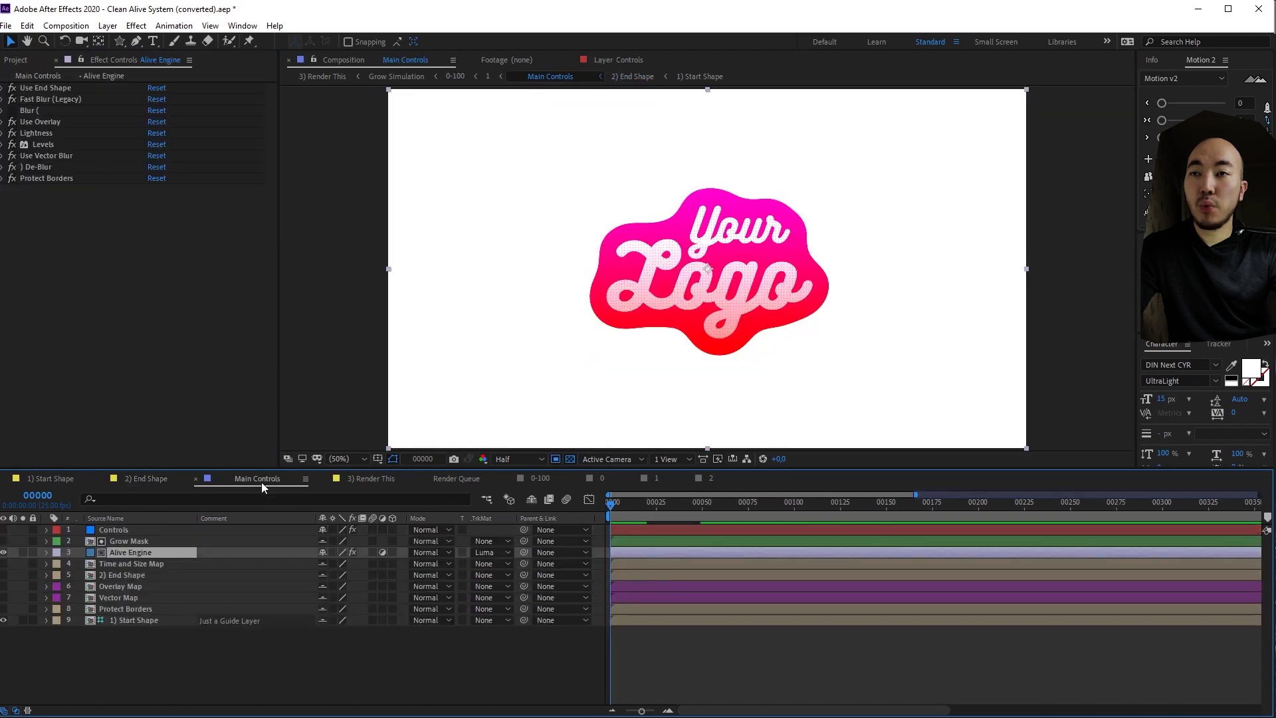
click(151, 477)
click(237, 478)
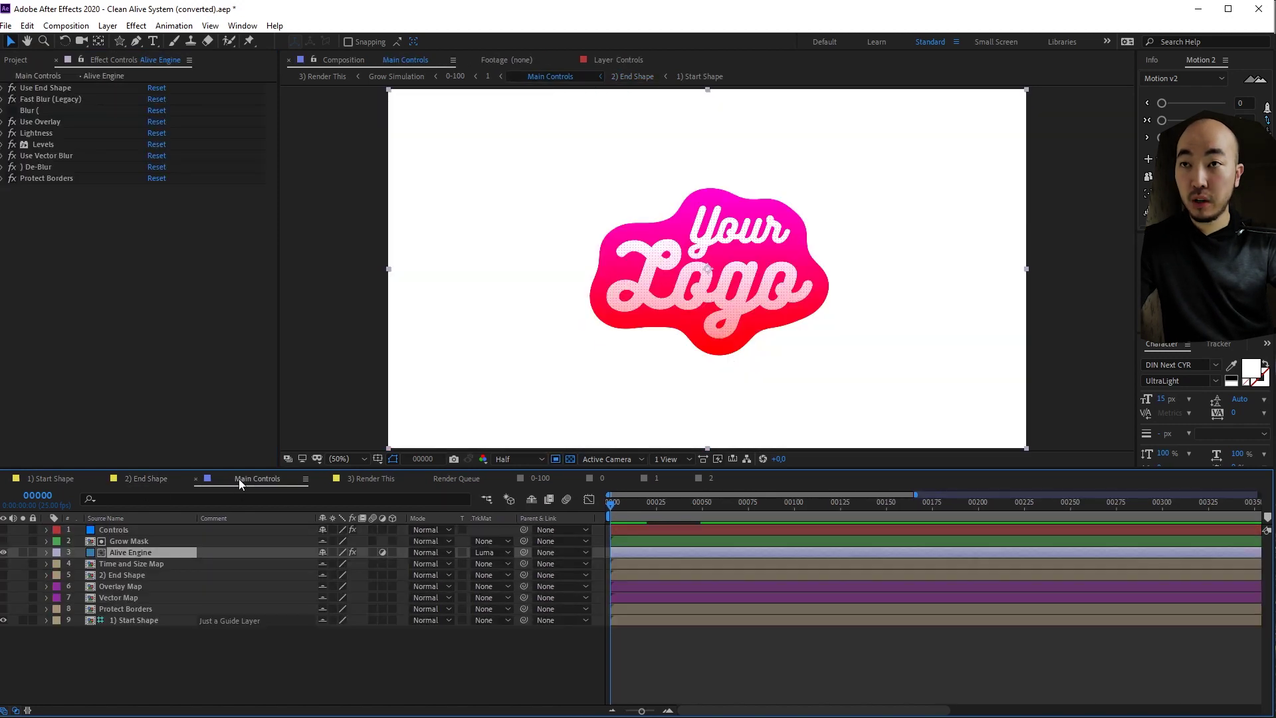
click(122, 575)
click(133, 552)
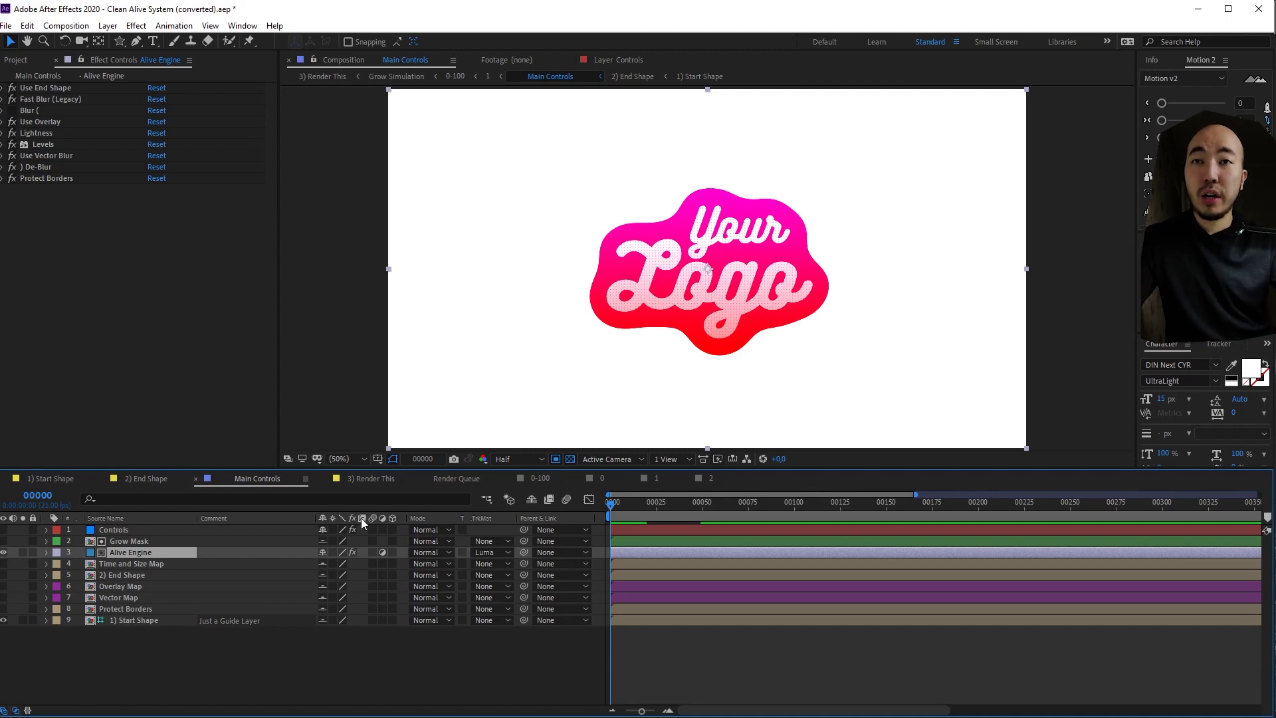
Step: Play the 3) Render This composition from the first frame and stop at frame 66
click(369, 482)
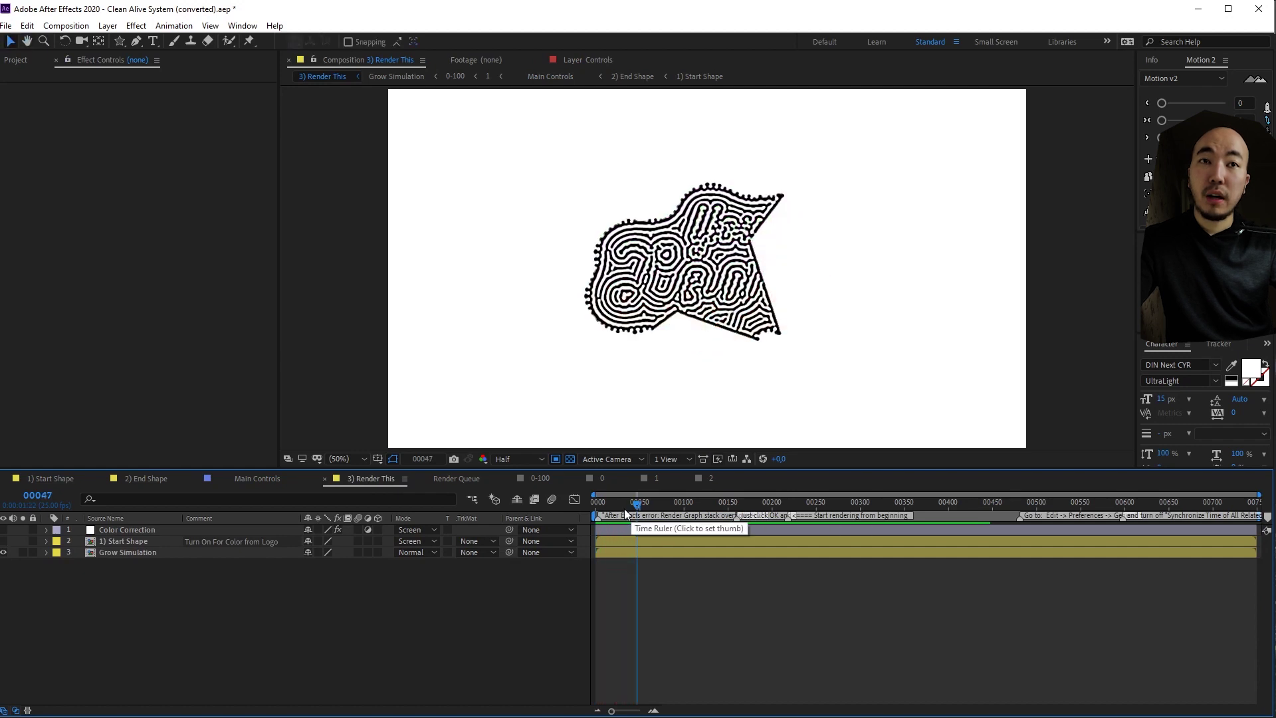
drag(629, 515, 585, 518)
key(space)
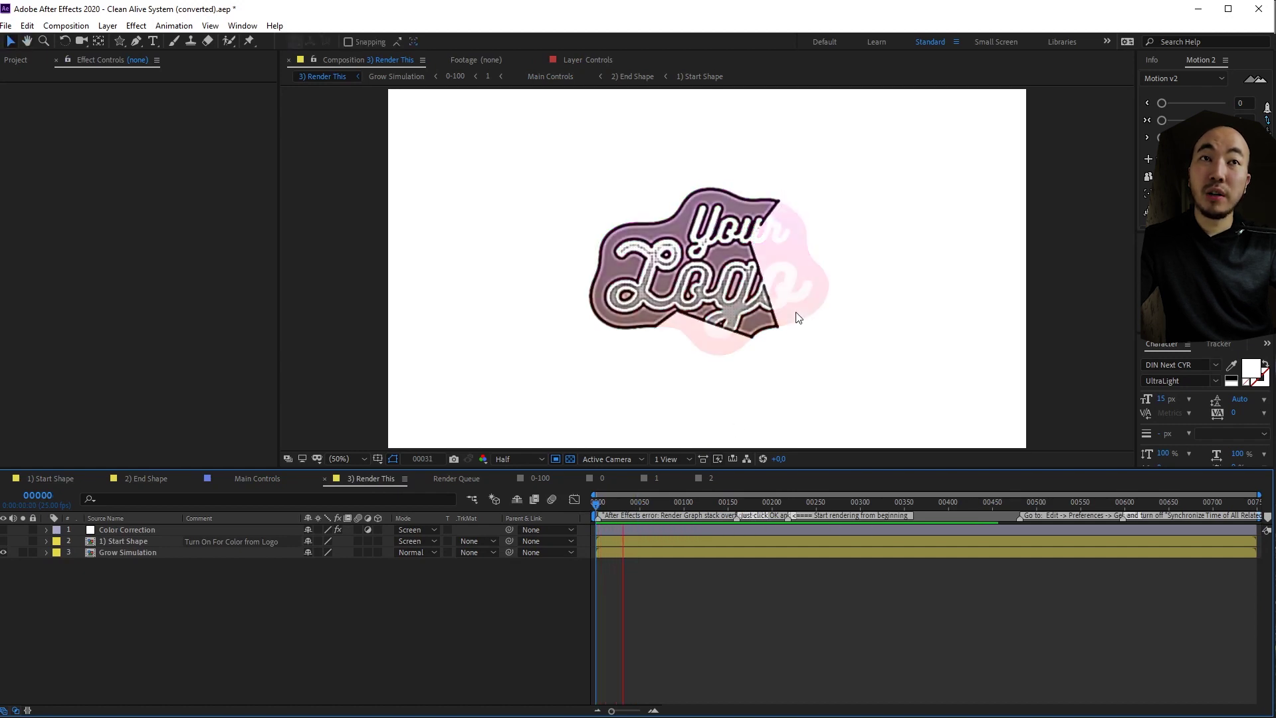
key(space)
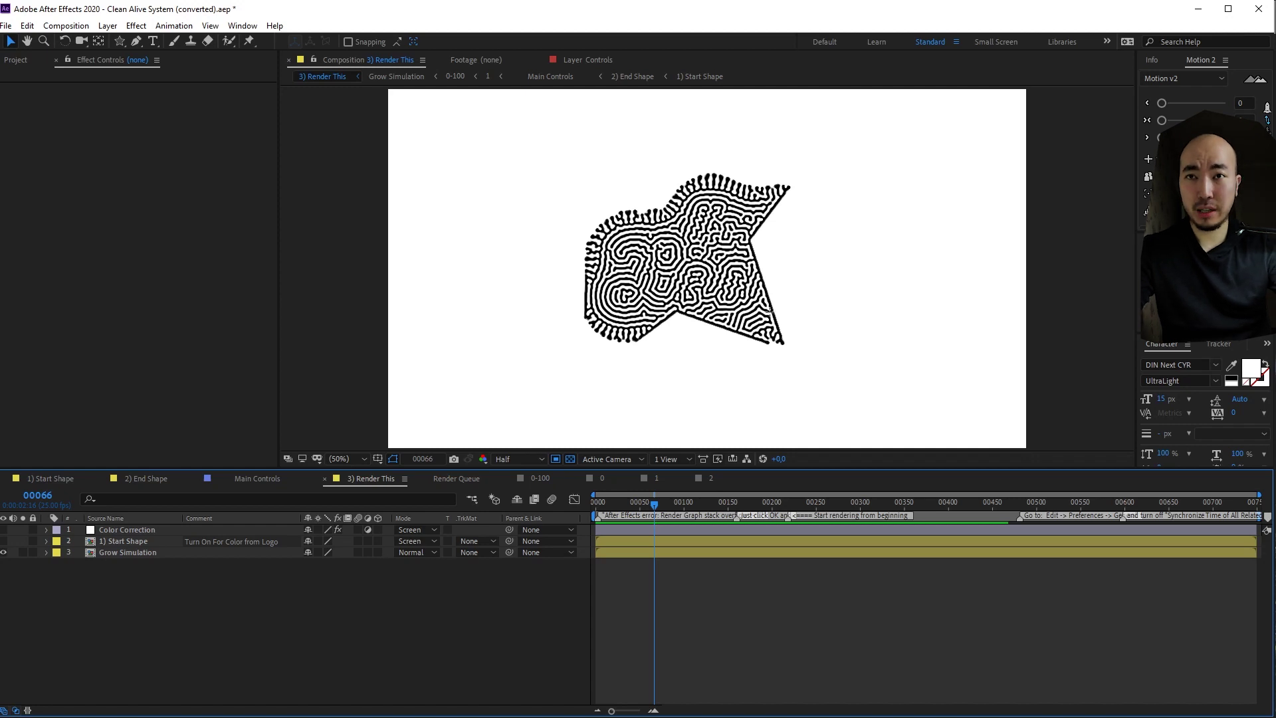
Step: Go through Alive Engine's Use End Shape, Fast Blur (Legacy) and Use Overlay effects in Main Controls
click(259, 478)
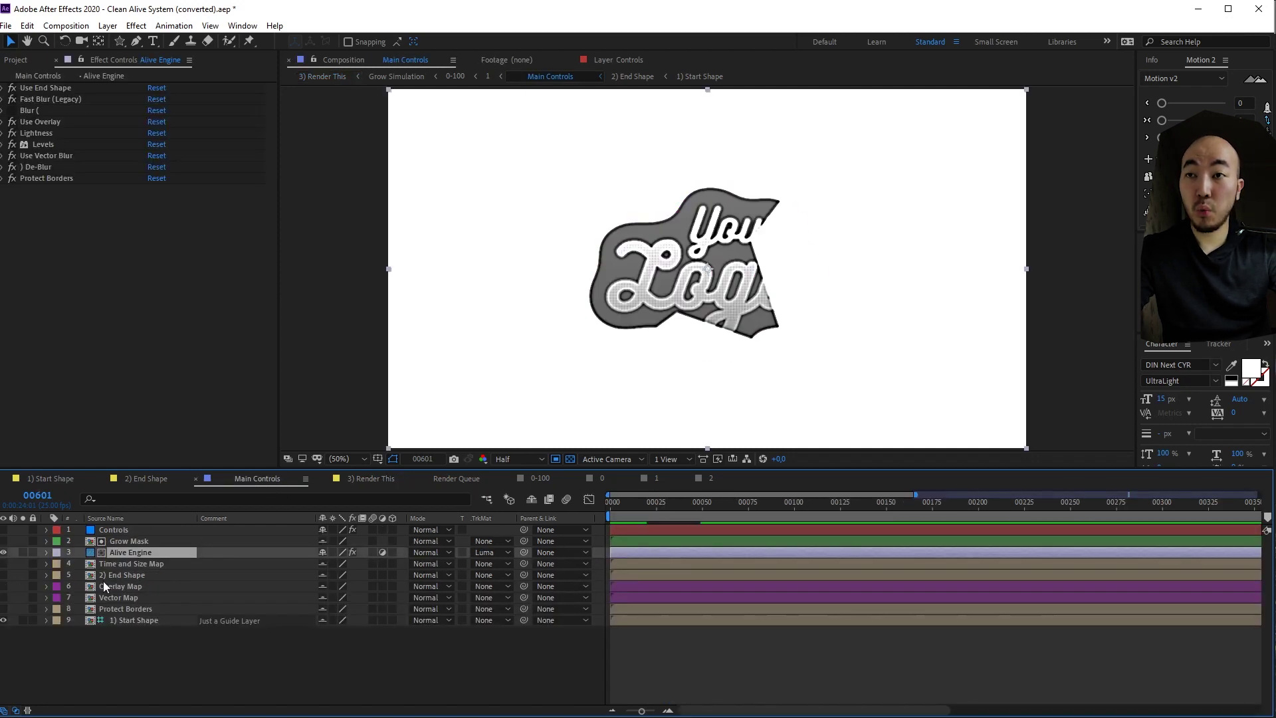
click(53, 89)
click(55, 105)
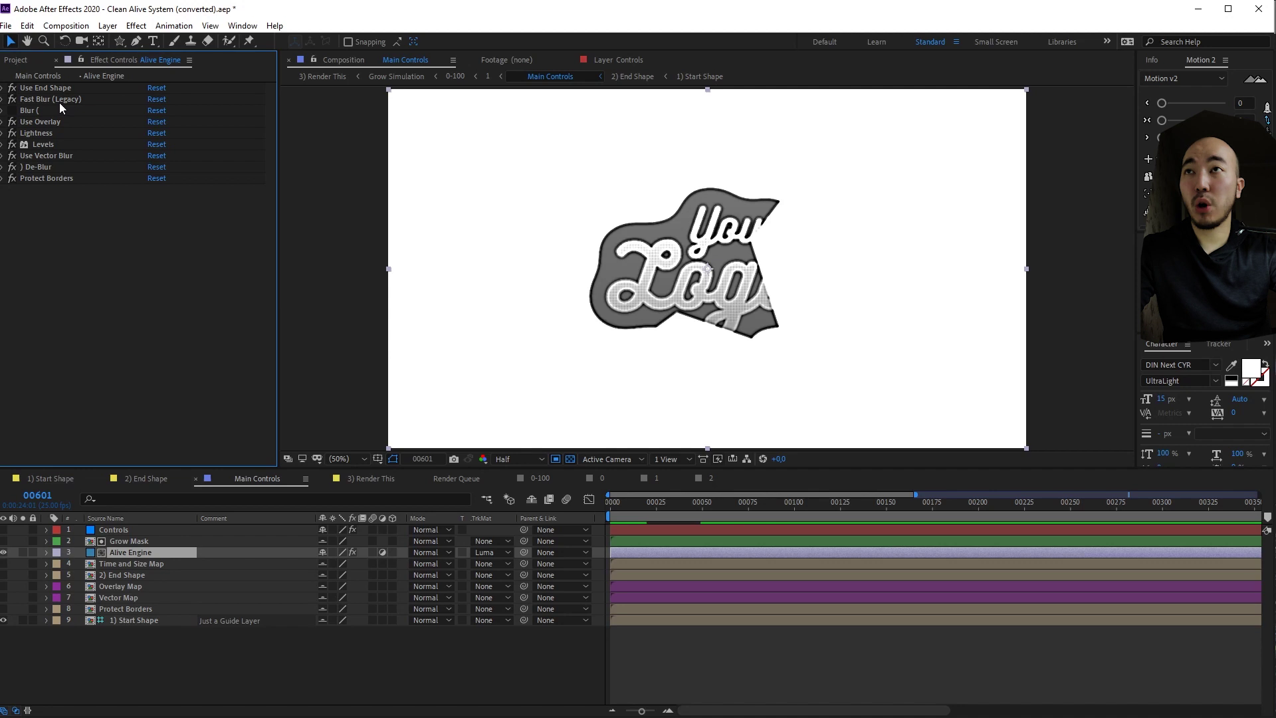
click(59, 102)
click(54, 122)
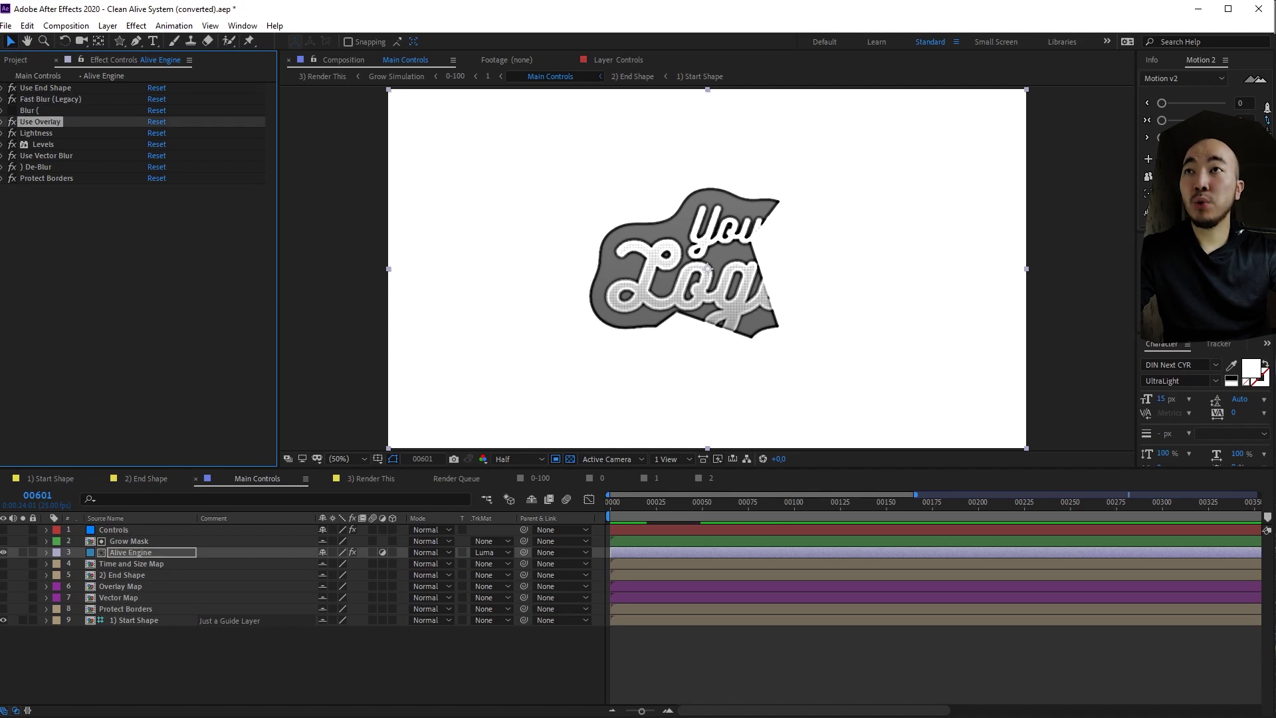
click(2, 123)
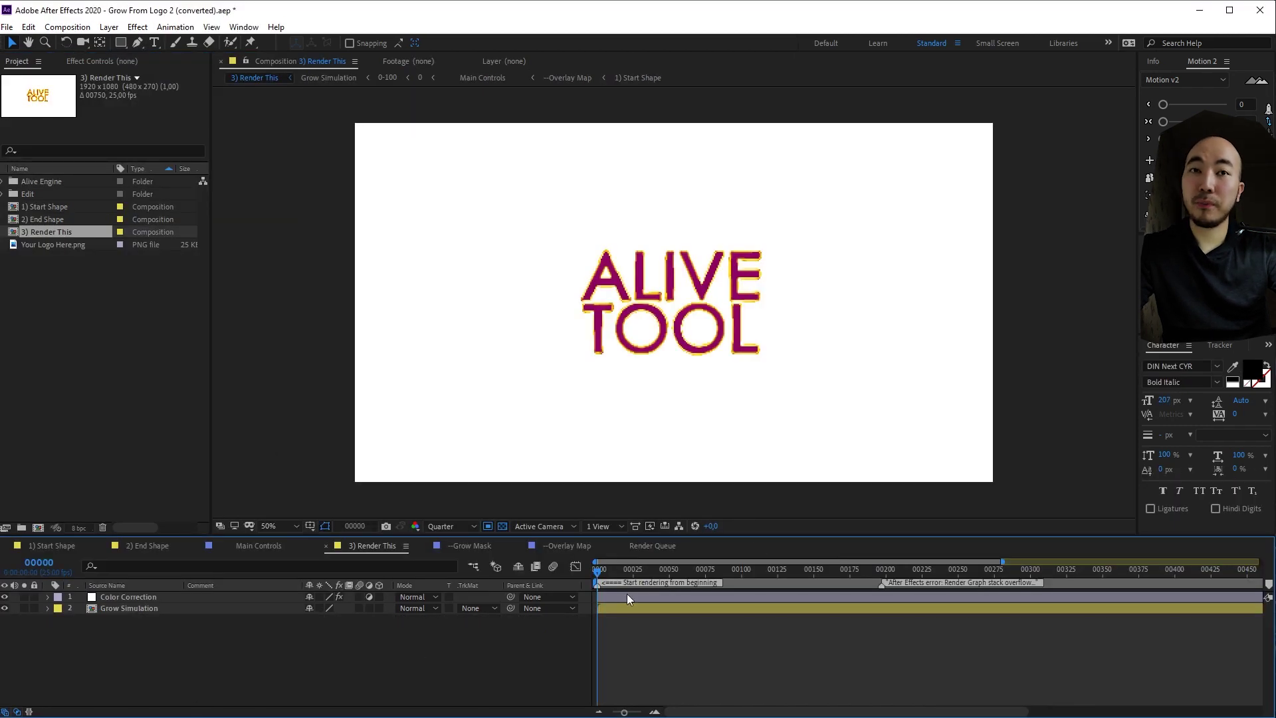
Step: Preview the 3) Render This growth in the Grow From Logo 2 project, setting the preview resolution to Half
key(space)
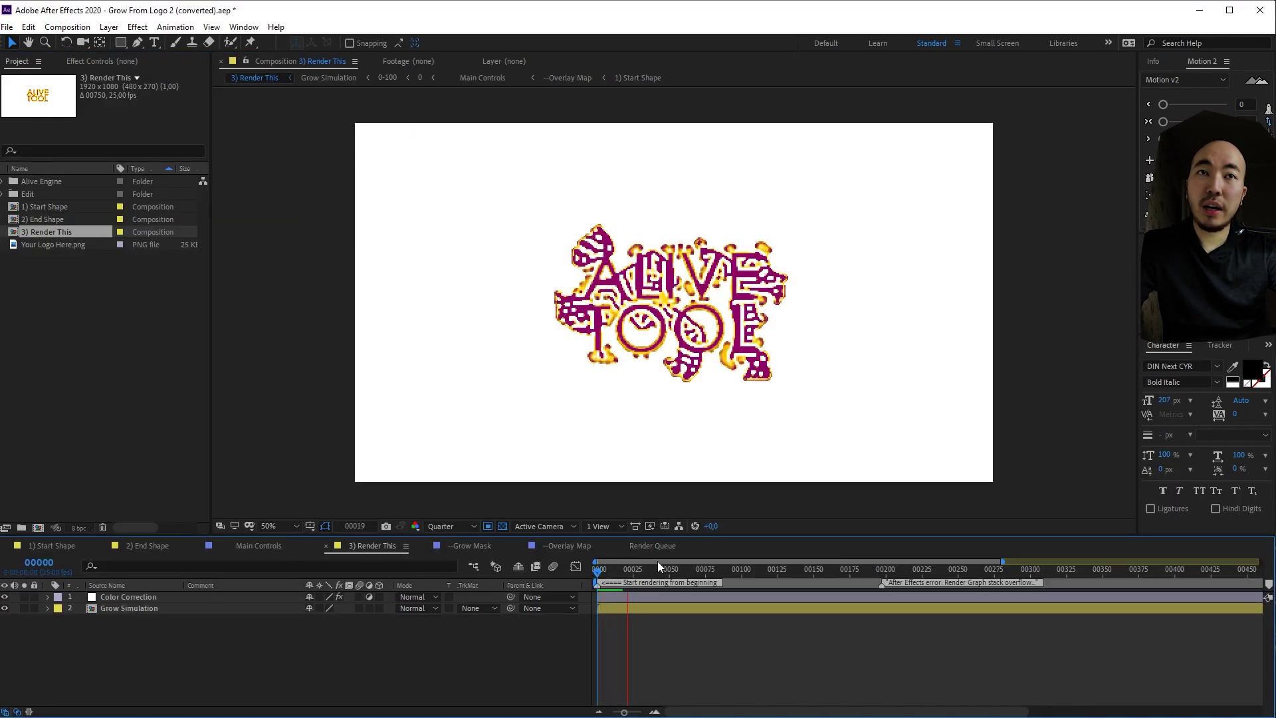
click(459, 527)
click(459, 528)
click(456, 572)
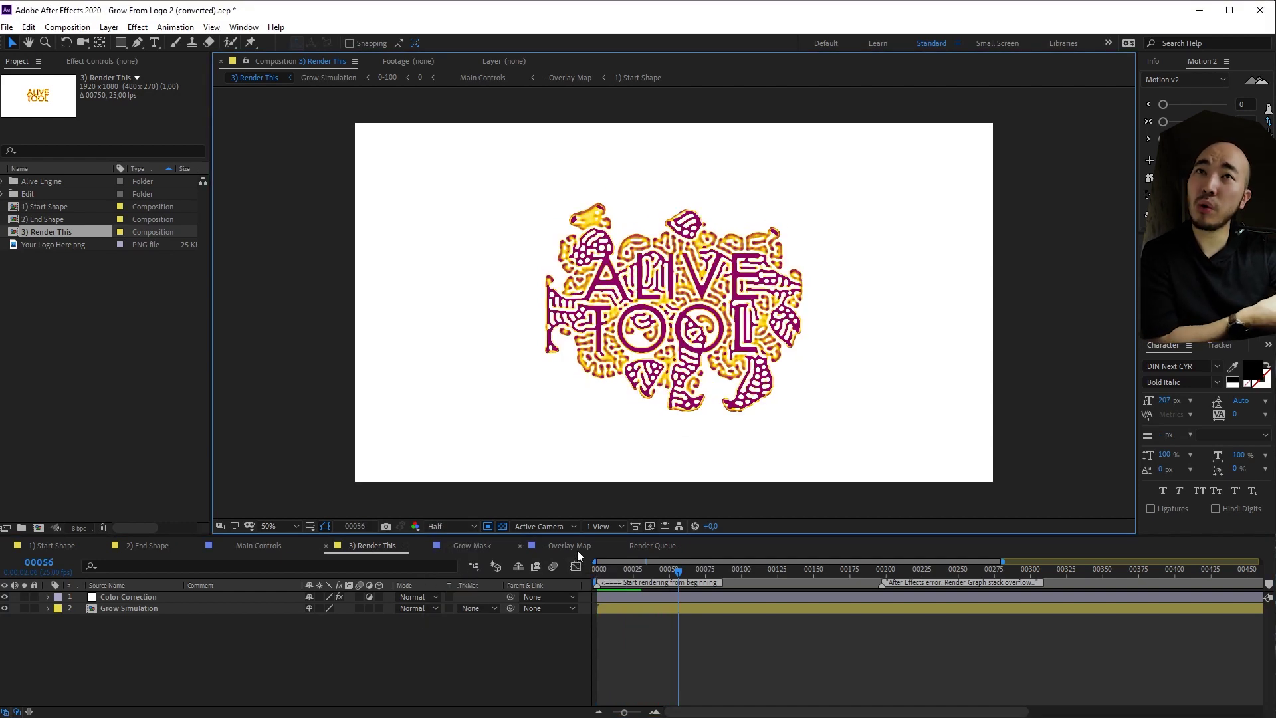
key(Home)
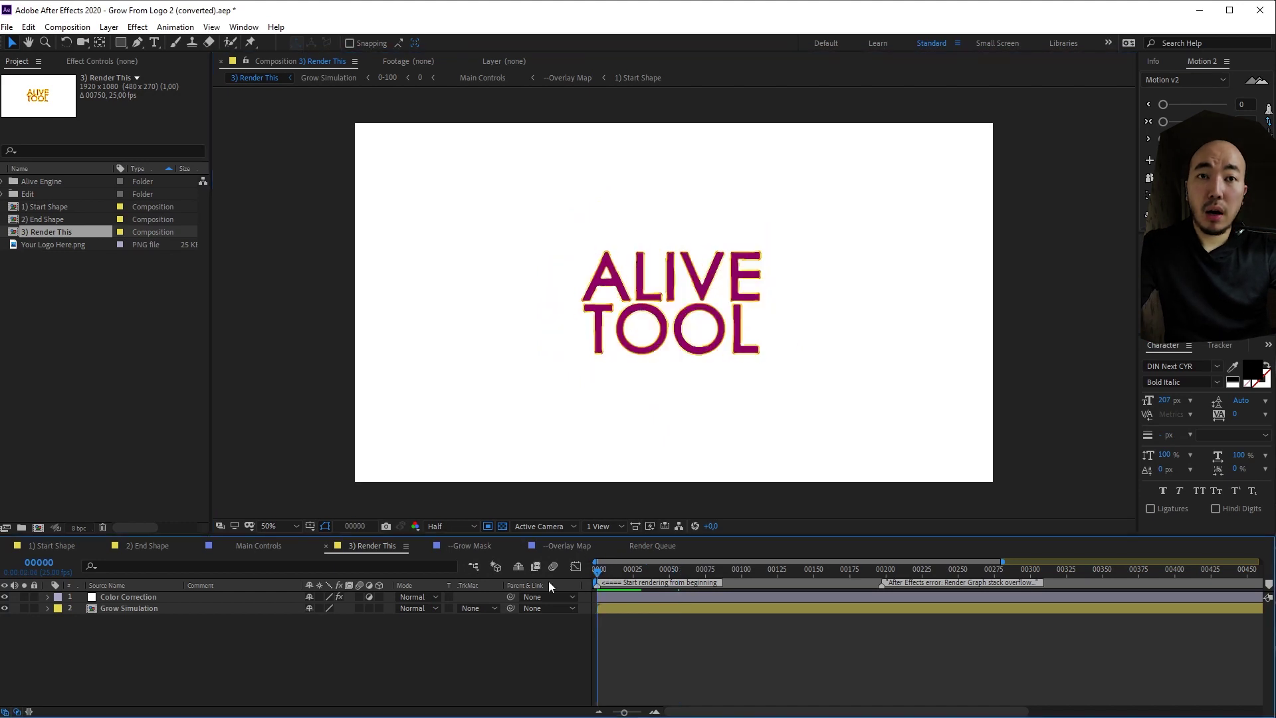
key(space)
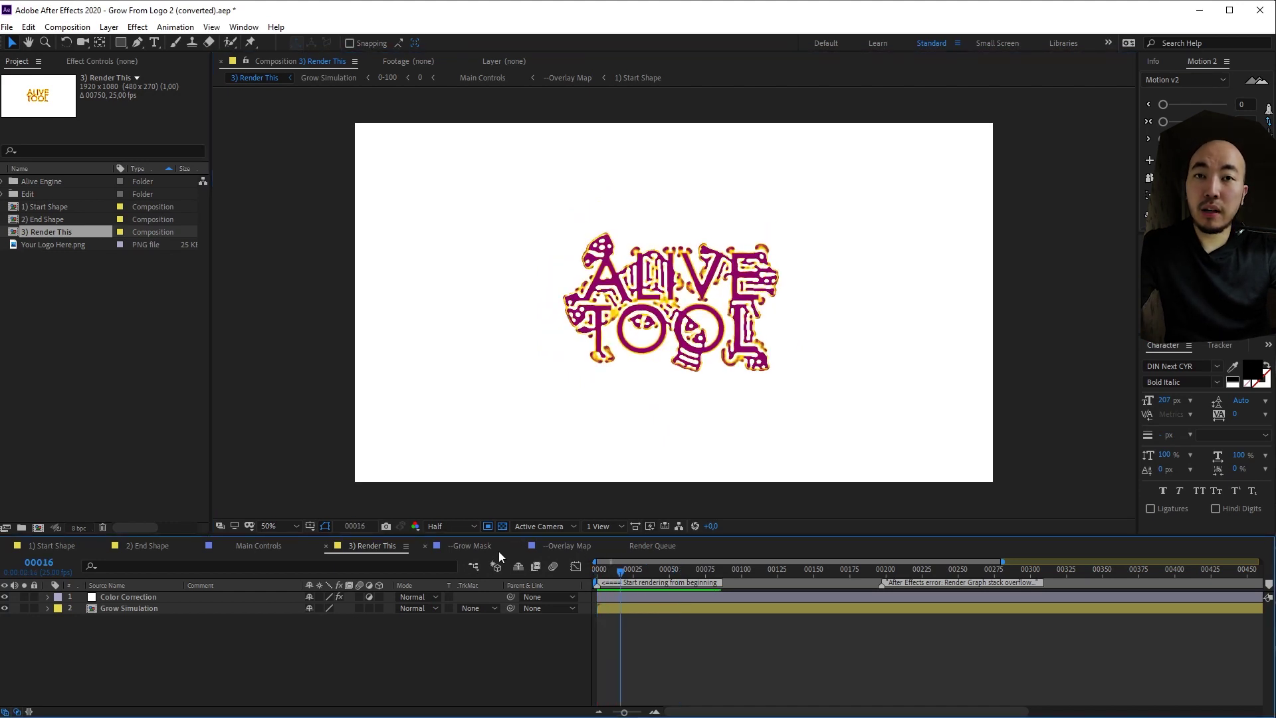
Step: Reveal the hidden layers of Main Controls in Grow From Logo 2 and display Alive Engine's effects
click(556, 545)
drag(568, 572, 276, 557)
click(264, 549)
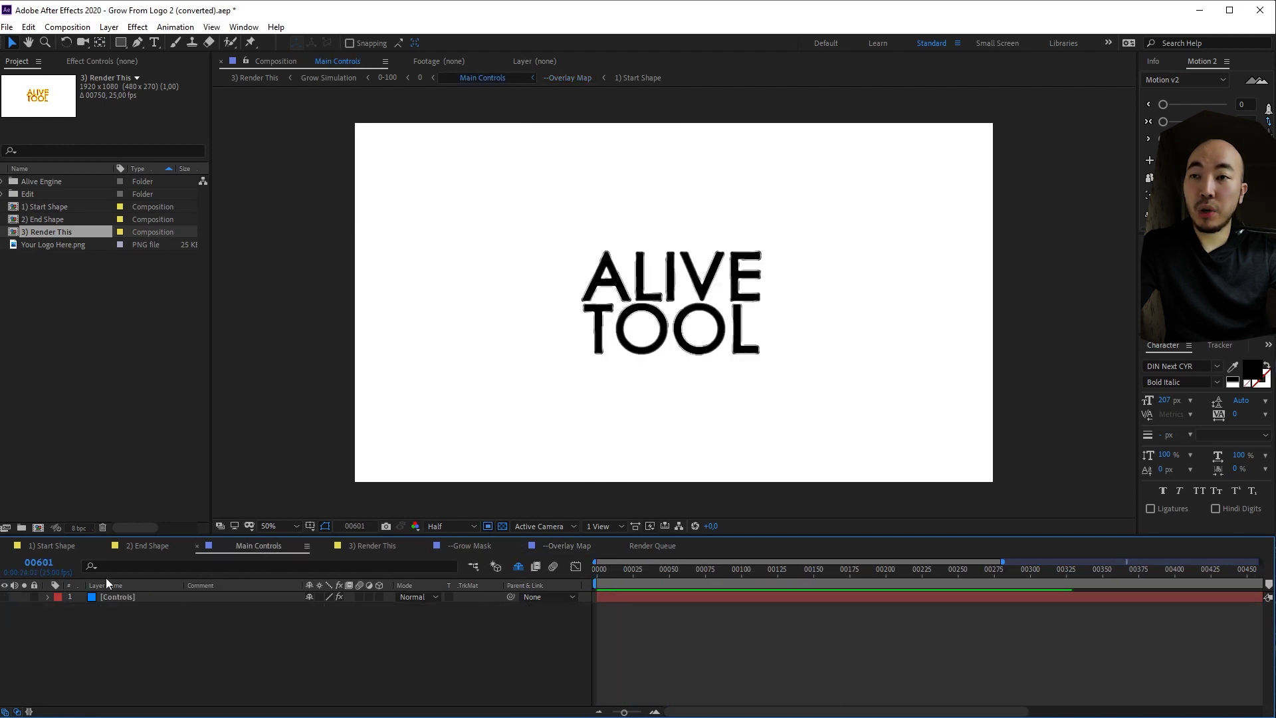
click(518, 566)
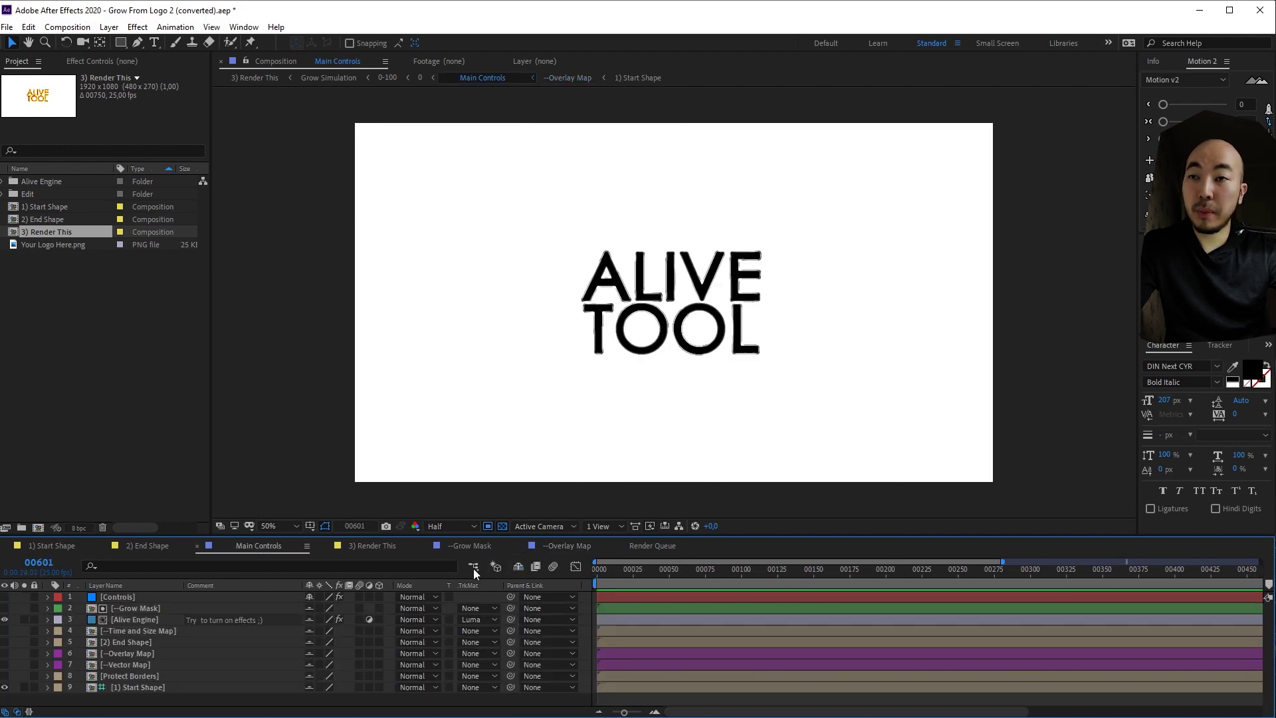
click(149, 624)
click(106, 64)
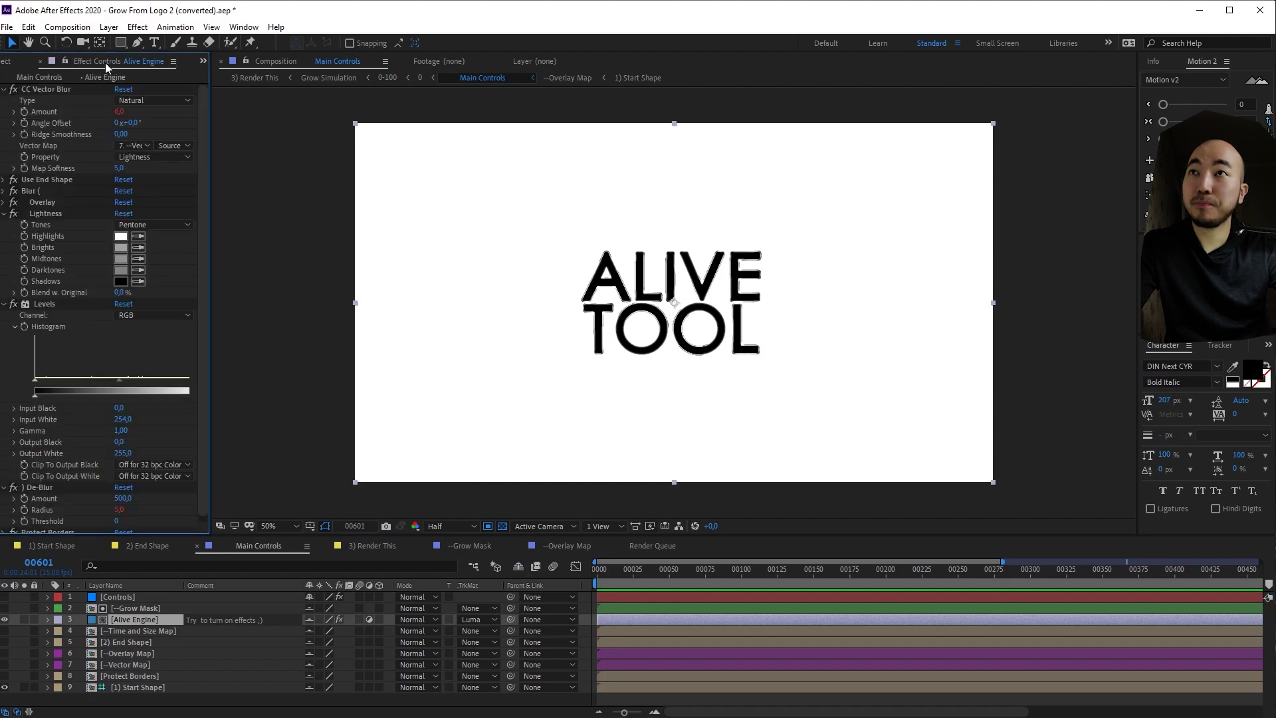
Step: Inspect the Overlay effect's second-layer source on Alive Engine and locate the map layers in Main Controls
click(3, 213)
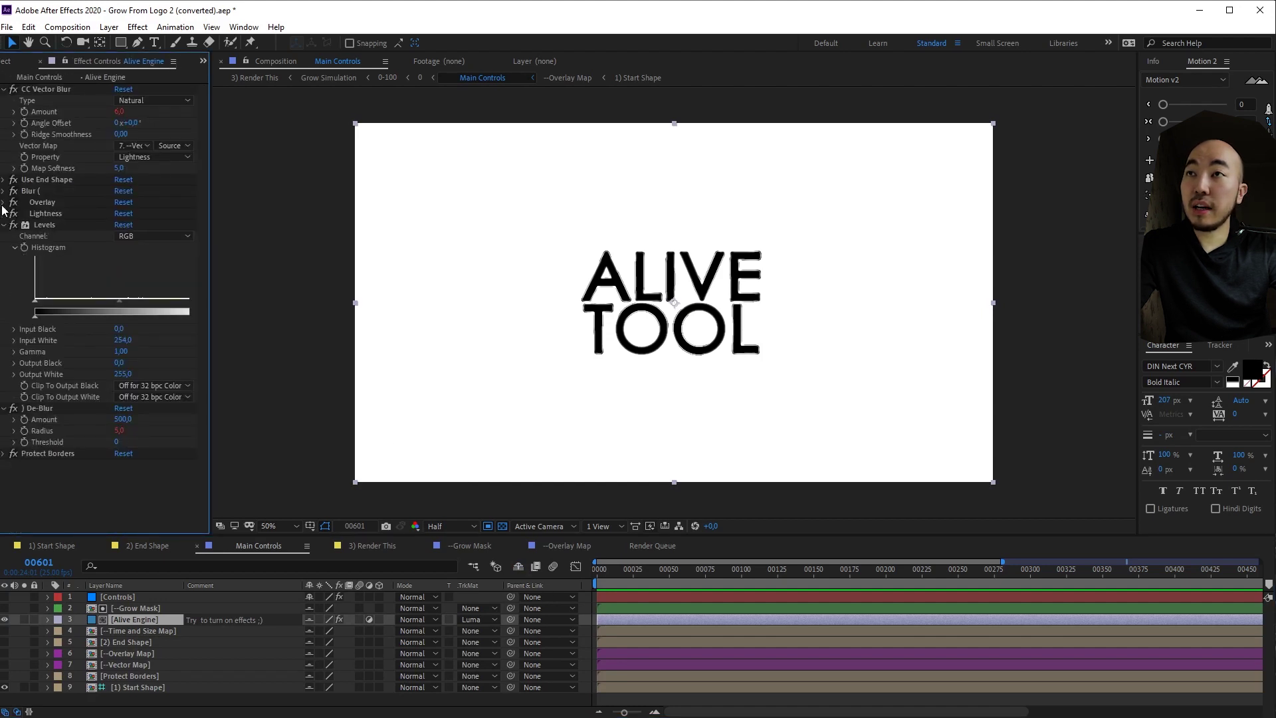
click(4, 202)
click(145, 259)
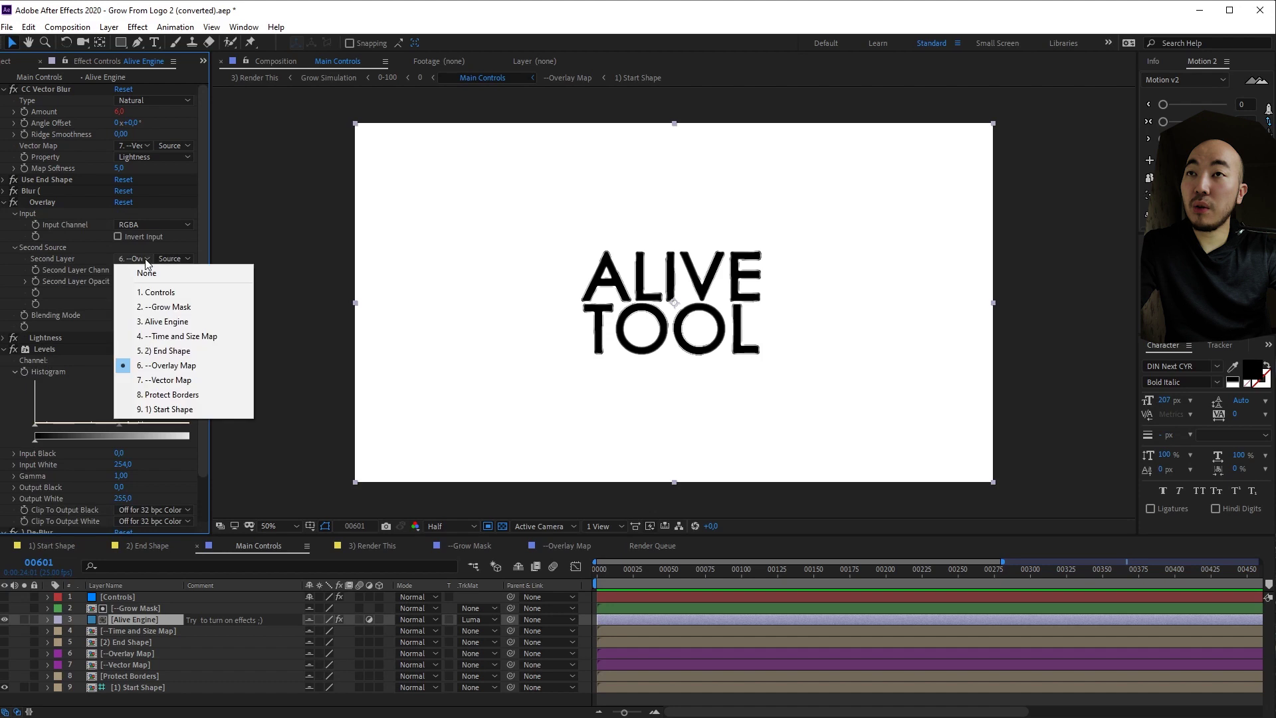
click(177, 703)
click(148, 664)
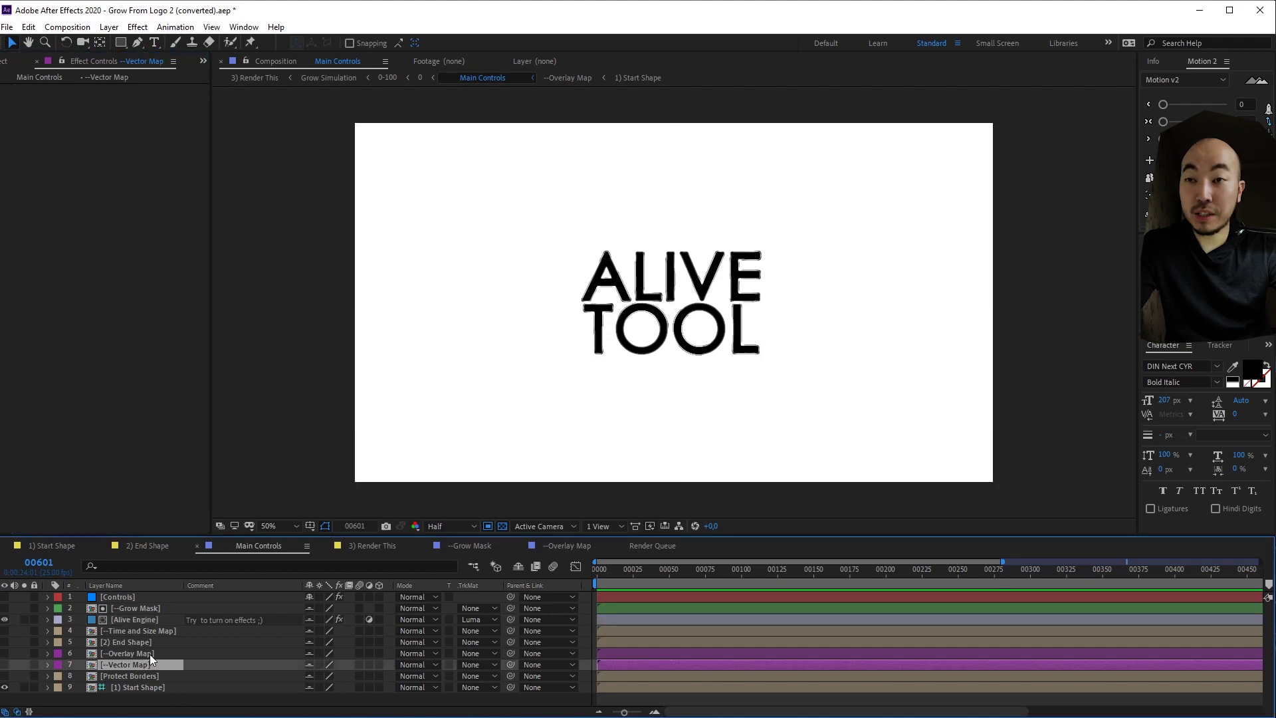
Step: View the --Overlay Map and 2) End Shape compositions and return to Alive Engine's Overlay settings in Main Controls
click(557, 546)
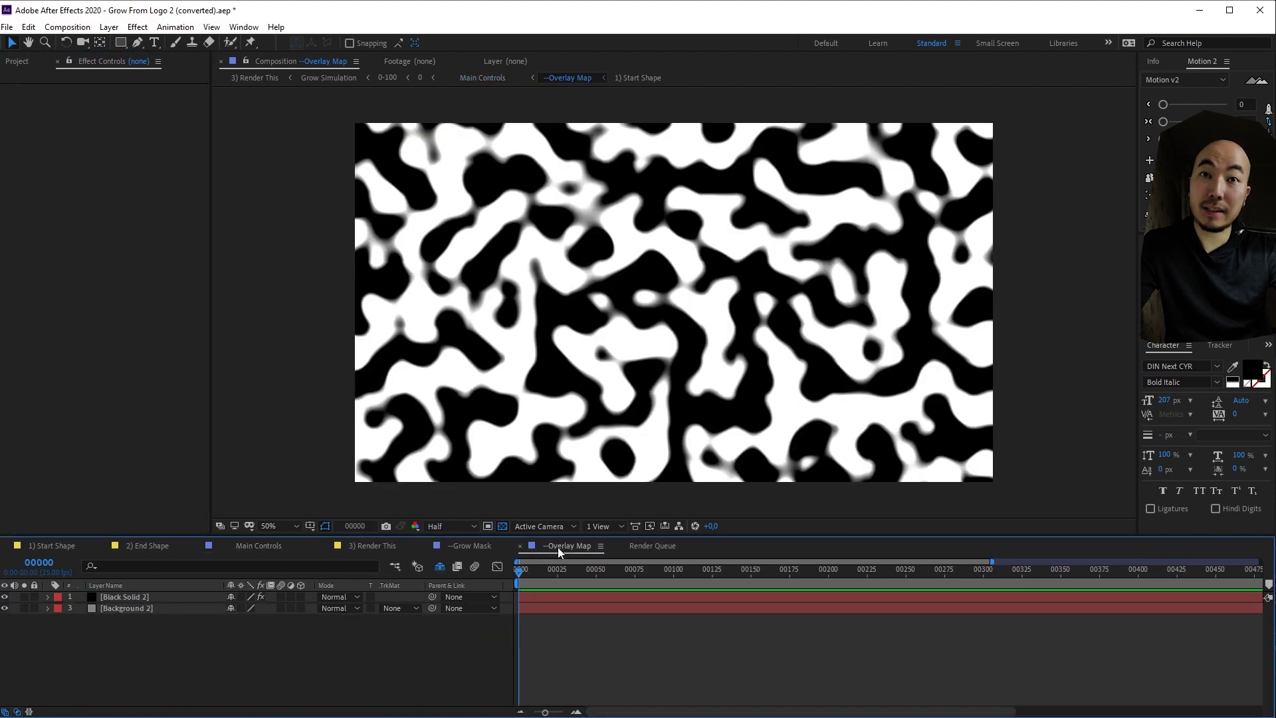
click(146, 546)
click(258, 546)
click(130, 619)
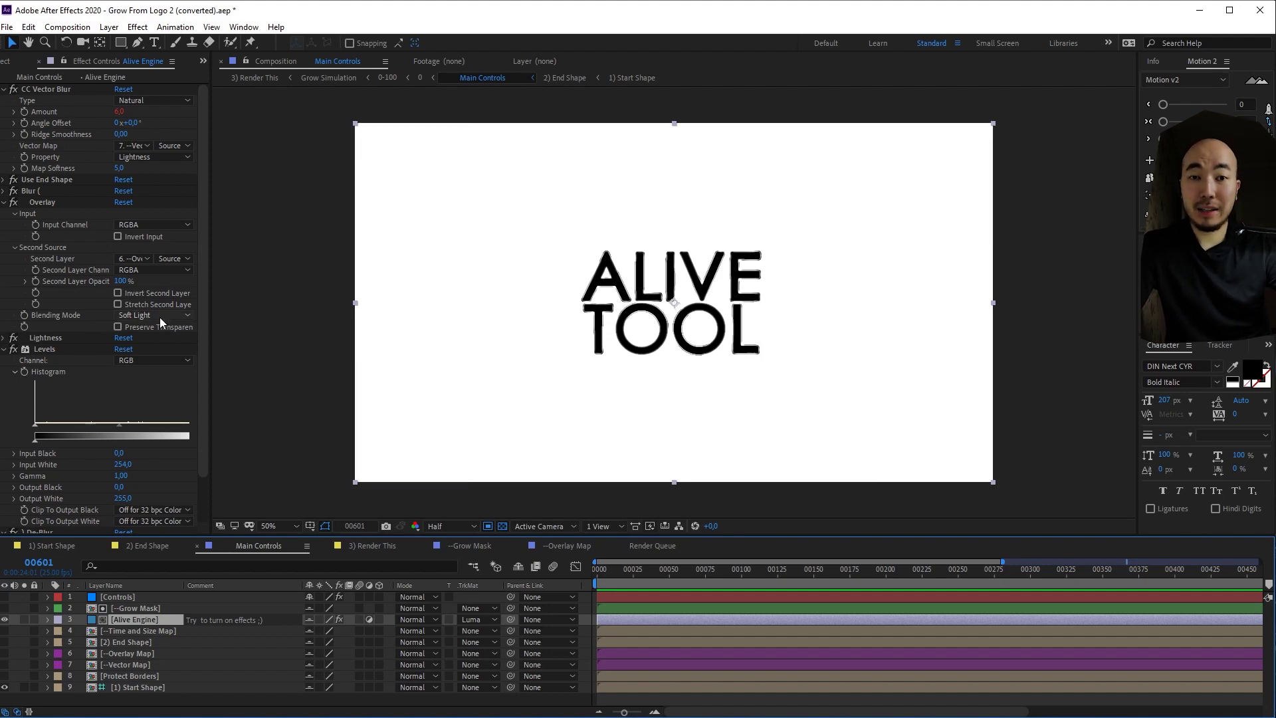
Step: View the --Overlay Map composition and preview the 3) Render This growth with its Color Correction layer hidden
click(580, 546)
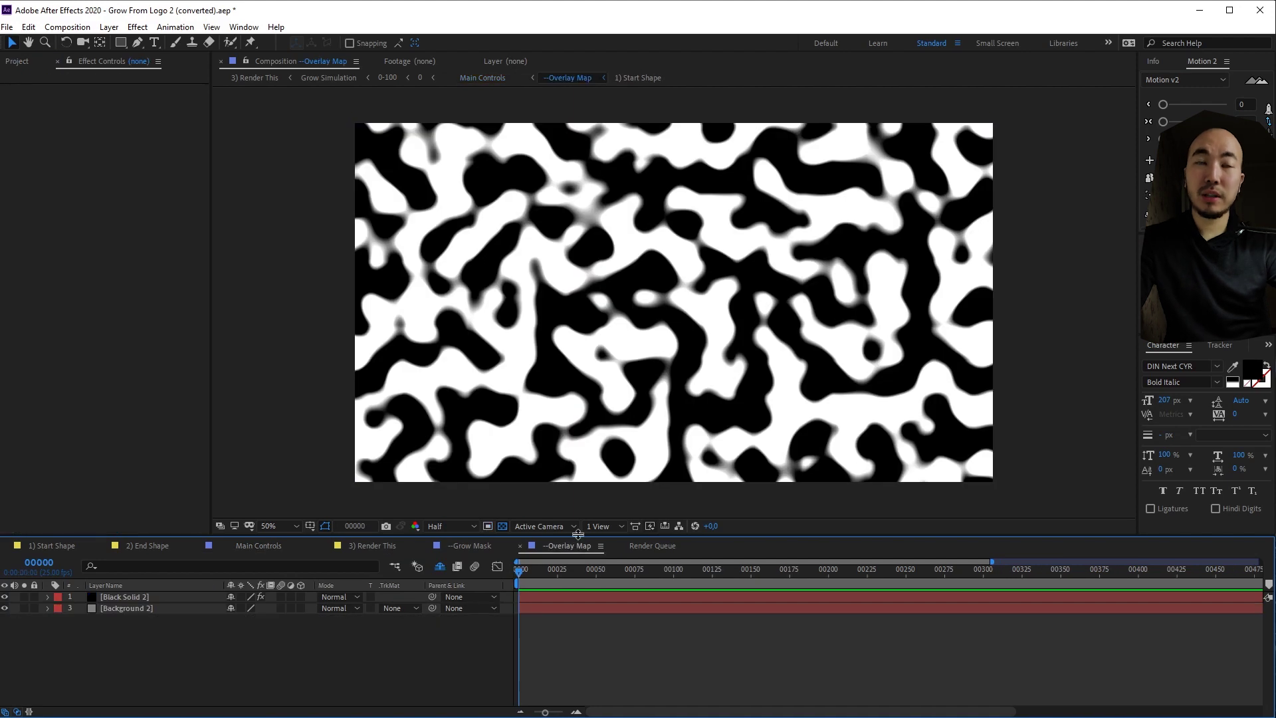
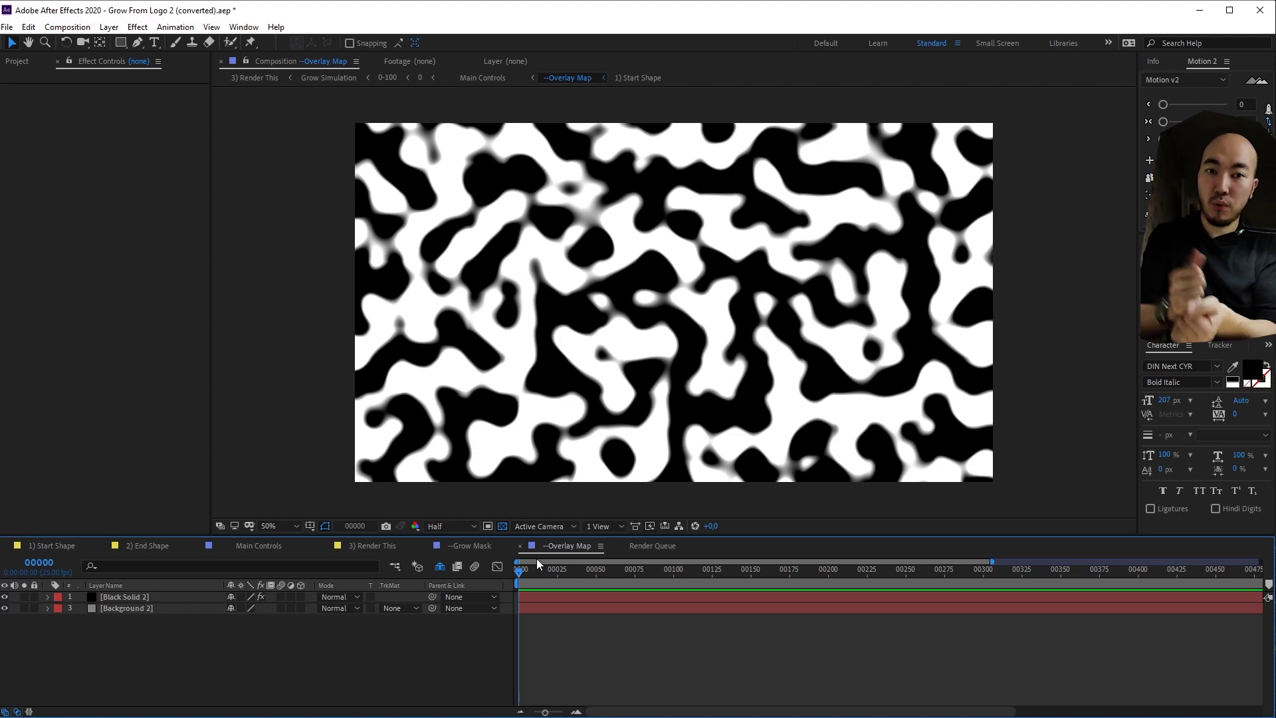
click(371, 545)
key(space)
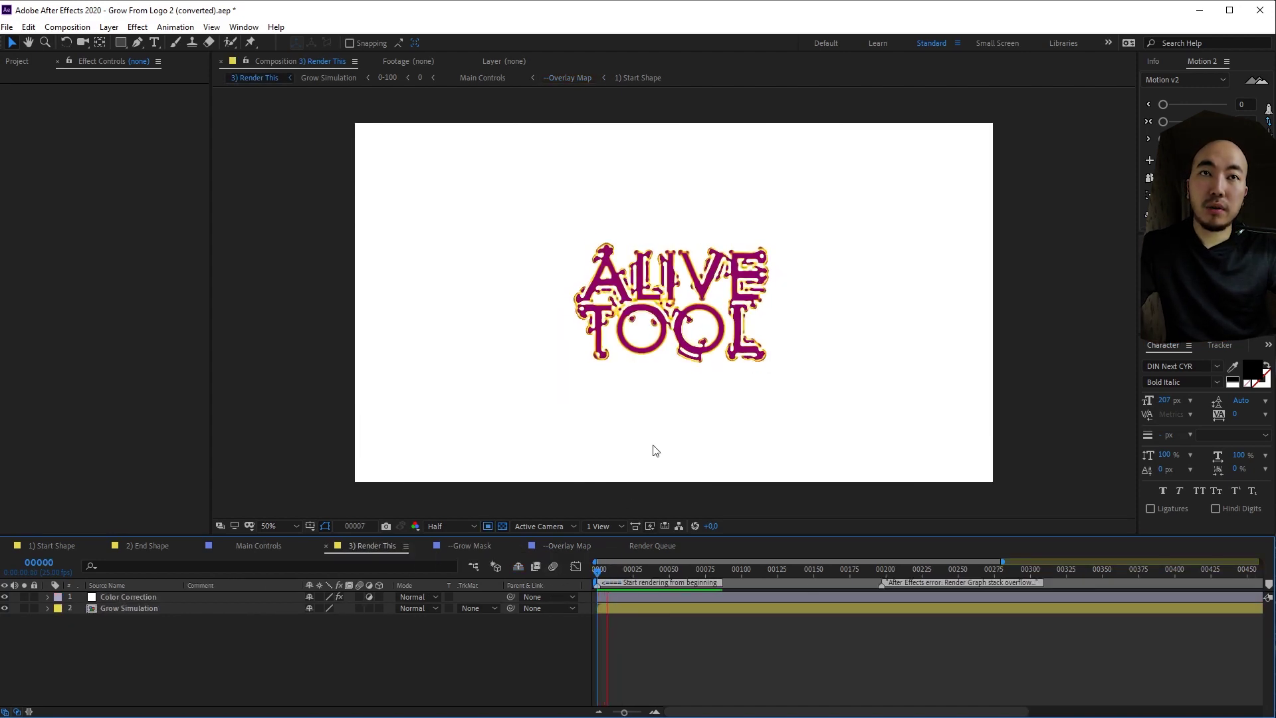
click(4, 597)
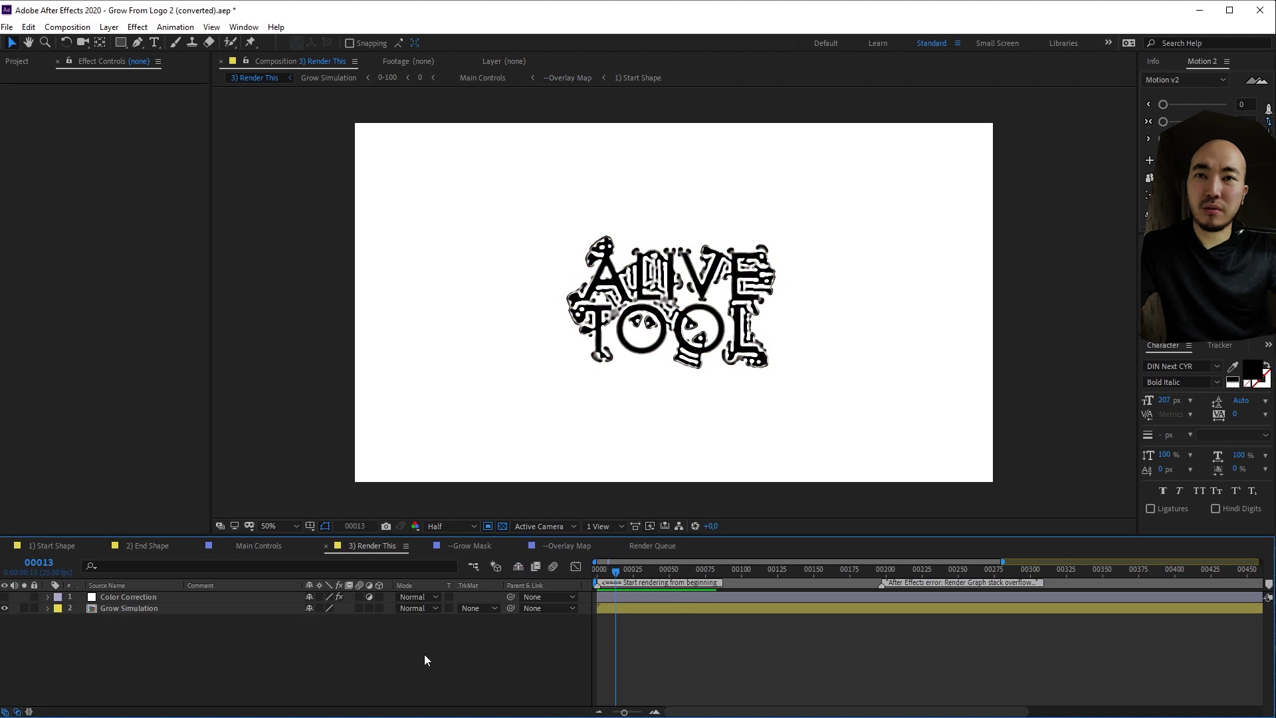
click(105, 599)
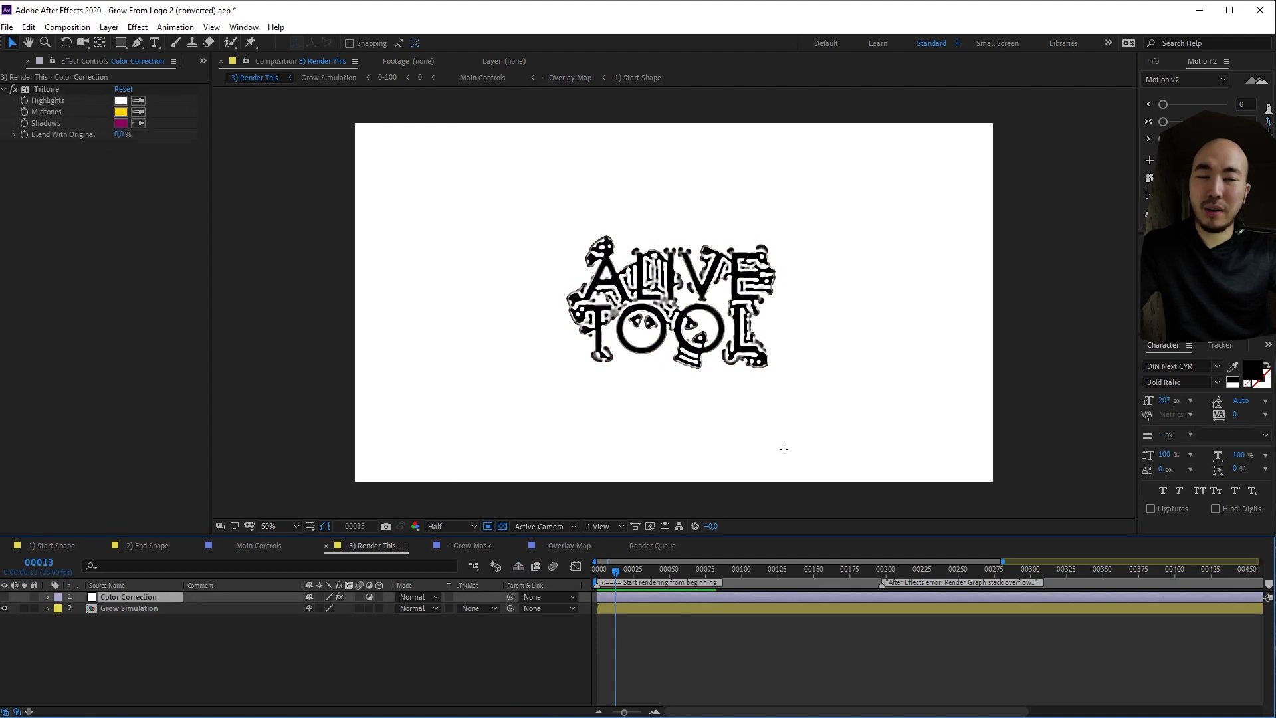
key(slash)
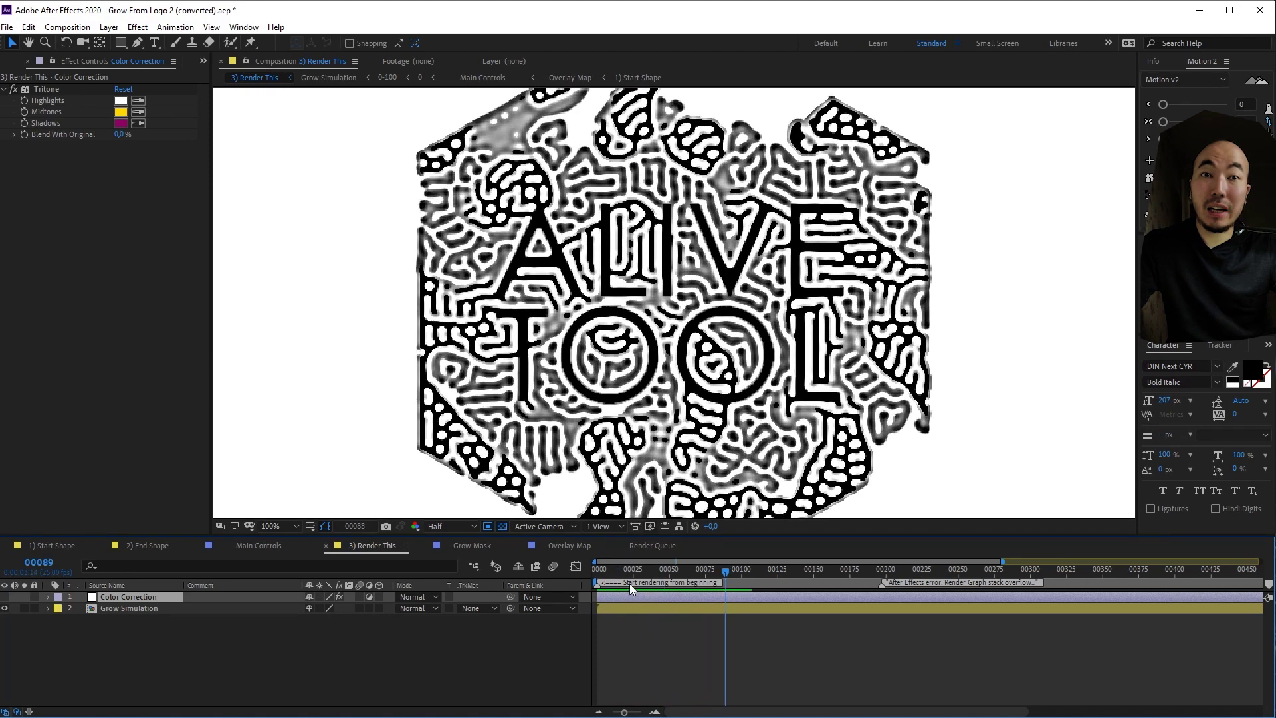
key(space)
Step: Hide the logo image in 1) Start Shape and add a text layer reading "asd"
click(54, 546)
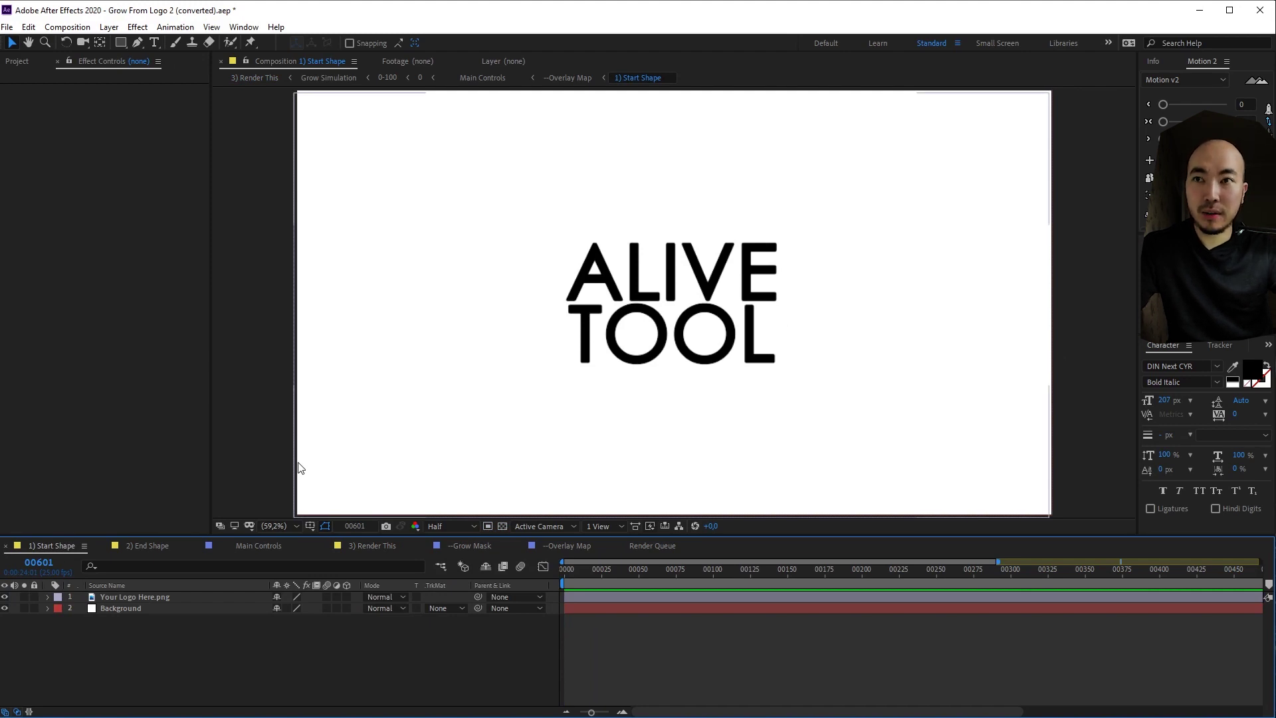
click(4, 597)
right_click(138, 641)
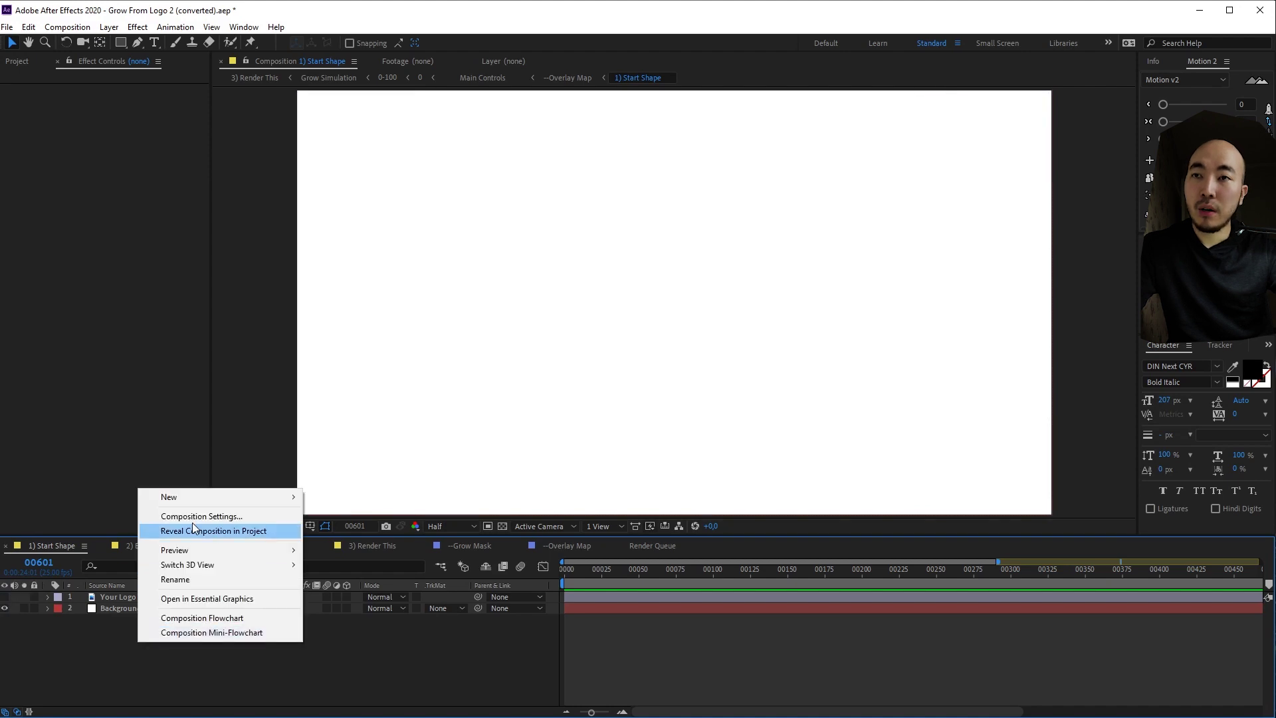
mouse_move(201, 501)
click(379, 518)
text(asd)
click(292, 677)
click(117, 596)
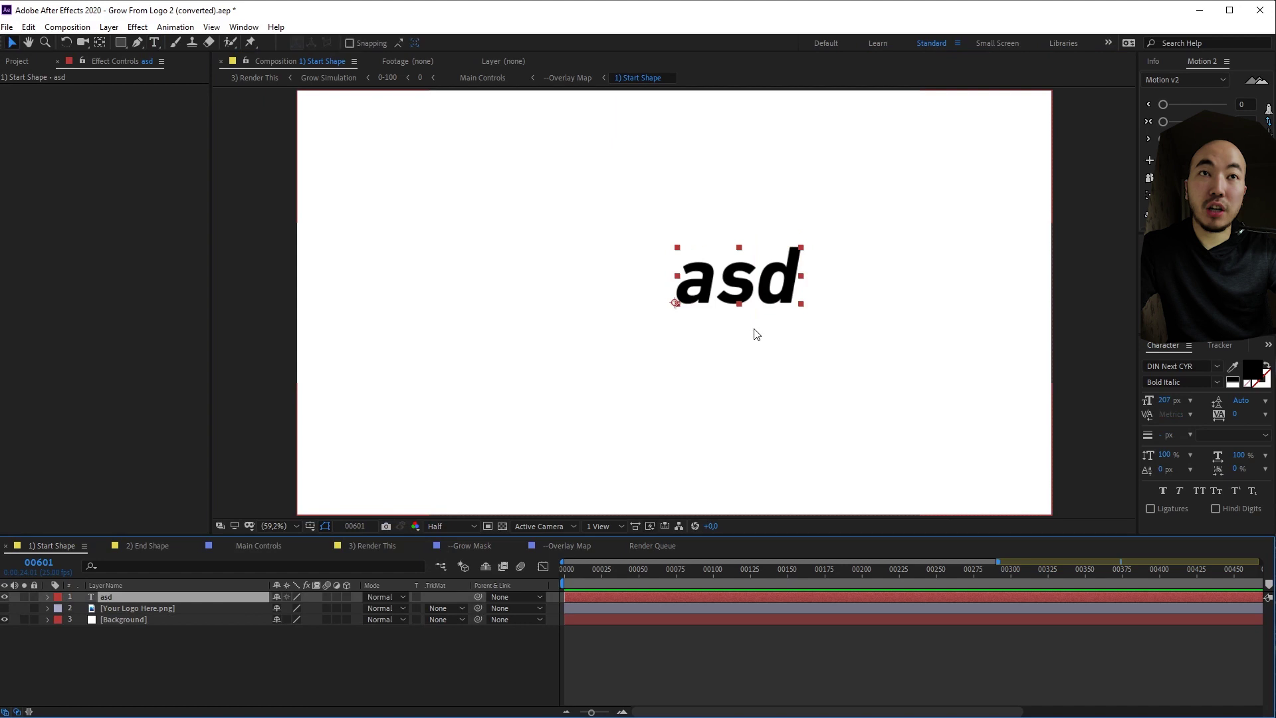
Step: View the 2) End Shape composition and preview the text's growth in 3) Render This
click(147, 546)
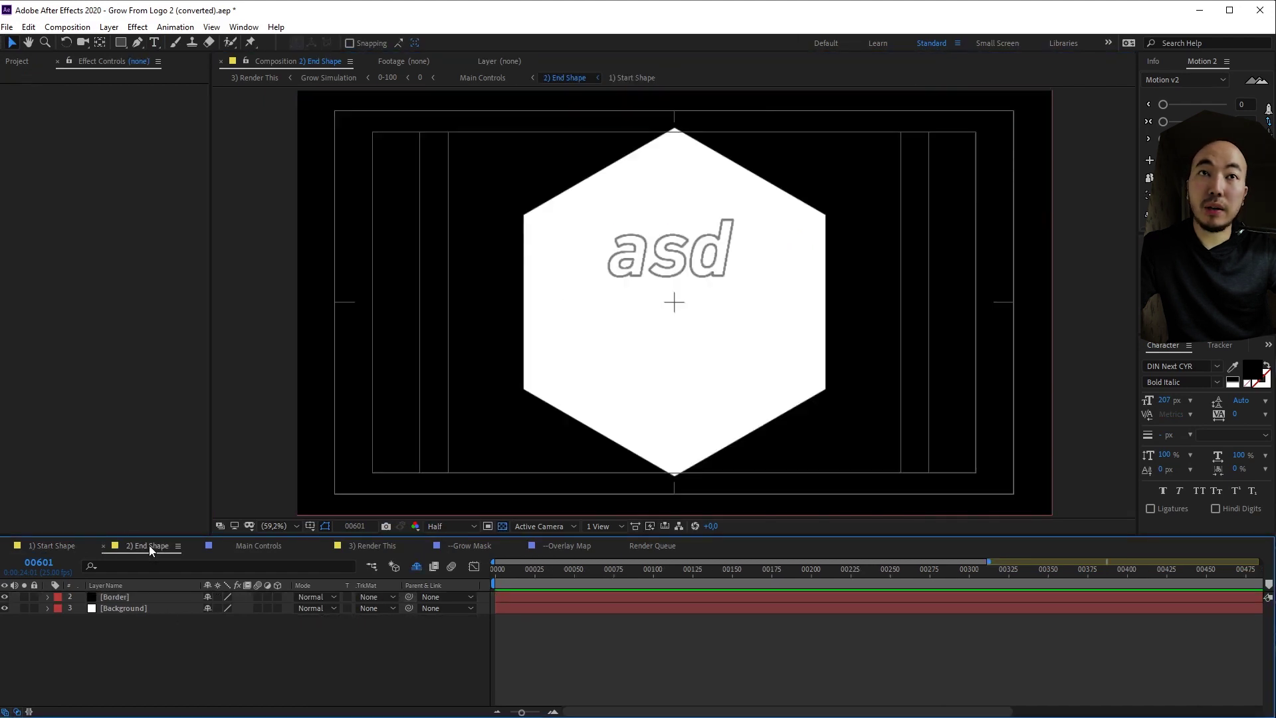
click(346, 545)
key(space)
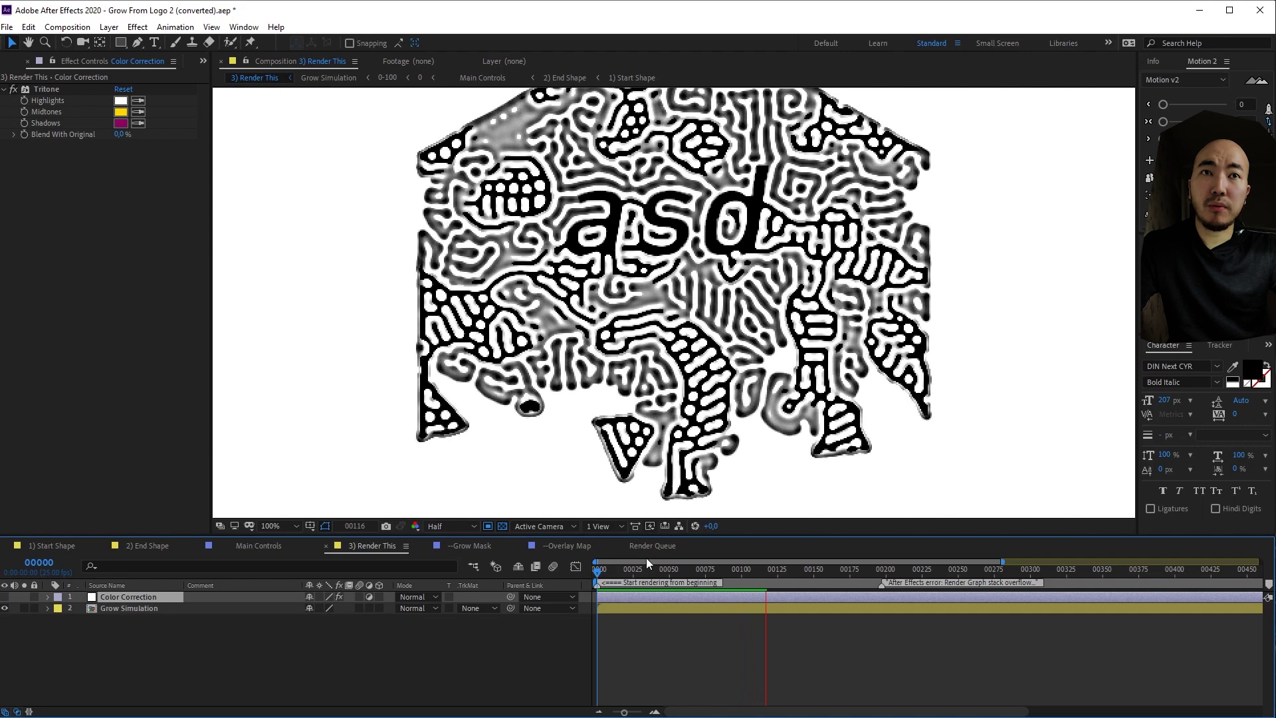
key(space)
key(comma)
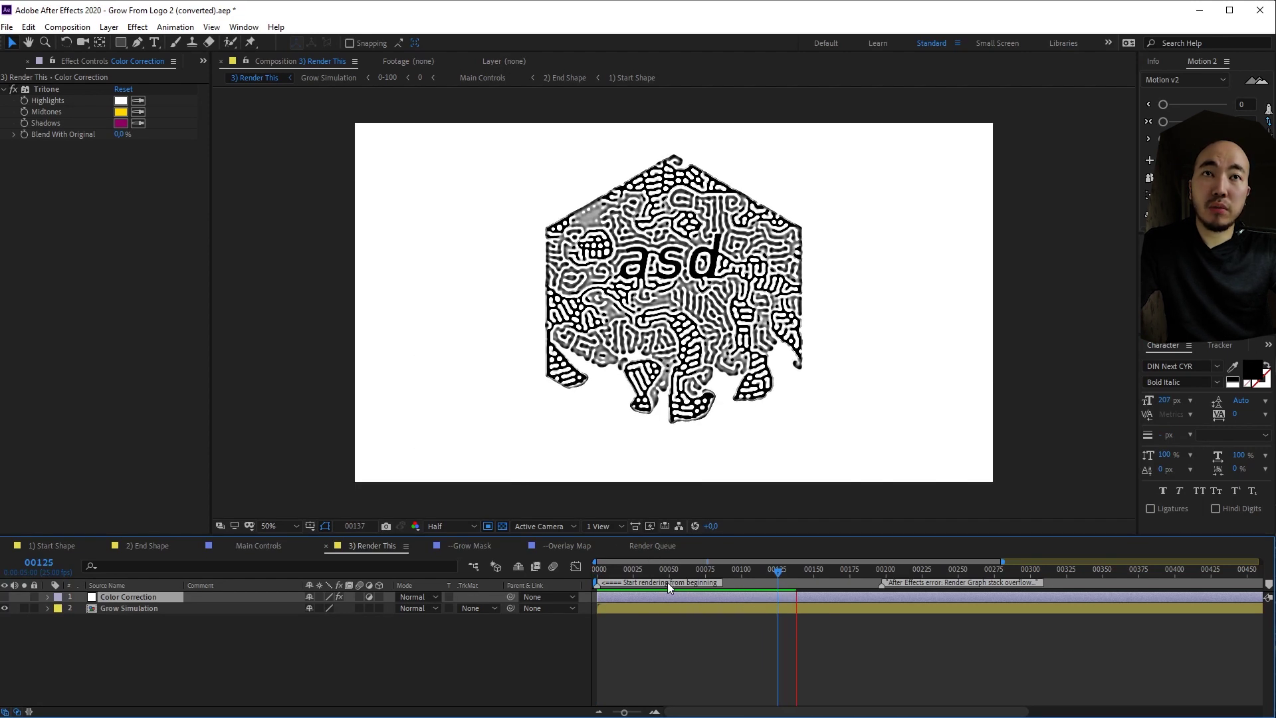
key(Home)
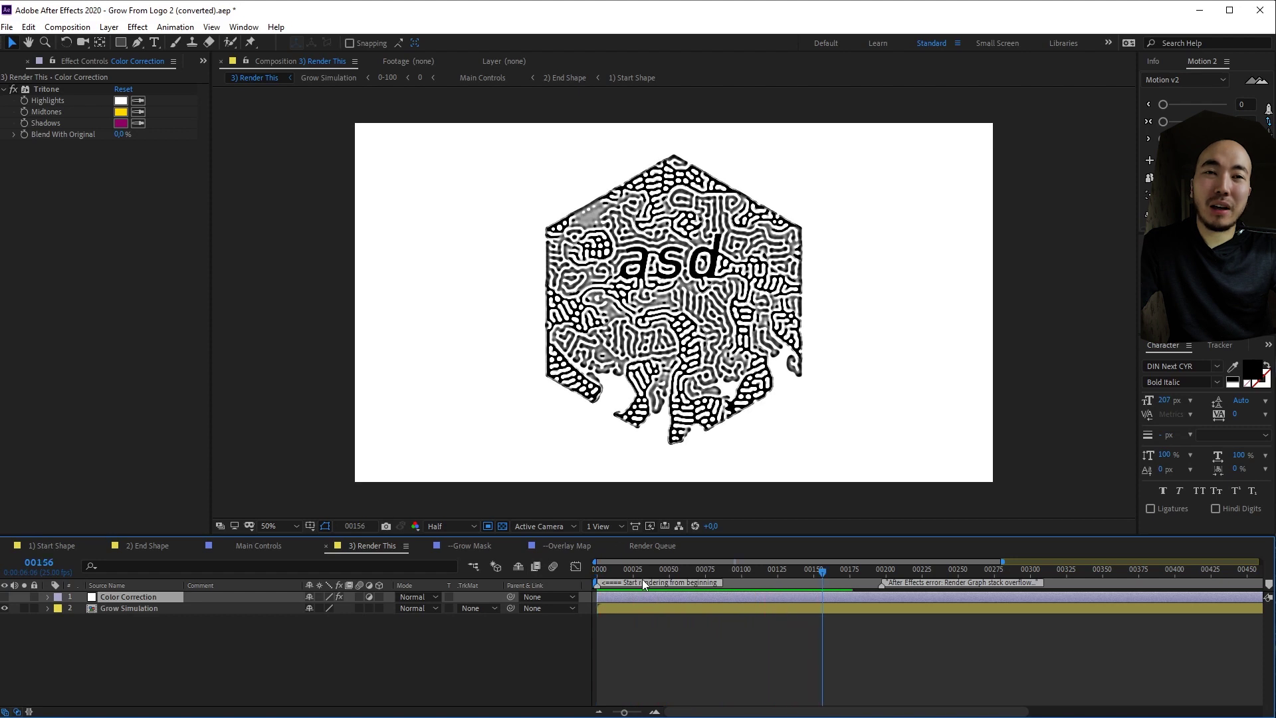
key(space)
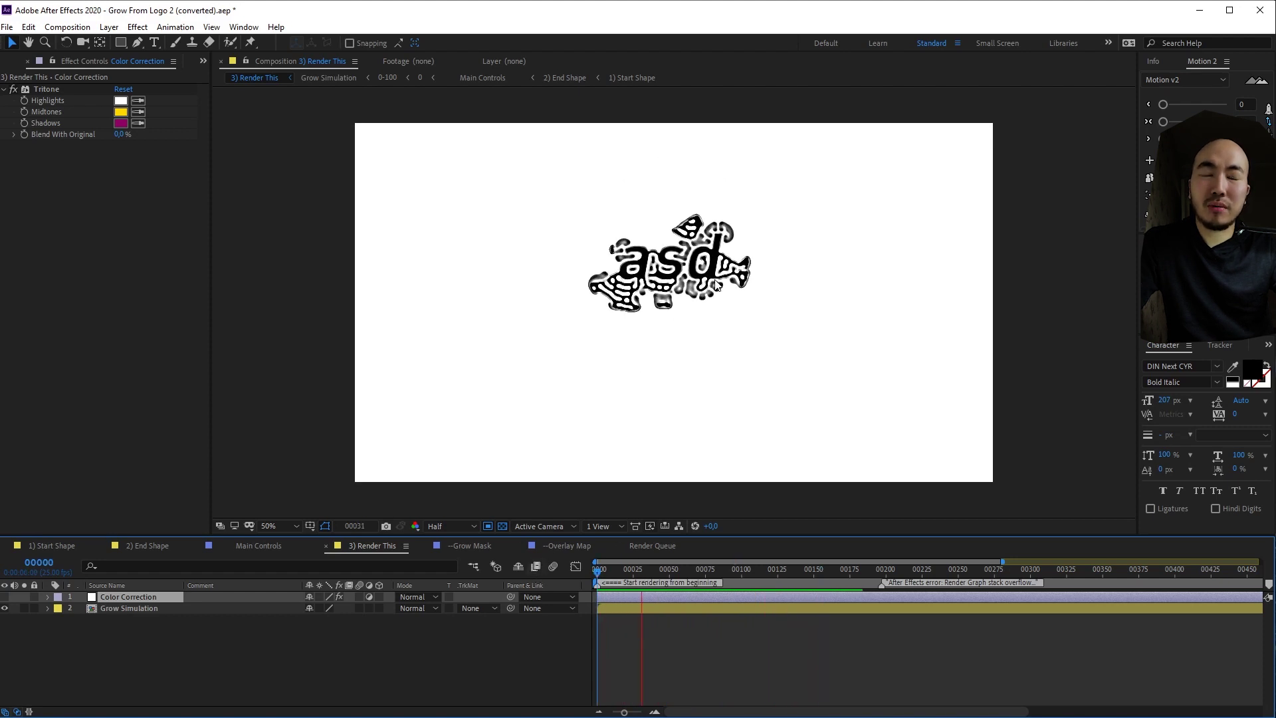
drag(644, 588, 803, 580)
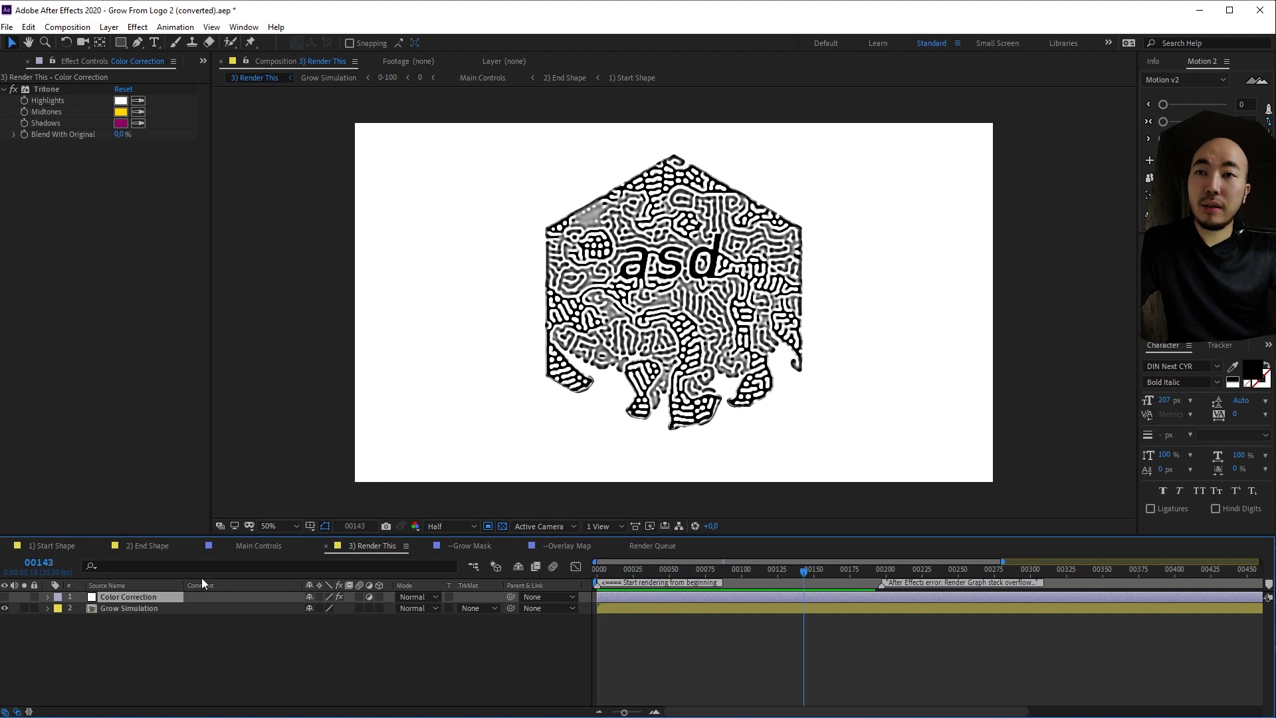
Step: Collapse Alive Engine's Overlay and Levels settings in Main Controls and display the Lightness tones in the Clean Alive System project
click(259, 546)
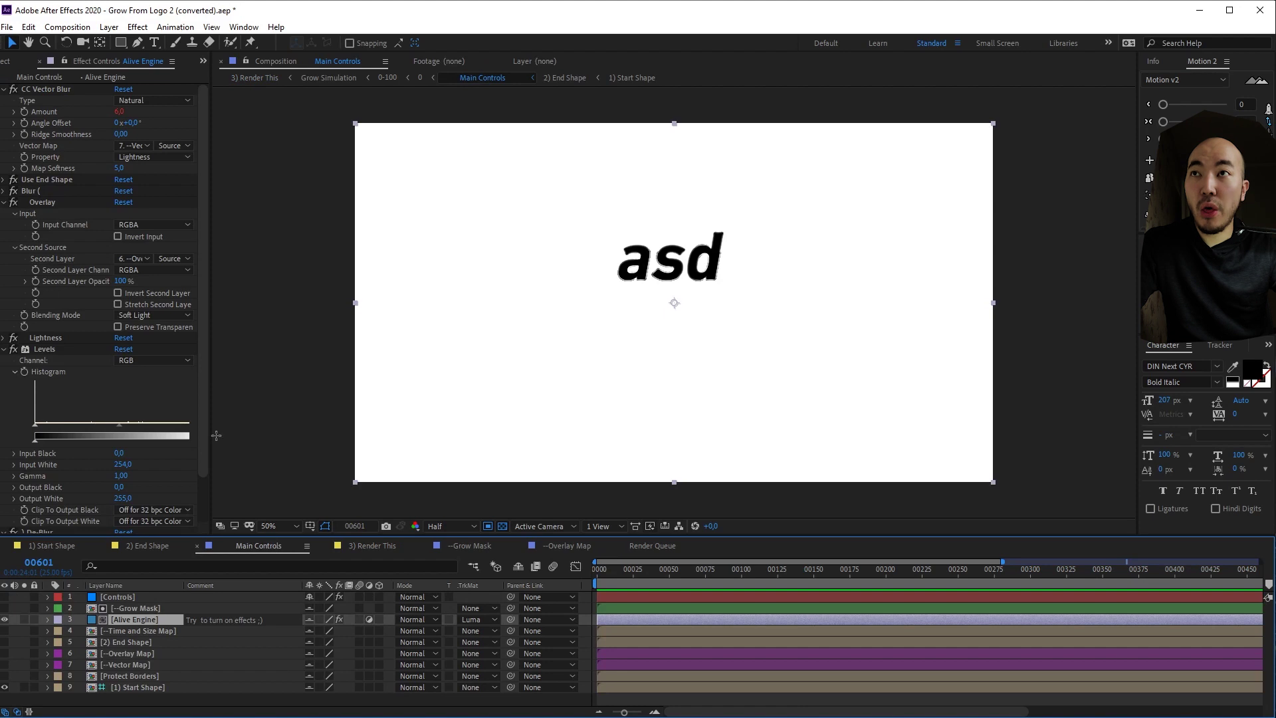
click(5, 203)
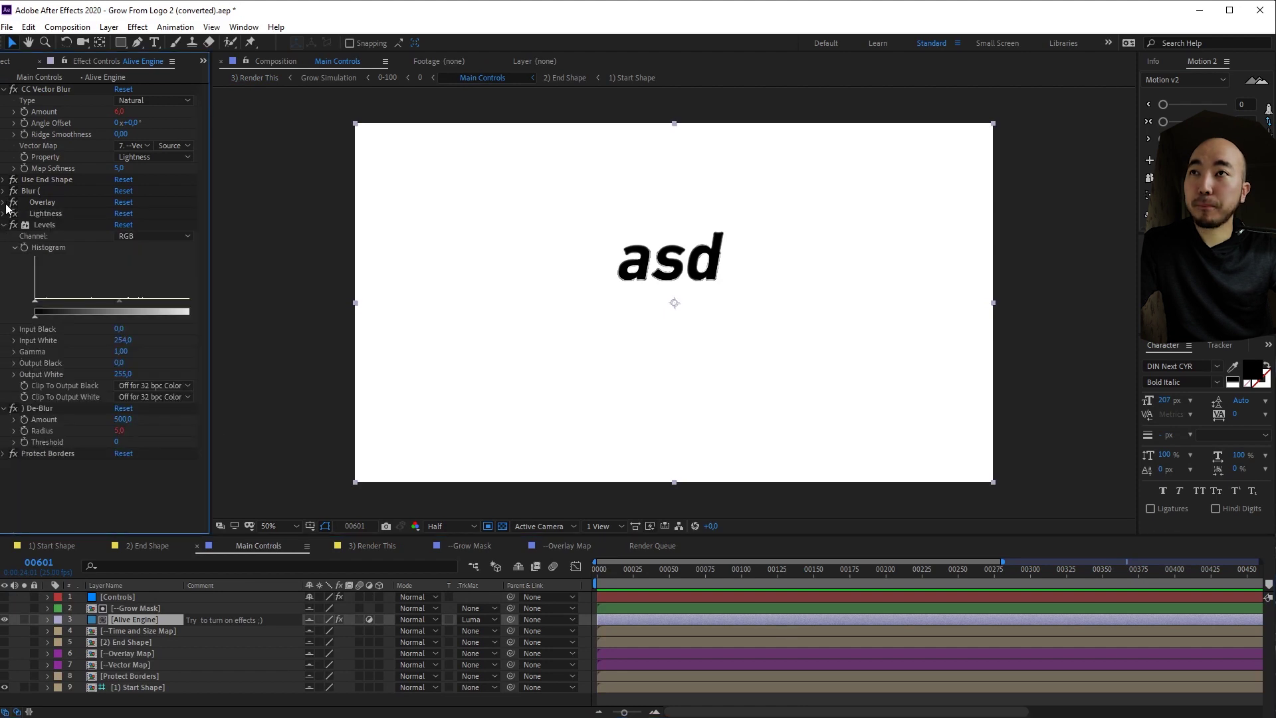
click(4, 225)
click(3, 213)
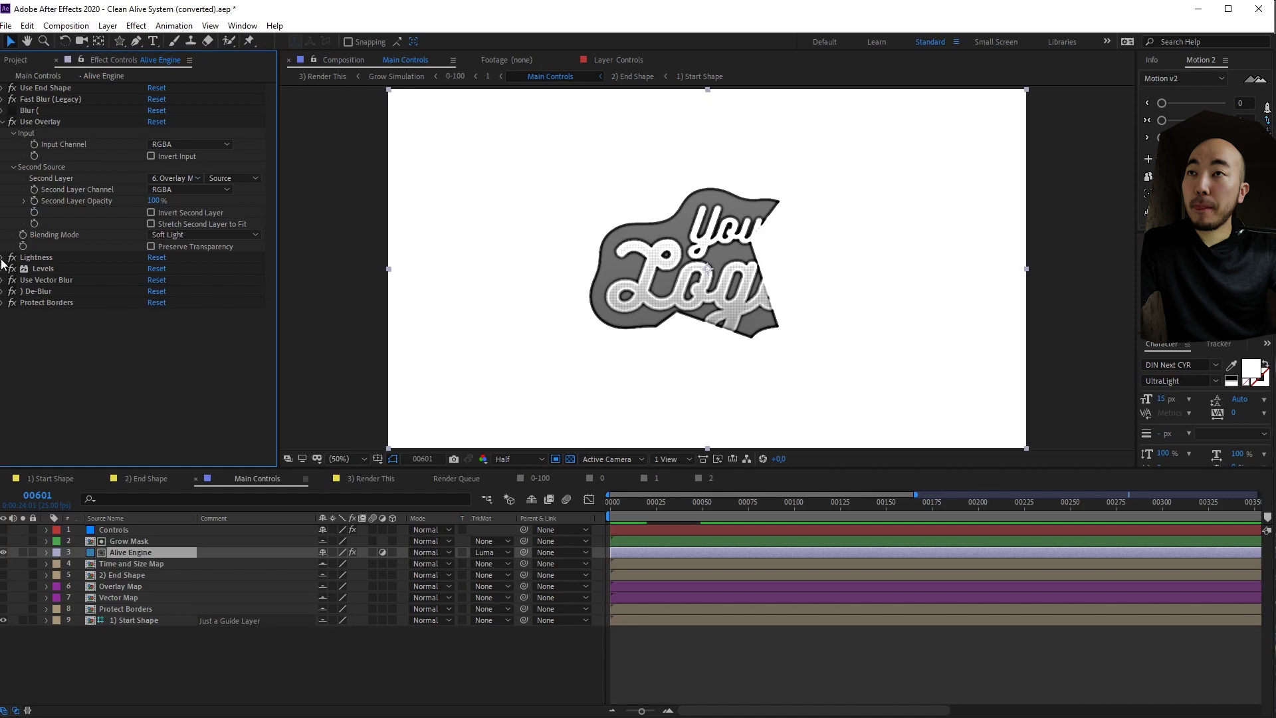
click(3, 258)
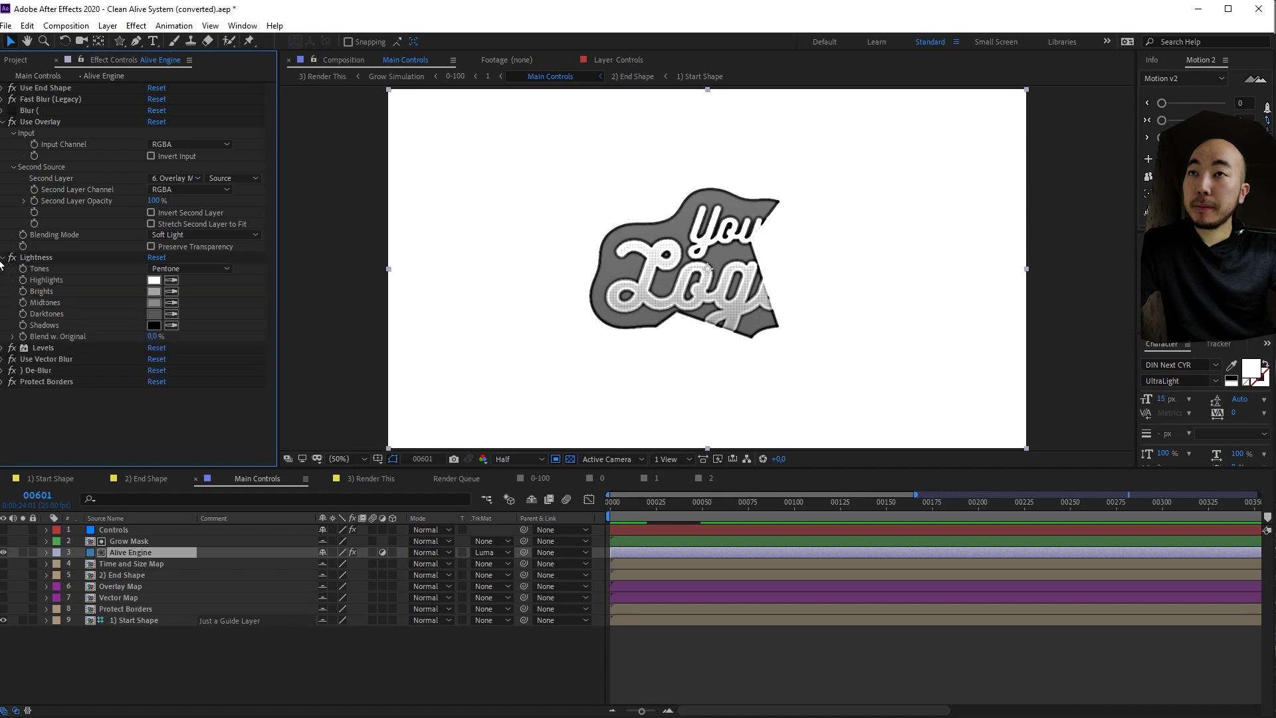
Step: Hide the shy layers in Main Controls and compare the Controls sliders with Alive Engine's effects at frame 64
click(118, 529)
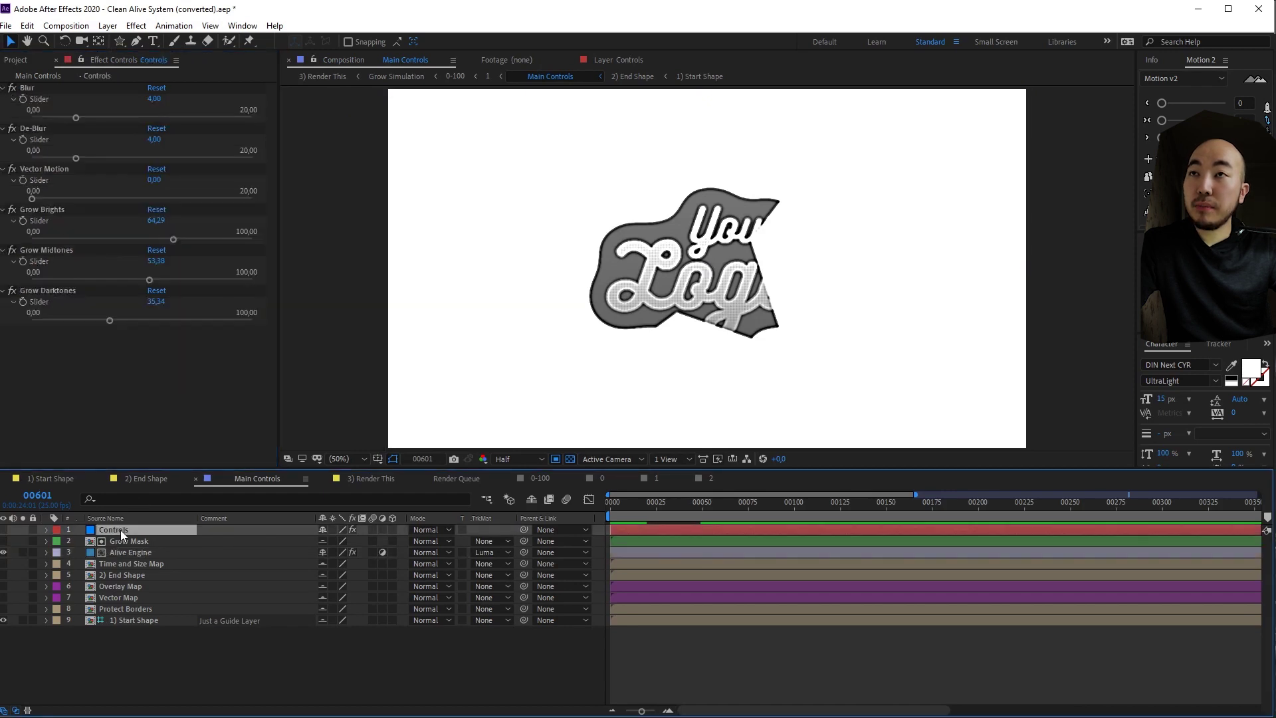
click(530, 500)
drag(608, 520, 728, 513)
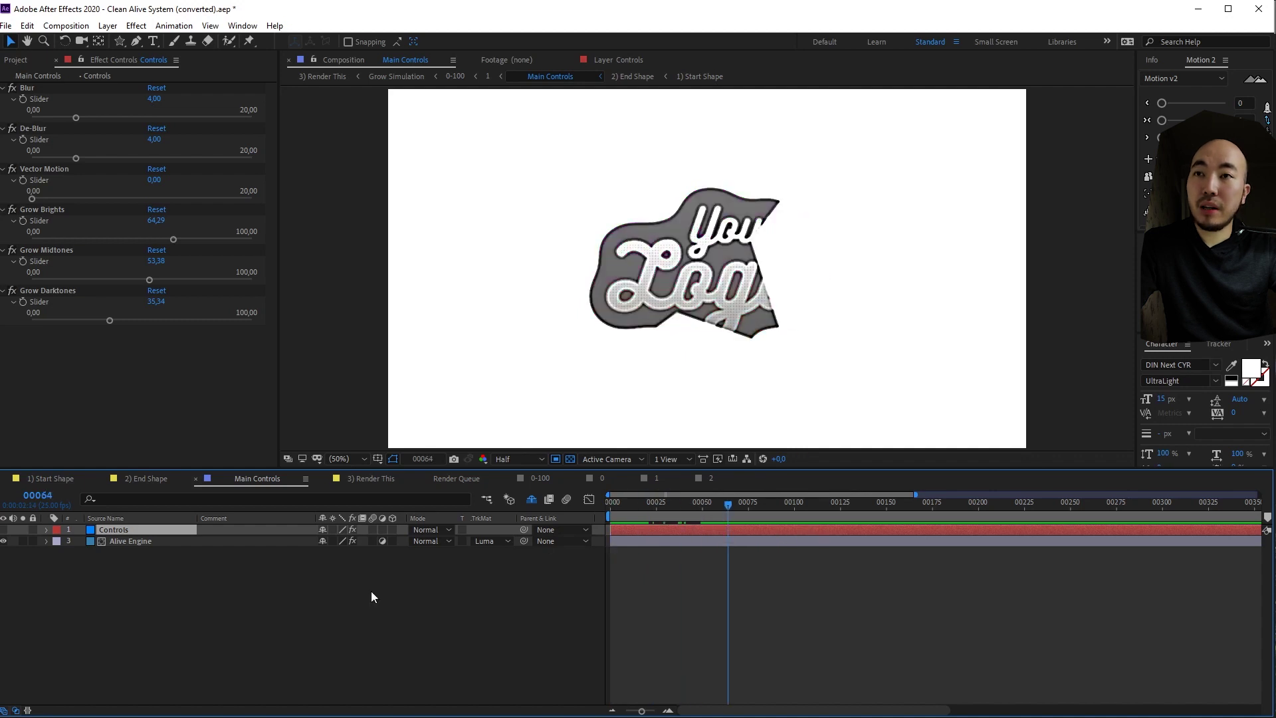
click(141, 541)
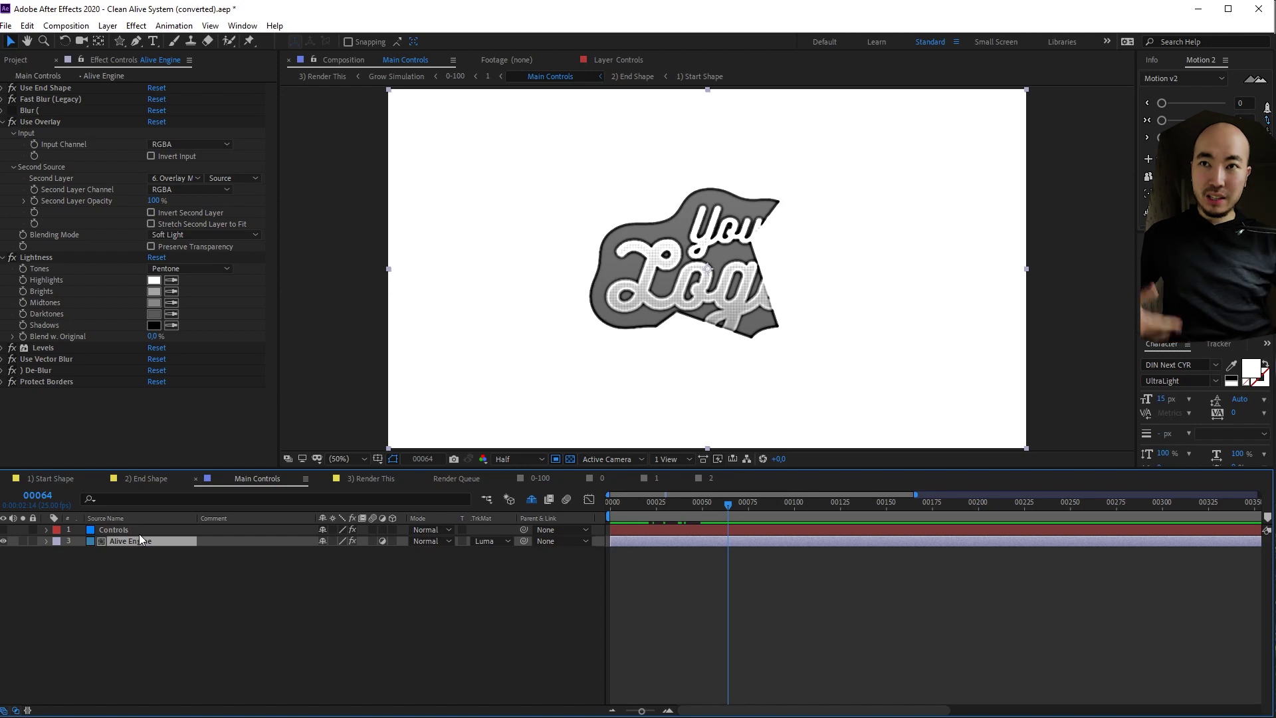
click(125, 531)
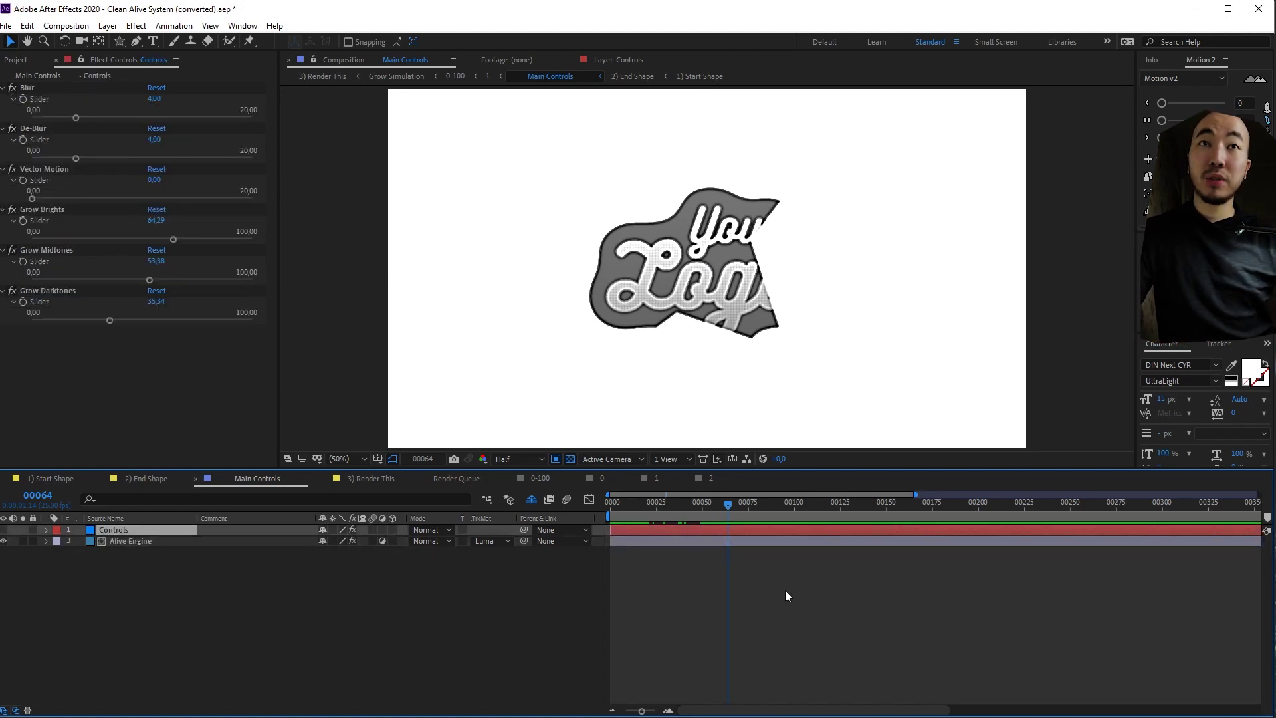
Step: Preview the growth in Clean Alive System's 3) Render This and return to the Controls sliders in Main Controls
key(Home)
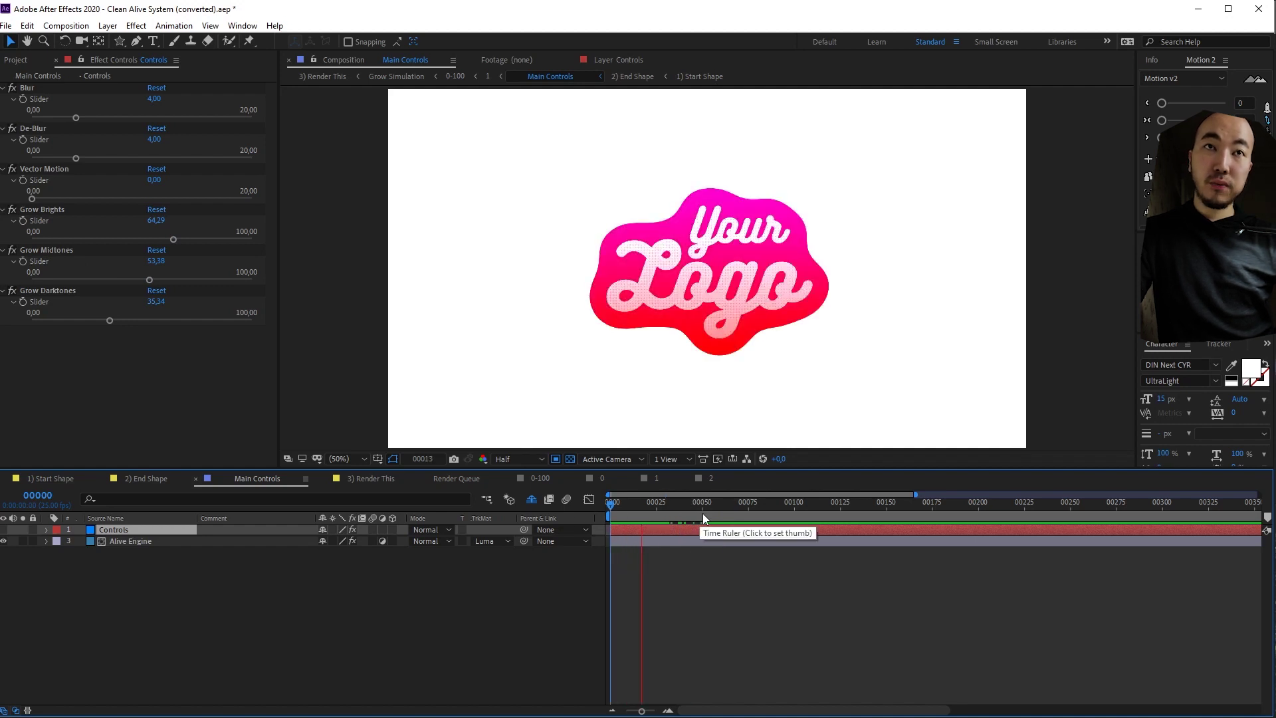
key(space)
click(377, 478)
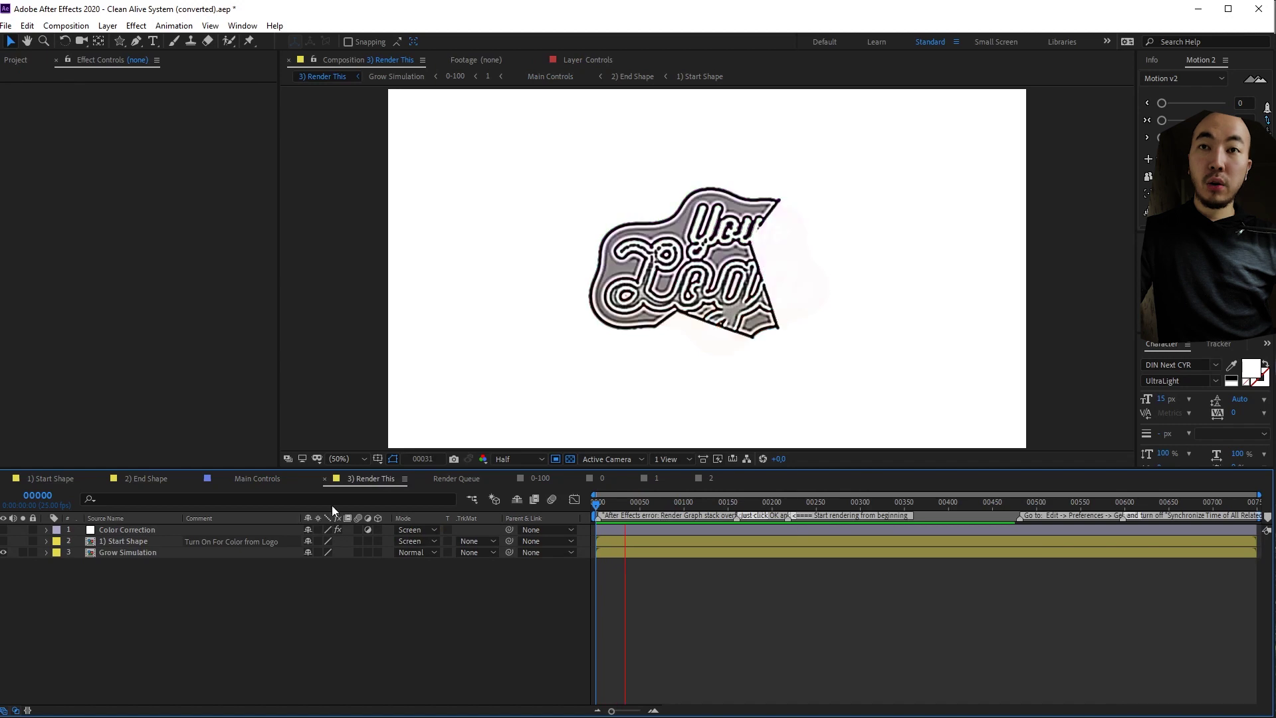
click(256, 478)
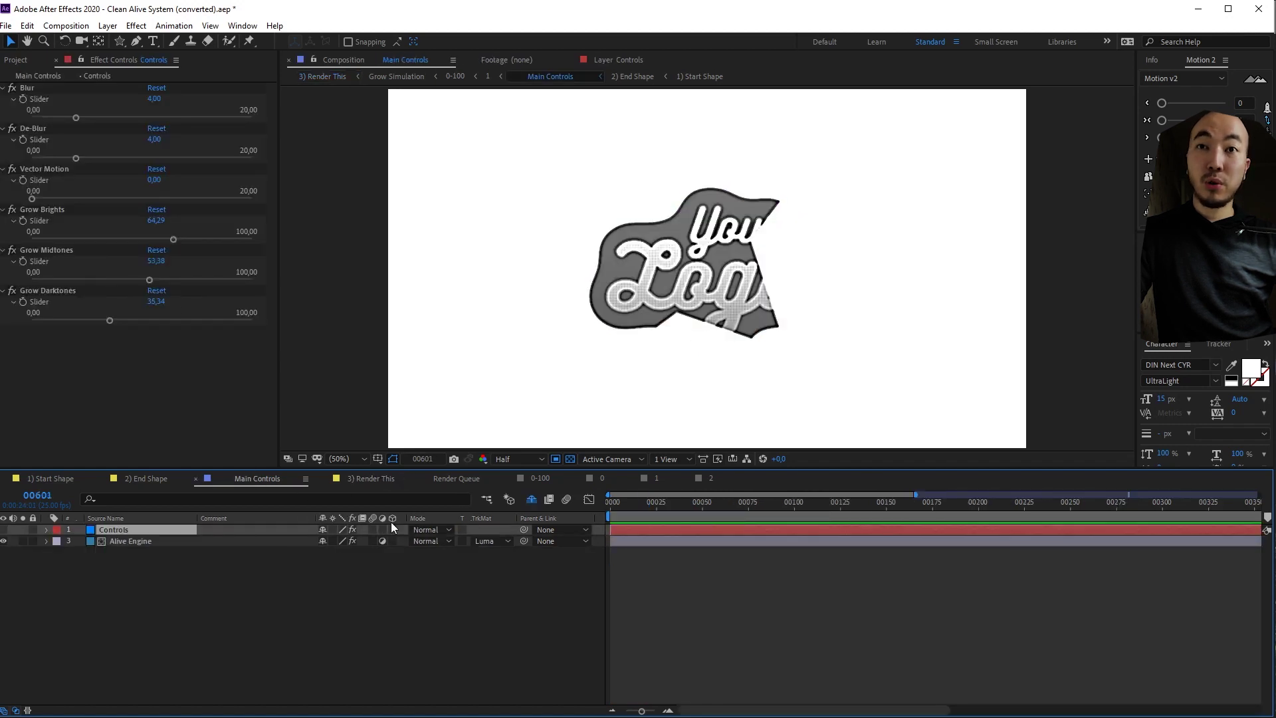
click(373, 478)
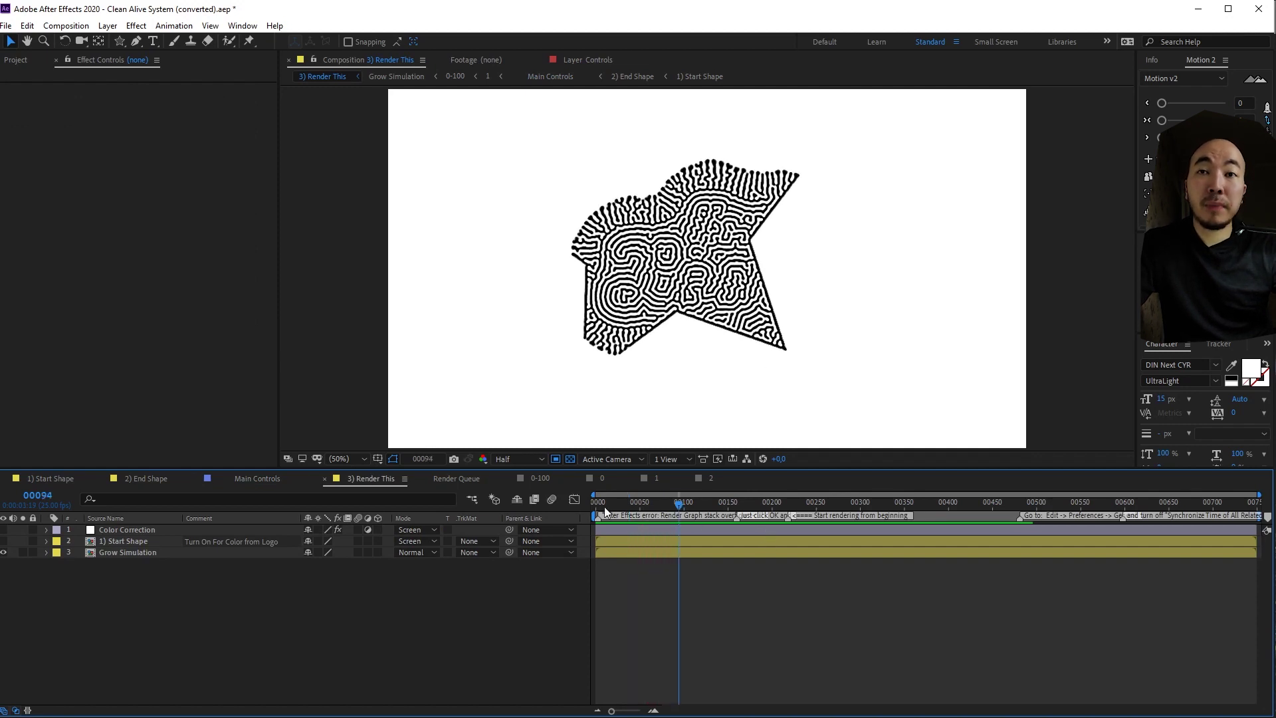
click(260, 484)
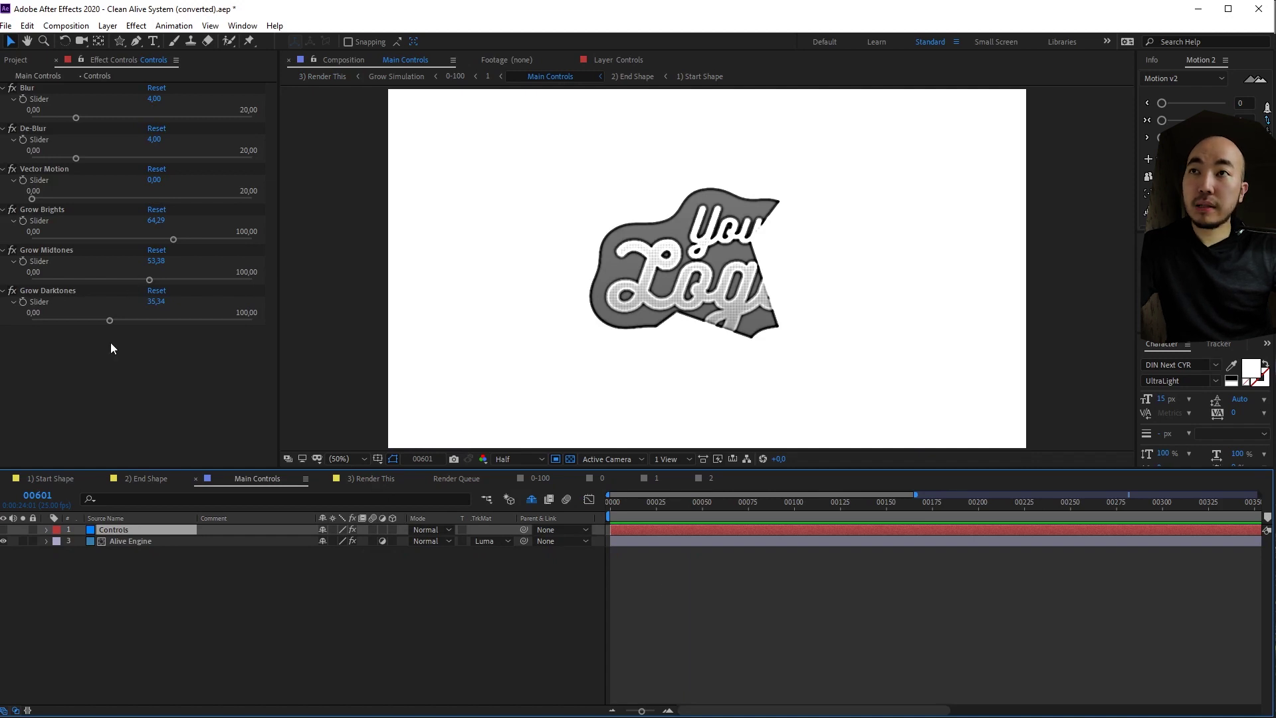
Step: Lower Grow Darktones to 6,95, Grow Midtones to 23,87 and Grow Brights on Controls, and display Alive Engine's Lightness tones
drag(110, 321, 46, 322)
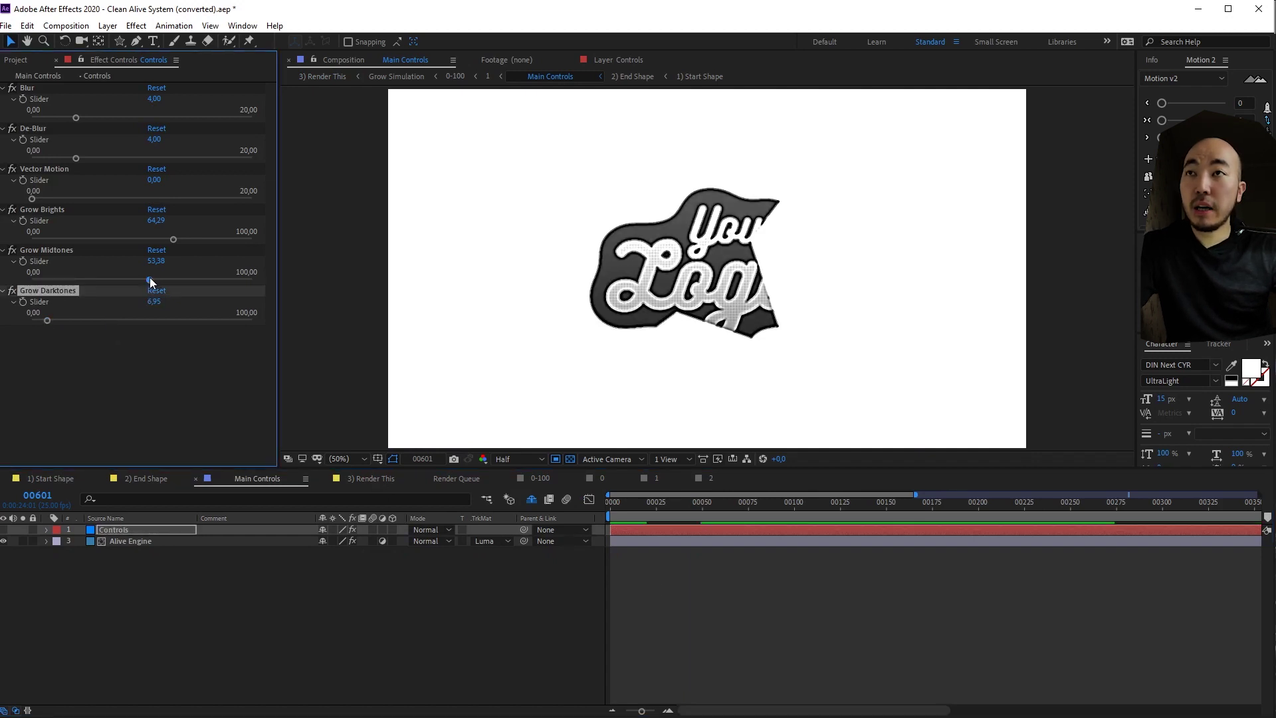
drag(150, 278, 65, 275)
drag(174, 238, 109, 238)
click(134, 541)
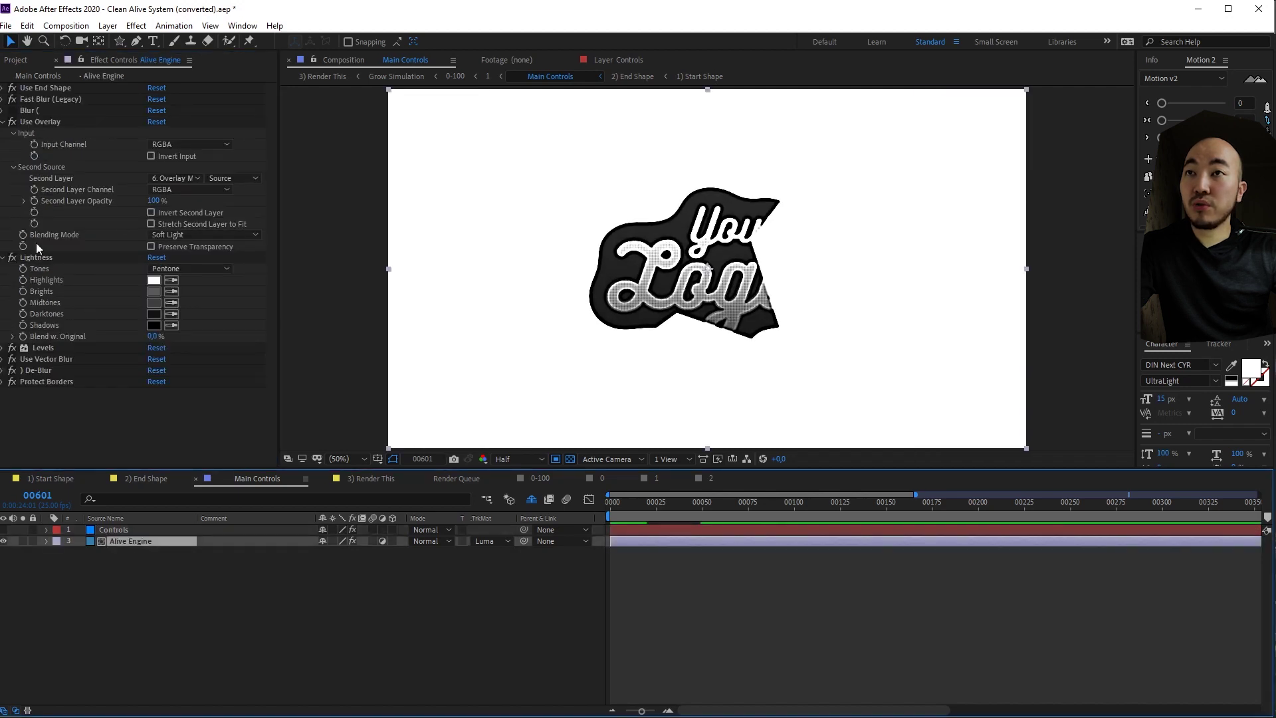
Step: Preview the 3) Render This growth with the darker tone settings and examine the lines and dots up close
click(353, 477)
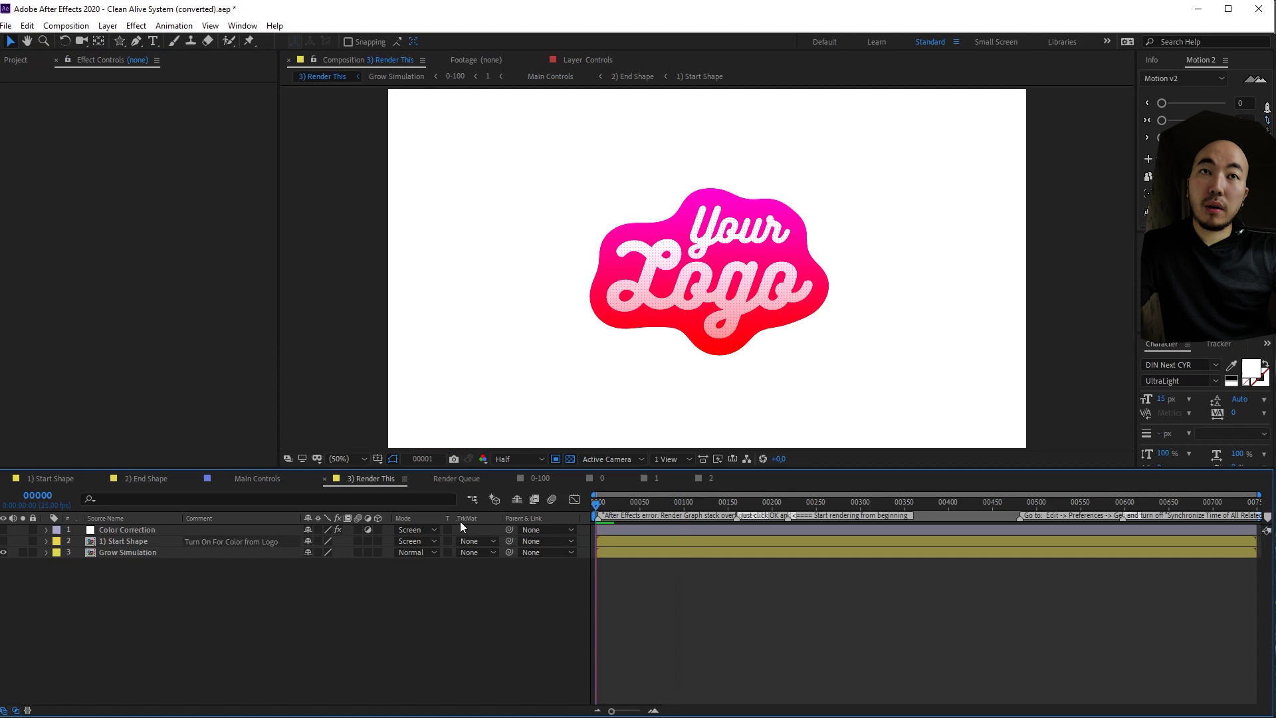
key(space)
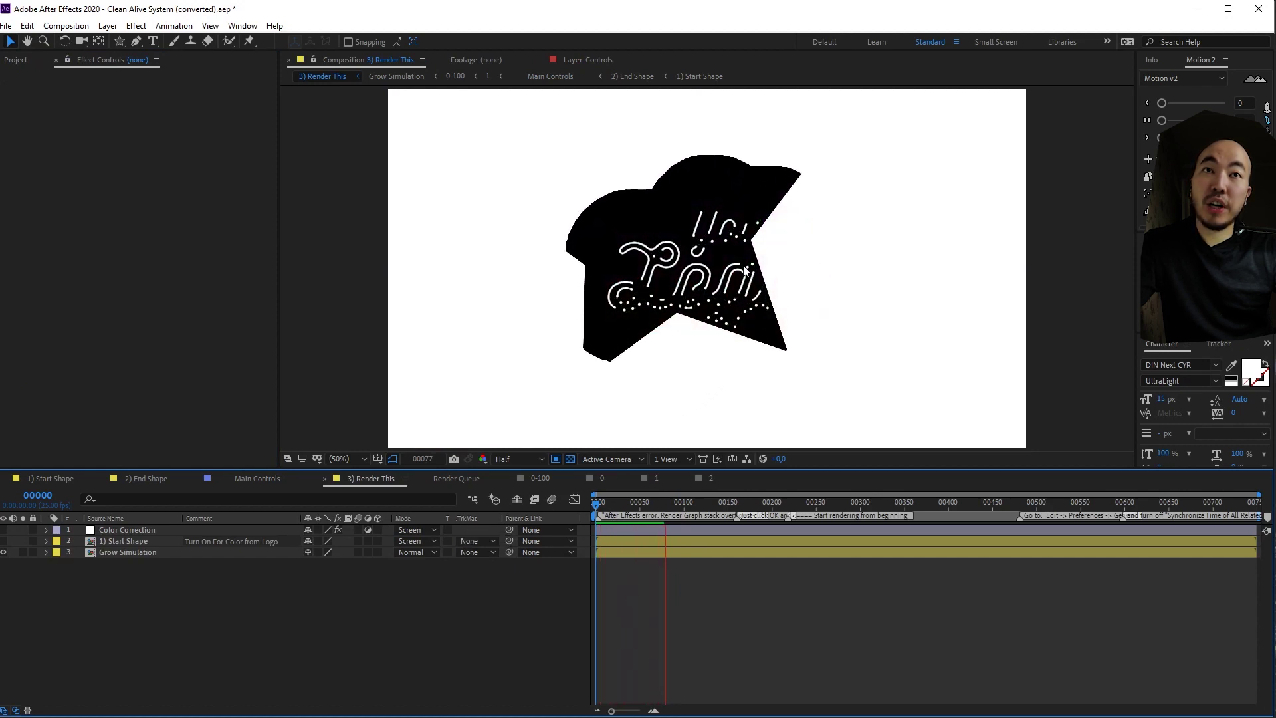
scroll(741, 283, up, 2)
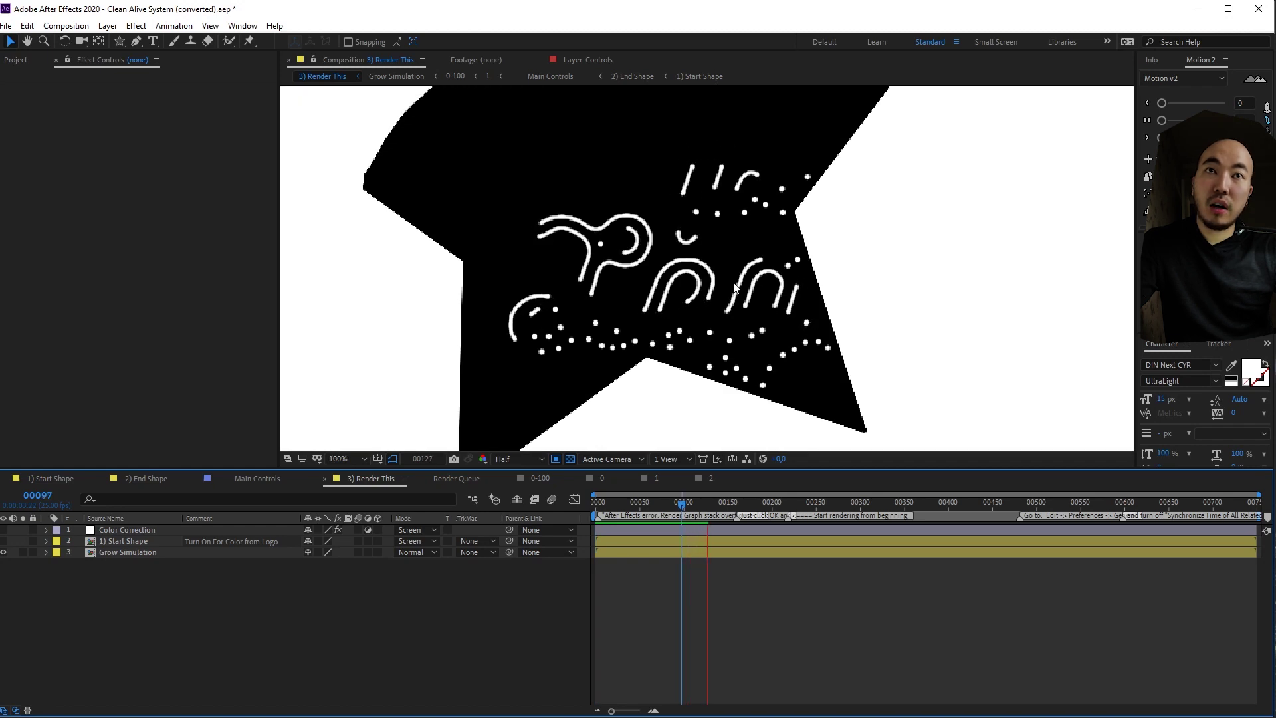
key(space)
Step: Raise Grow Brights to 91,84 and Grow Midtones to 83,08 on Main Controls' Controls layer, and preview the growth in 3) Render This
click(262, 478)
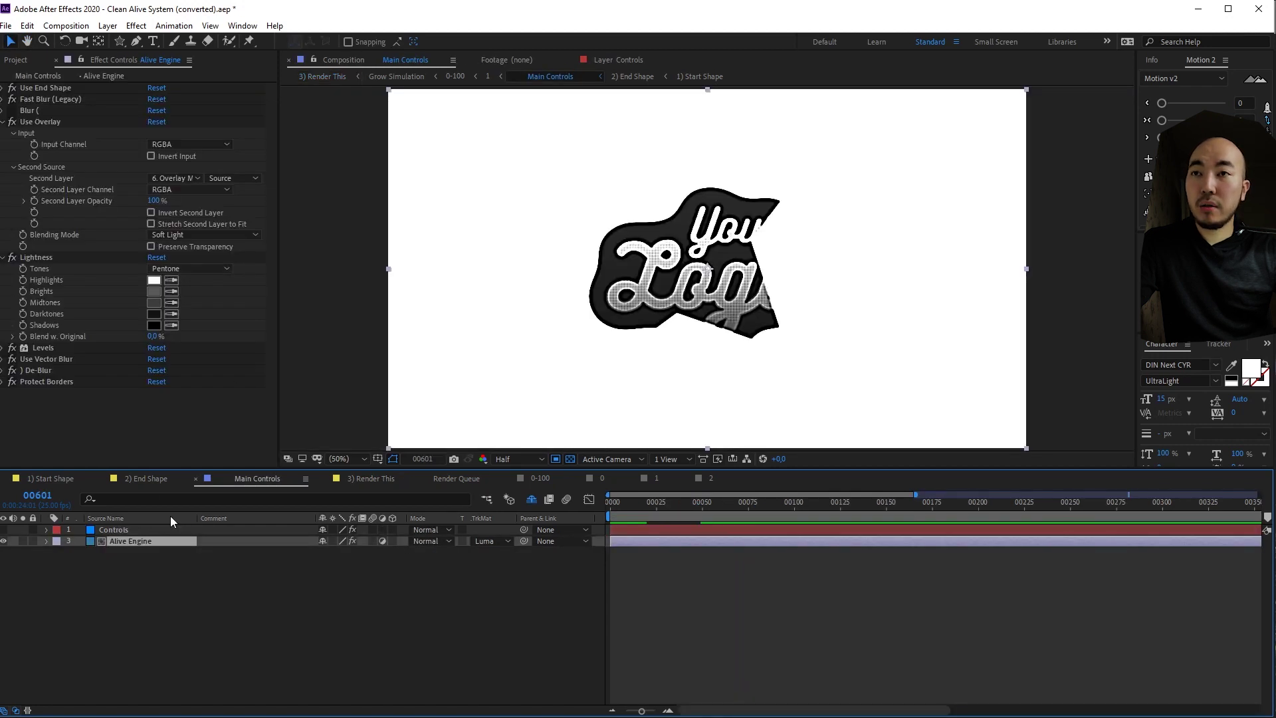
click(121, 531)
drag(110, 239, 234, 240)
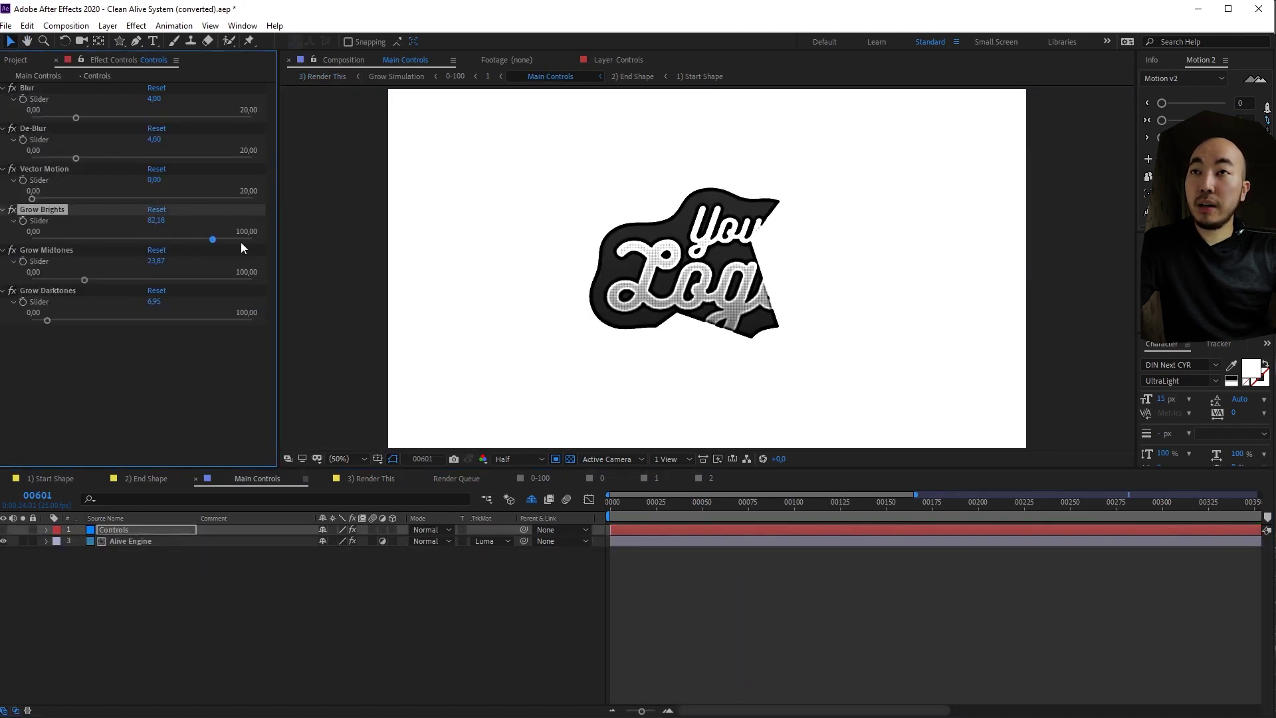
drag(85, 280, 214, 280)
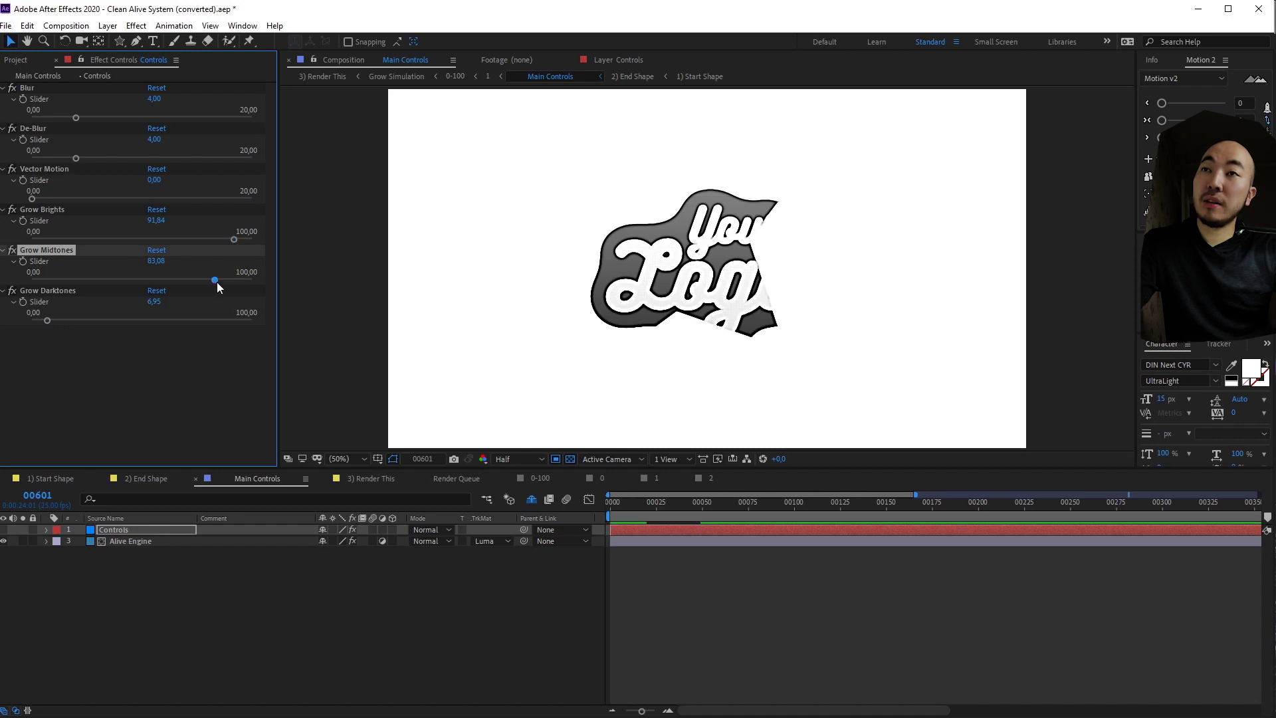
click(369, 478)
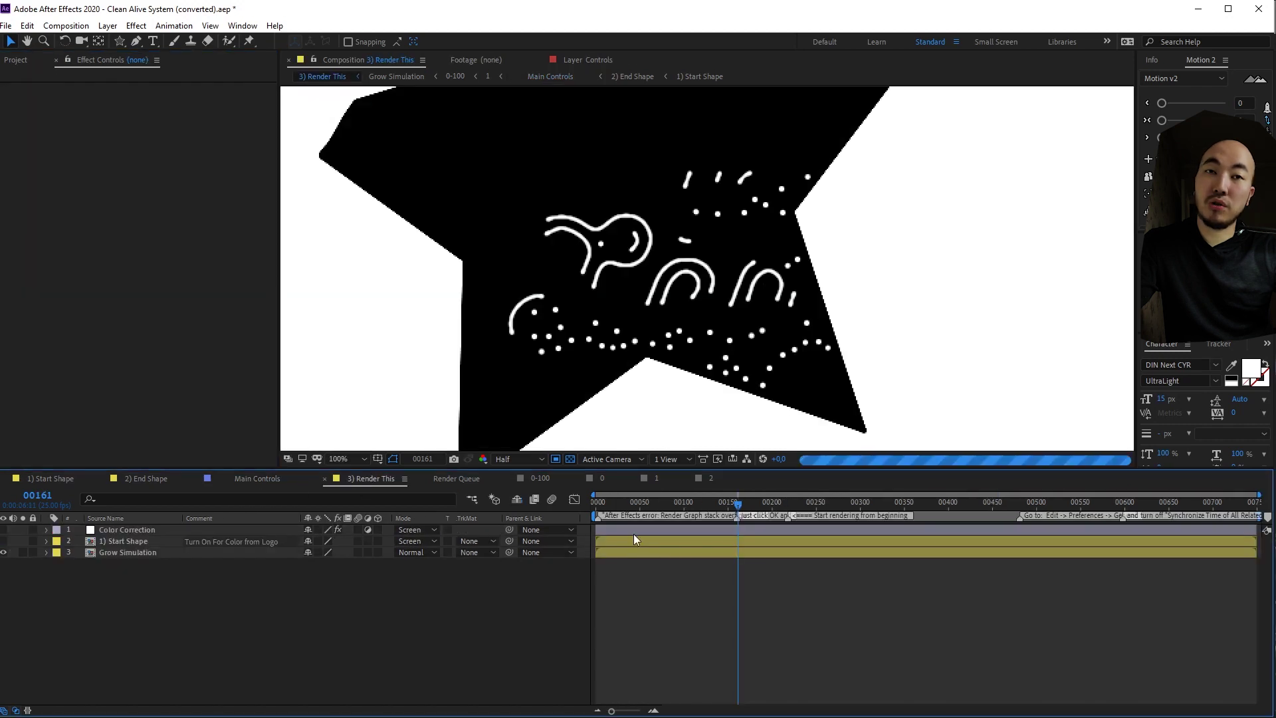
key(space)
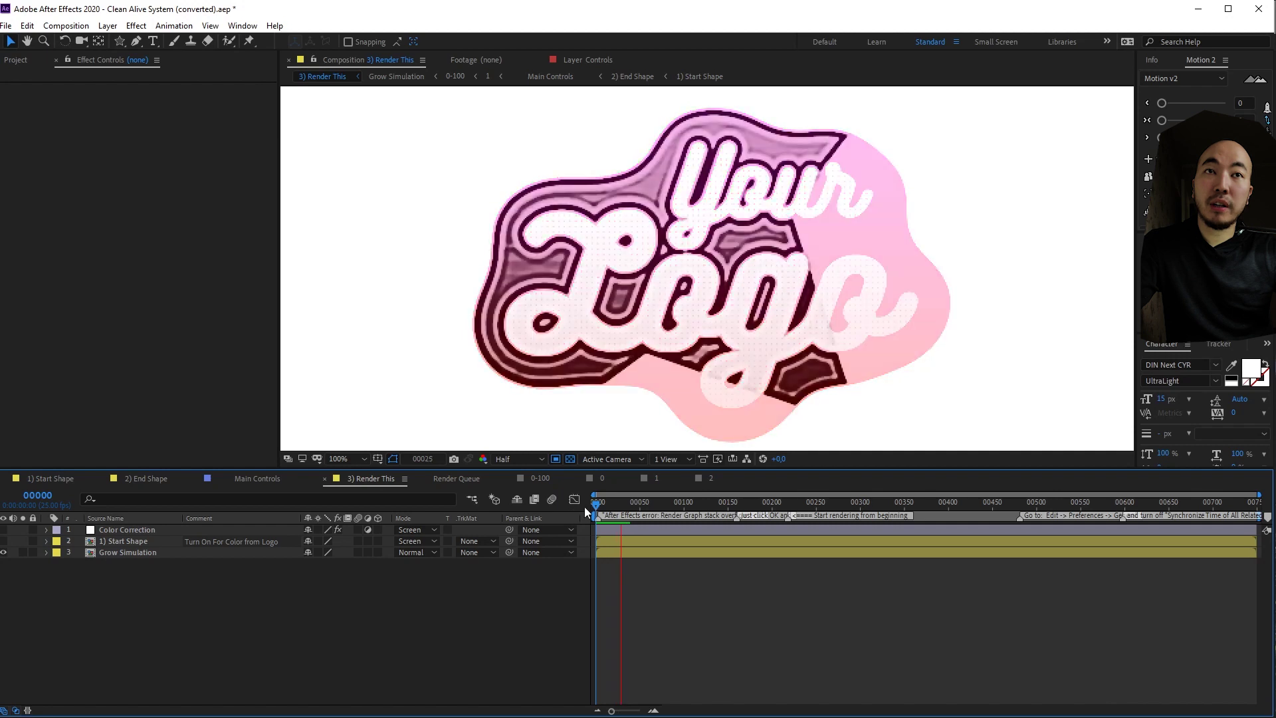
Step: Lower Grow Midtones to 68,58 and Grow Brights to 73,11 on the Controls layer in Main Controls
click(255, 478)
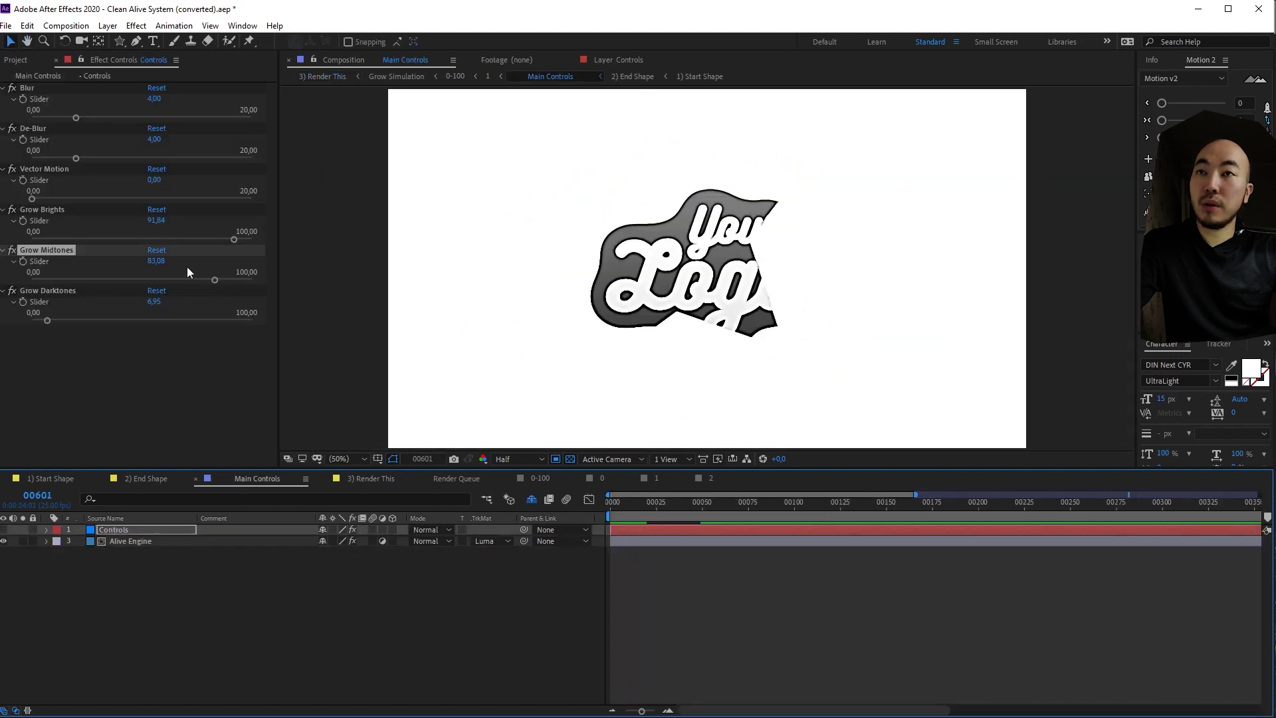
drag(215, 280, 182, 278)
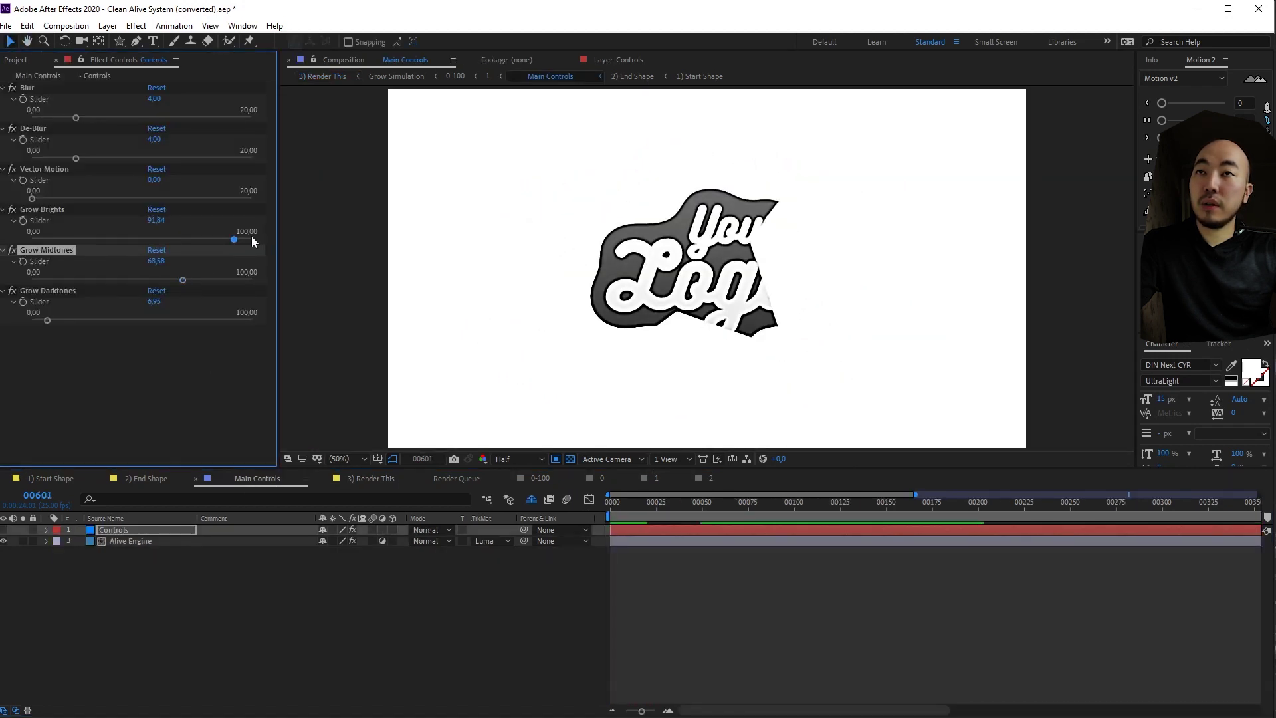
drag(234, 239, 191, 241)
Step: Preview the 3) Render This growth from frame 0, examine the pattern's upper edge, and replay it from frame 309
click(371, 479)
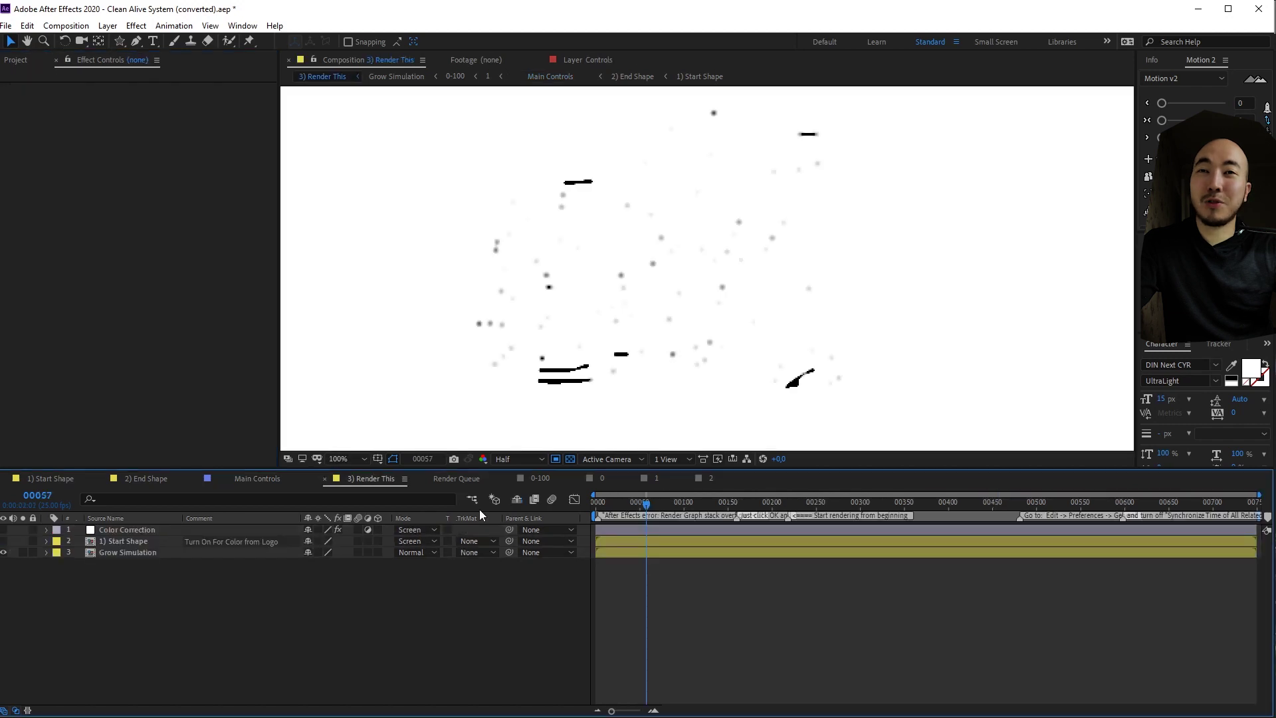
click(597, 504)
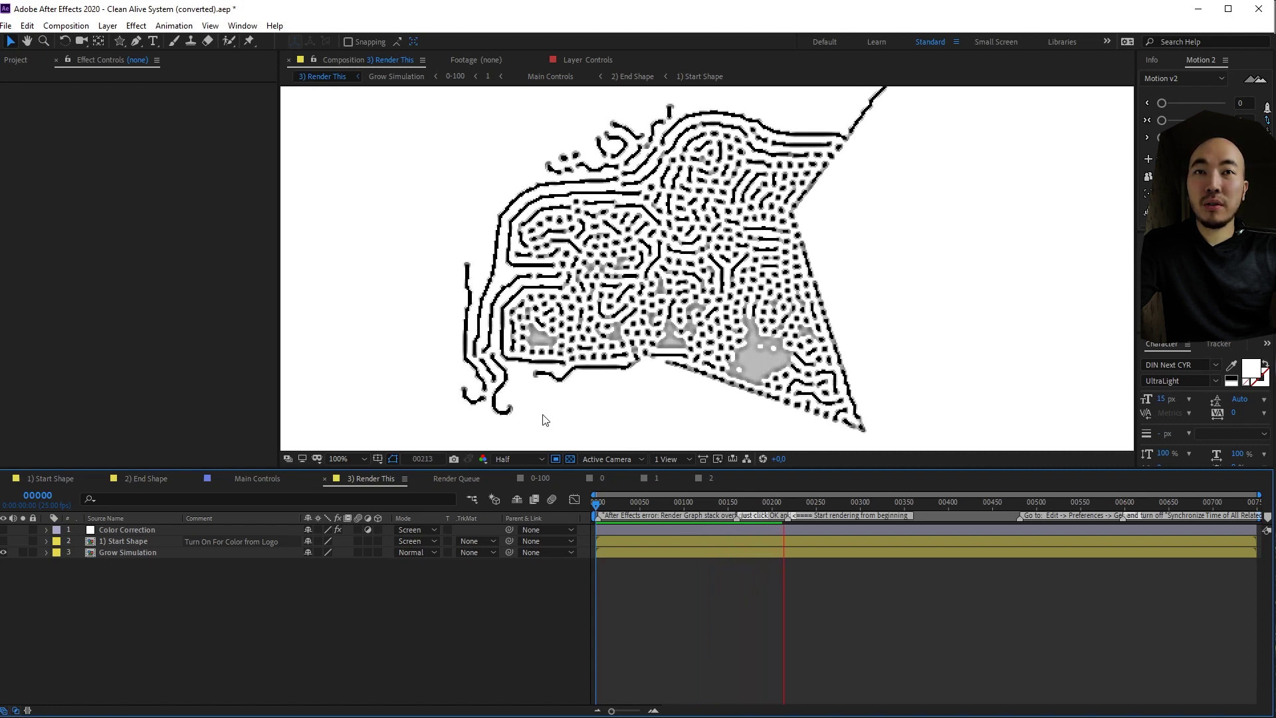
key(space)
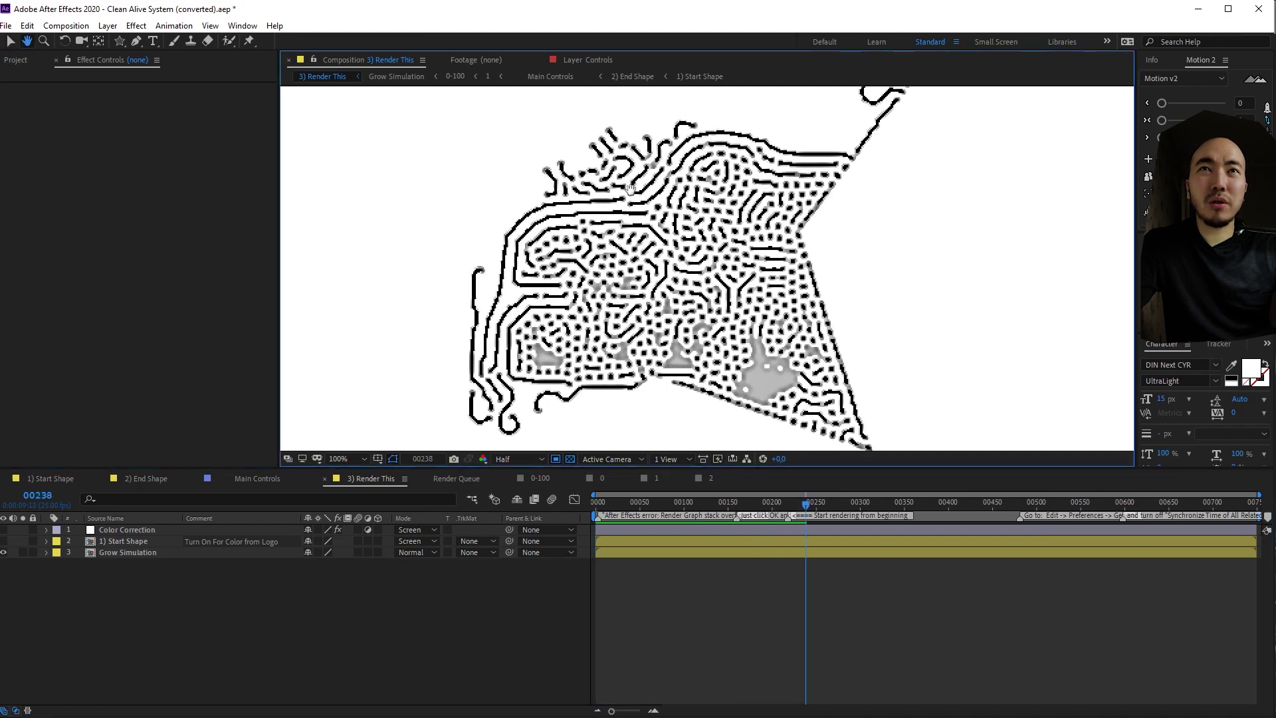
drag(644, 188, 666, 264)
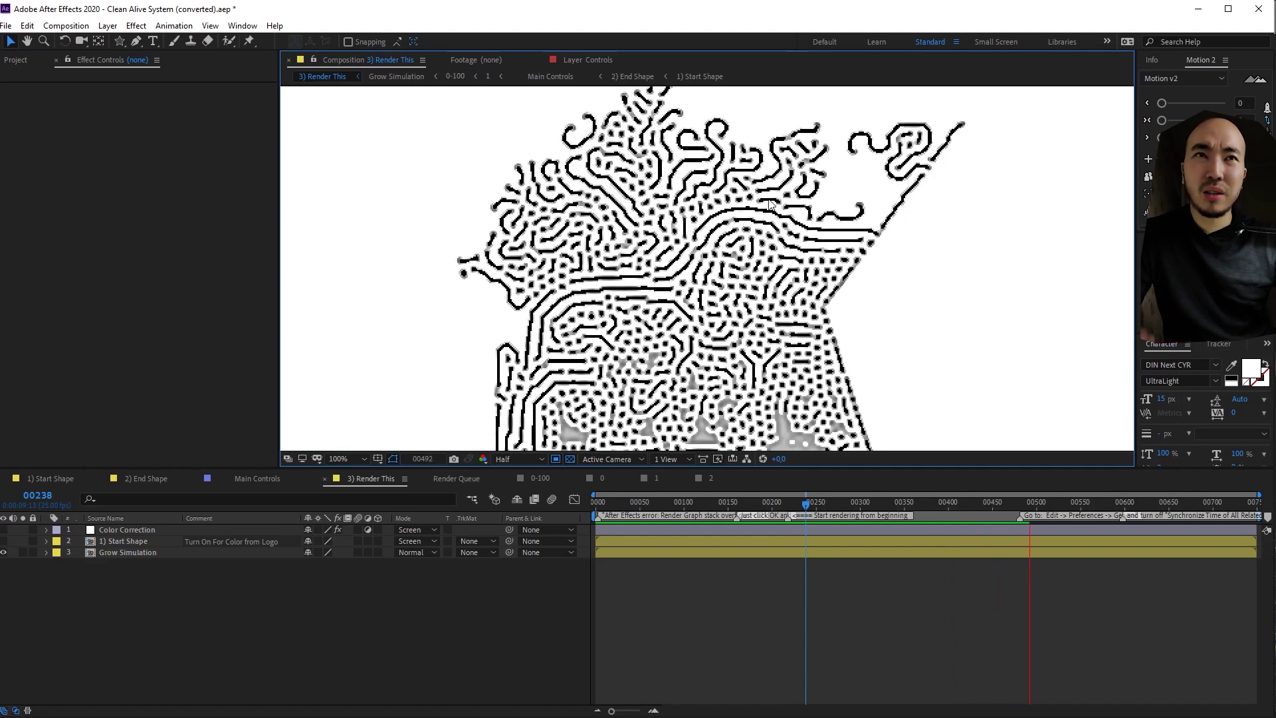
key(space)
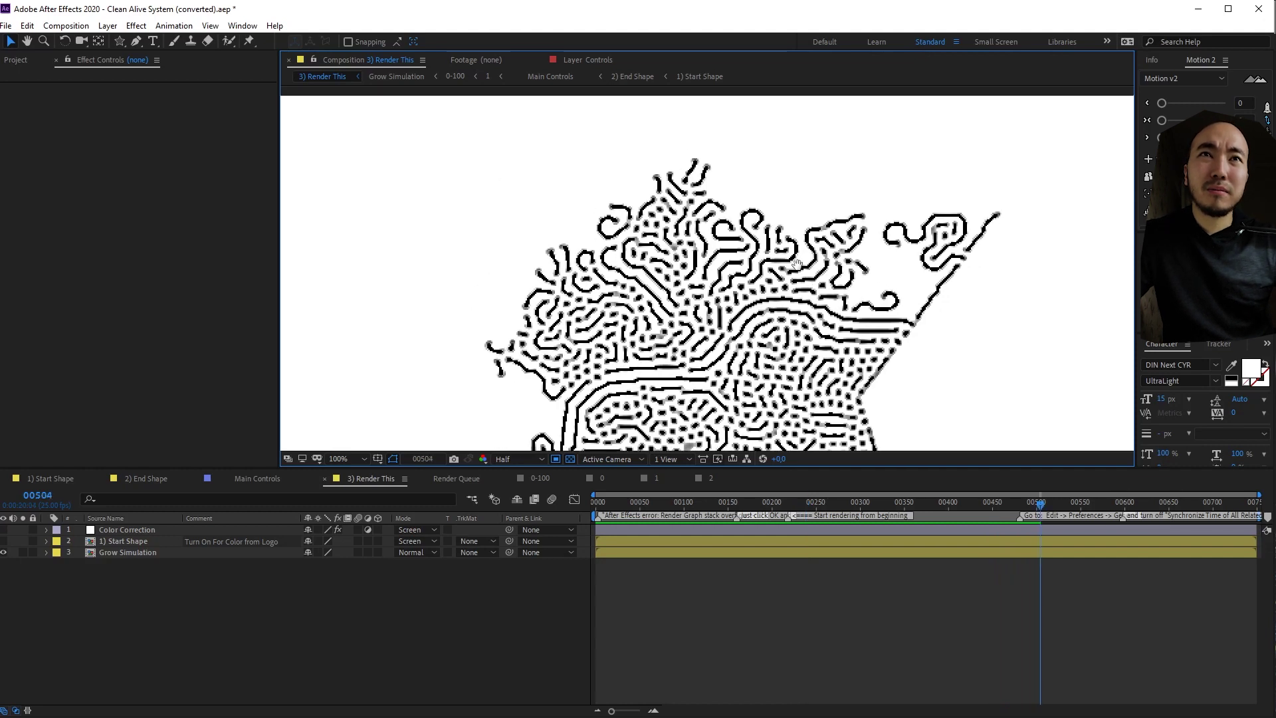
mouse_move(903, 509)
mouse_down()
mouse_move(728, 519)
mouse_move(978, 522)
mouse_move(810, 520)
mouse_move(868, 516)
mouse_move(884, 492)
mouse_up()
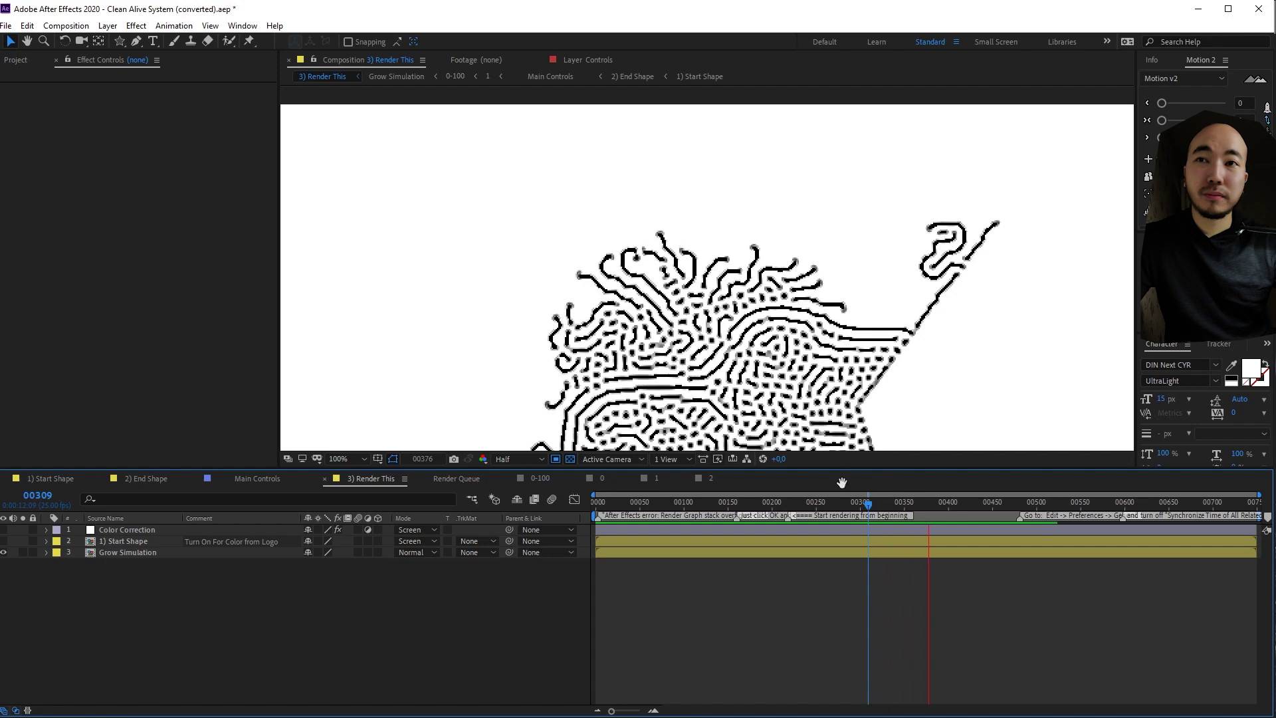
Step: Return to the Controls sliders in Main Controls and show the composition's full duration in the timeline
click(266, 480)
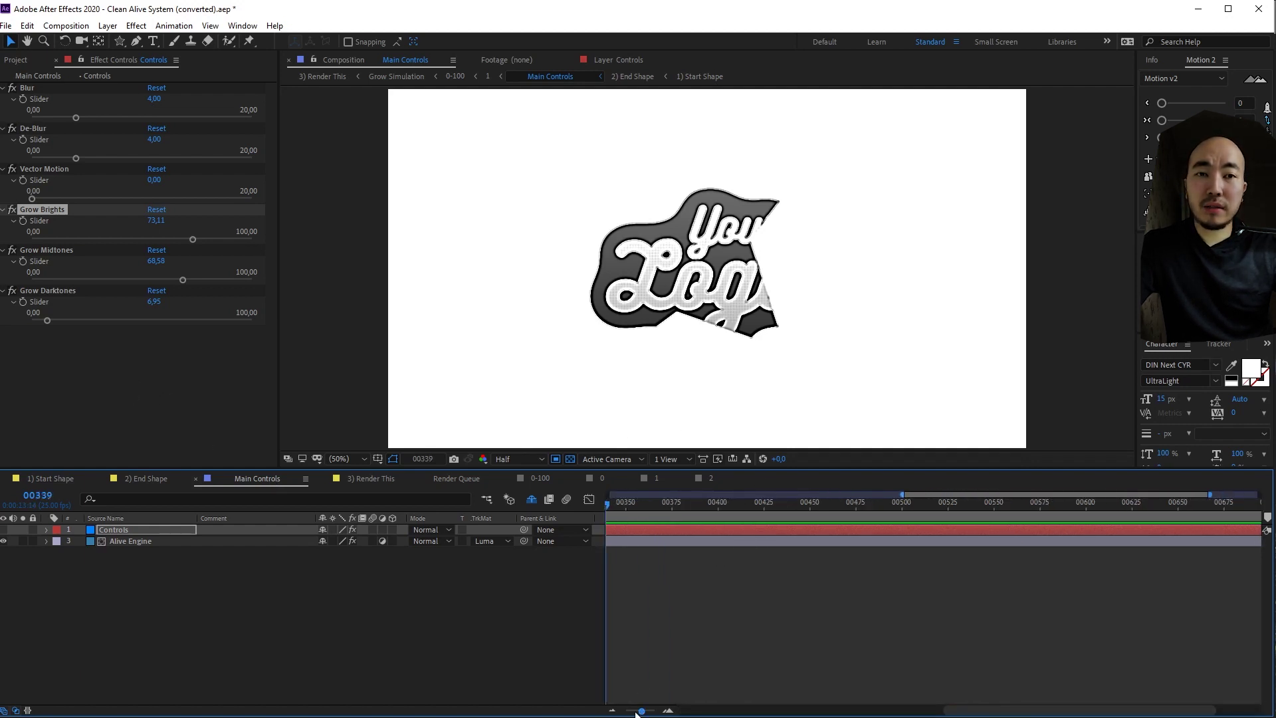
drag(636, 714, 594, 716)
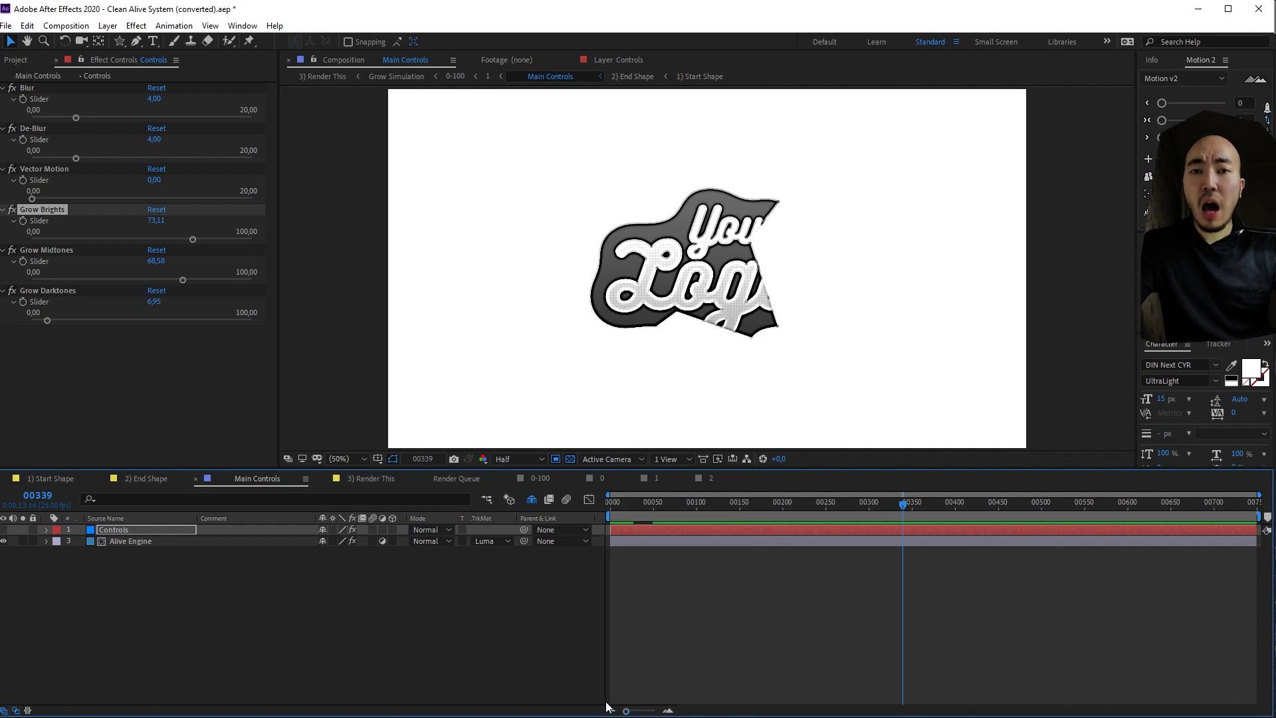